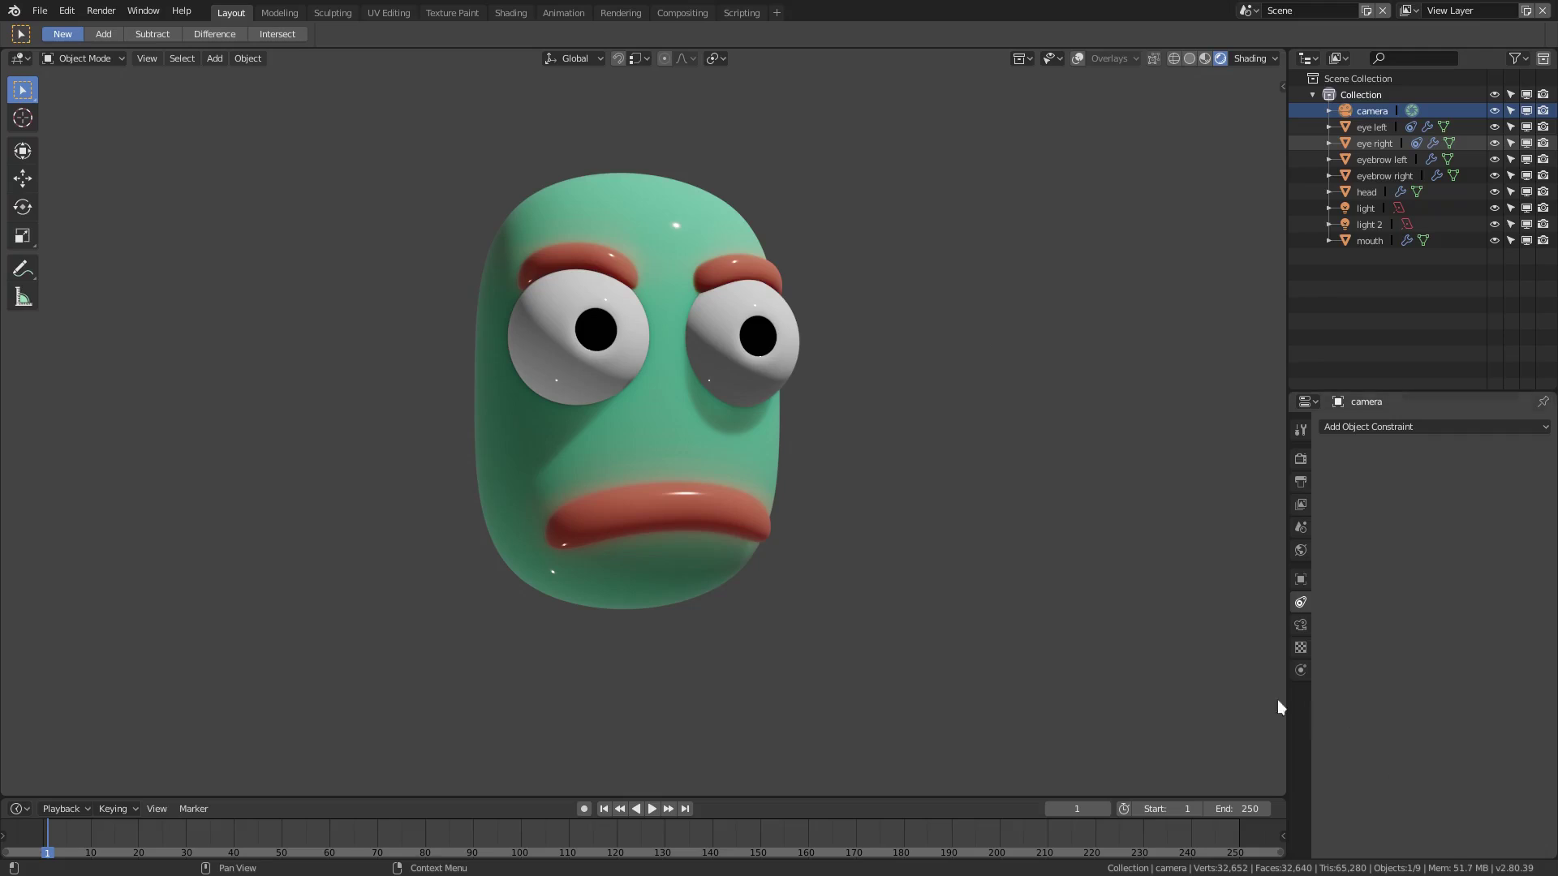
- Turn on the viewport overlays so the grid, lights and camera around the character head are displayed
{"action": "middle_click_drag", "start_coordinate": [866, 560], "coordinate": [777, 604]}
{"action": "middle_click_drag", "start_coordinate": [539, 333], "coordinate": [755, 487]}
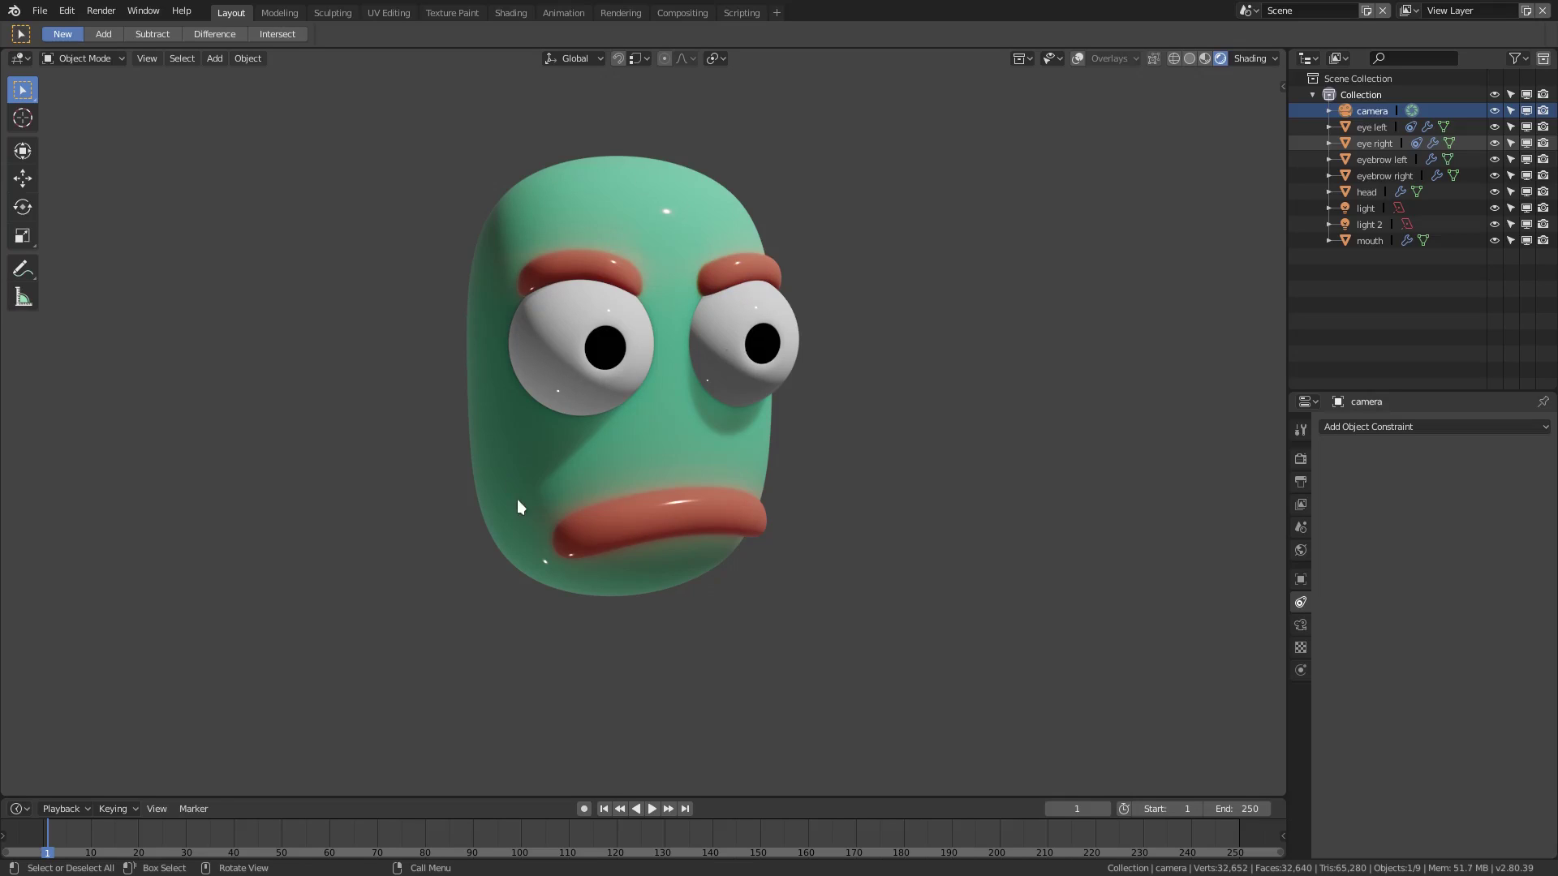
{"action": "middle_click_drag", "start_coordinate": [863, 586], "coordinate": [883, 621], "text": "shift"}
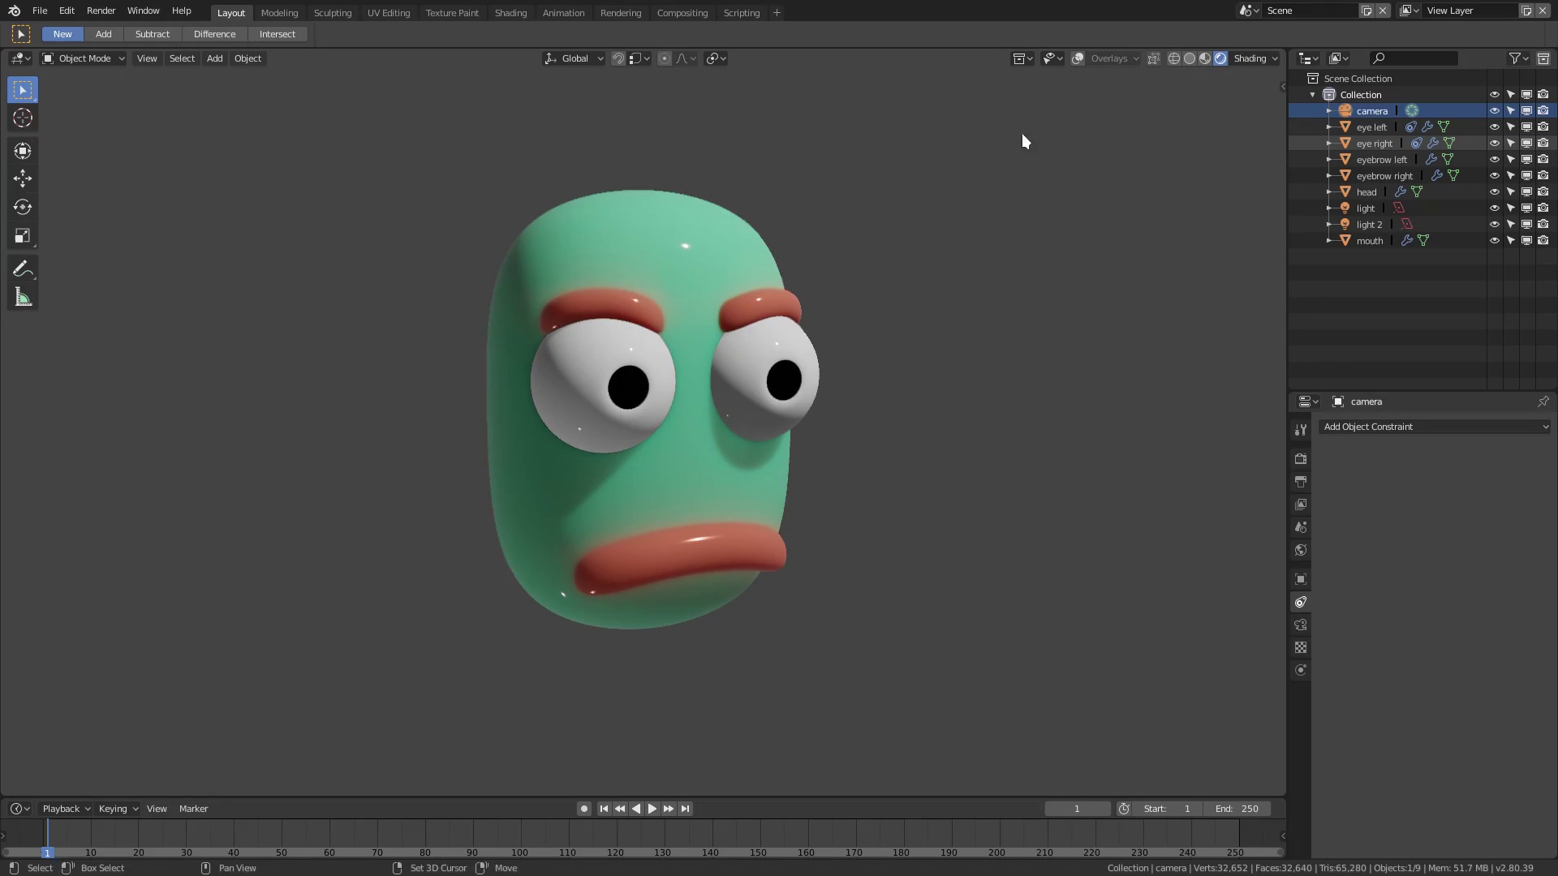
{"action": "left_click", "coordinate": [1077, 58]}
{"action": "middle_click_drag", "start_coordinate": [1030, 512], "coordinate": [943, 485]}
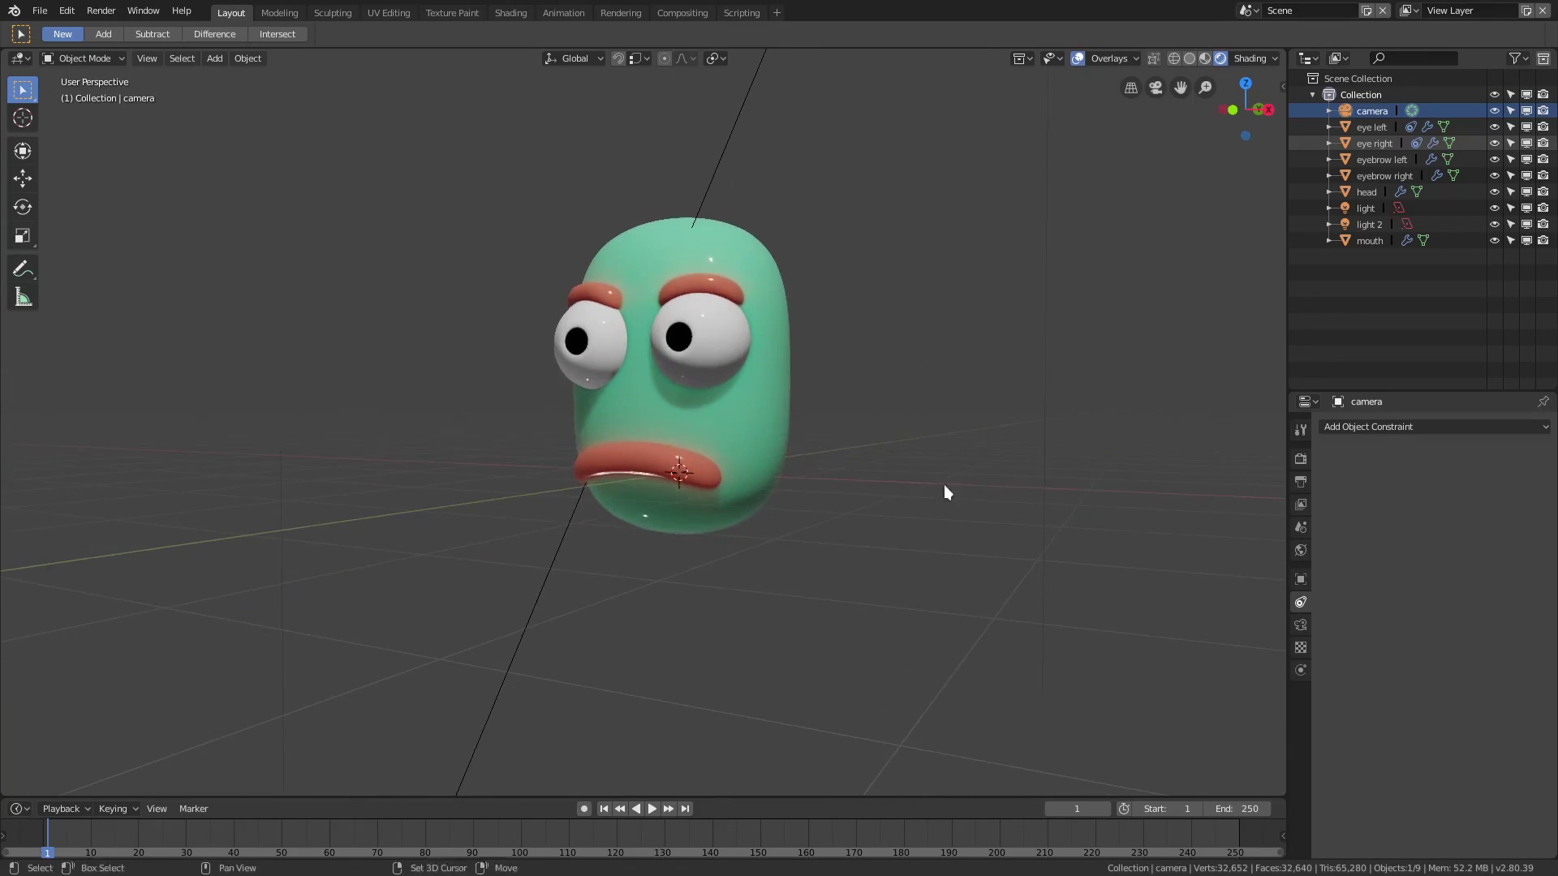
{"action": "scroll", "coordinate": [893, 481], "scroll_direction": "down", "scroll_amount": 3}
{"action": "scroll", "coordinate": [679, 289], "scroll_direction": "down", "scroll_amount": 5}
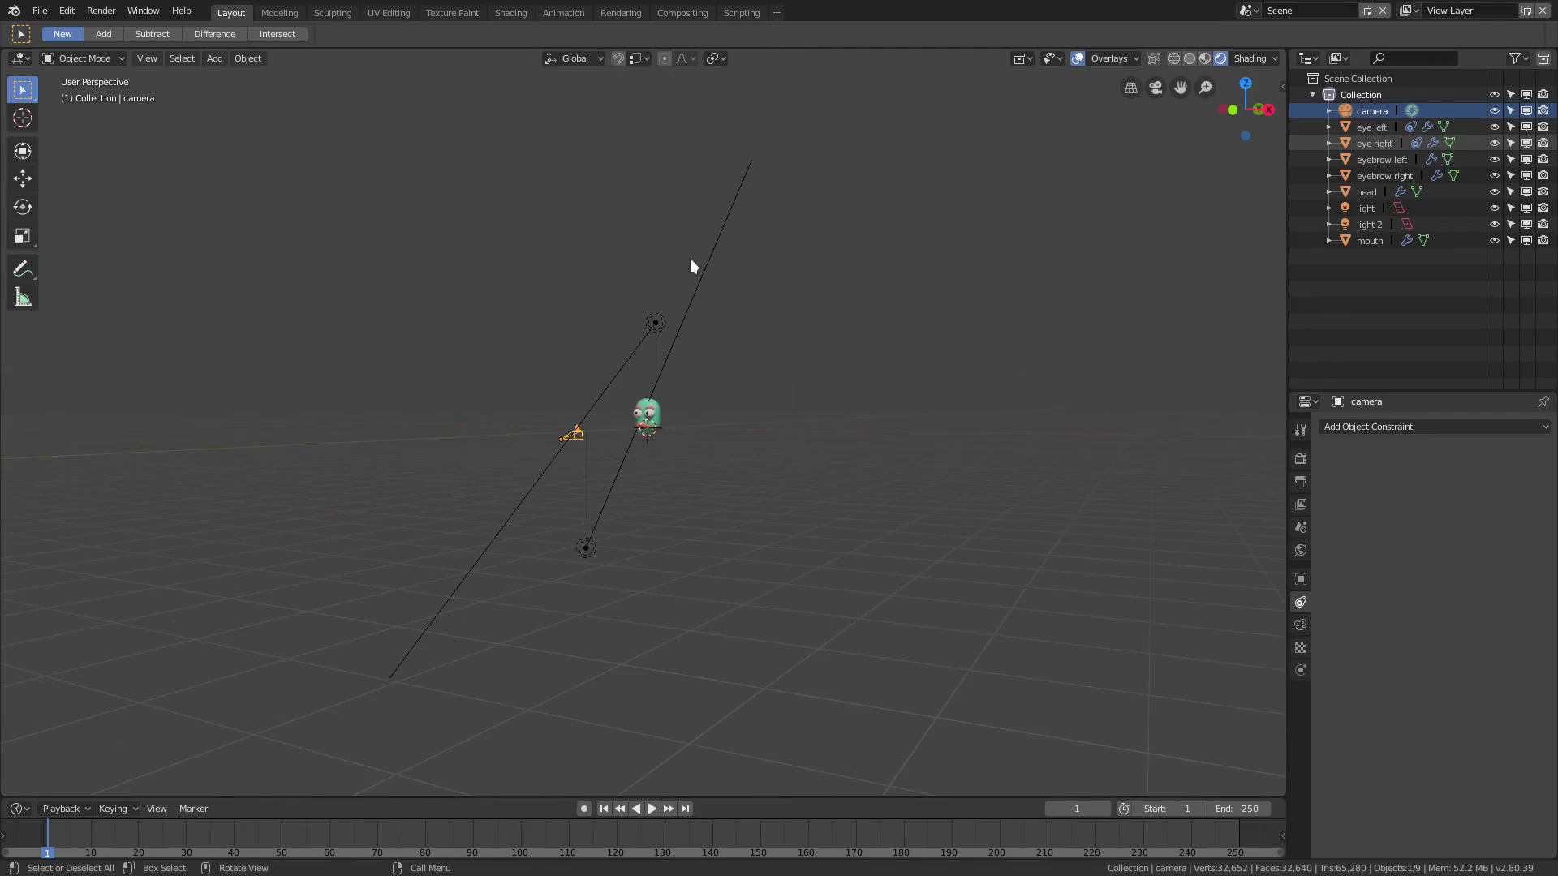
{"action": "scroll", "coordinate": [739, 386], "scroll_direction": "up", "scroll_amount": 8}
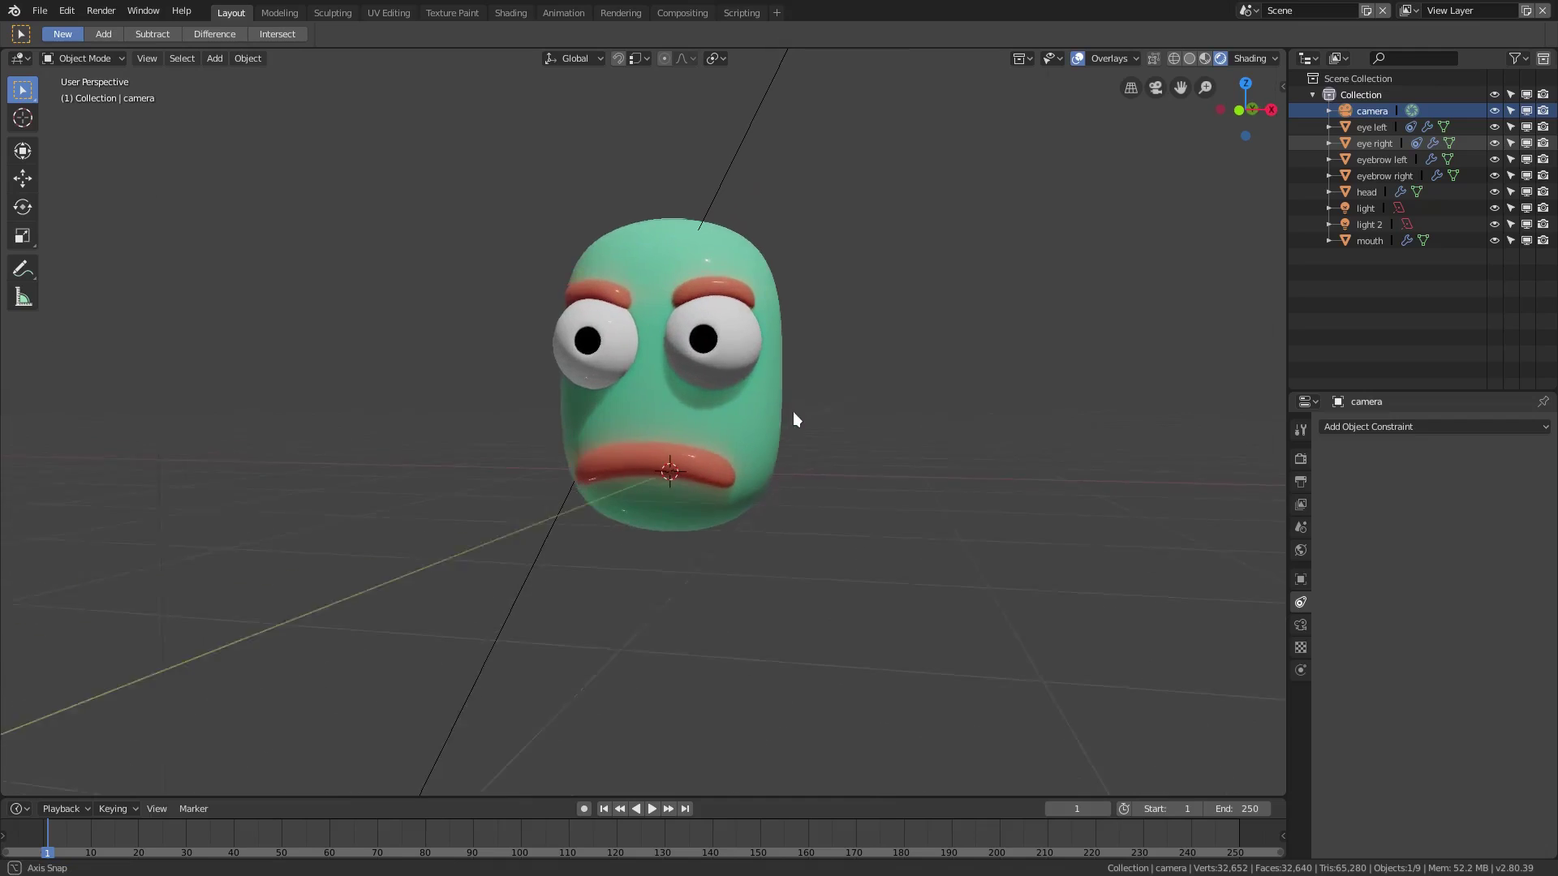
- Add a single-bone armature at the 3D cursor
{"action": "middle_click_drag", "start_coordinate": [671, 430], "coordinate": [731, 431]}
{"action": "key", "text": "shift+a"}
{"action": "mouse_move", "coordinate": [732, 434]}
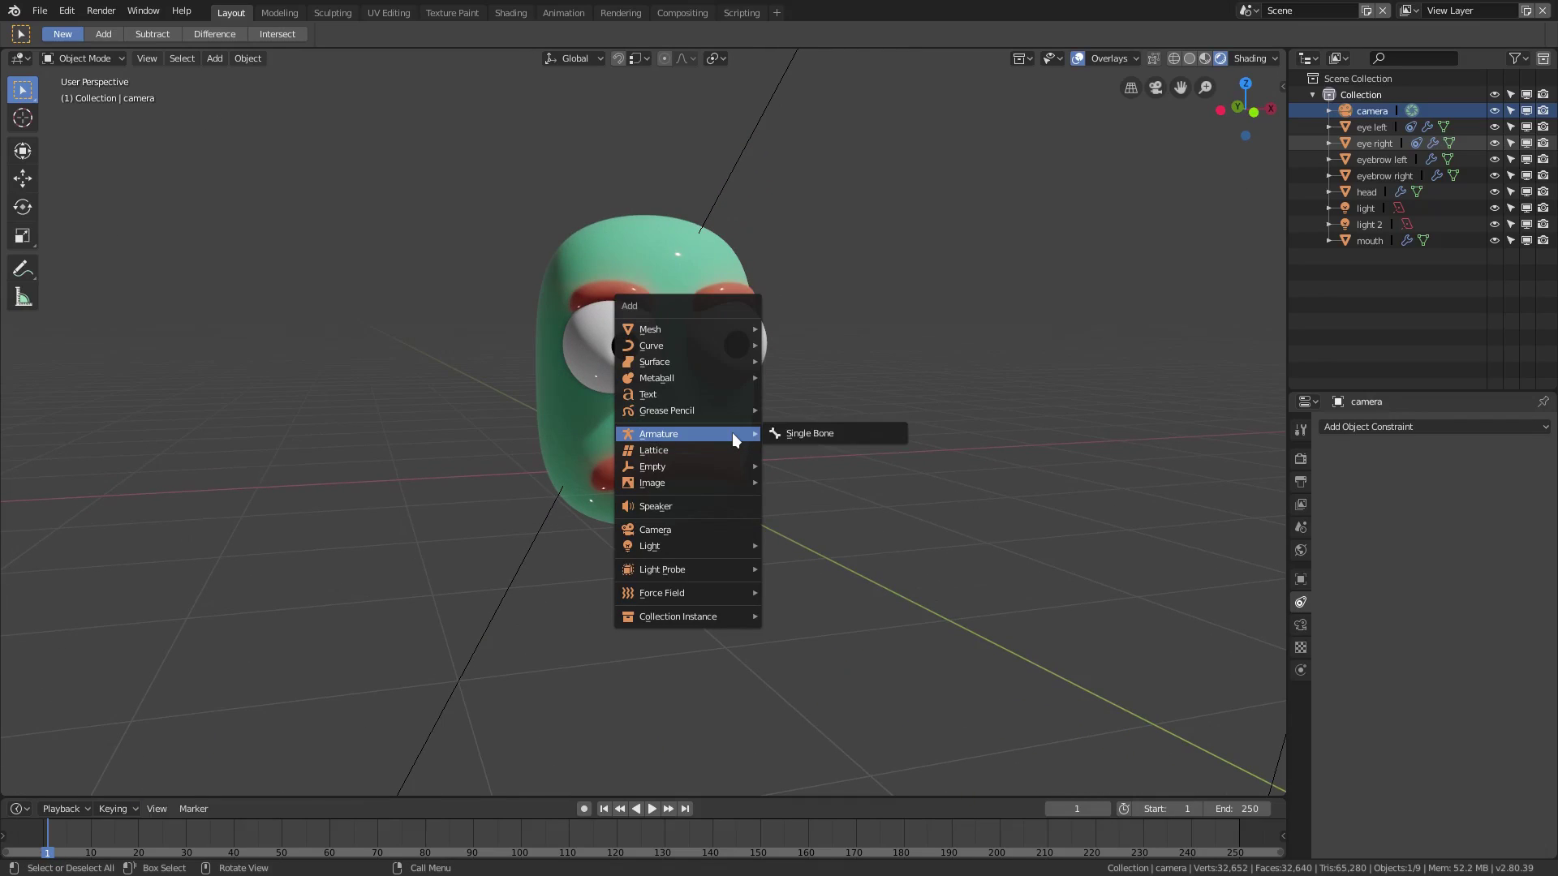
{"action": "left_click", "coordinate": [817, 436]}
- Move the new armature along the global Y axis until it stands well in front of the character's face
{"action": "middle_click_drag", "start_coordinate": [633, 494], "coordinate": [696, 508]}
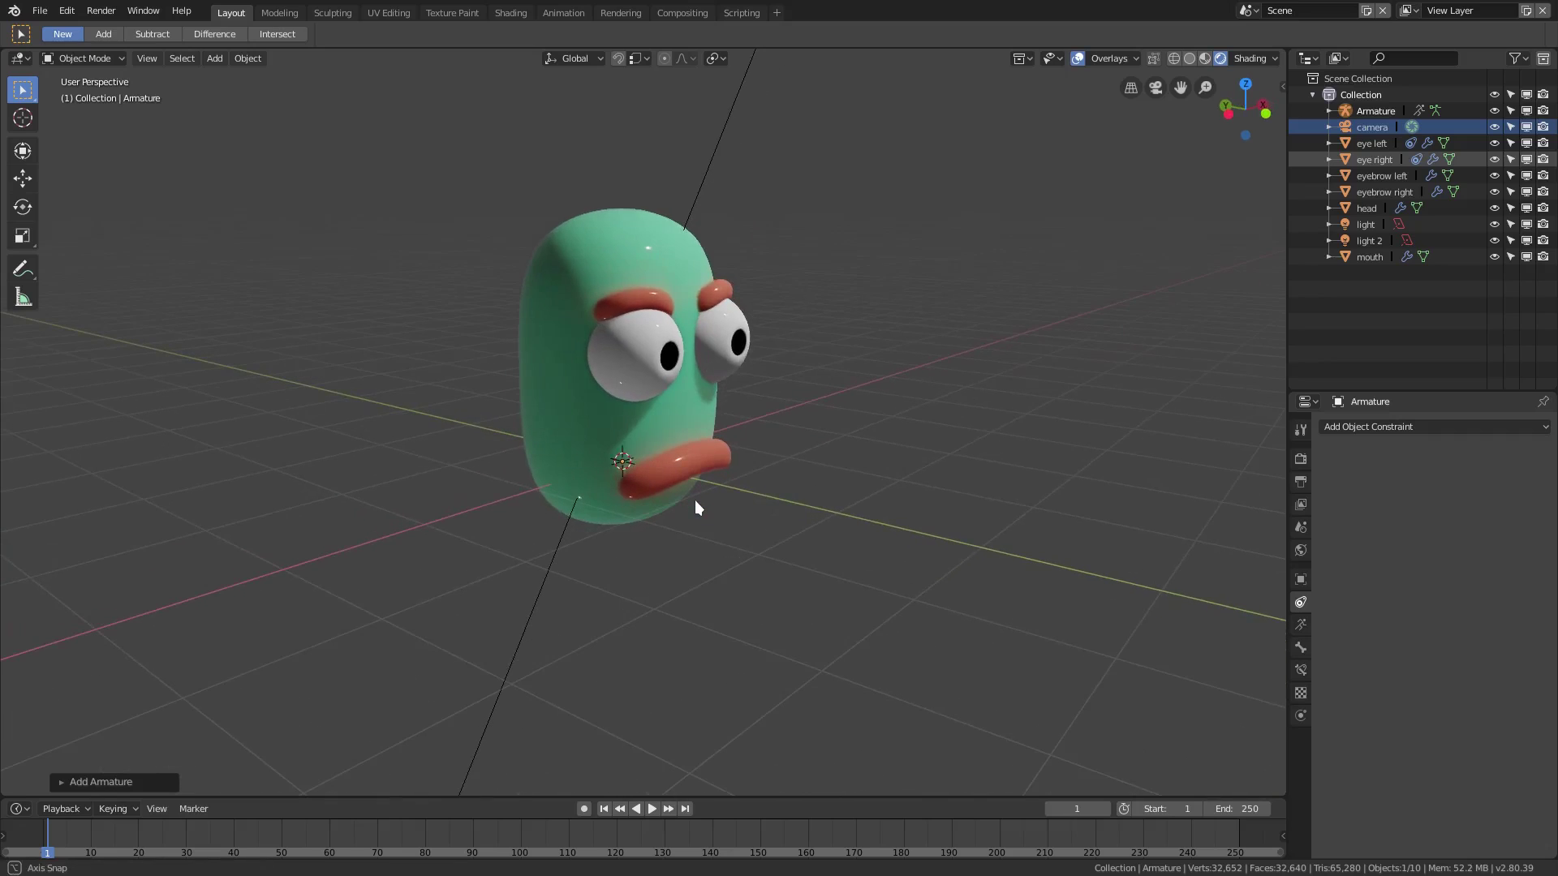
{"action": "key", "text": "g"}
{"action": "key", "text": "y"}
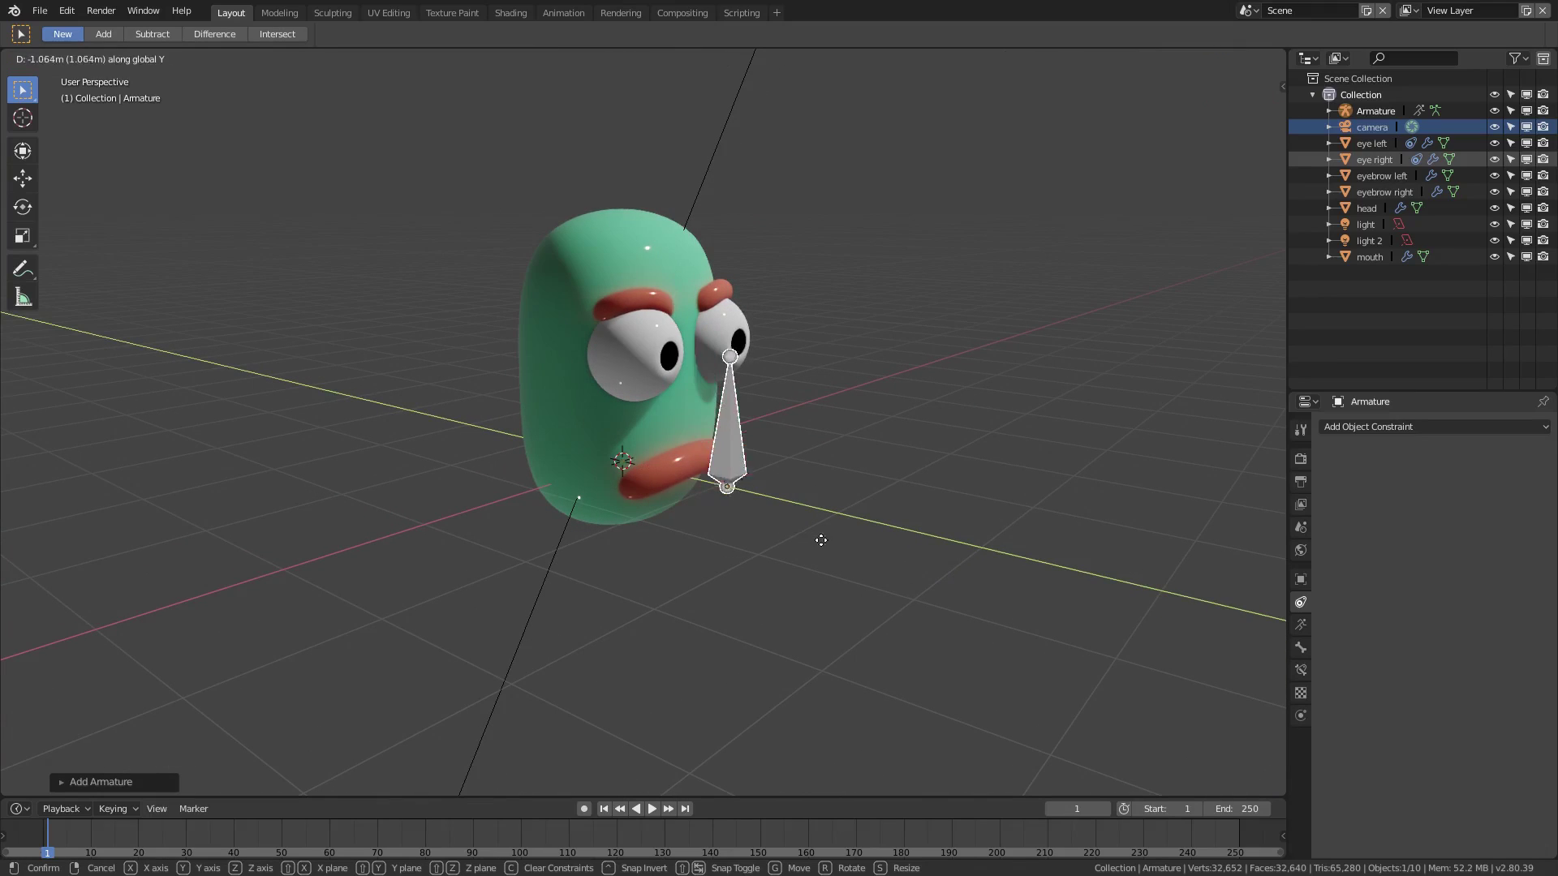
{"action": "left_click", "coordinate": [907, 570]}
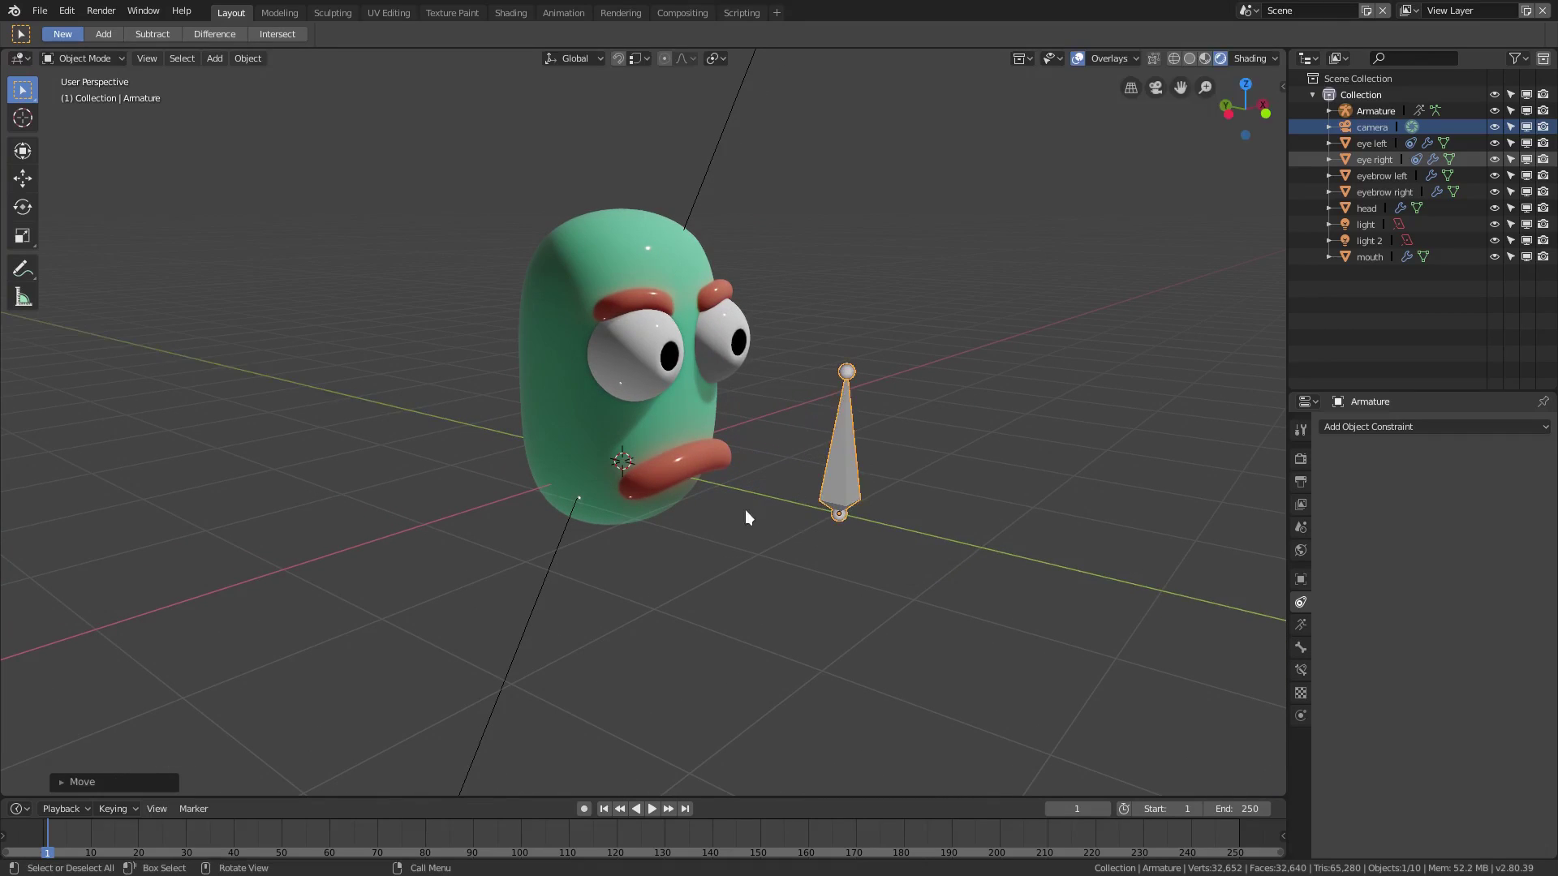
{"action": "middle_click_drag", "start_coordinate": [744, 515], "coordinate": [801, 520]}
{"action": "key", "text": "g"}
{"action": "key", "text": "y"}
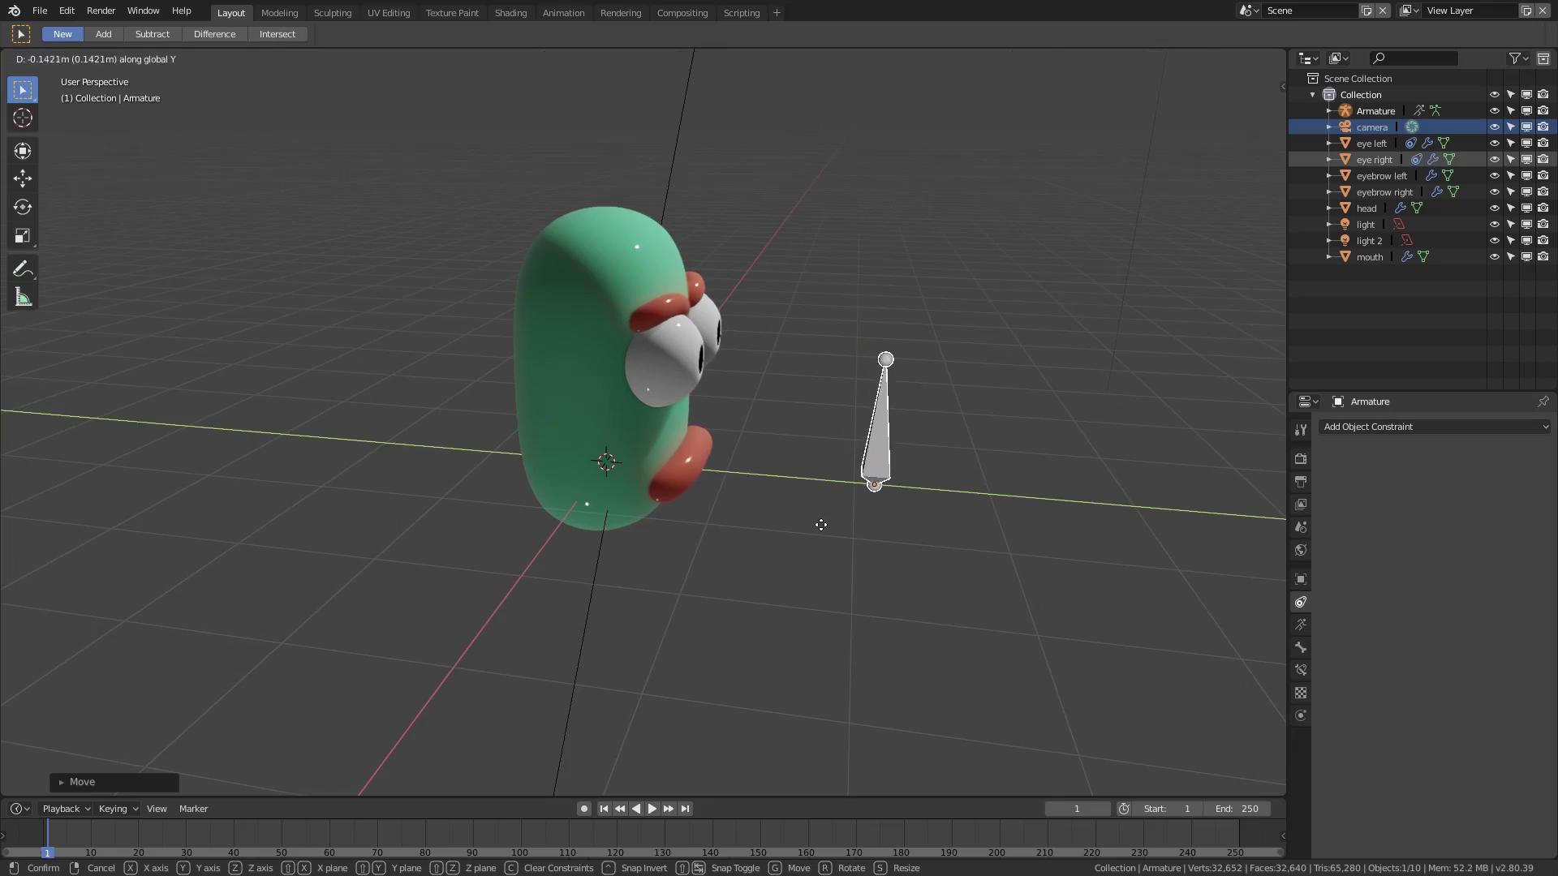
{"action": "left_click", "coordinate": [977, 532]}
- Add a mesh plane and move it beside the bone, to about X 1.93 m, Y -1.96 m, Z 0.08 m
{"action": "middle_click_drag", "start_coordinate": [977, 532], "coordinate": [834, 474]}
{"action": "middle_click_drag", "start_coordinate": [592, 417], "coordinate": [676, 419]}
{"action": "scroll", "coordinate": [621, 406], "scroll_direction": "up", "scroll_amount": 2}
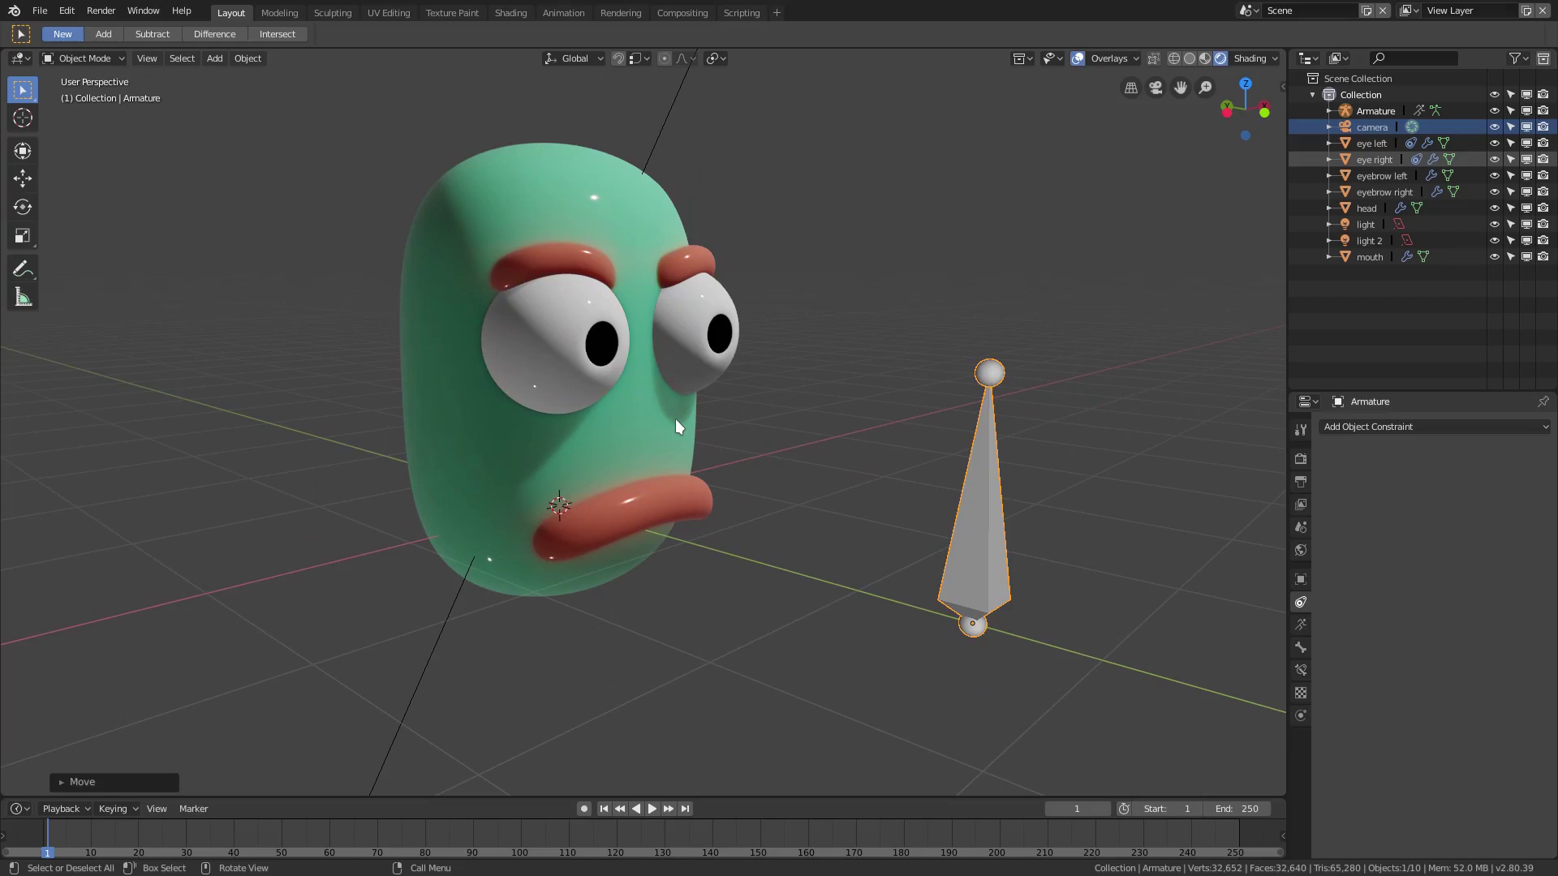
{"action": "key", "text": "shift+a"}
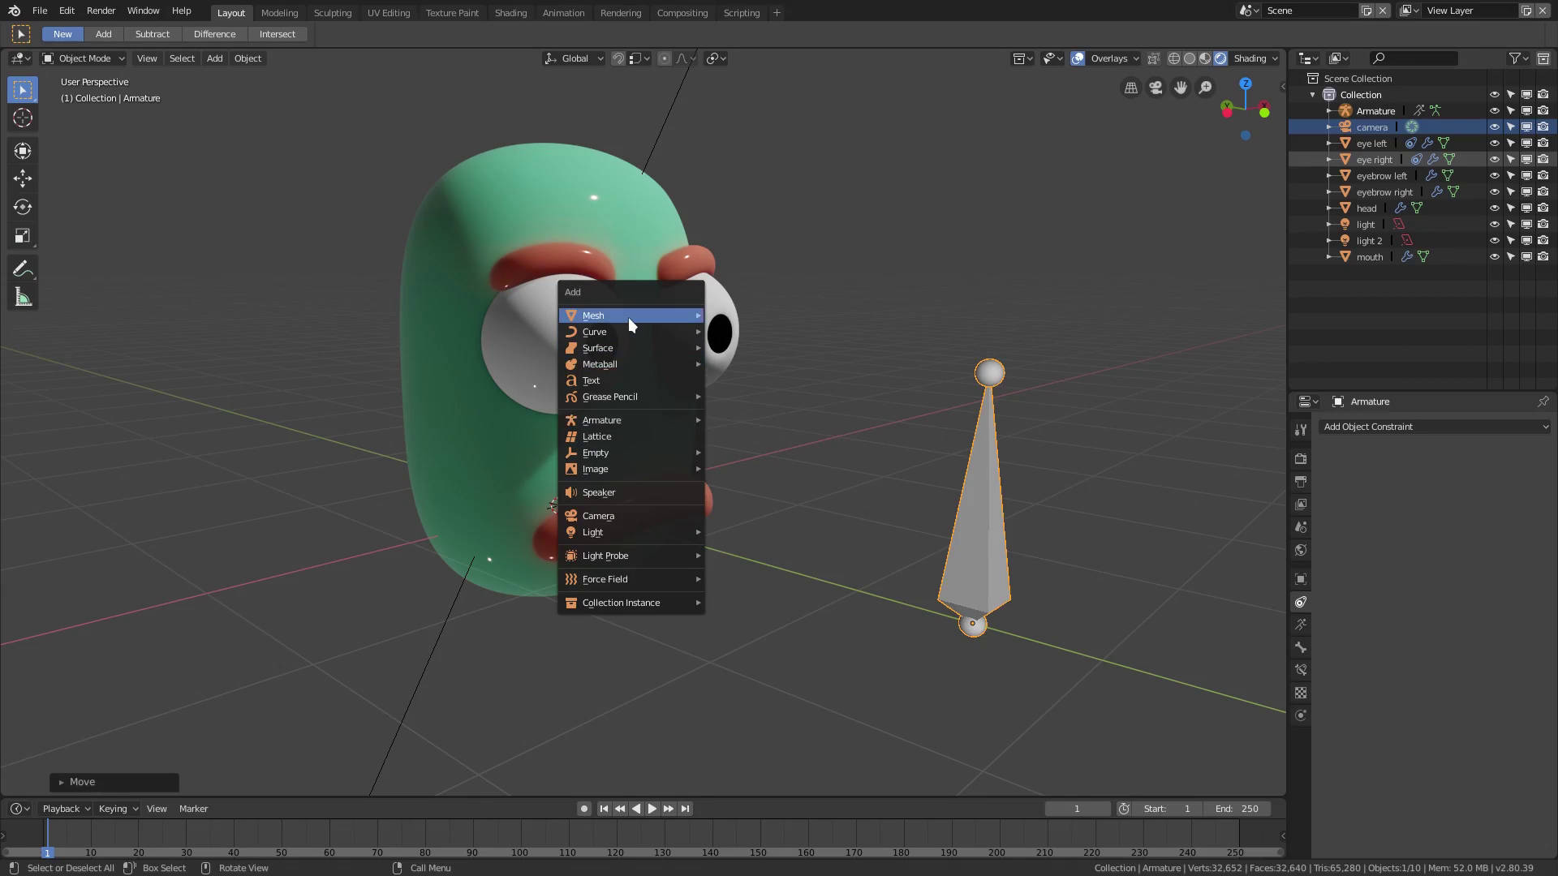
{"action": "mouse_move", "coordinate": [628, 316]}
{"action": "left_click", "coordinate": [740, 318]}
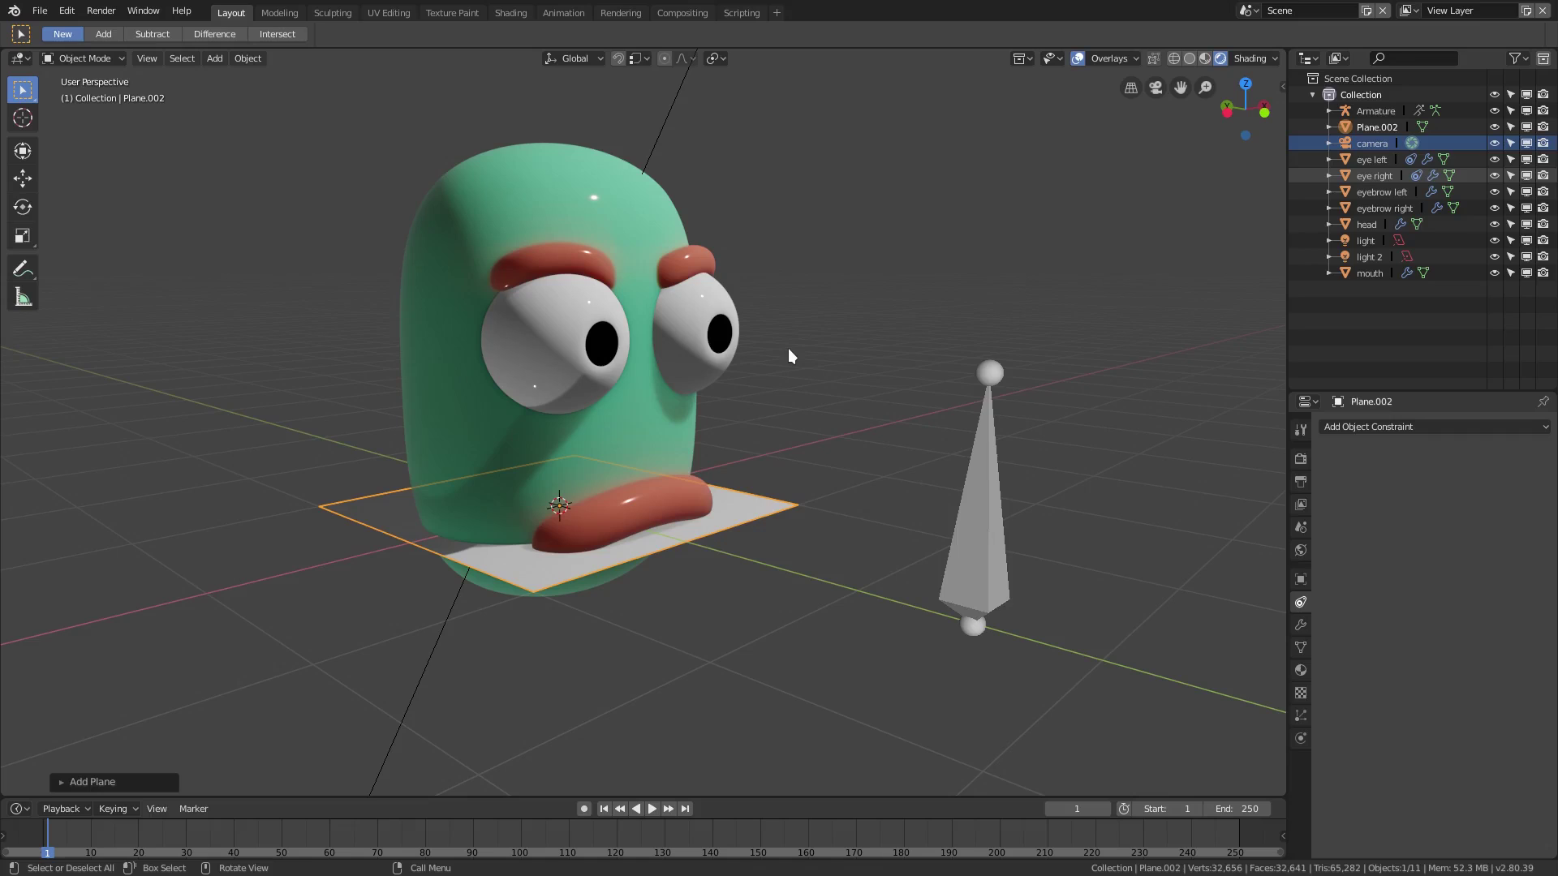
{"action": "key", "text": "g"}
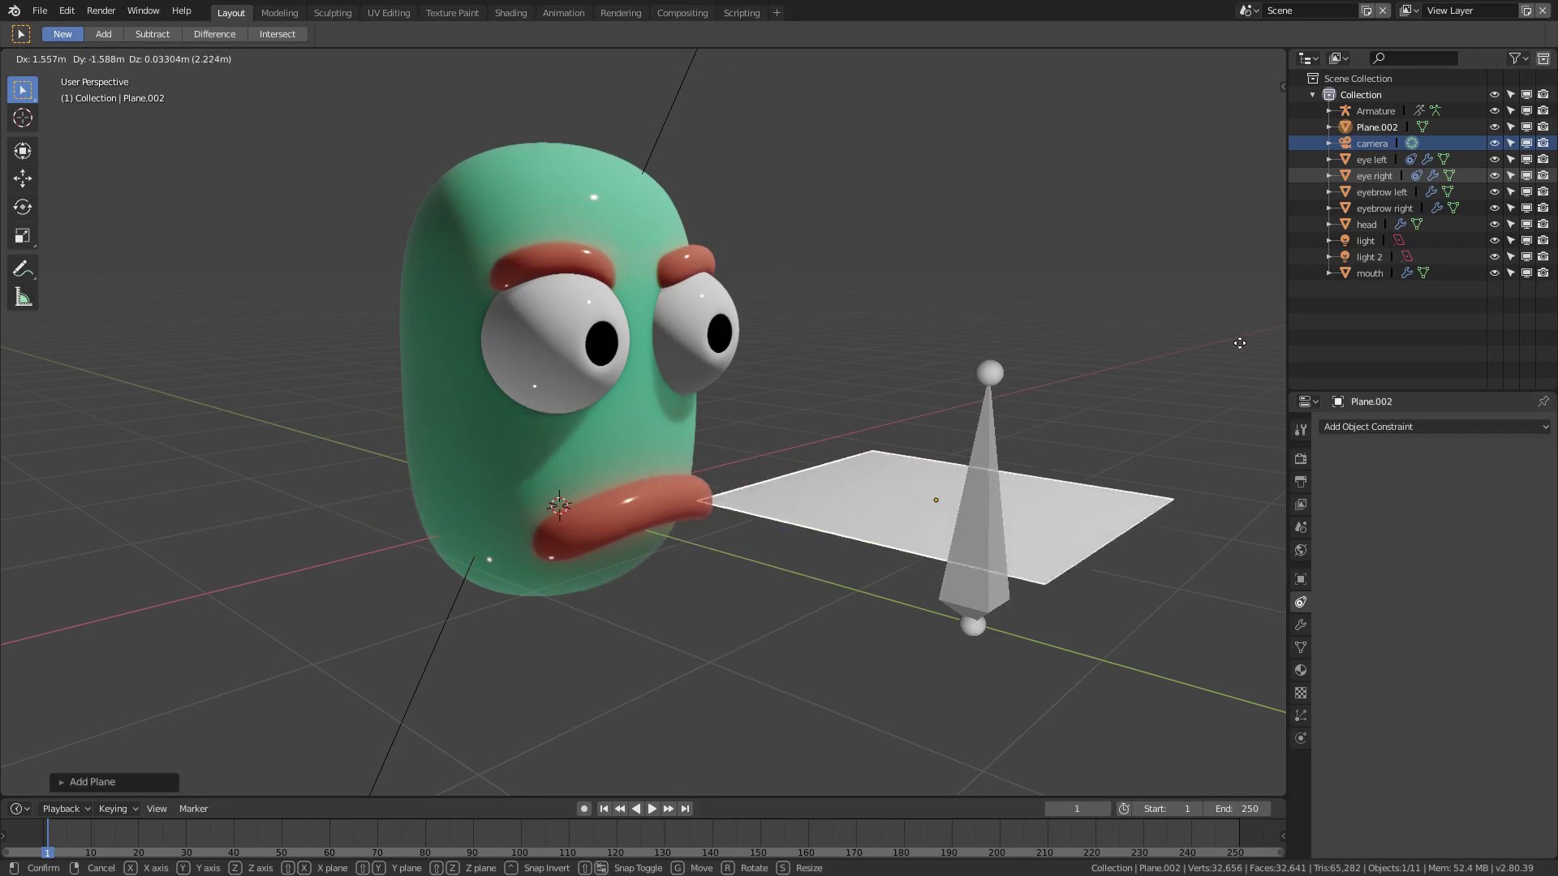
{"action": "left_click", "coordinate": [807, 531]}
- Expand the armature bone's Display settings and browse the Custom Object choices for the new plane
{"action": "middle_click_drag", "start_coordinate": [807, 531], "coordinate": [883, 510]}
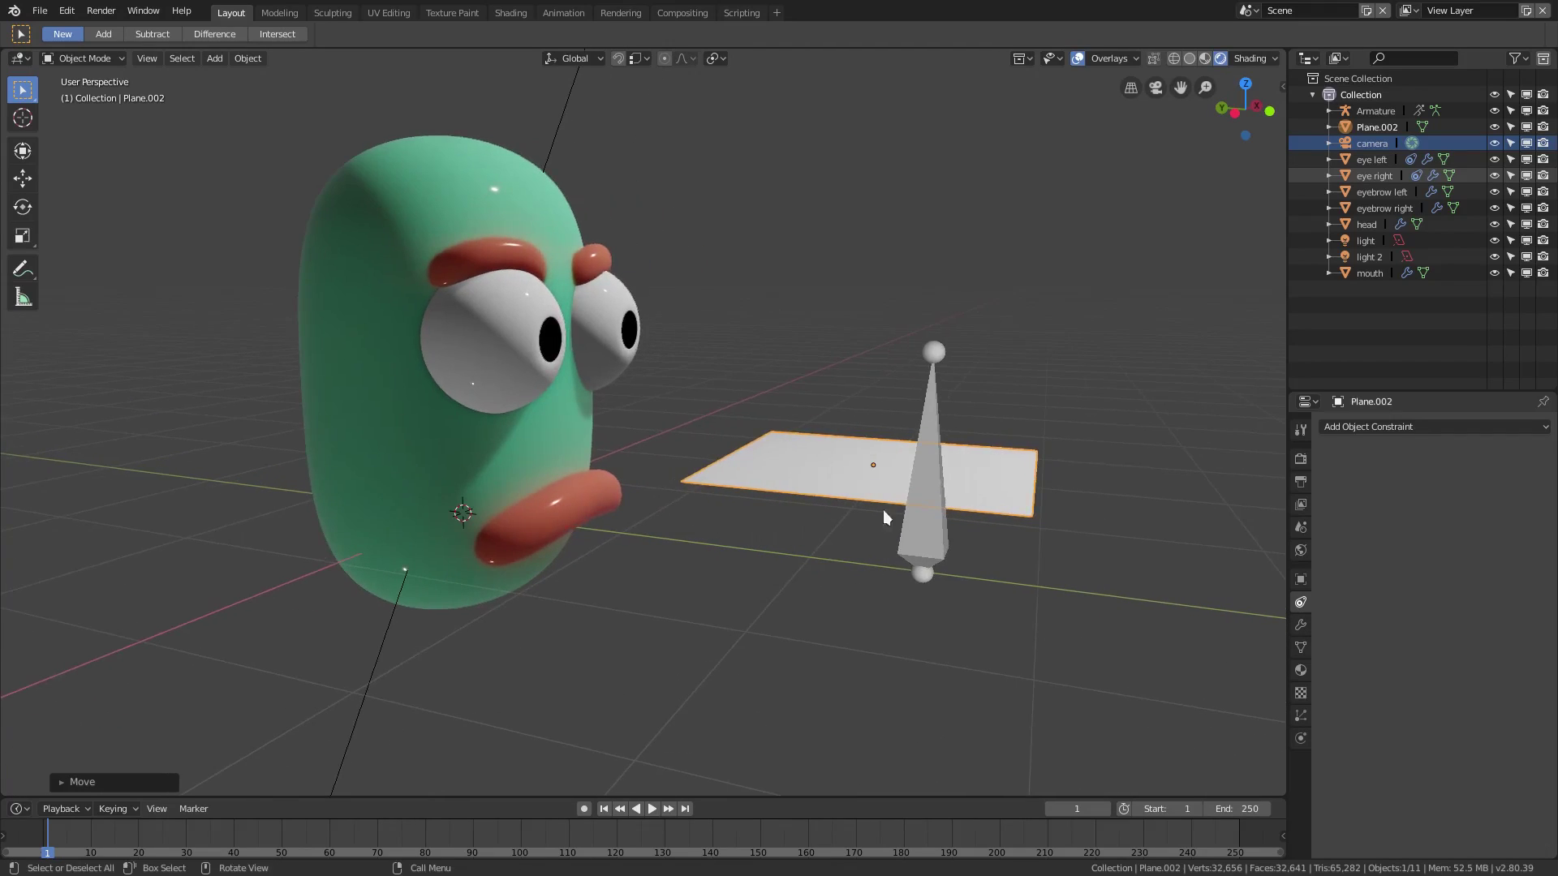
{"action": "left_click", "coordinate": [940, 511]}
{"action": "left_click", "coordinate": [1302, 649]}
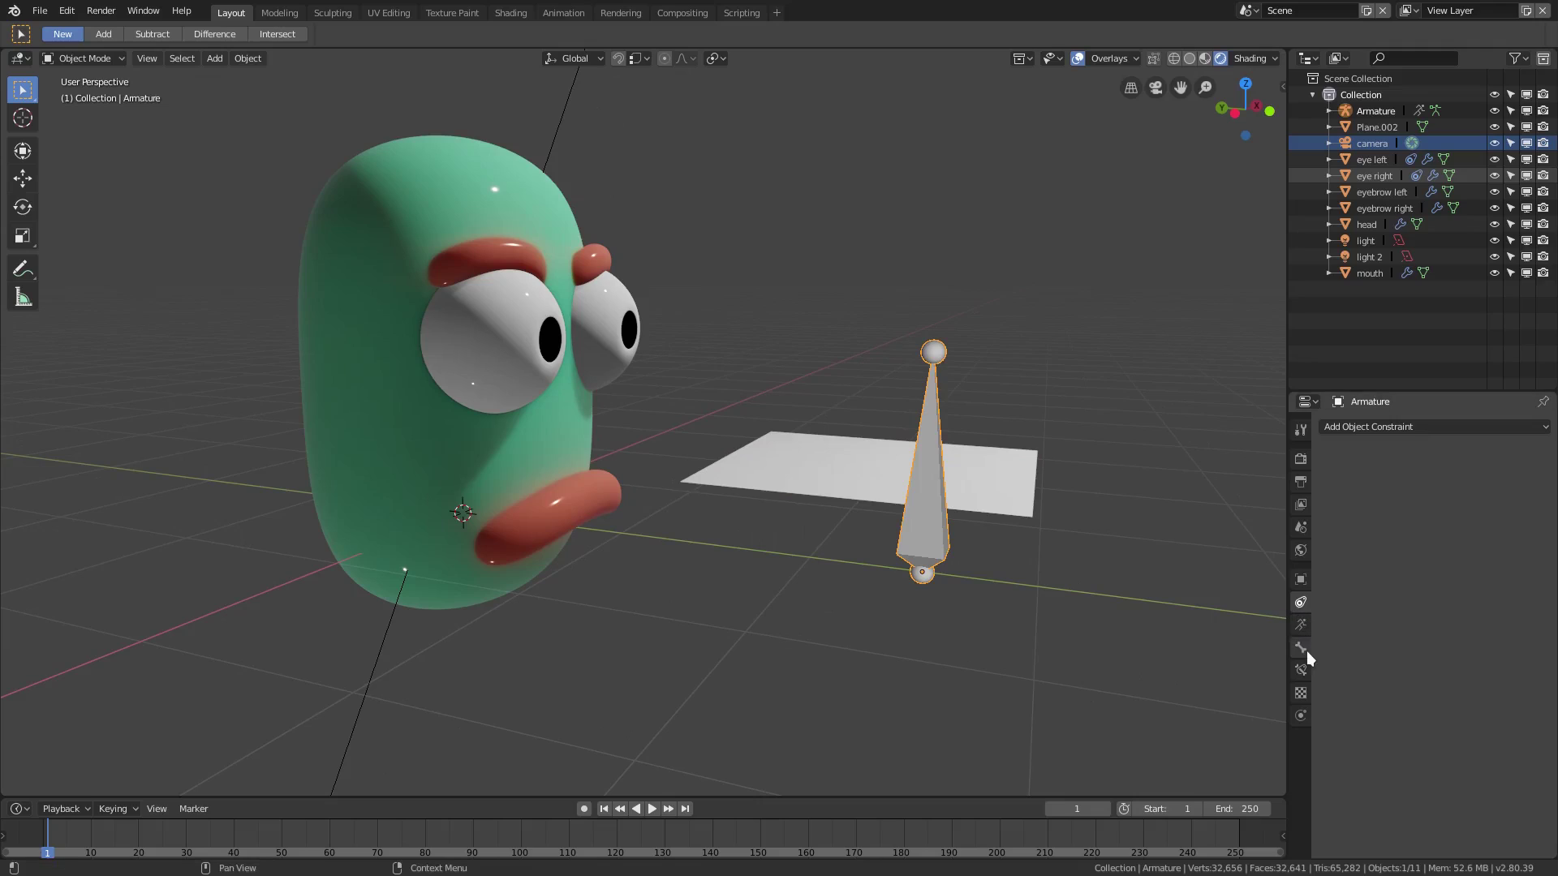
{"action": "left_click", "coordinate": [1336, 491]}
{"action": "left_click", "coordinate": [1340, 487]}
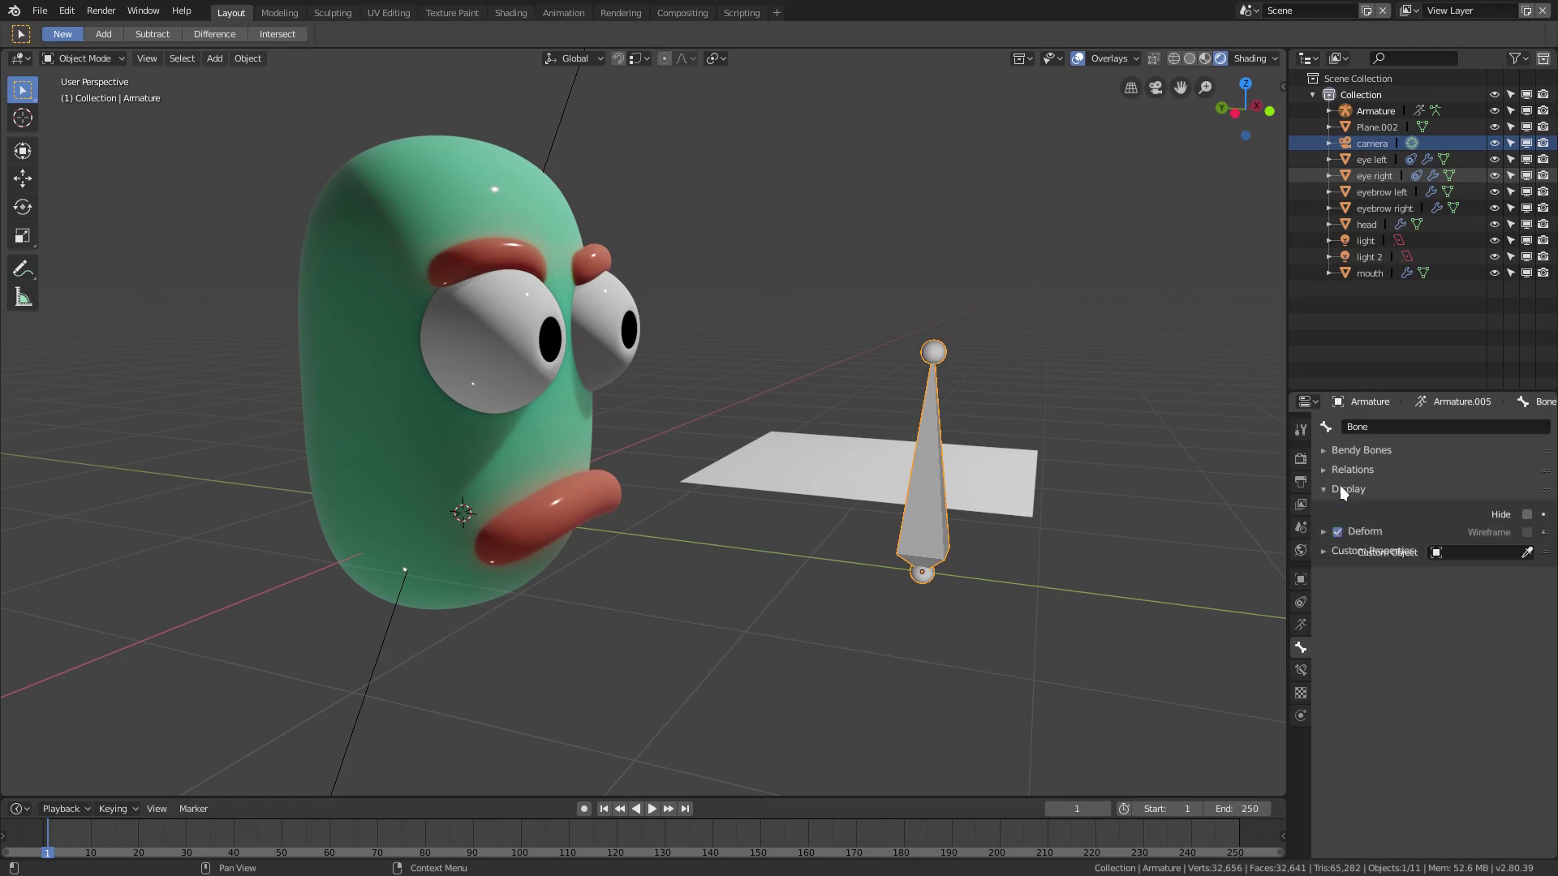
{"action": "left_click", "coordinate": [1341, 486]}
{"action": "left_click", "coordinate": [1337, 486]}
{"action": "left_click", "coordinate": [1480, 555]}
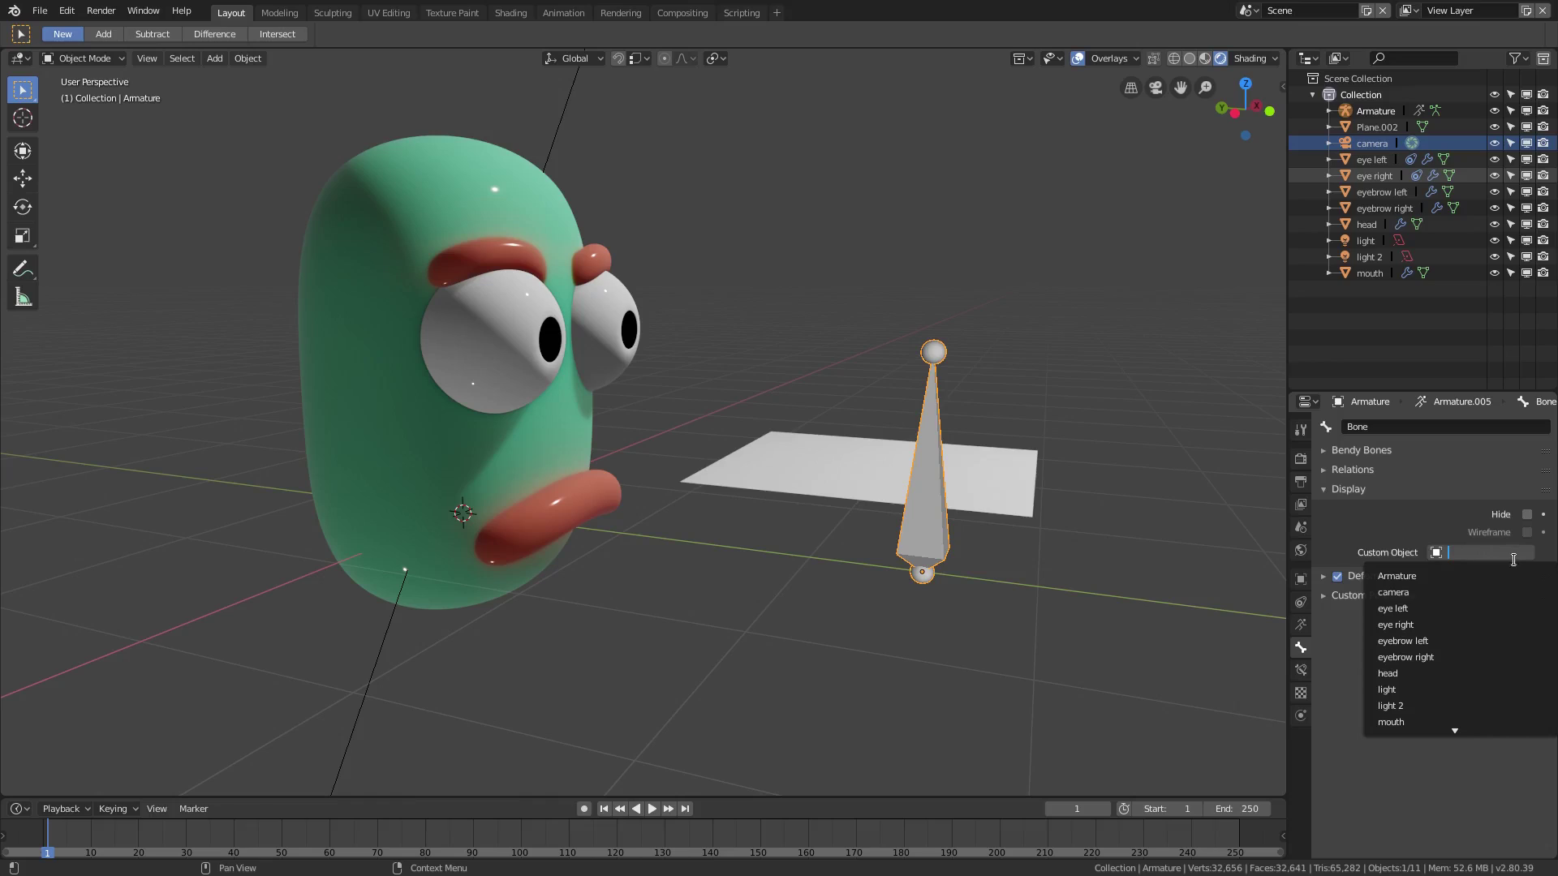
{"action": "scroll", "coordinate": [1454, 720], "scroll_direction": "down", "scroll_amount": 3}
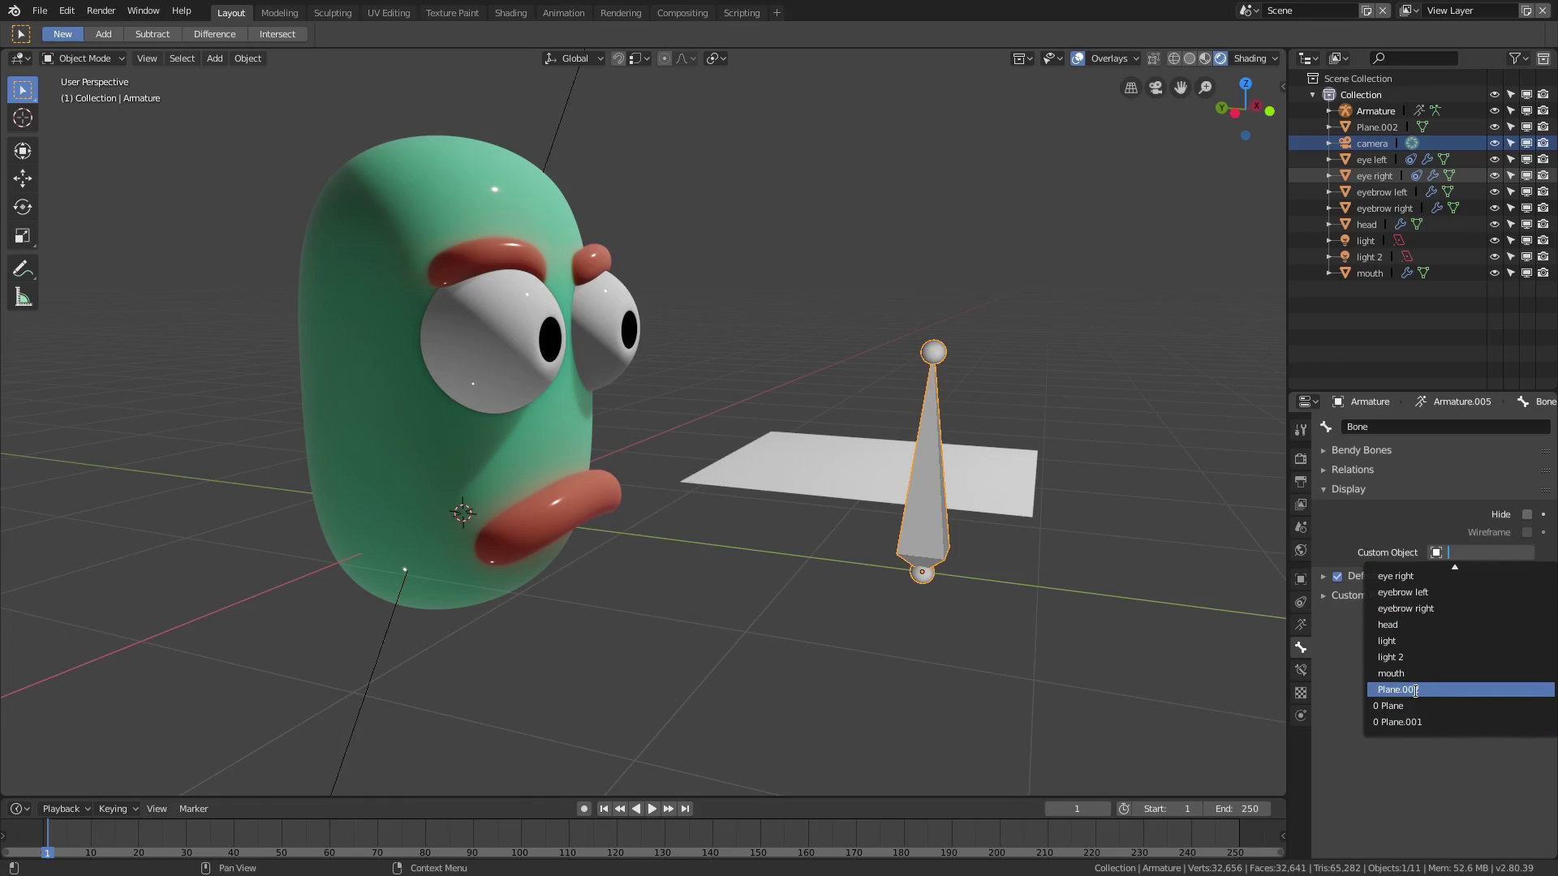
{"action": "scroll", "coordinate": [1415, 691], "scroll_direction": "up", "scroll_amount": 1}
{"action": "left_click", "coordinate": [817, 465]}
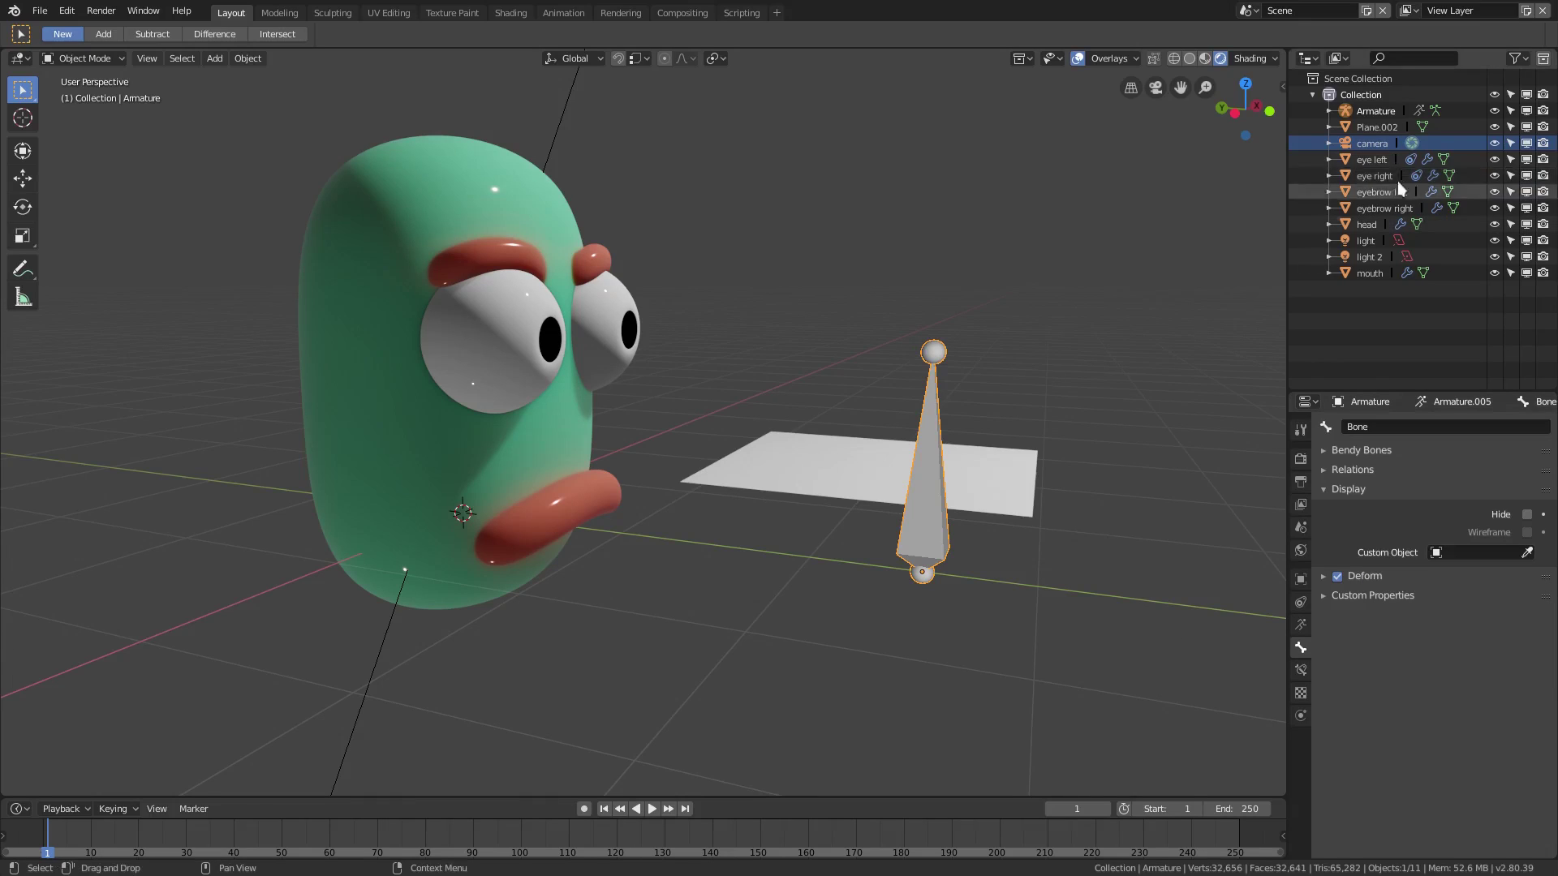
- Rename the Plane.002 object to "plane"
{"action": "double_click", "coordinate": [1375, 125]}
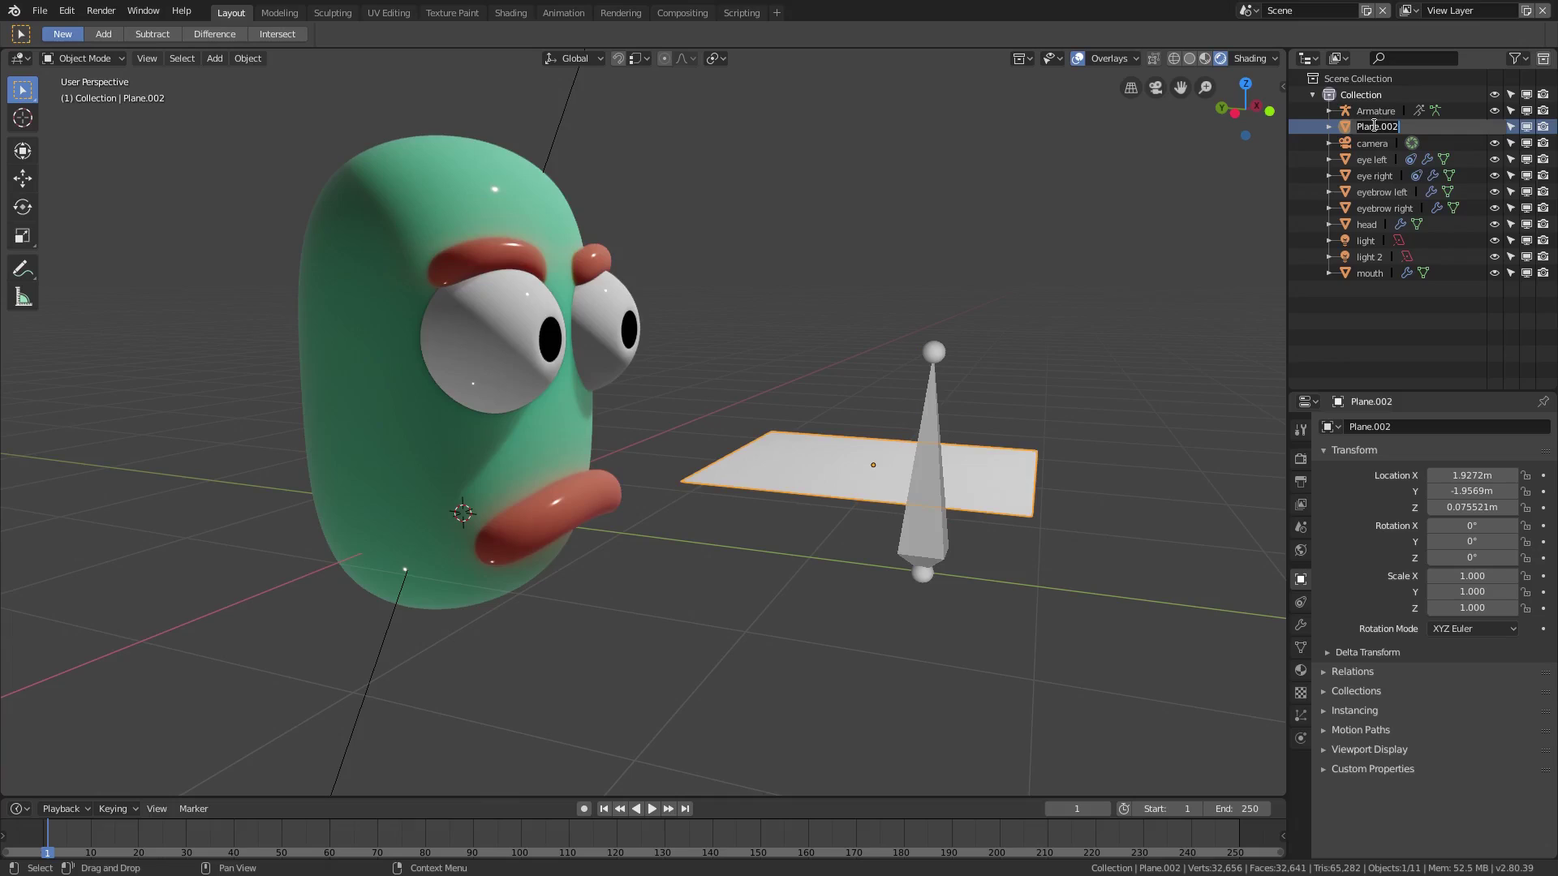
{"action": "type", "text": "plane"}
{"action": "key", "text": "Return"}
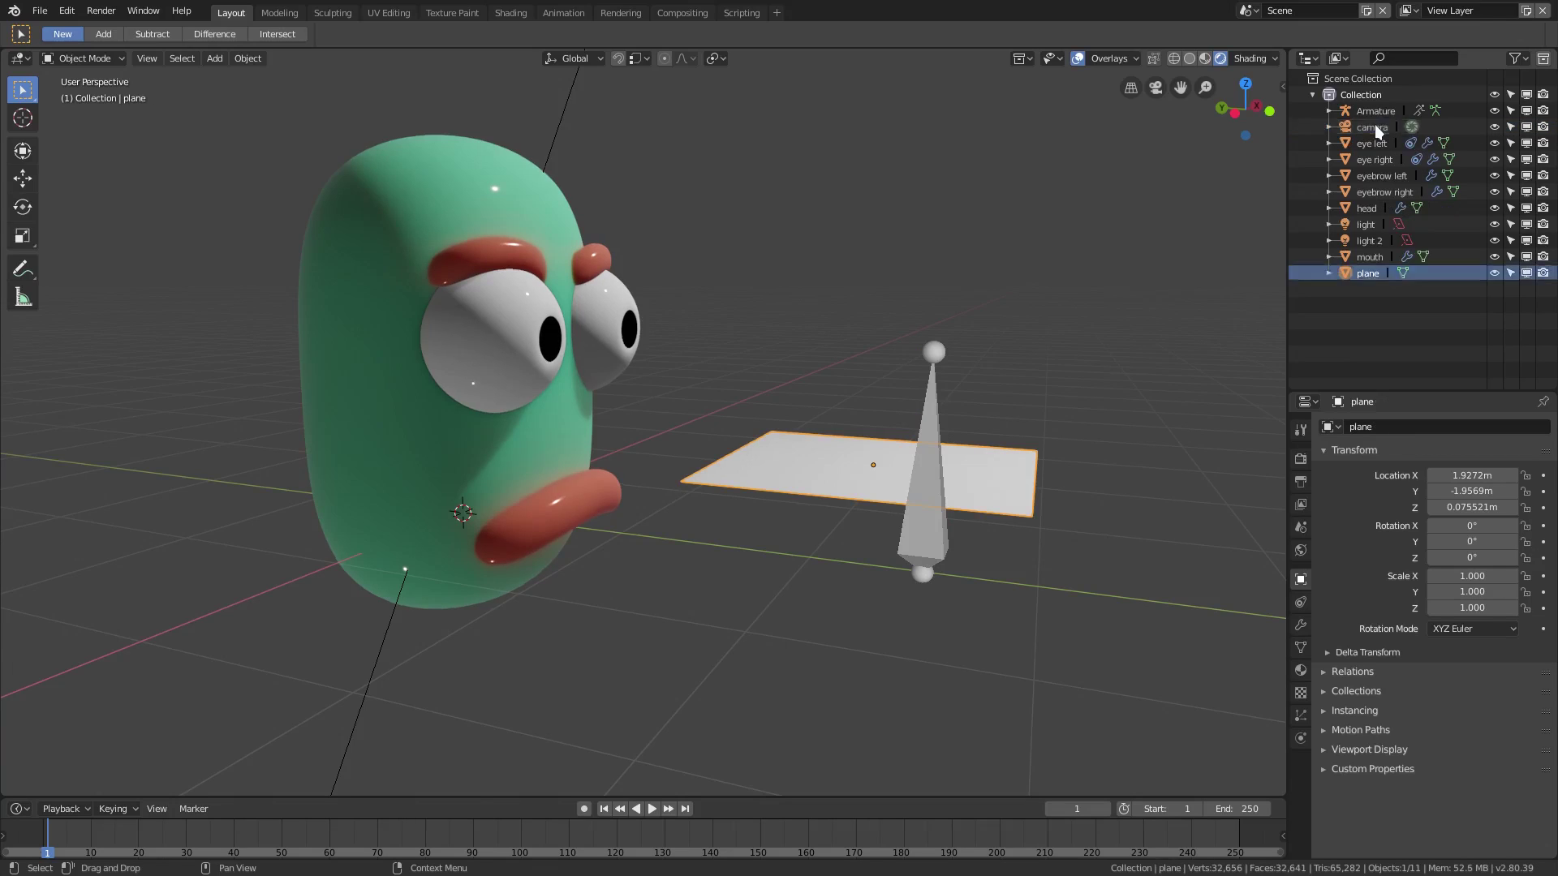
- Rename the flat mesh object beside the bone to "bone plane"
{"action": "left_click", "coordinate": [920, 526]}
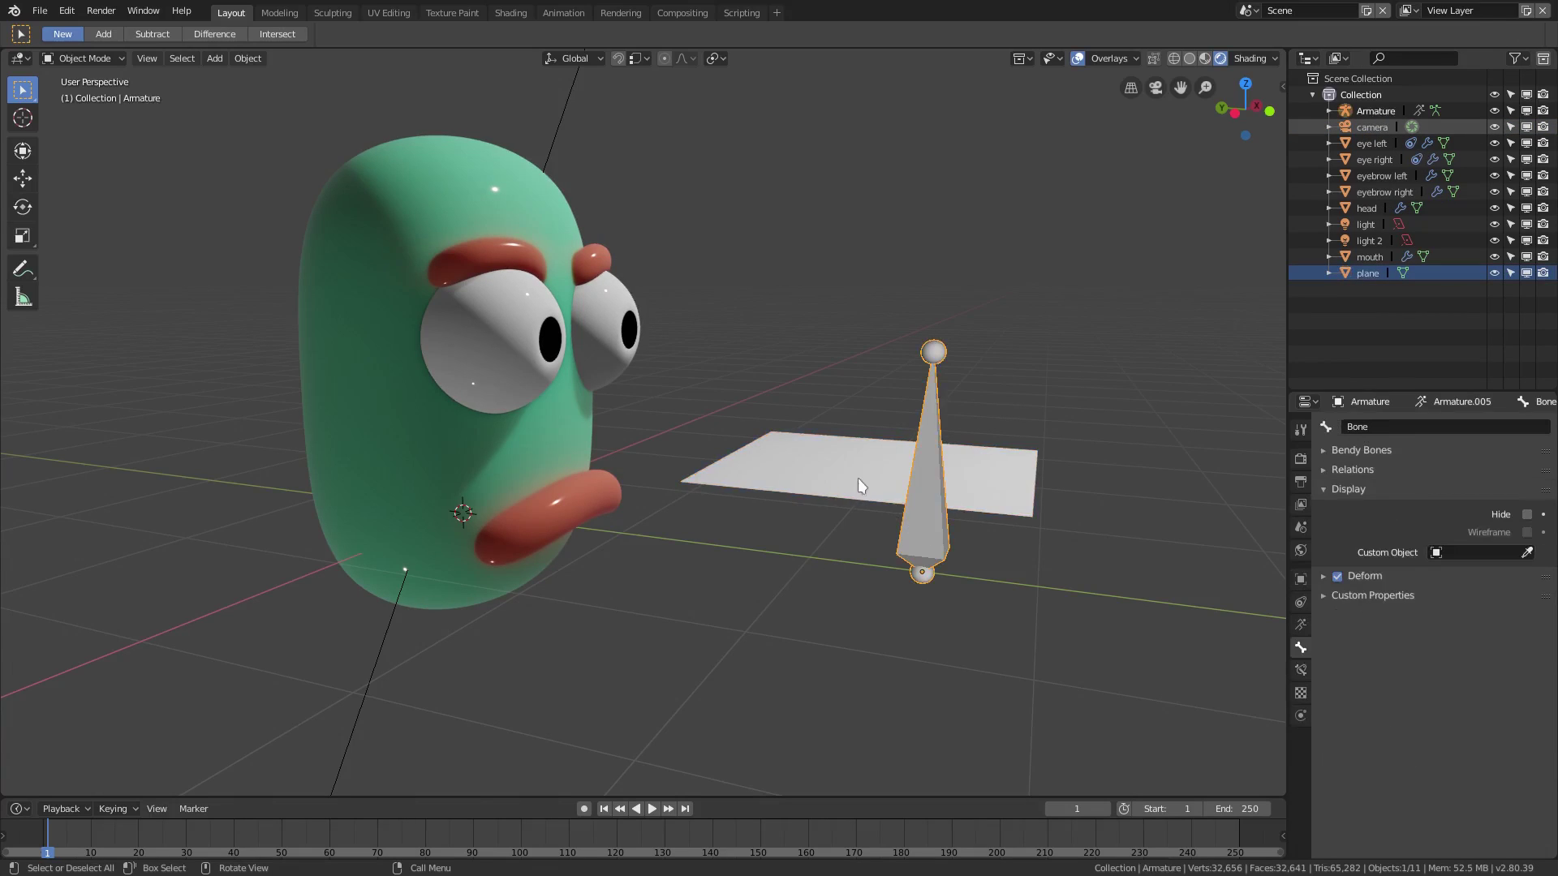
{"action": "left_click", "coordinate": [858, 479]}
{"action": "double_click", "coordinate": [1368, 274]}
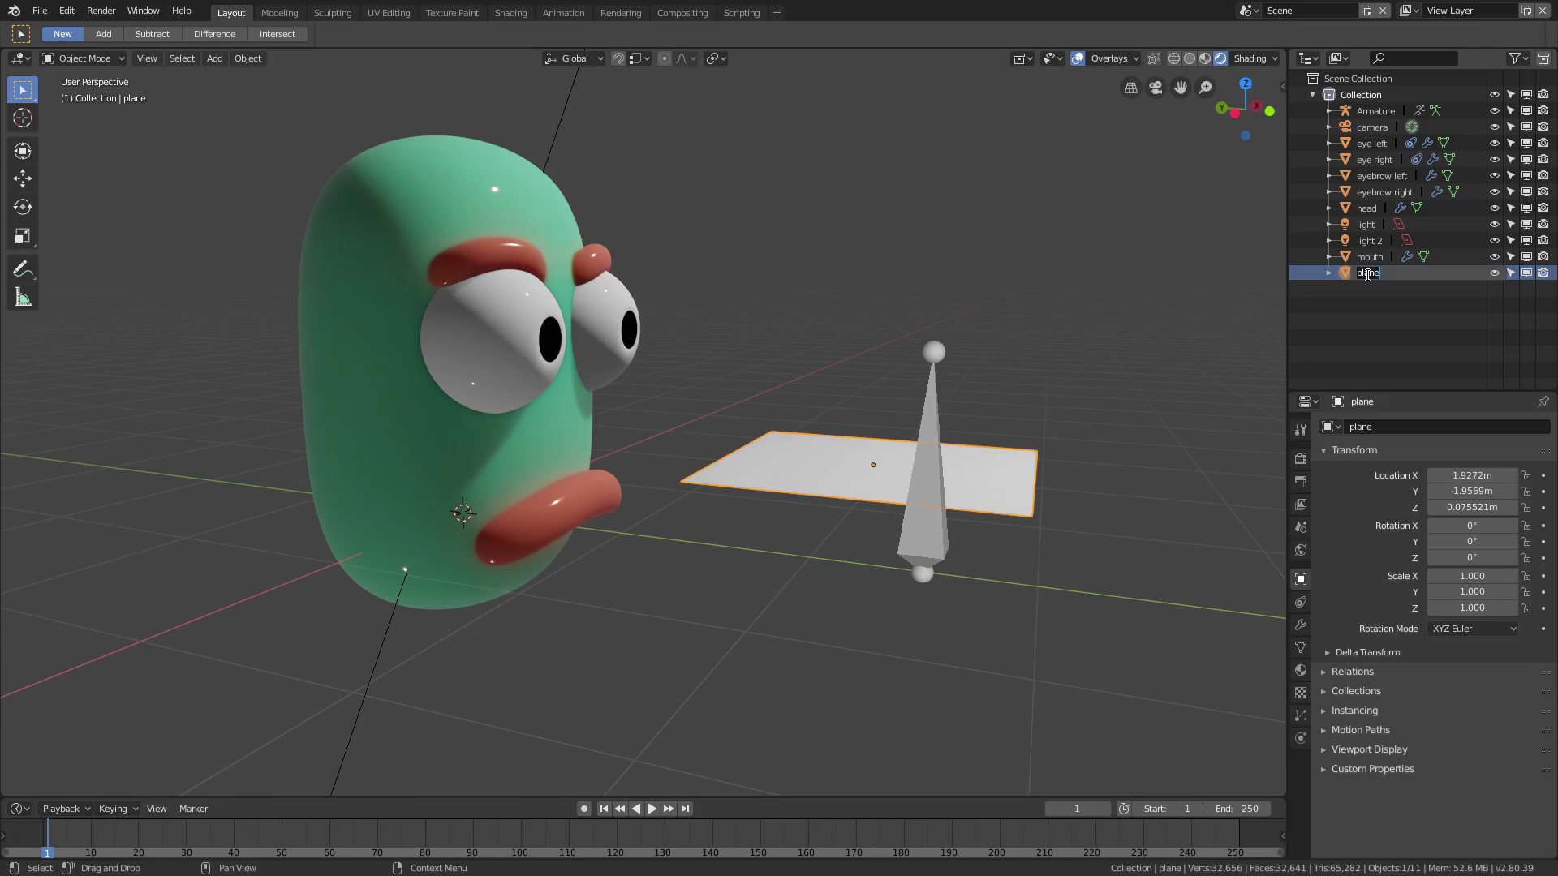
{"action": "type", "text": "bone"}
{"action": "key", "text": "Return"}
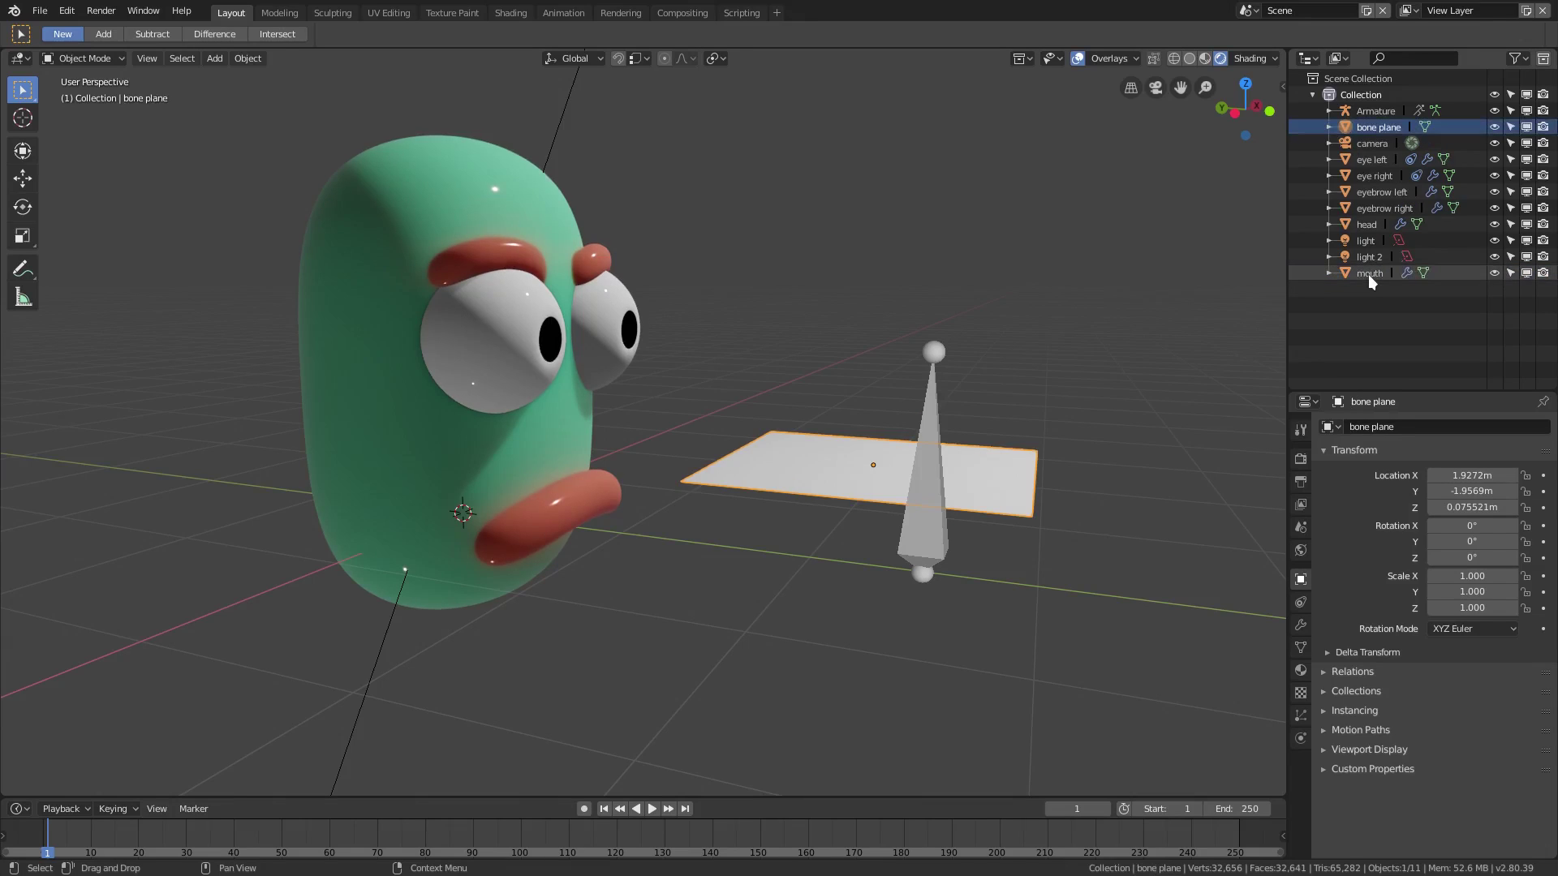
- Assign "bone plane" as the Custom Object that displays the armature's bone
{"action": "left_click", "coordinate": [904, 529]}
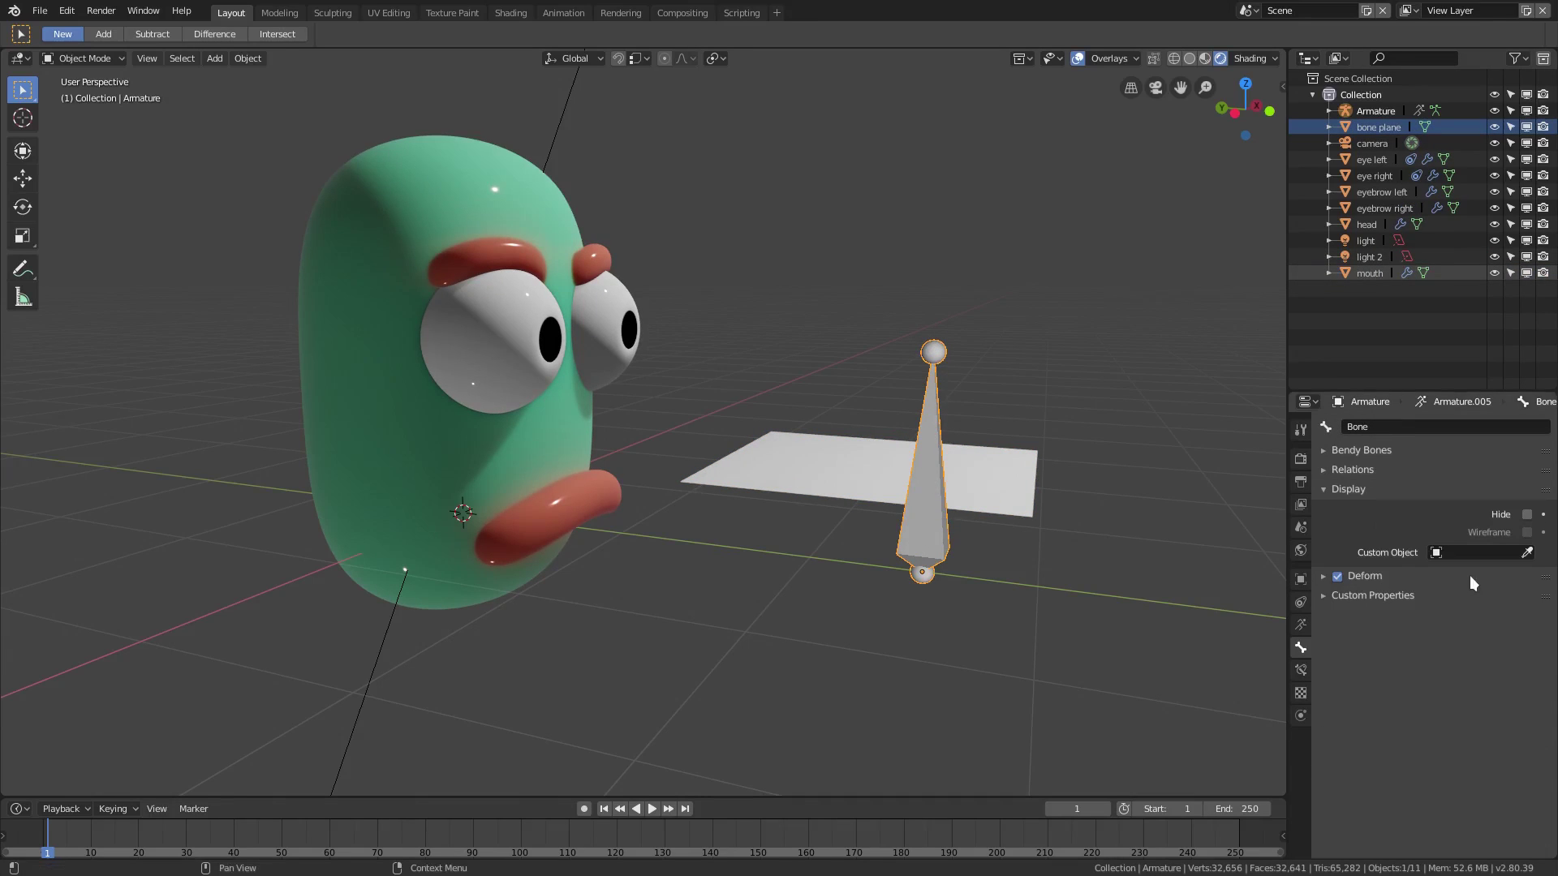
{"action": "left_click", "coordinate": [1454, 552]}
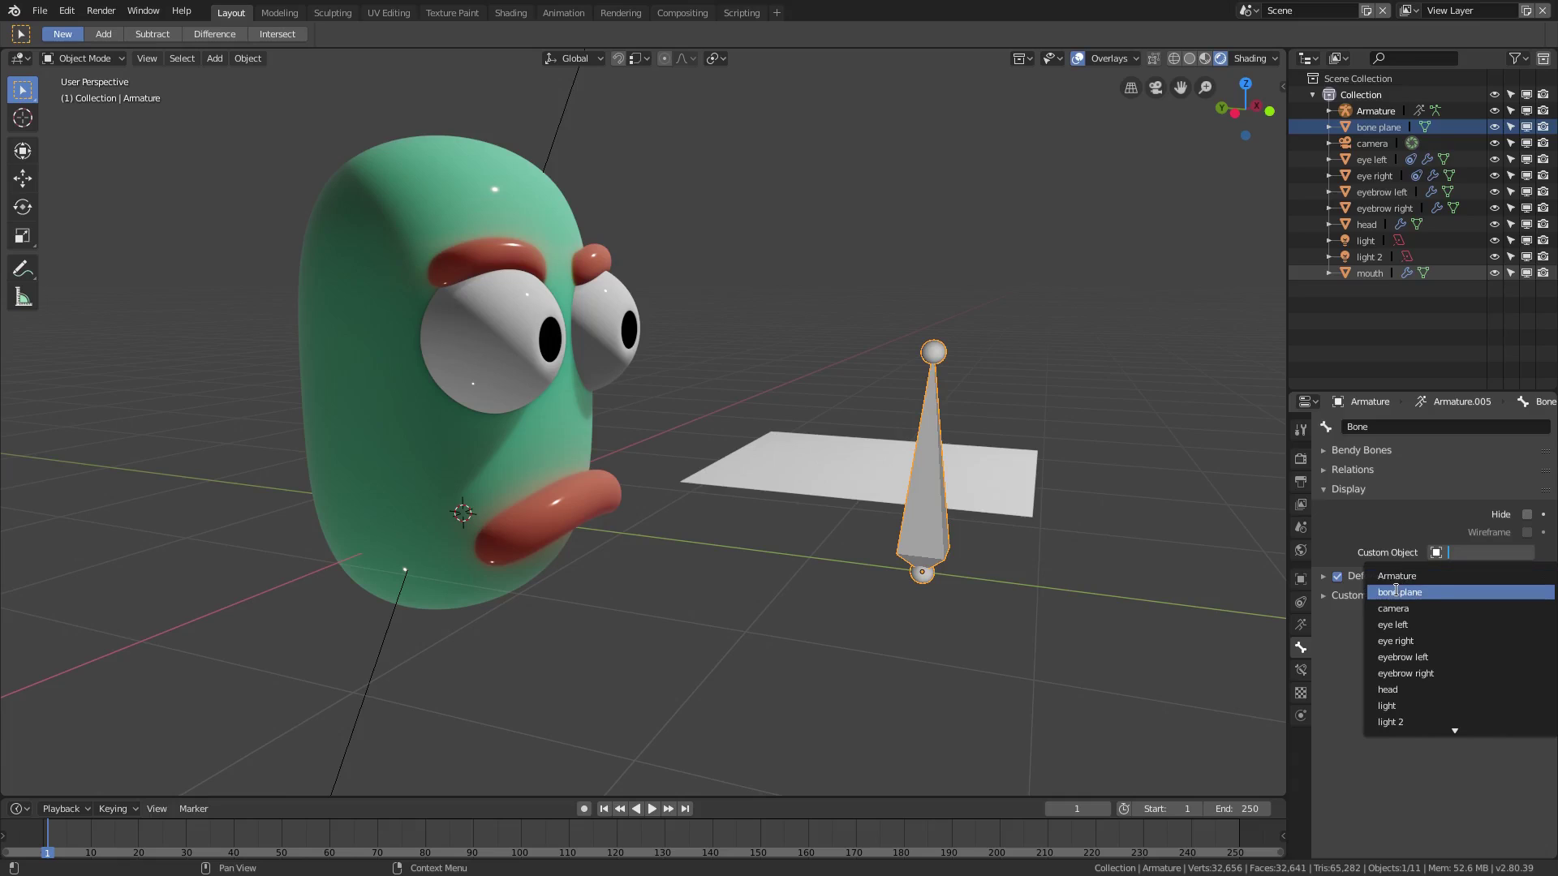
{"action": "left_click", "coordinate": [1429, 592]}
{"action": "scroll", "coordinate": [818, 569], "scroll_direction": "up", "scroll_amount": 3}
{"action": "scroll", "coordinate": [818, 568], "scroll_direction": "down", "scroll_amount": 4}
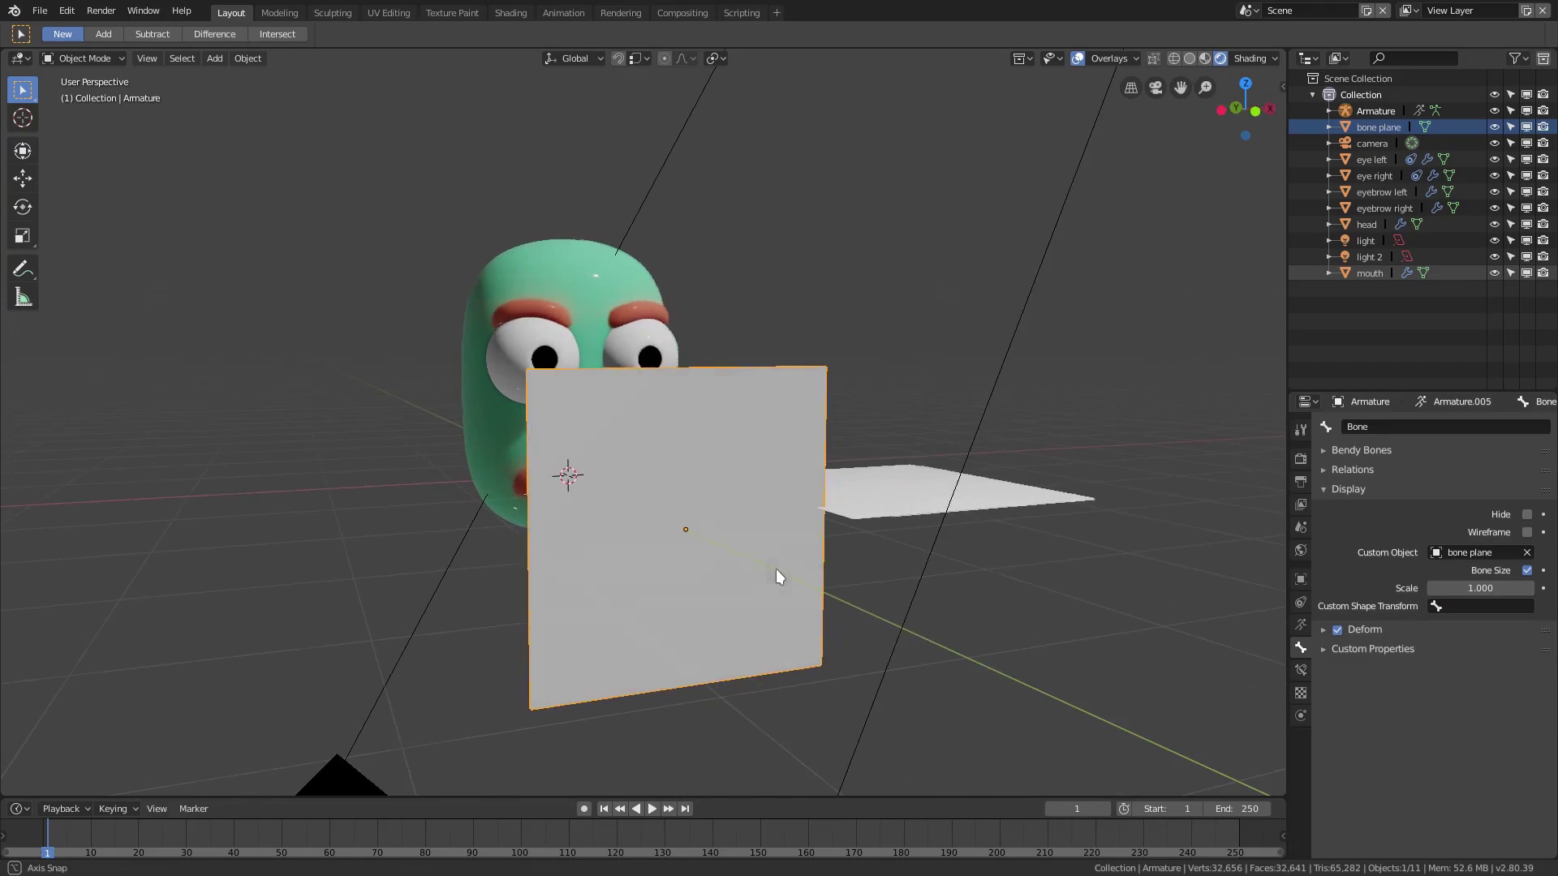
- Move the original bone plane mesh out of the way behind the camera, to about X -0.6 m, Y -13.7 m, Z -1.07 m
{"action": "middle_click_drag", "start_coordinate": [713, 511], "coordinate": [565, 367]}
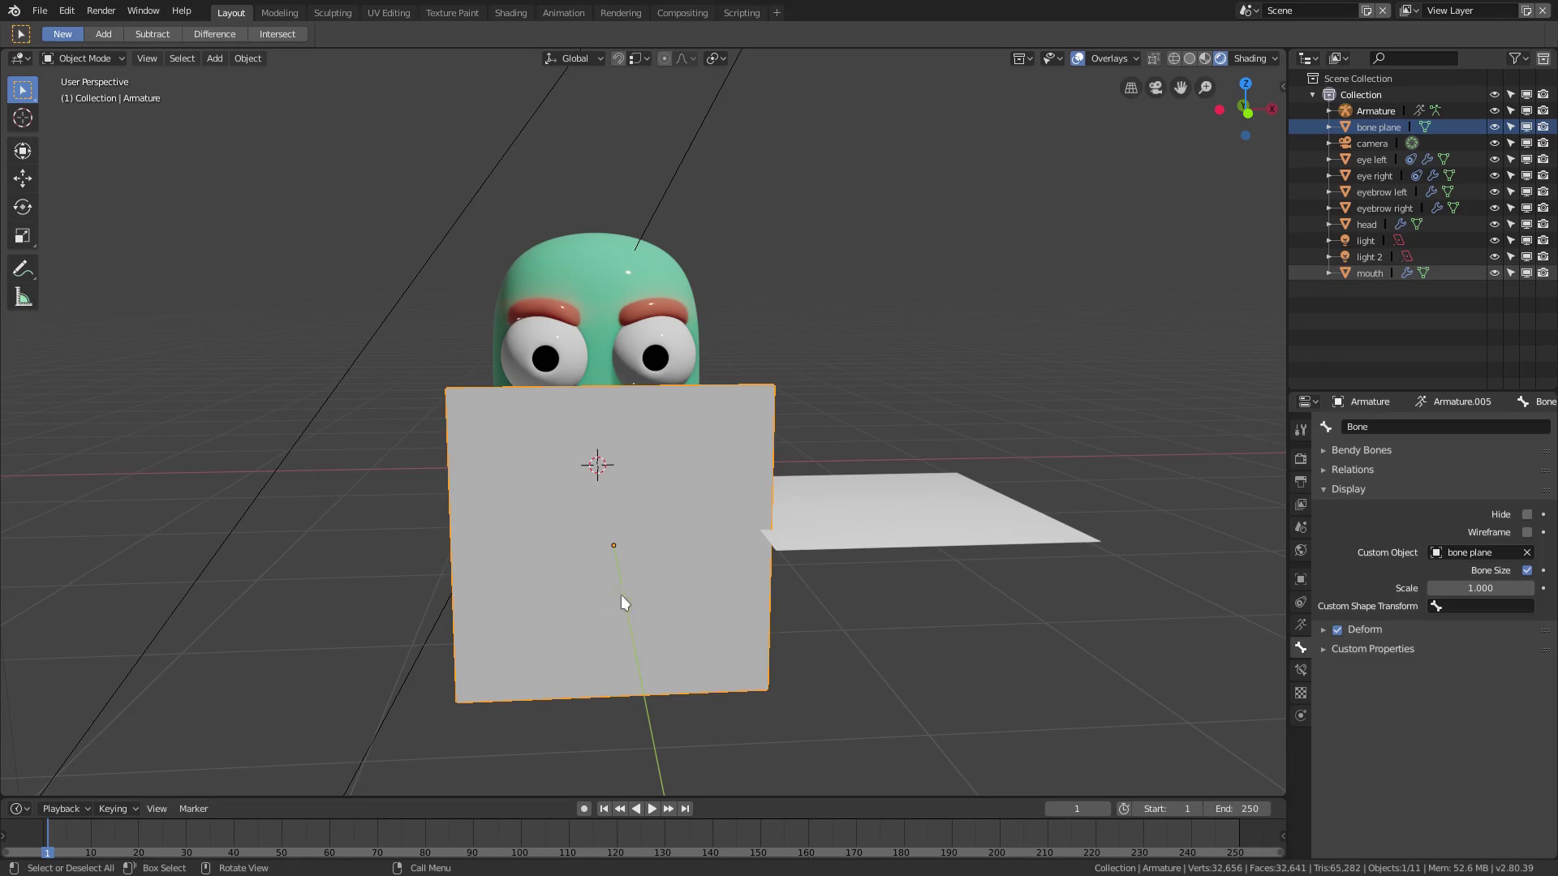
{"action": "left_click", "coordinate": [797, 555]}
{"action": "key", "text": "g"}
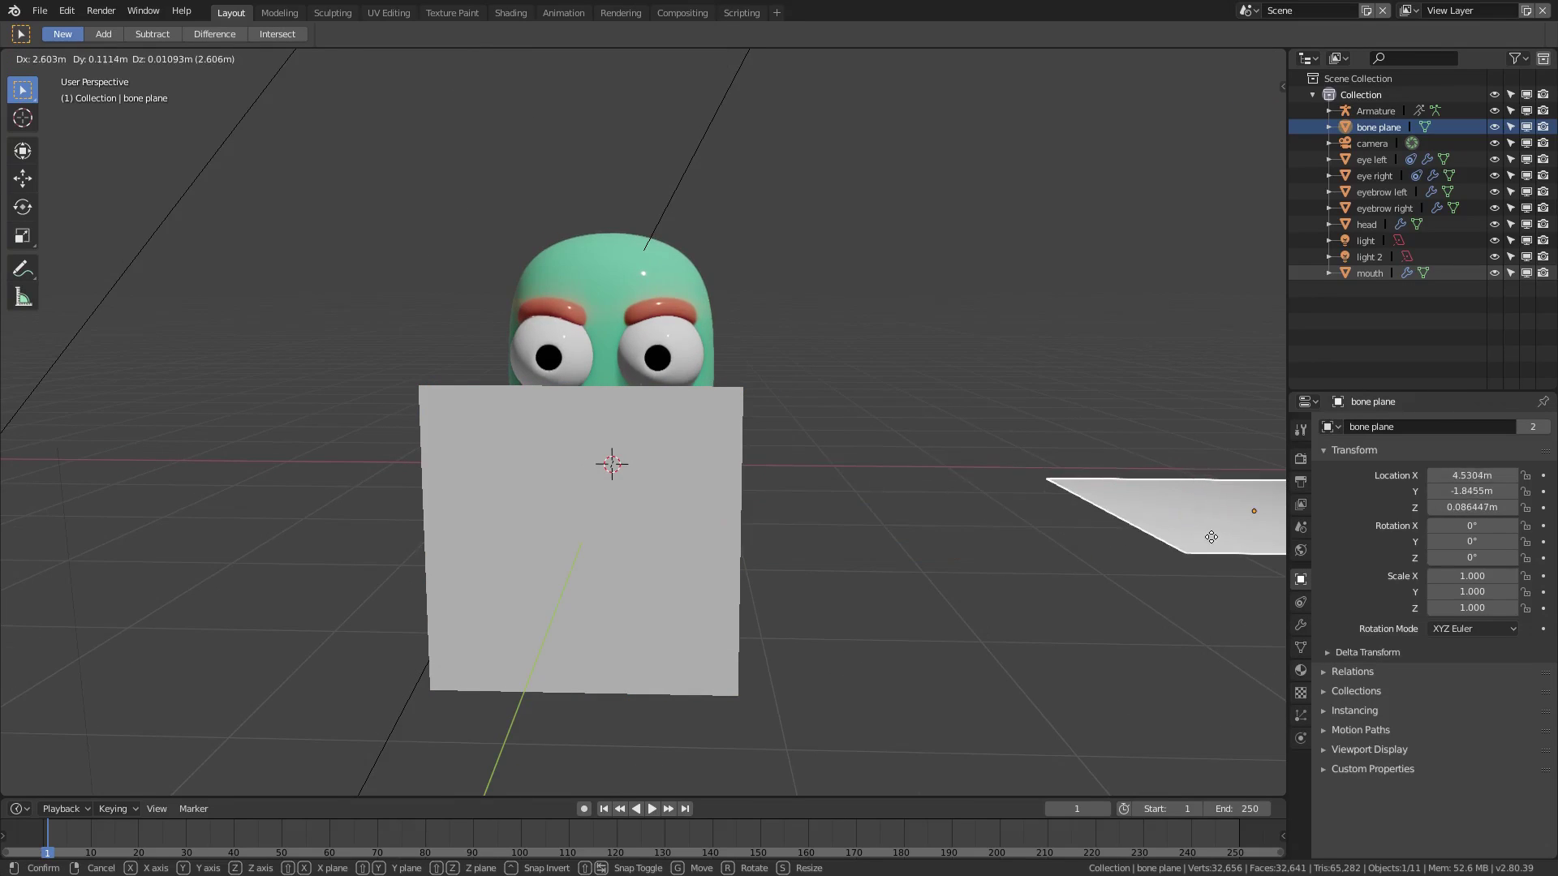
{"action": "left_click", "coordinate": [911, 641]}
{"action": "scroll", "coordinate": [911, 641], "scroll_direction": "down", "scroll_amount": 3}
{"action": "middle_click_drag", "start_coordinate": [910, 641], "coordinate": [940, 655]}
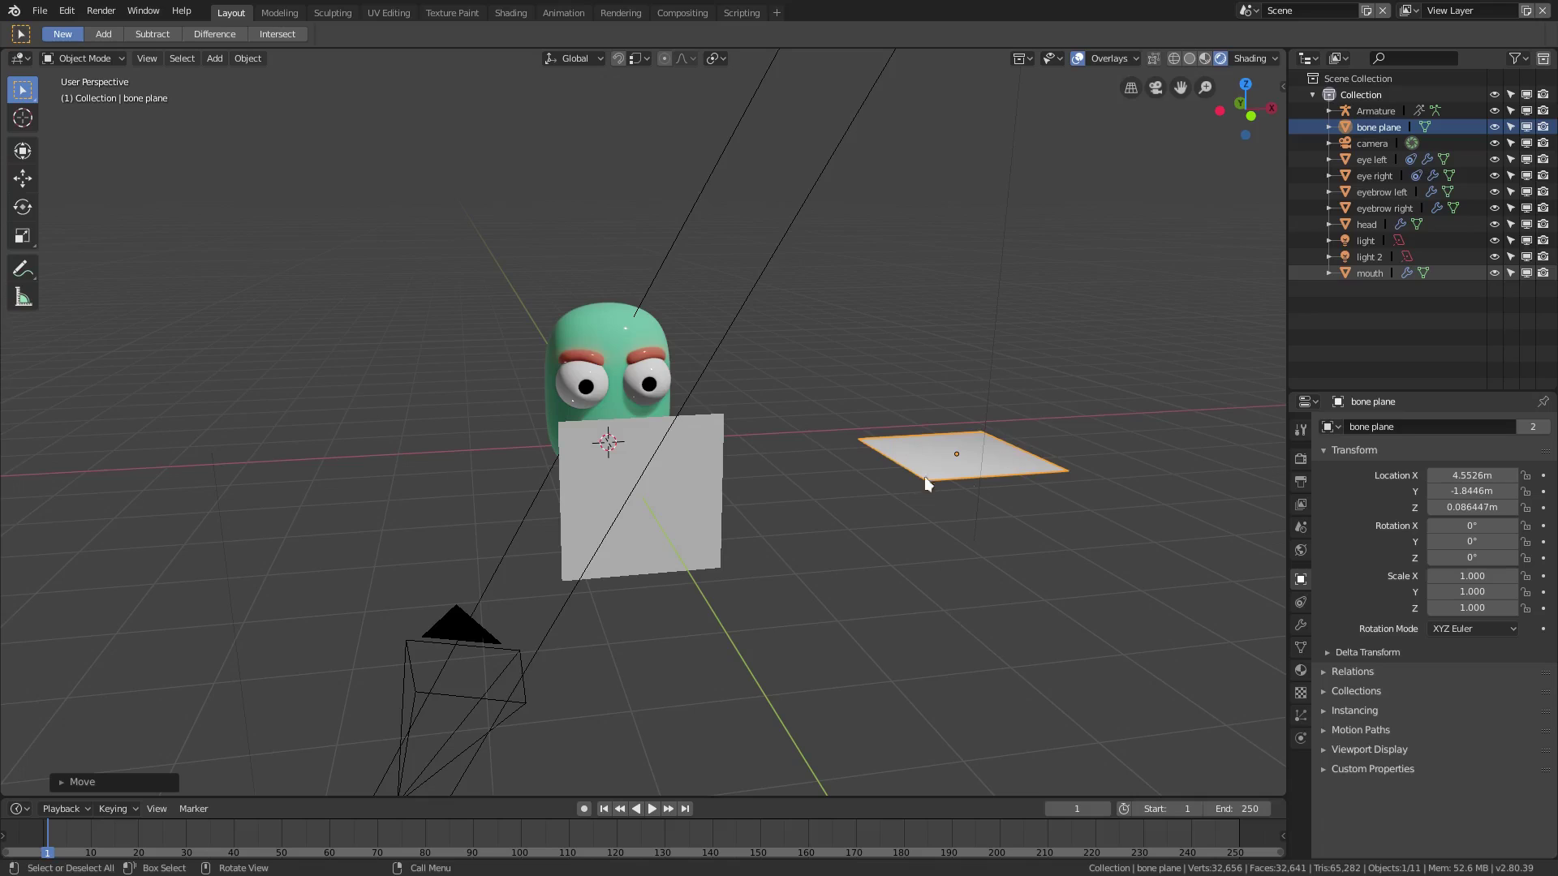
{"action": "middle_click_drag", "start_coordinate": [961, 469], "coordinate": [791, 434]}
{"action": "scroll", "coordinate": [724, 468], "scroll_direction": "down", "scroll_amount": 2}
{"action": "key", "text": "g"}
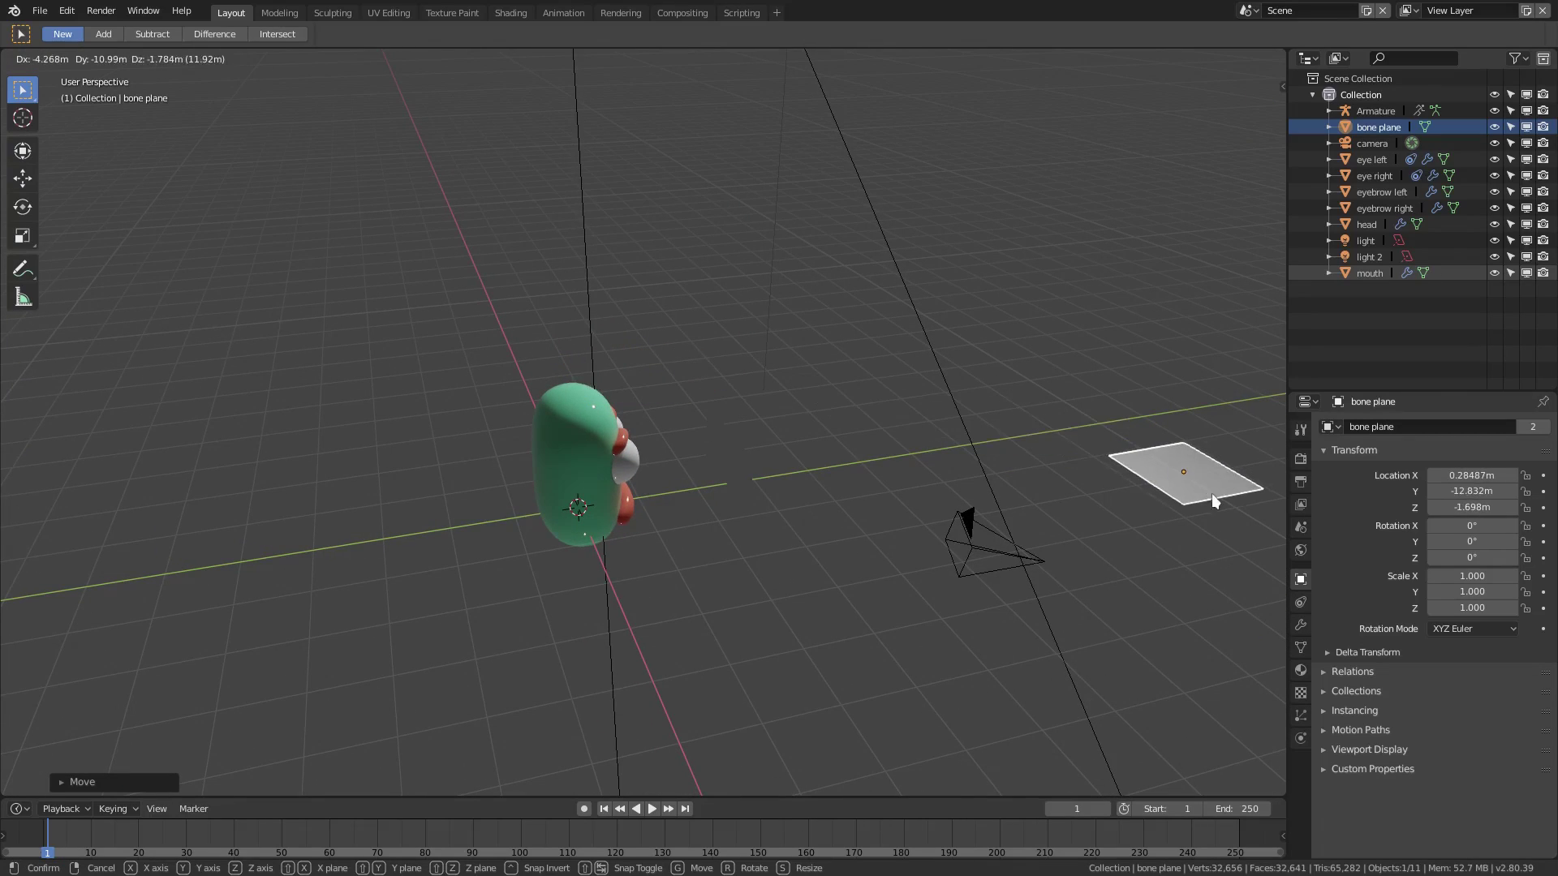
{"action": "left_click", "coordinate": [1211, 493]}
{"action": "mouse_move", "coordinate": [1211, 493]}
{"action": "middle_mouse_down"}
{"action": "mouse_move", "coordinate": [1128, 490]}
{"action": "mouse_move", "coordinate": [1186, 483]}
{"action": "middle_mouse_up"}
{"action": "scroll", "coordinate": [1039, 547], "scroll_direction": "down", "scroll_amount": 2}
{"action": "middle_click_drag", "start_coordinate": [1040, 547], "coordinate": [1136, 571]}
{"action": "key", "text": "g"}
{"action": "left_click", "coordinate": [851, 433]}
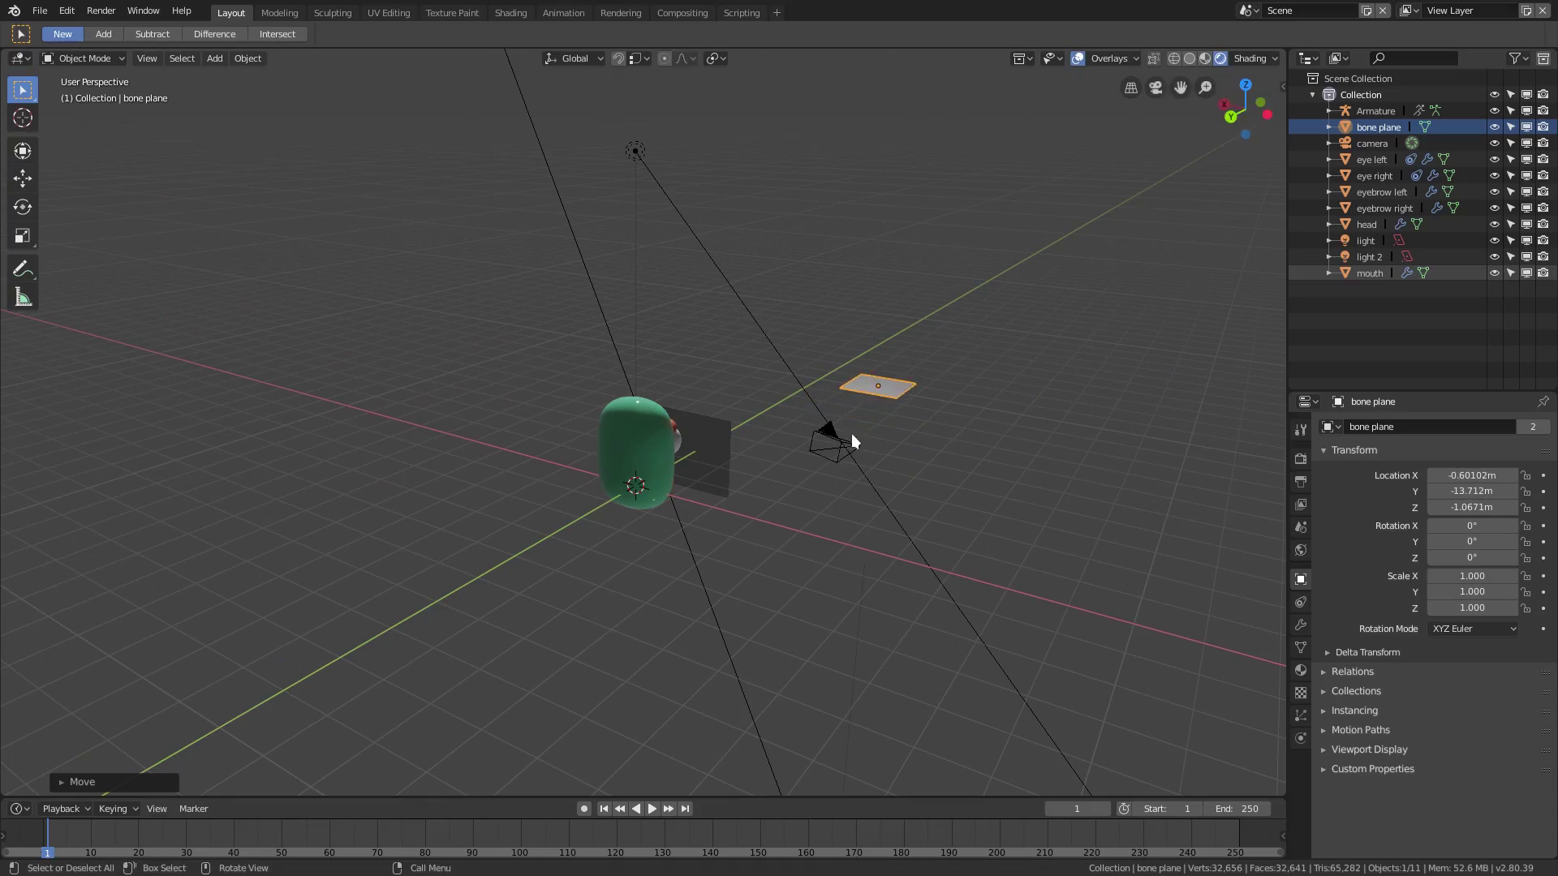
- Select the armature in front of the face and set its bone's custom shape scale to 0.5
{"action": "middle_click_drag", "start_coordinate": [850, 434], "coordinate": [1161, 572]}
{"action": "scroll", "coordinate": [881, 601], "scroll_direction": "up", "scroll_amount": 4}
{"action": "middle_click_drag", "start_coordinate": [759, 586], "coordinate": [630, 536]}
{"action": "scroll", "coordinate": [612, 509], "scroll_direction": "up", "scroll_amount": 2}
{"action": "left_click", "coordinate": [633, 542]}
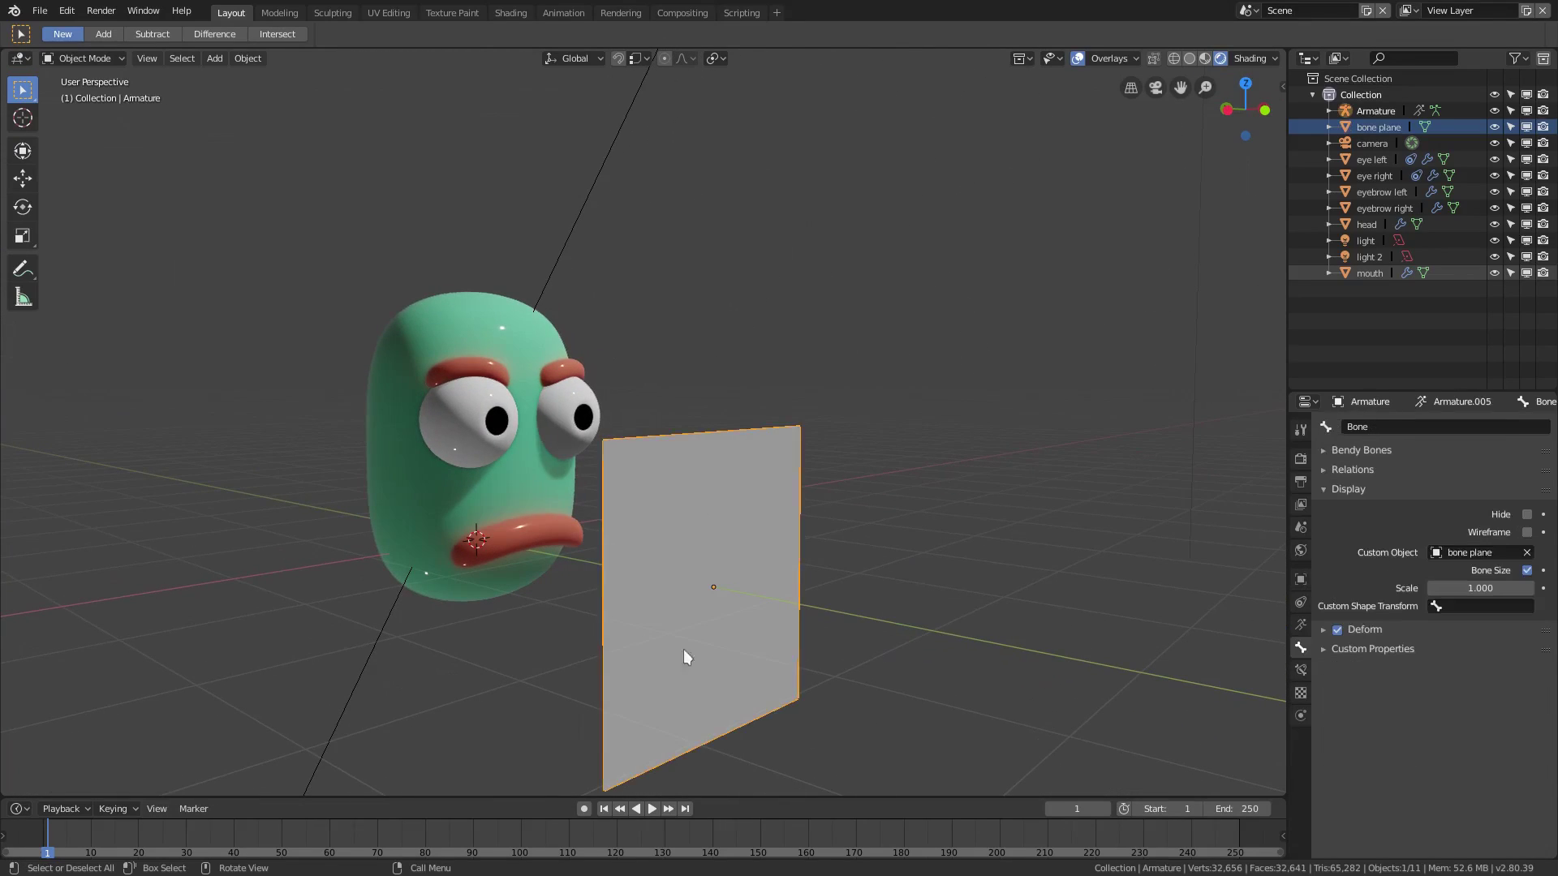
{"action": "middle_click_drag", "start_coordinate": [683, 649], "coordinate": [685, 600]}
{"action": "scroll", "coordinate": [786, 571], "scroll_direction": "up", "scroll_amount": 3}
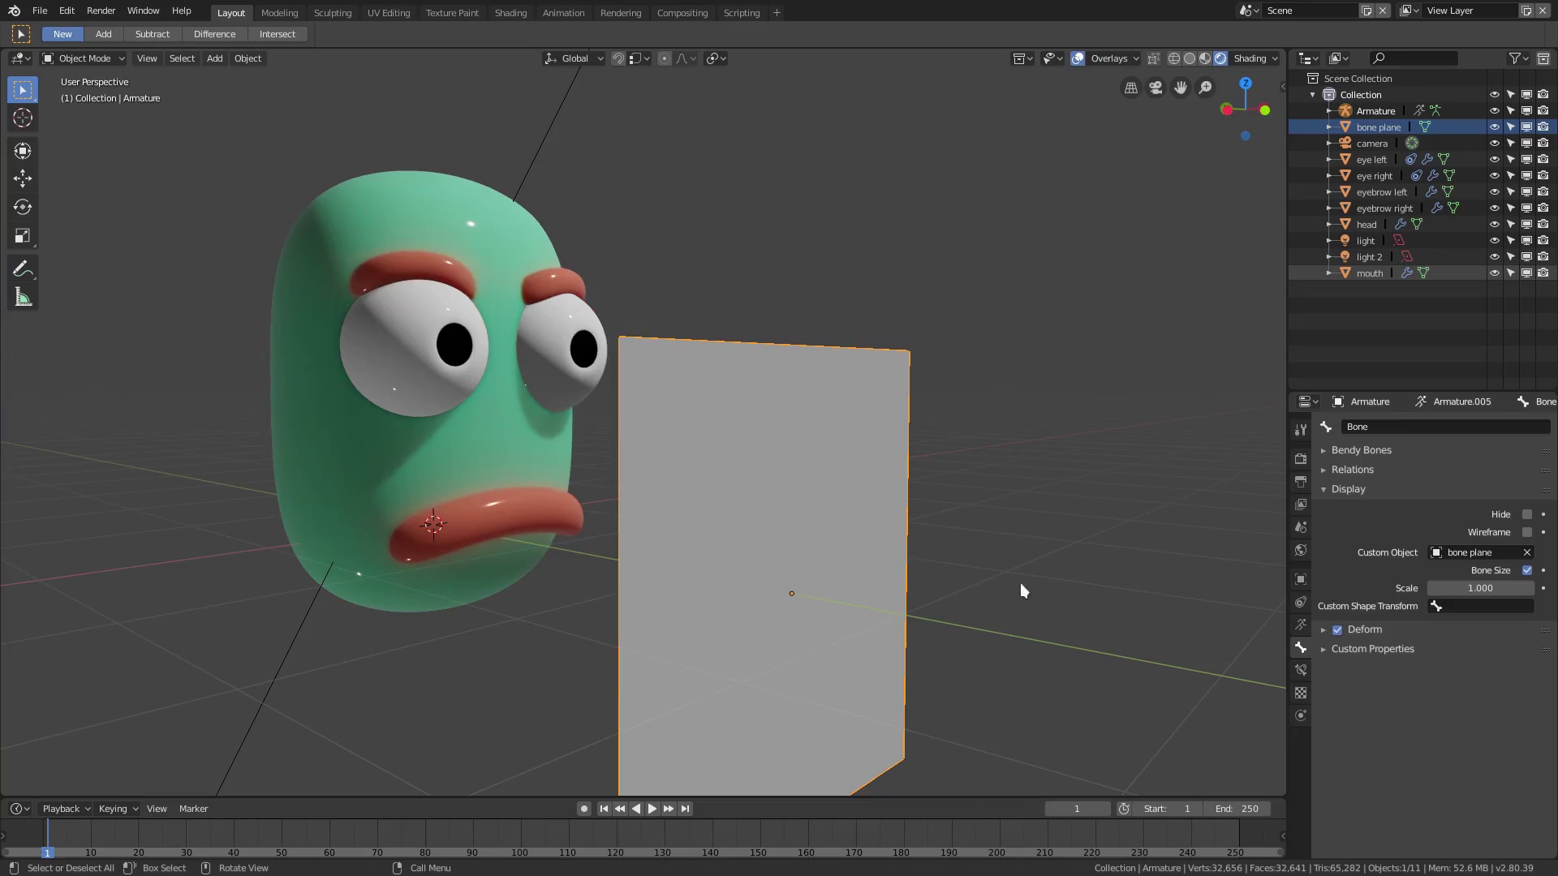
{"action": "left_click_drag", "start_coordinate": [1275, 457], "coordinate": [1241, 456]}
{"action": "middle_click_drag", "start_coordinate": [1050, 567], "coordinate": [1047, 535]}
{"action": "left_click", "coordinate": [1463, 588]}
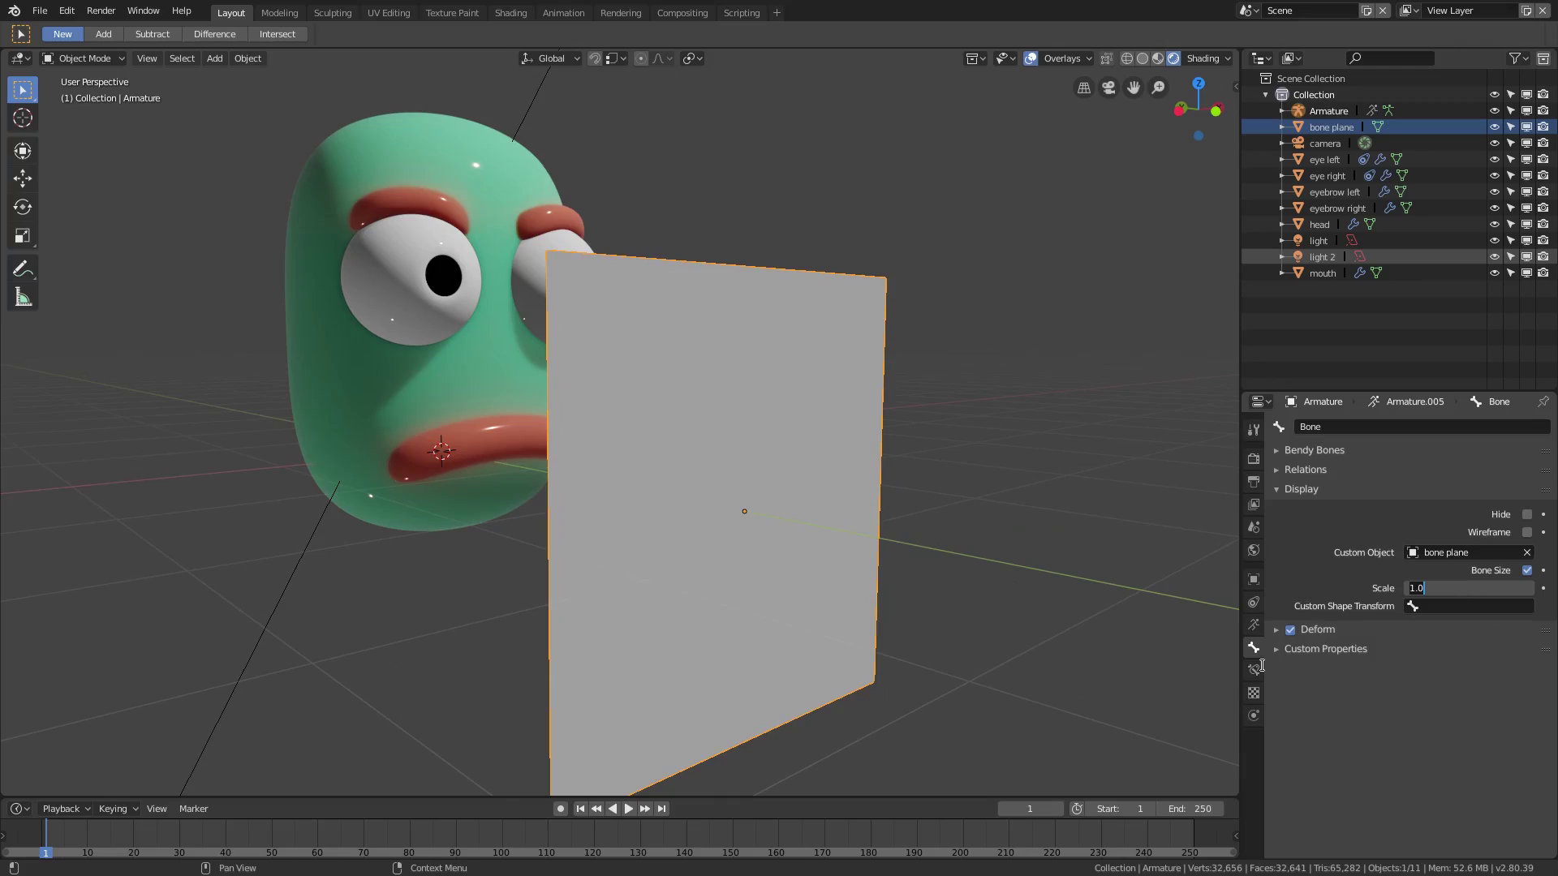
{"action": "type", "text": ".5"}
{"action": "key", "text": "Return"}
- Reduce the bone's custom shape scale to 0.3
{"action": "middle_click_drag", "start_coordinate": [822, 605], "coordinate": [757, 593]}
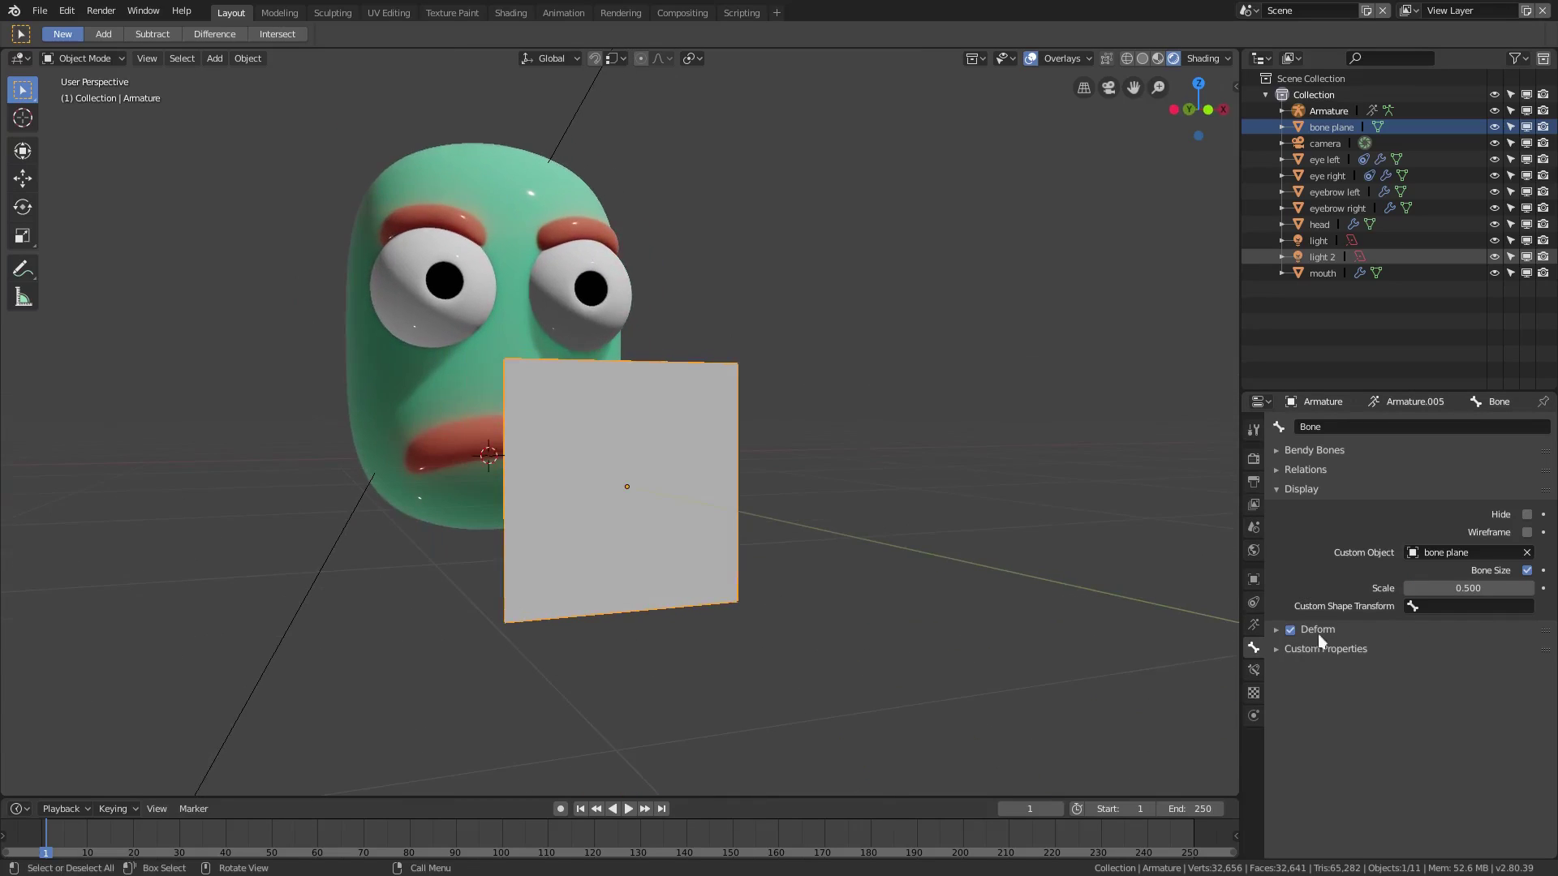
{"action": "left_click", "coordinate": [1474, 587]}
{"action": "type", "text": "3"}
{"action": "key", "text": "Return"}
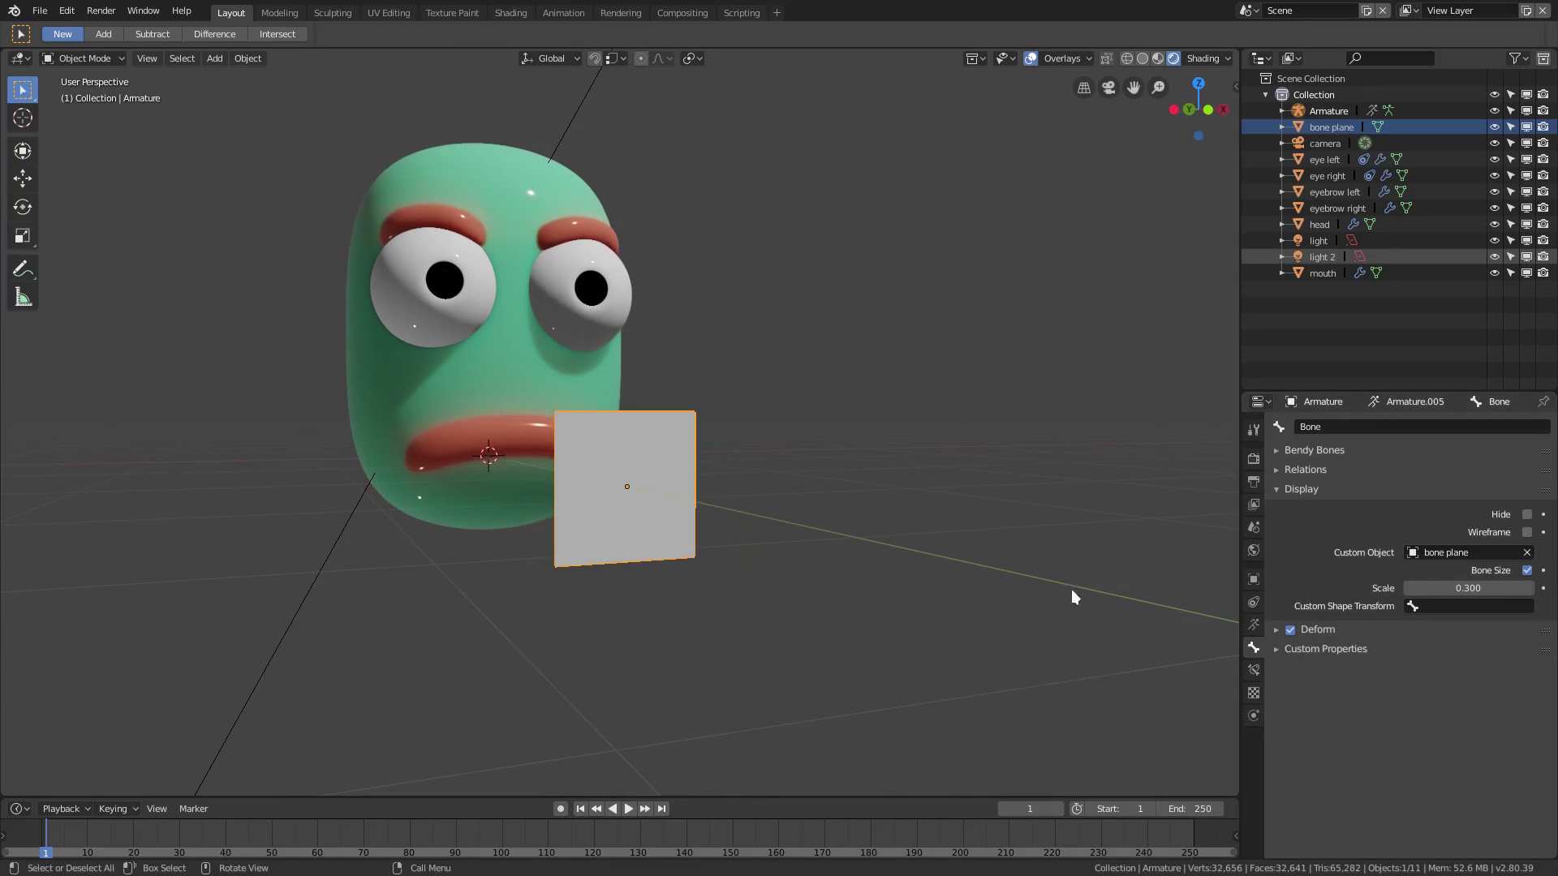
{"action": "left_click", "coordinate": [1465, 586]}
{"action": "key", "text": "Return"}
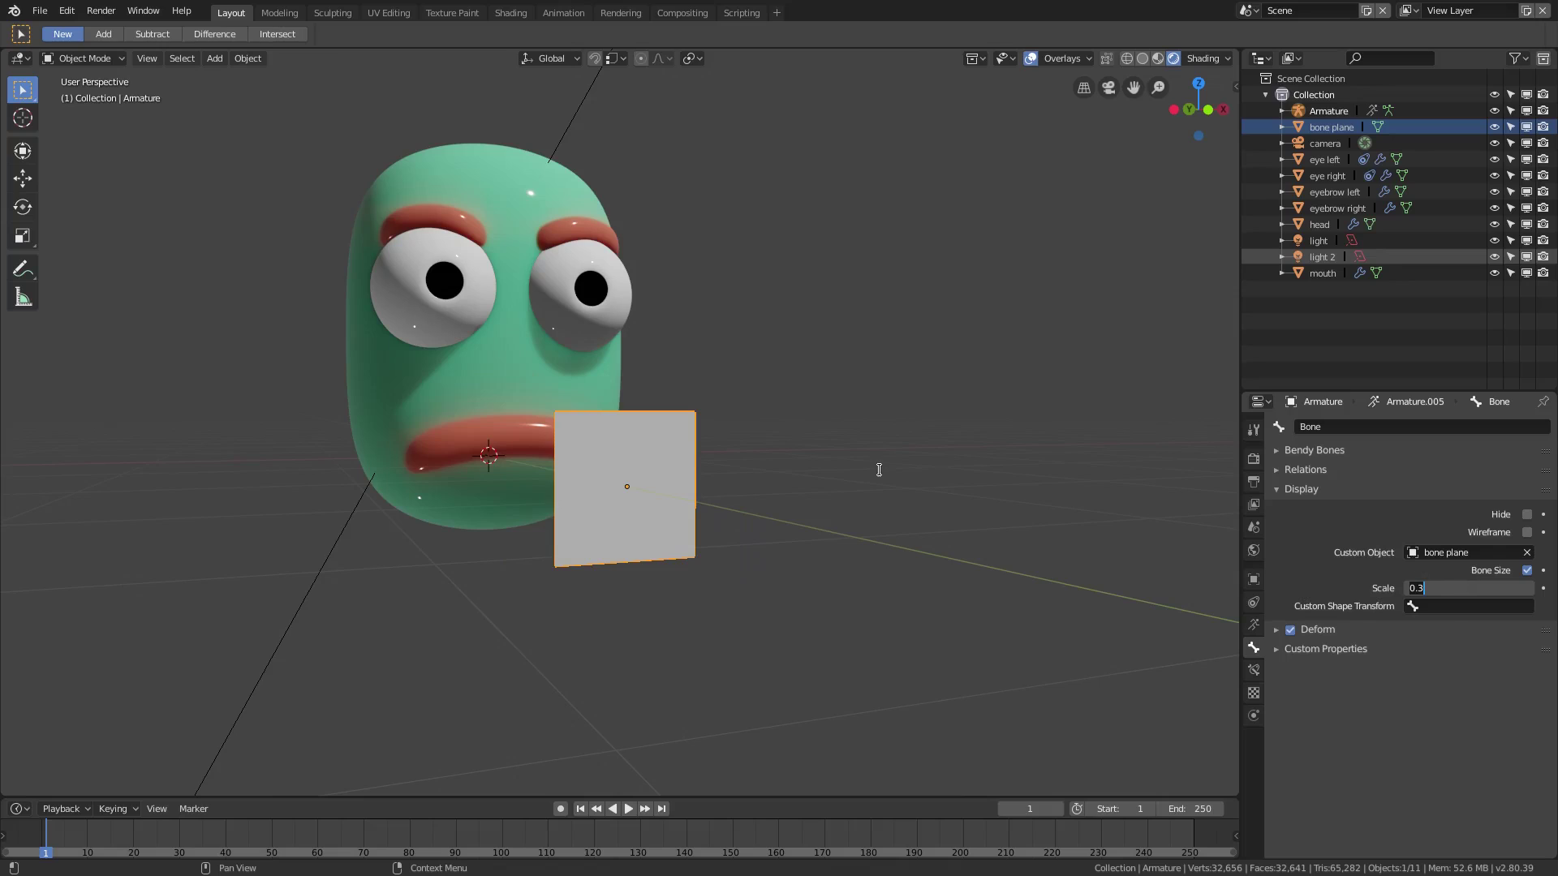
- Display the bone's custom plane shape as a wireframe
{"action": "middle_click_drag", "start_coordinate": [739, 469], "coordinate": [852, 590]}
{"action": "left_click", "coordinate": [1527, 533]}
{"action": "key", "text": "g"}
{"action": "key", "text": "z"}
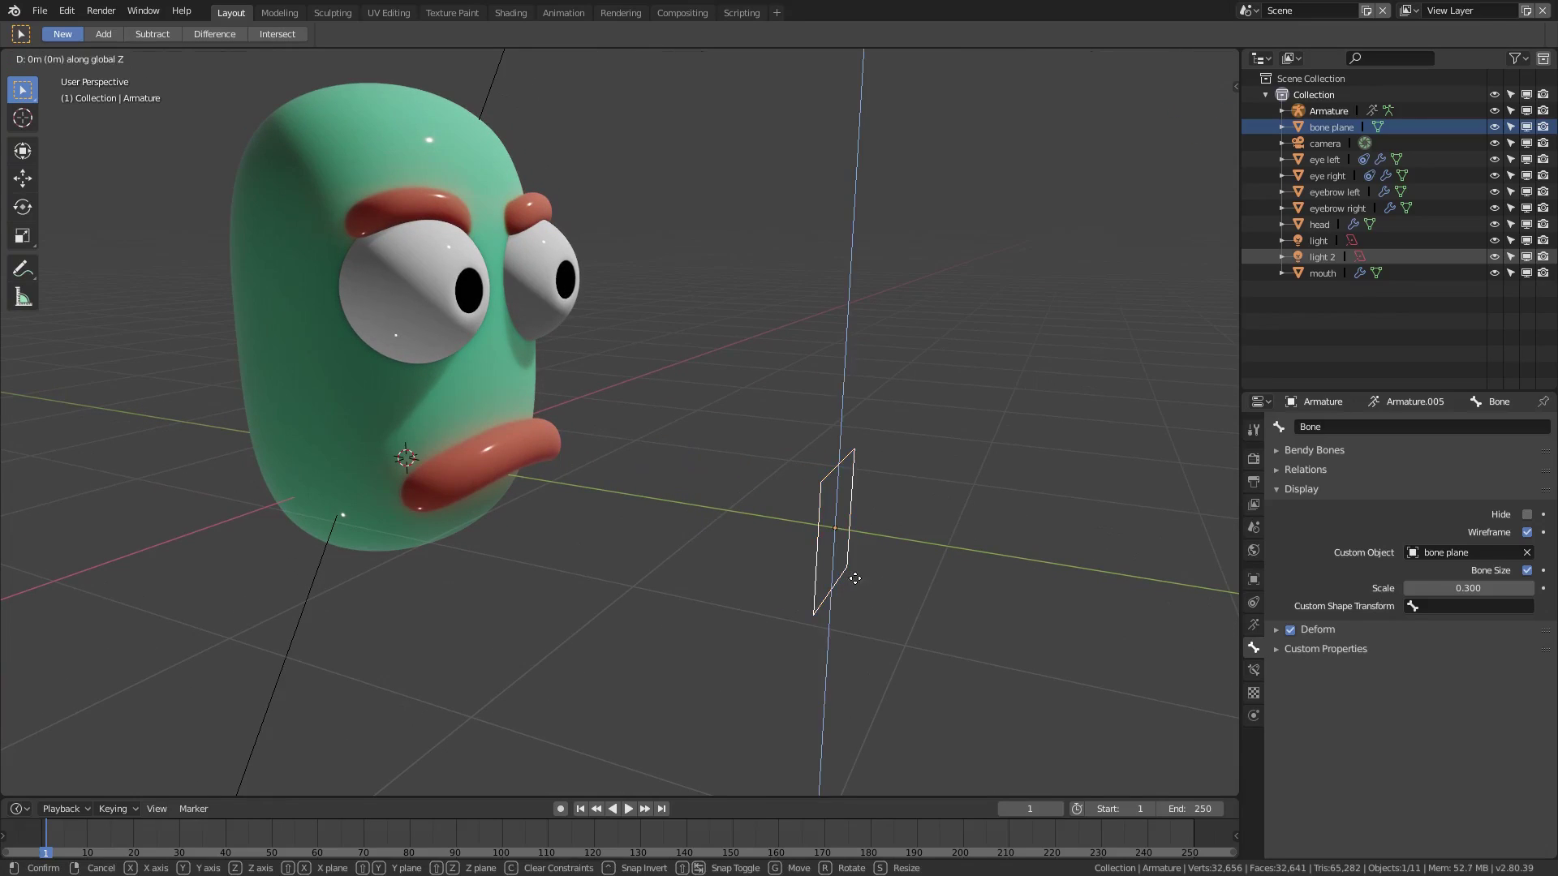
{"action": "key", "text": "Escape"}
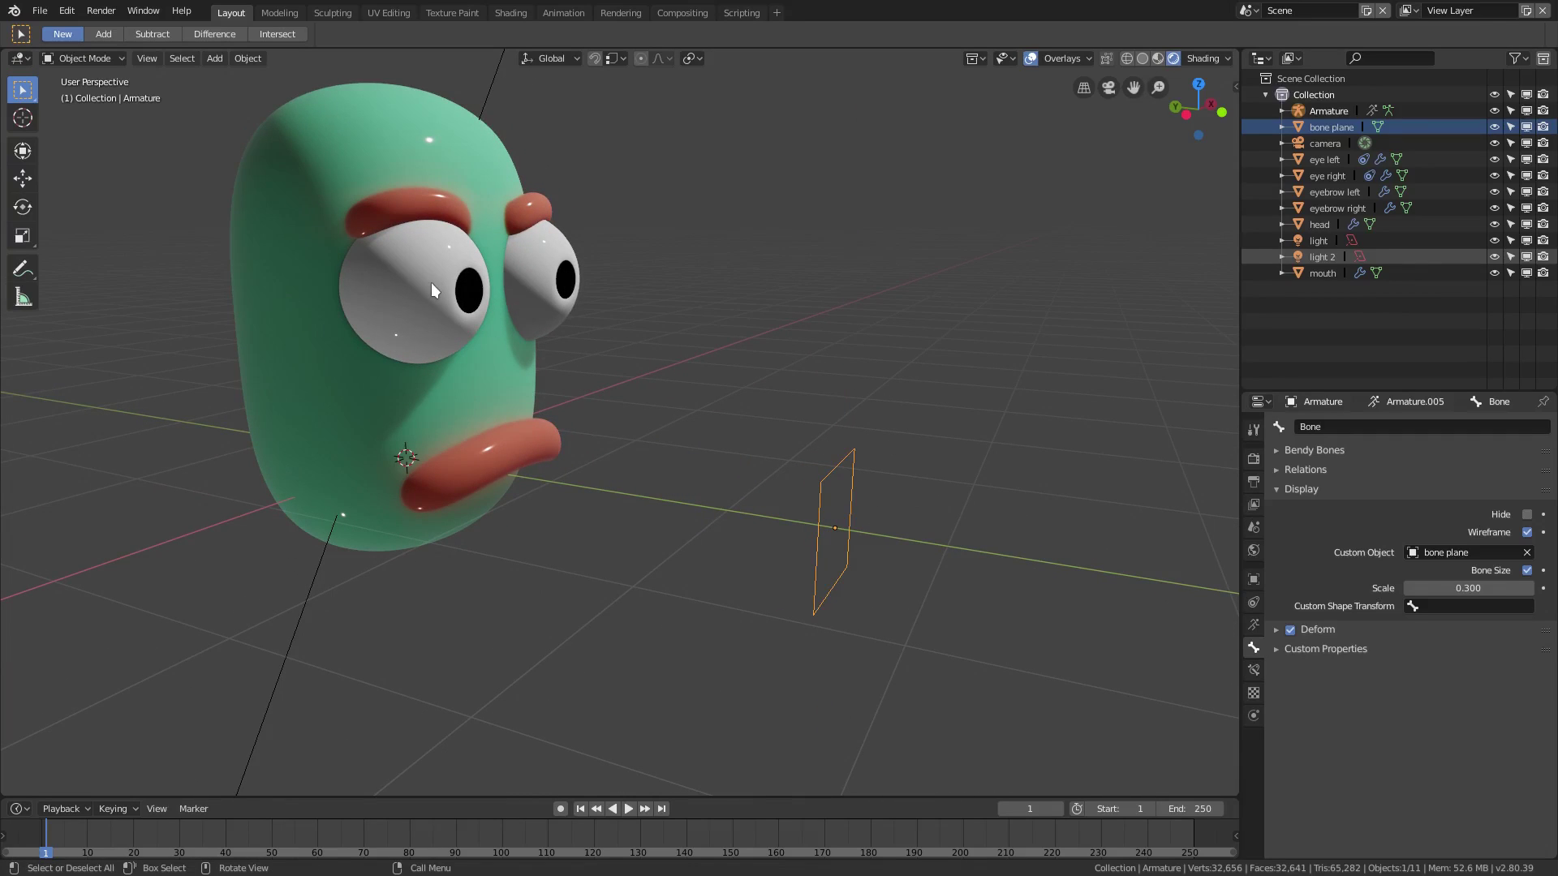
- Select the left eye and copy its Z location value
{"action": "left_click", "coordinate": [431, 283]}
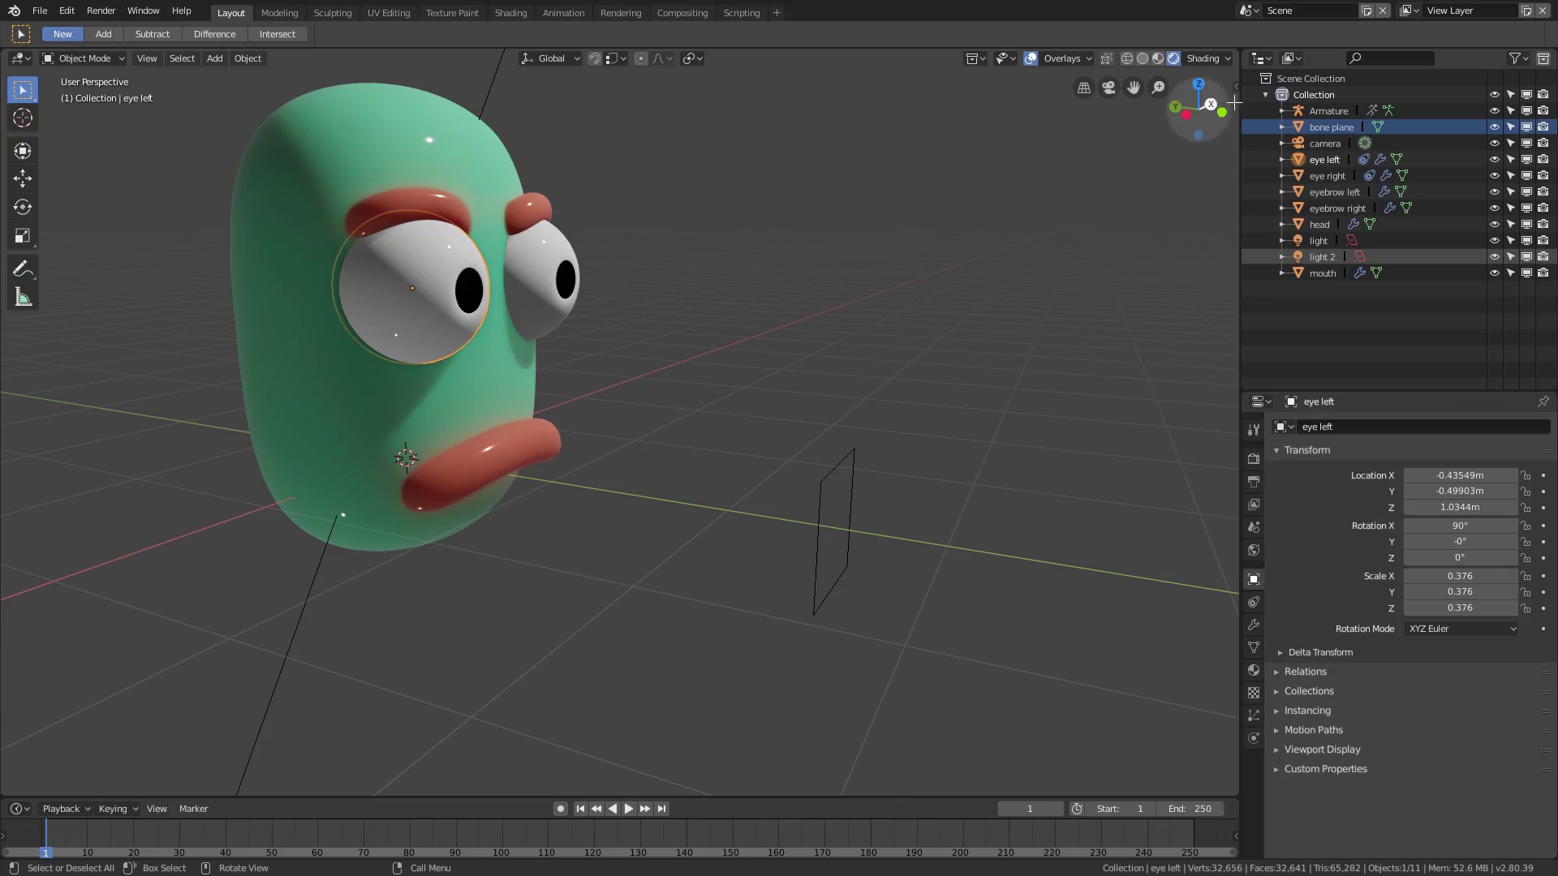
{"action": "key", "text": "n"}
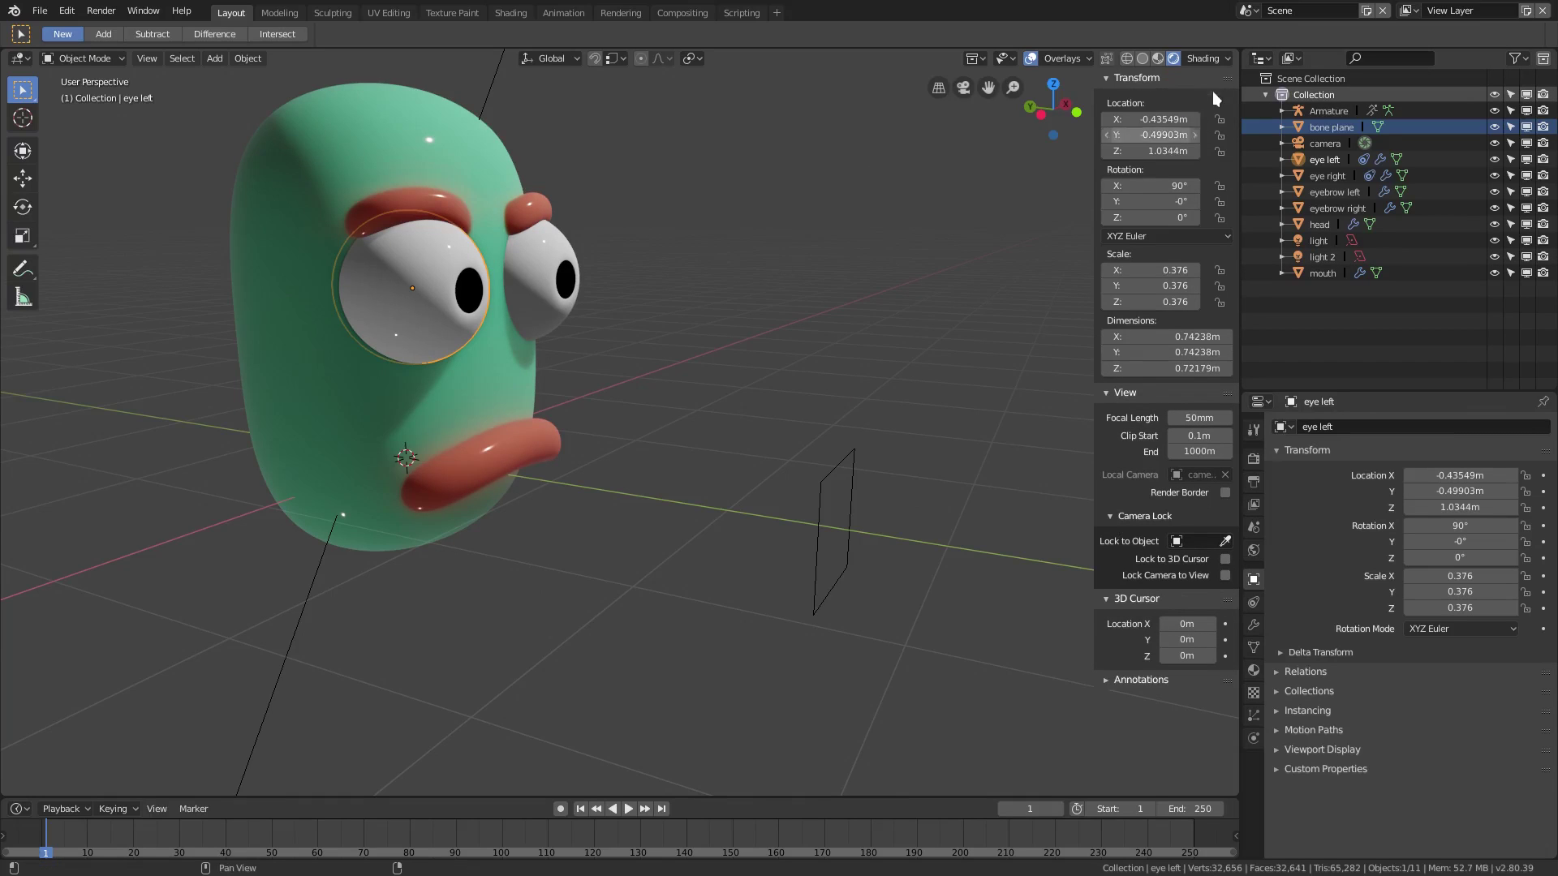
{"action": "left_click", "coordinate": [1137, 151]}
{"action": "key", "text": "ctrl+c"}
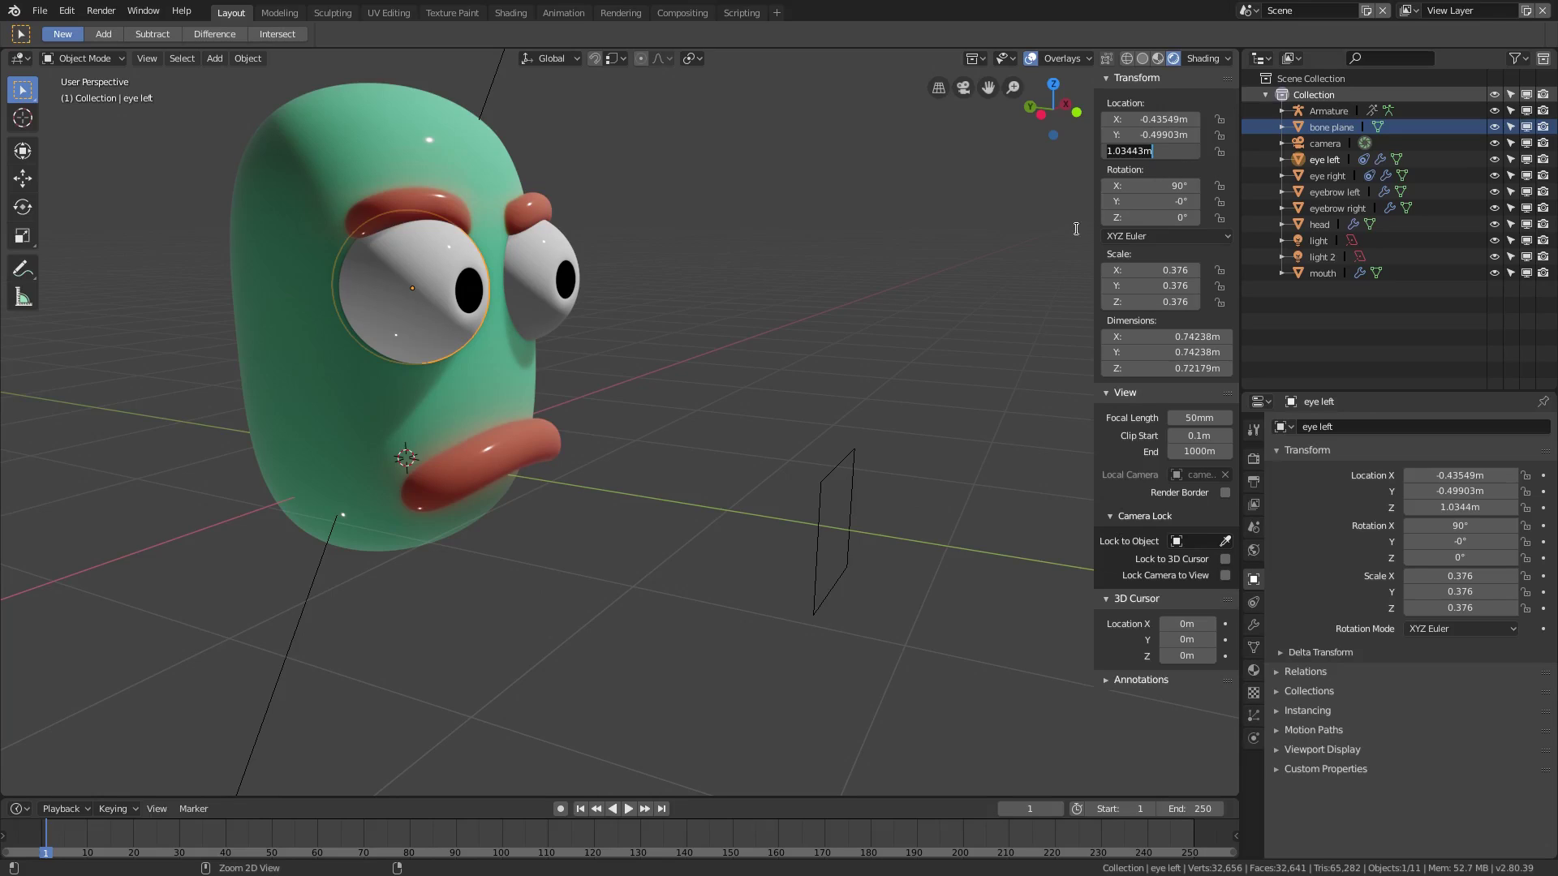
{"action": "key", "text": "Return"}
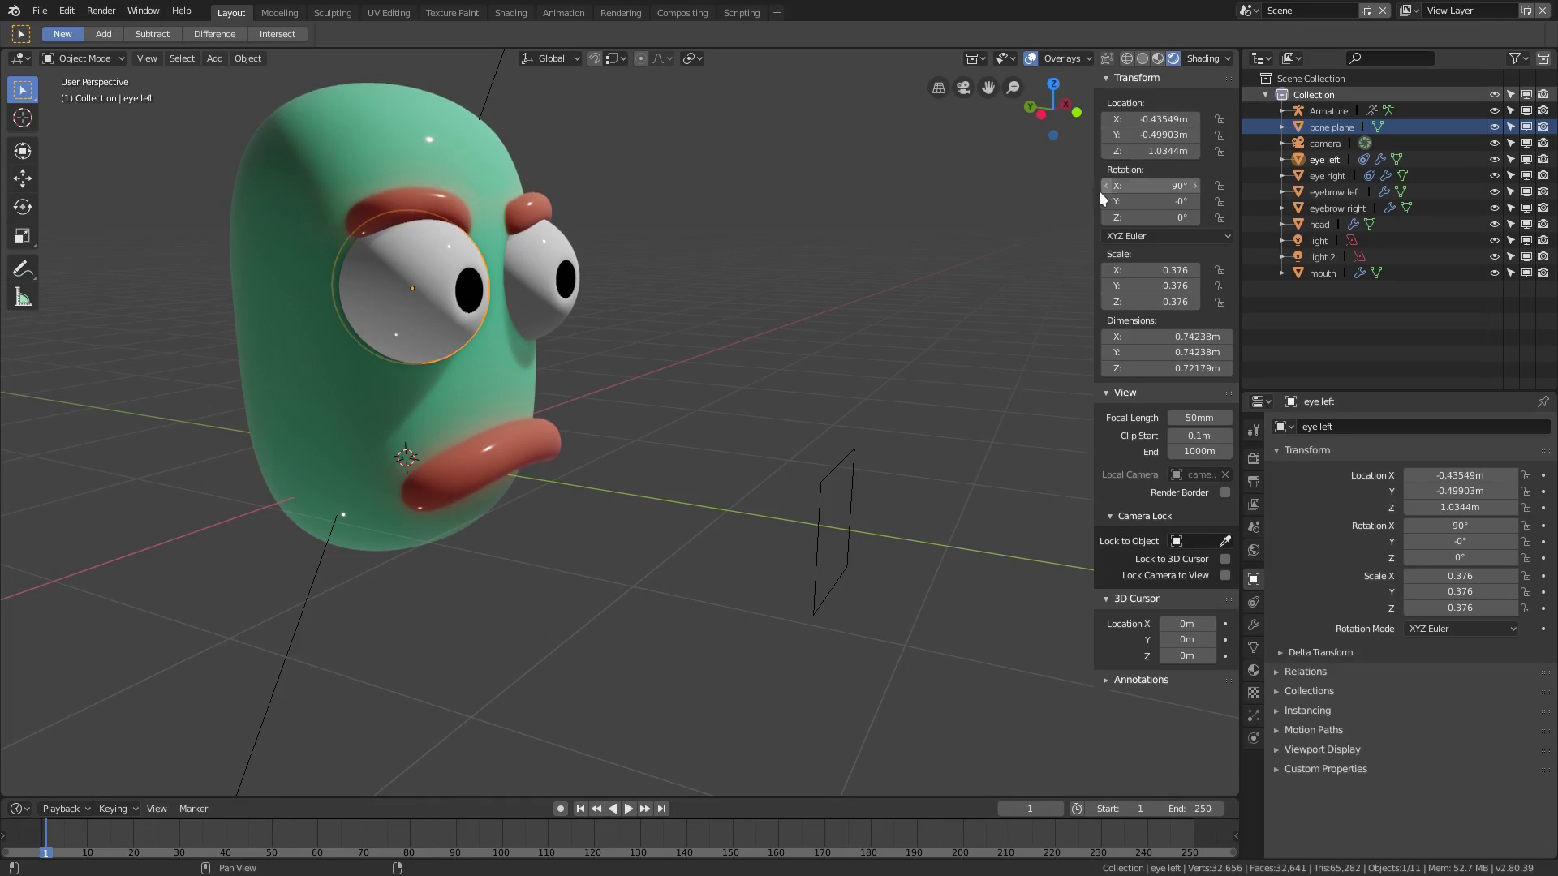
- Paste the left eye's height into the armature's Z location, setting it to 1.0344 m
{"action": "right_click", "coordinate": [824, 482]}
{"action": "key", "text": "Escape"}
{"action": "left_click", "coordinate": [818, 488]}
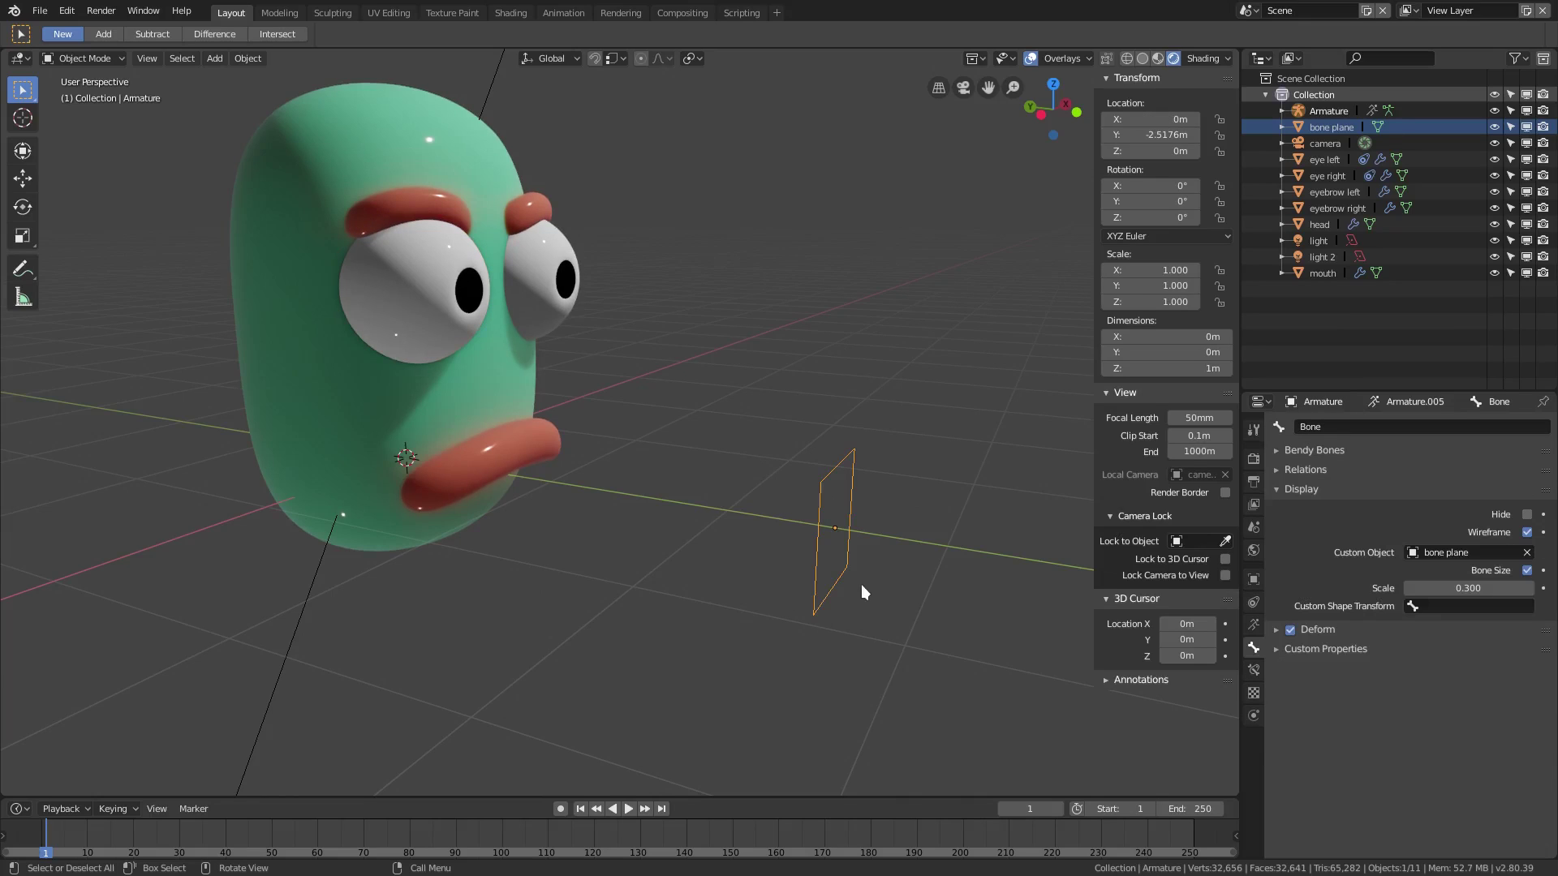
{"action": "middle_click_drag", "start_coordinate": [891, 633], "coordinate": [569, 654]}
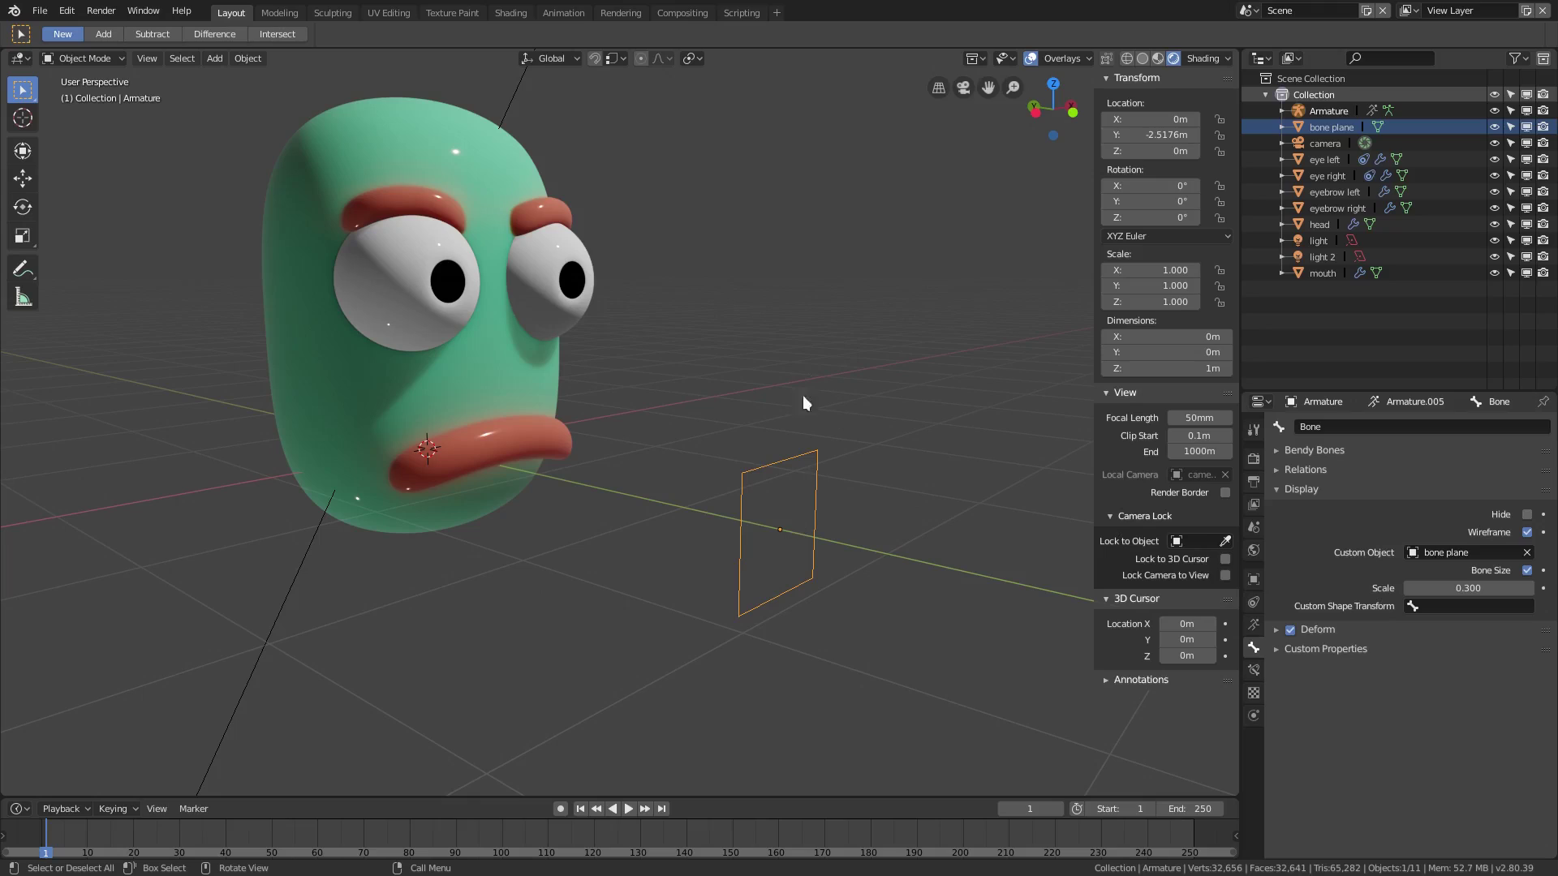
{"action": "left_click", "coordinate": [1150, 151]}
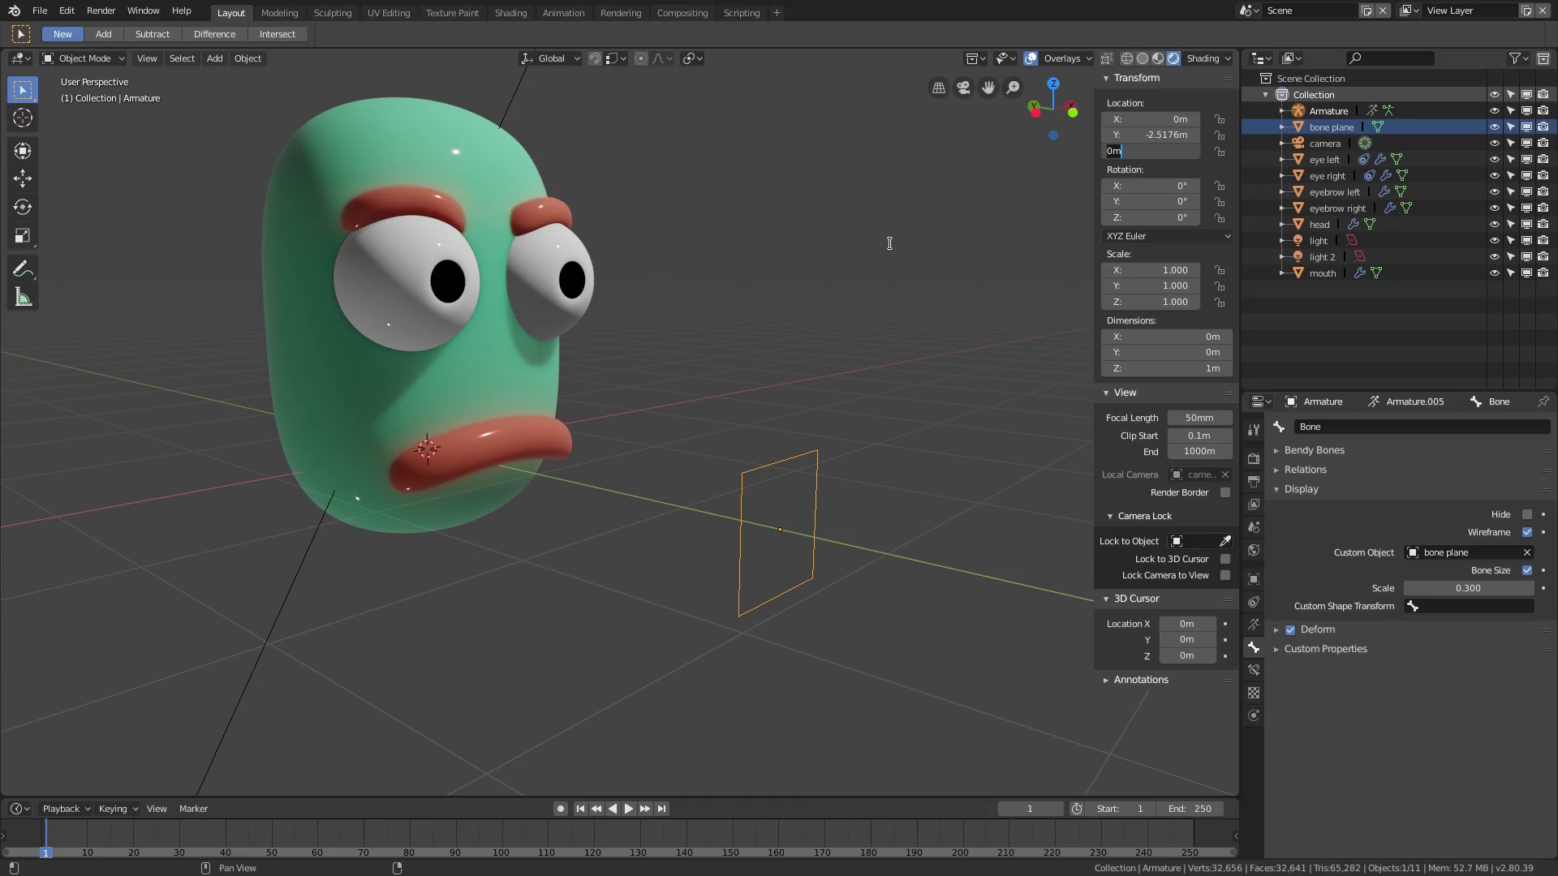
{"action": "key", "text": "ctrl+v"}
{"action": "key", "text": "Return"}
- Try rotating the left eye freely with trackball rotation
{"action": "middle_click_drag", "start_coordinate": [706, 344], "coordinate": [966, 299]}
{"action": "middle_click_drag", "start_coordinate": [842, 487], "coordinate": [631, 326]}
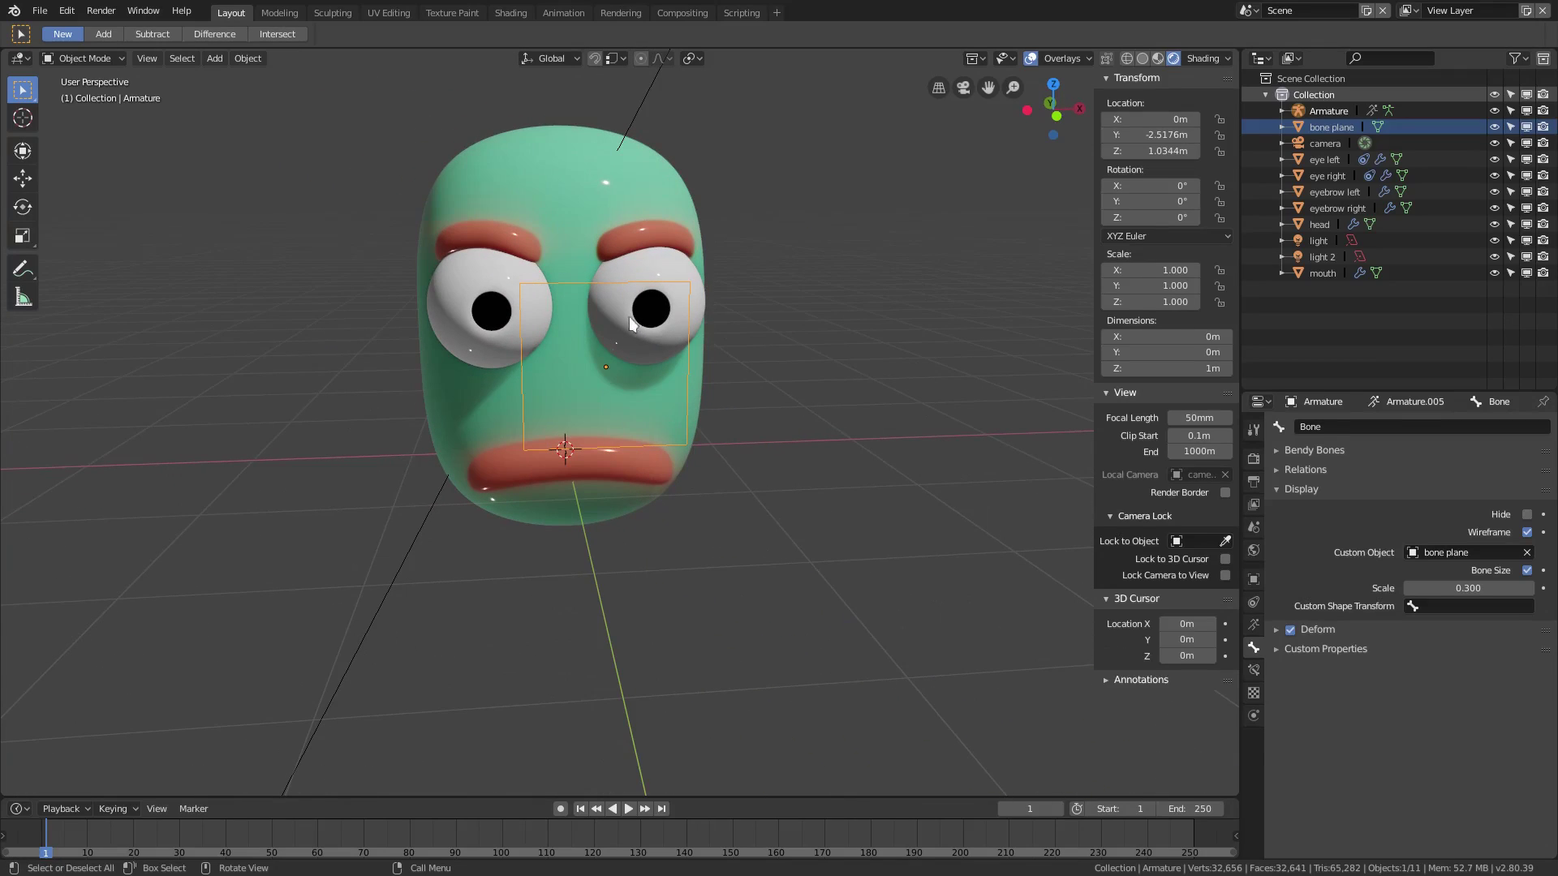
{"action": "left_click", "coordinate": [634, 319]}
{"action": "middle_click_drag", "start_coordinate": [538, 385], "coordinate": [611, 381]}
{"action": "left_click", "coordinate": [553, 280]}
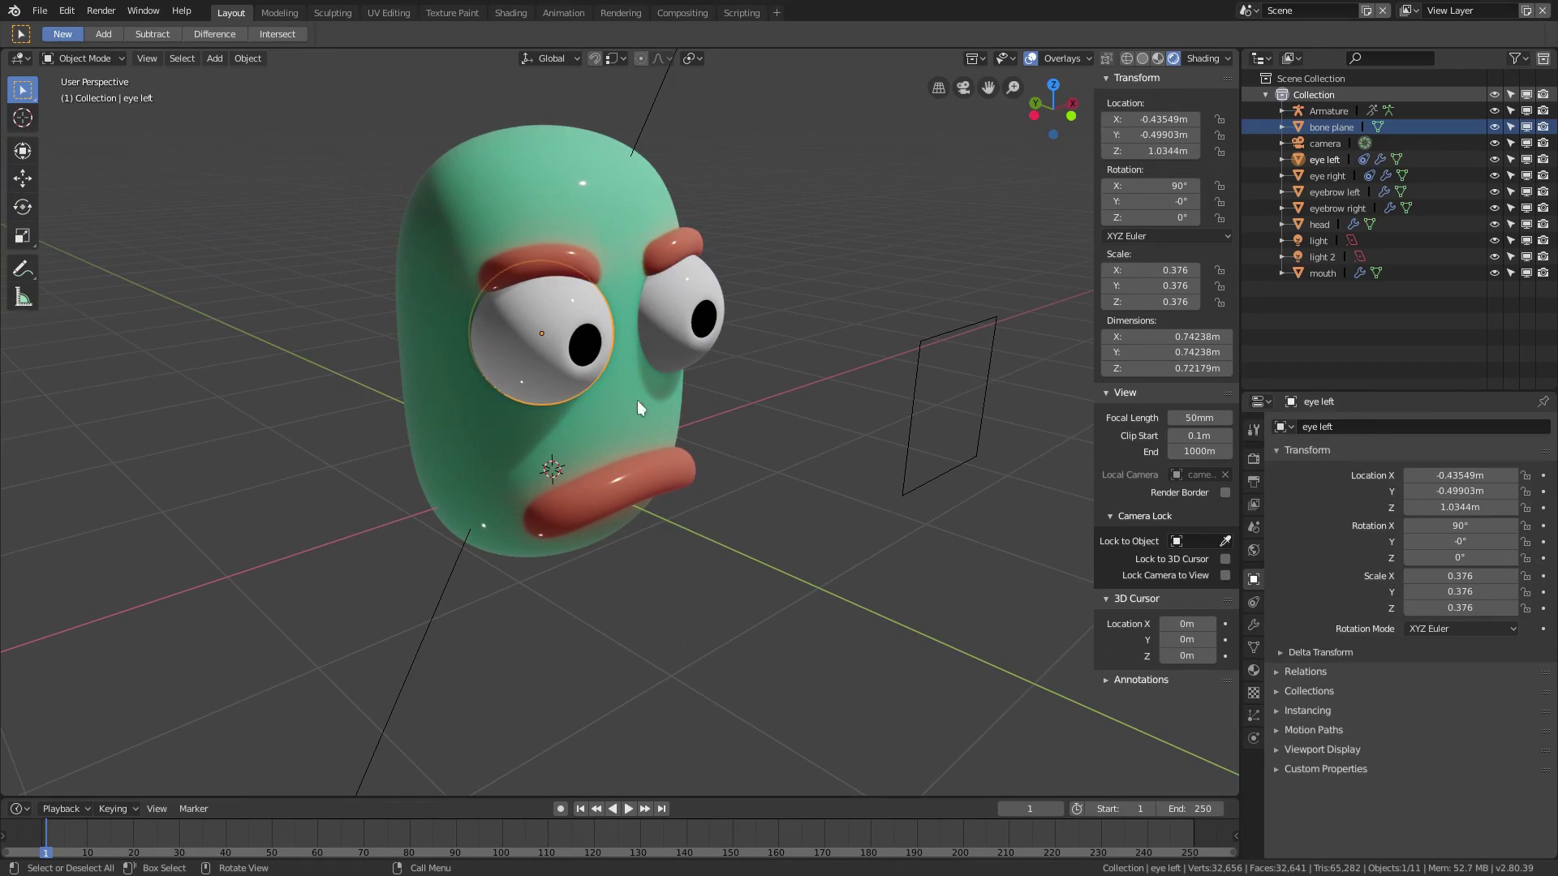
{"action": "key", "text": "r"}
{"action": "key", "text": "r"}
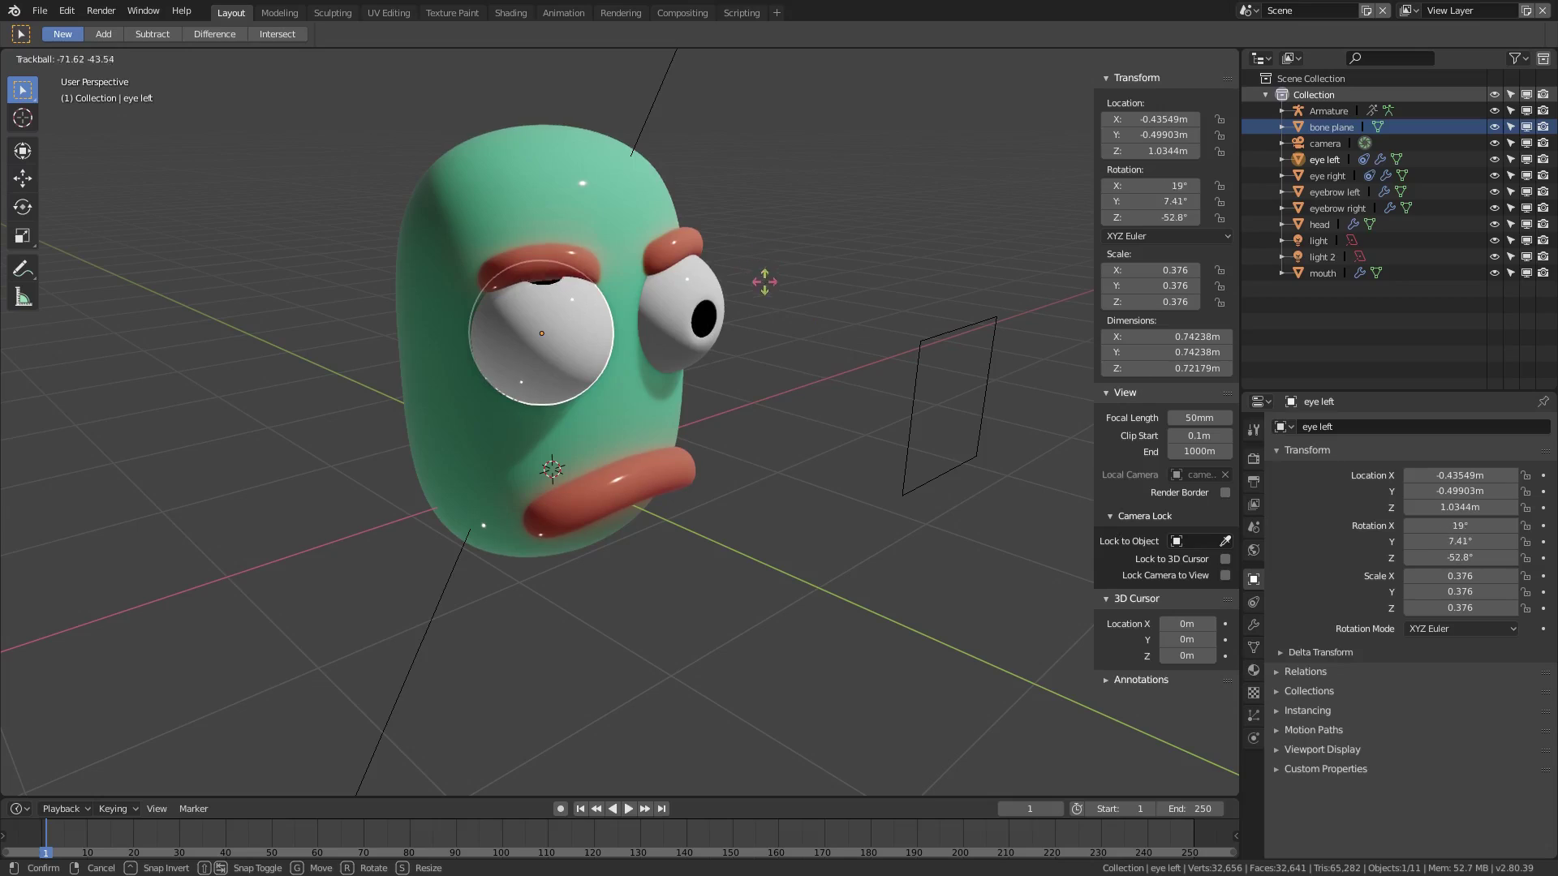
{"action": "left_click", "coordinate": [697, 422]}
- Try trackball rotation on the mouth and on the head
{"action": "left_click", "coordinate": [656, 479]}
{"action": "key", "text": "r"}
{"action": "key", "text": "r"}
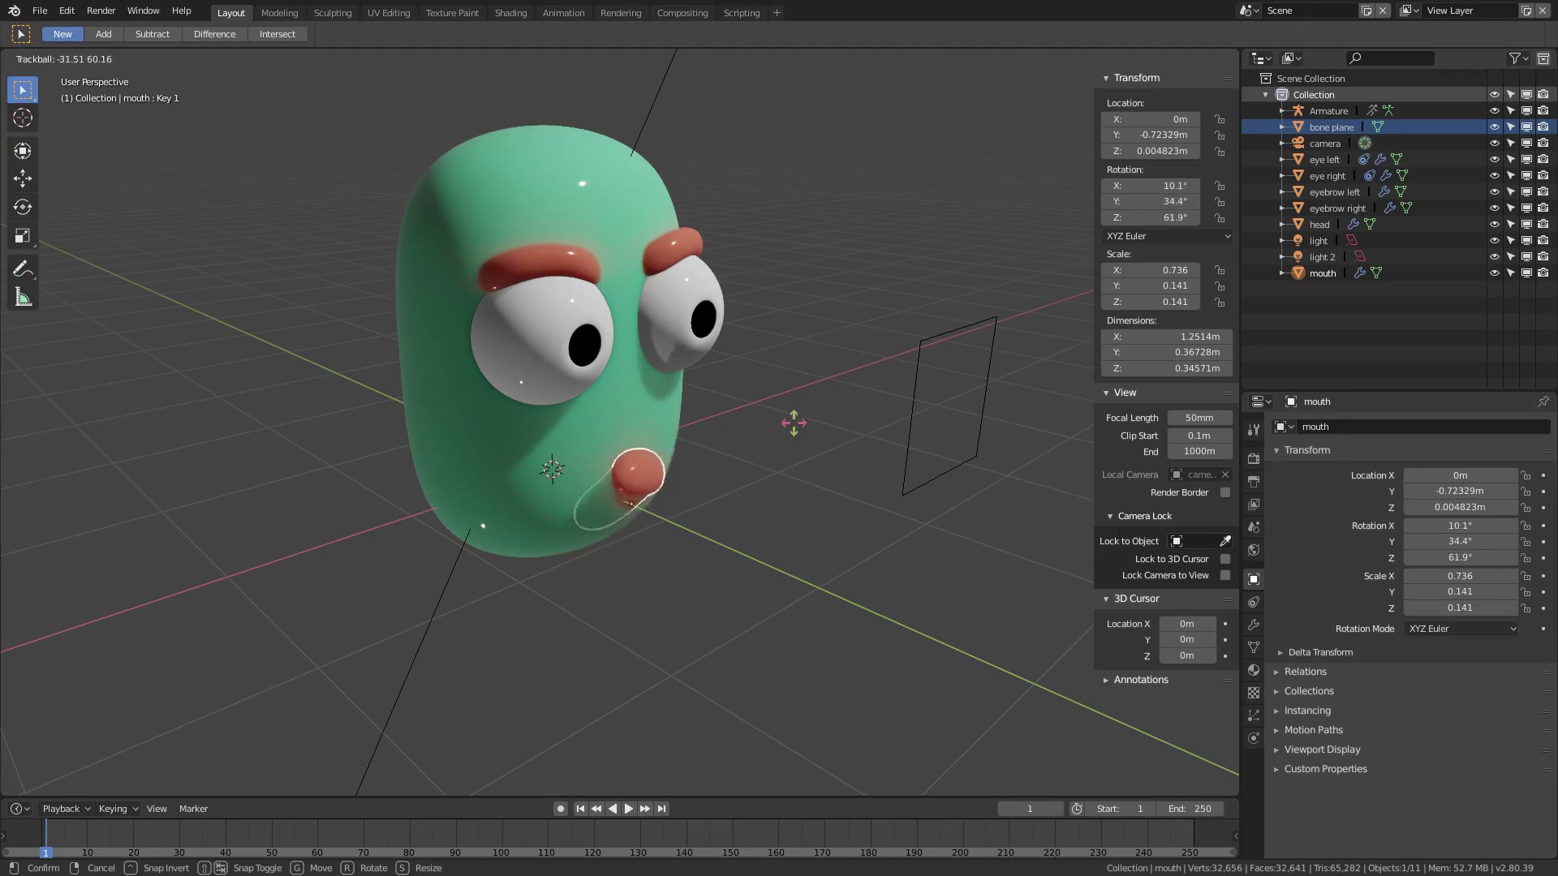
{"action": "left_click", "coordinate": [682, 396]}
{"action": "left_click", "coordinate": [681, 396]}
{"action": "key", "text": "r"}
{"action": "key", "text": "r"}
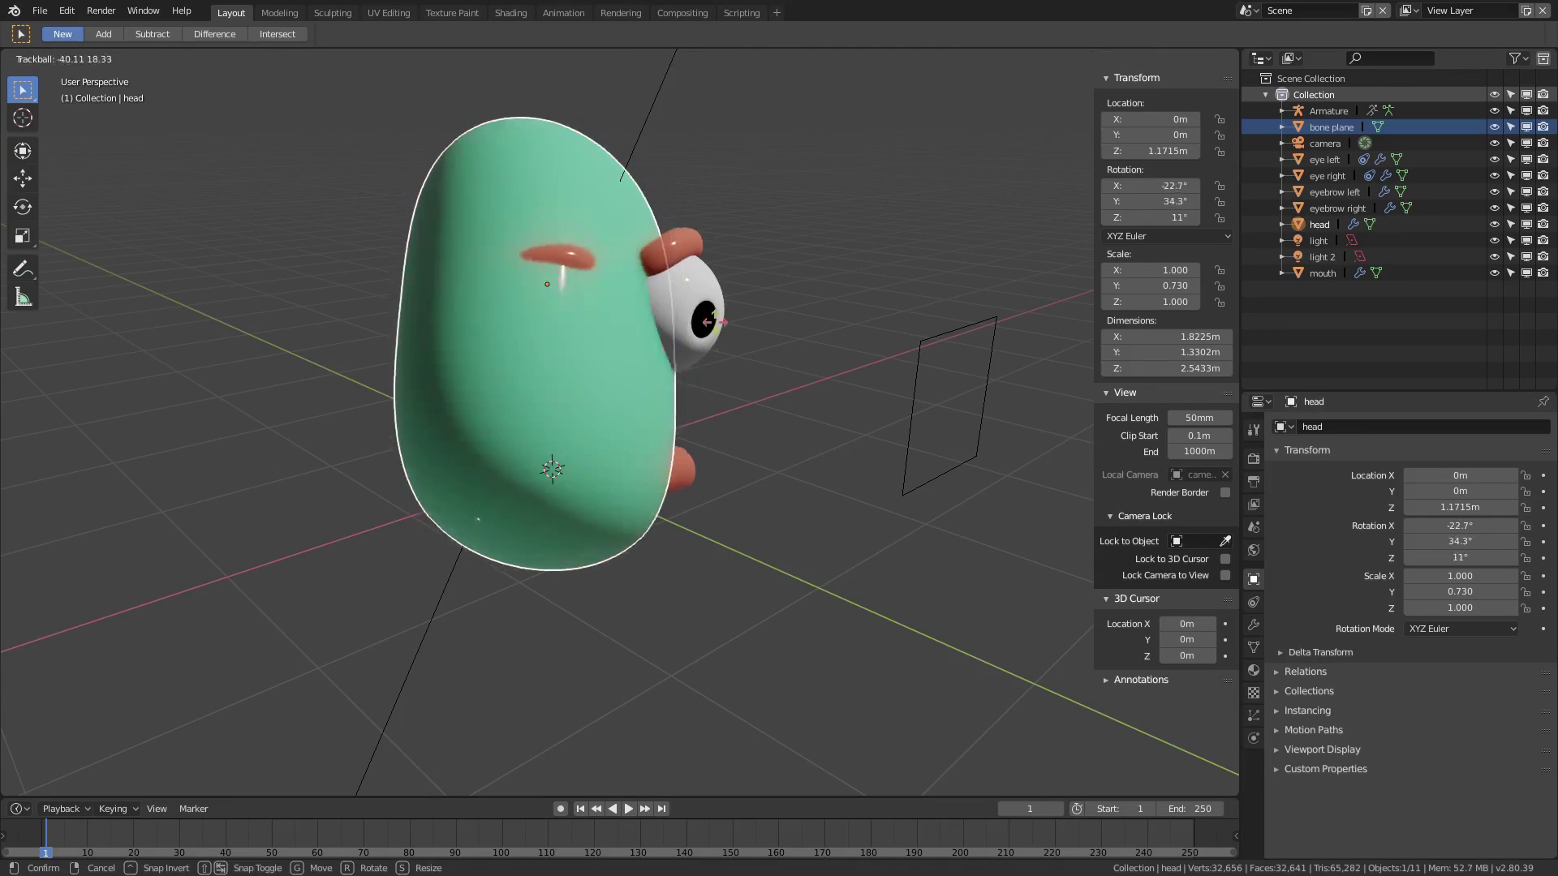
{"action": "right_click", "coordinate": [881, 618]}
{"action": "middle_click_drag", "start_coordinate": [881, 618], "coordinate": [860, 593]}
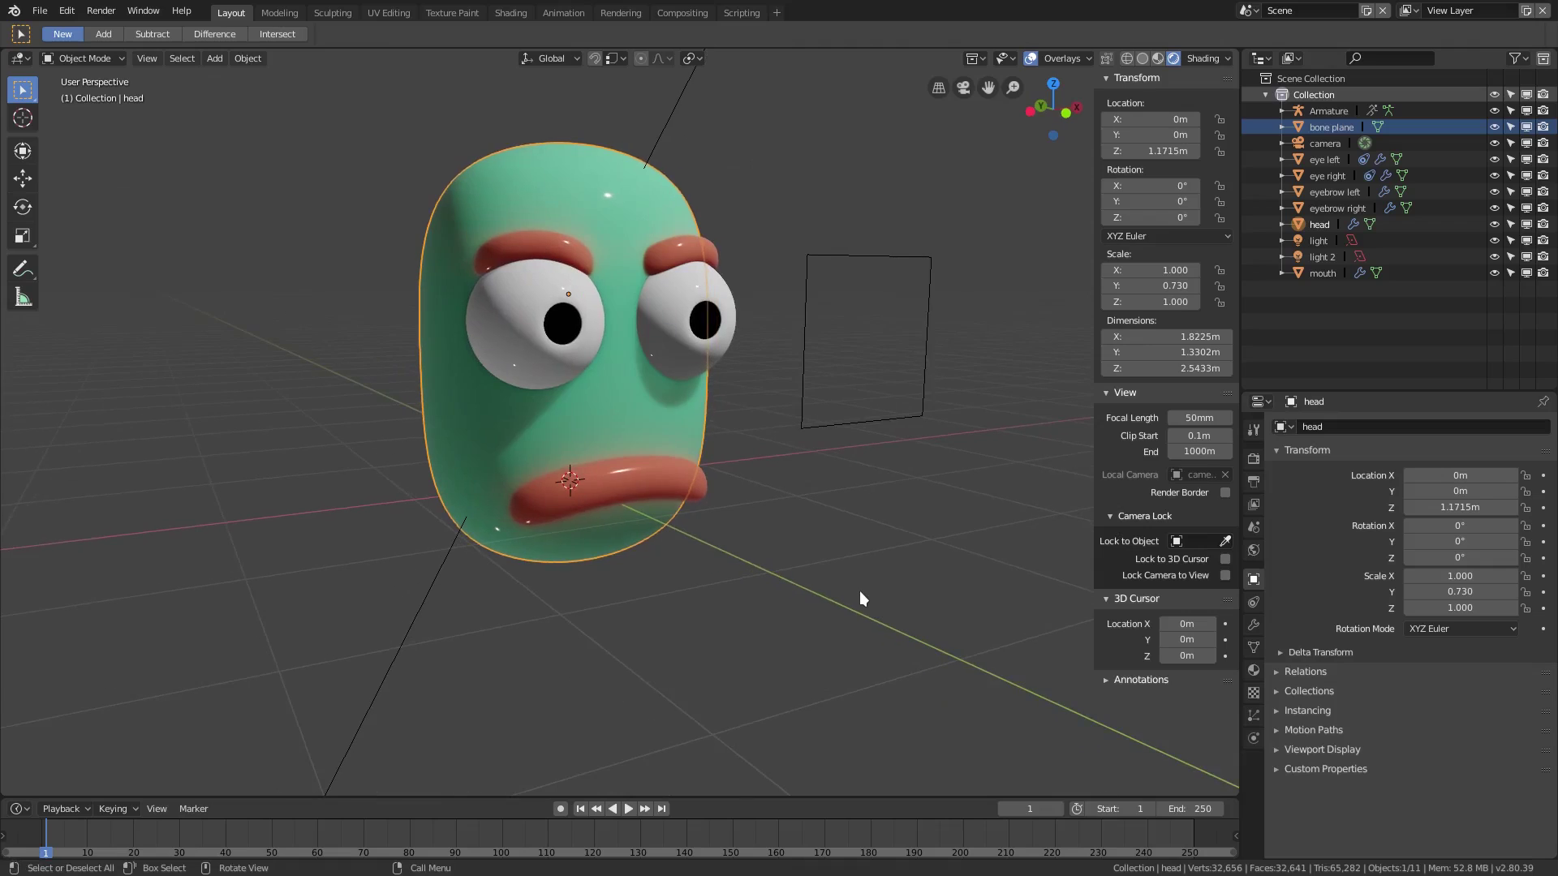
- Bring the plane-shaped armature closer to the face along Y, setting its Y location to -2 m
{"action": "left_click", "coordinate": [810, 429]}
{"action": "middle_click_drag", "start_coordinate": [762, 495], "coordinate": [928, 378]}
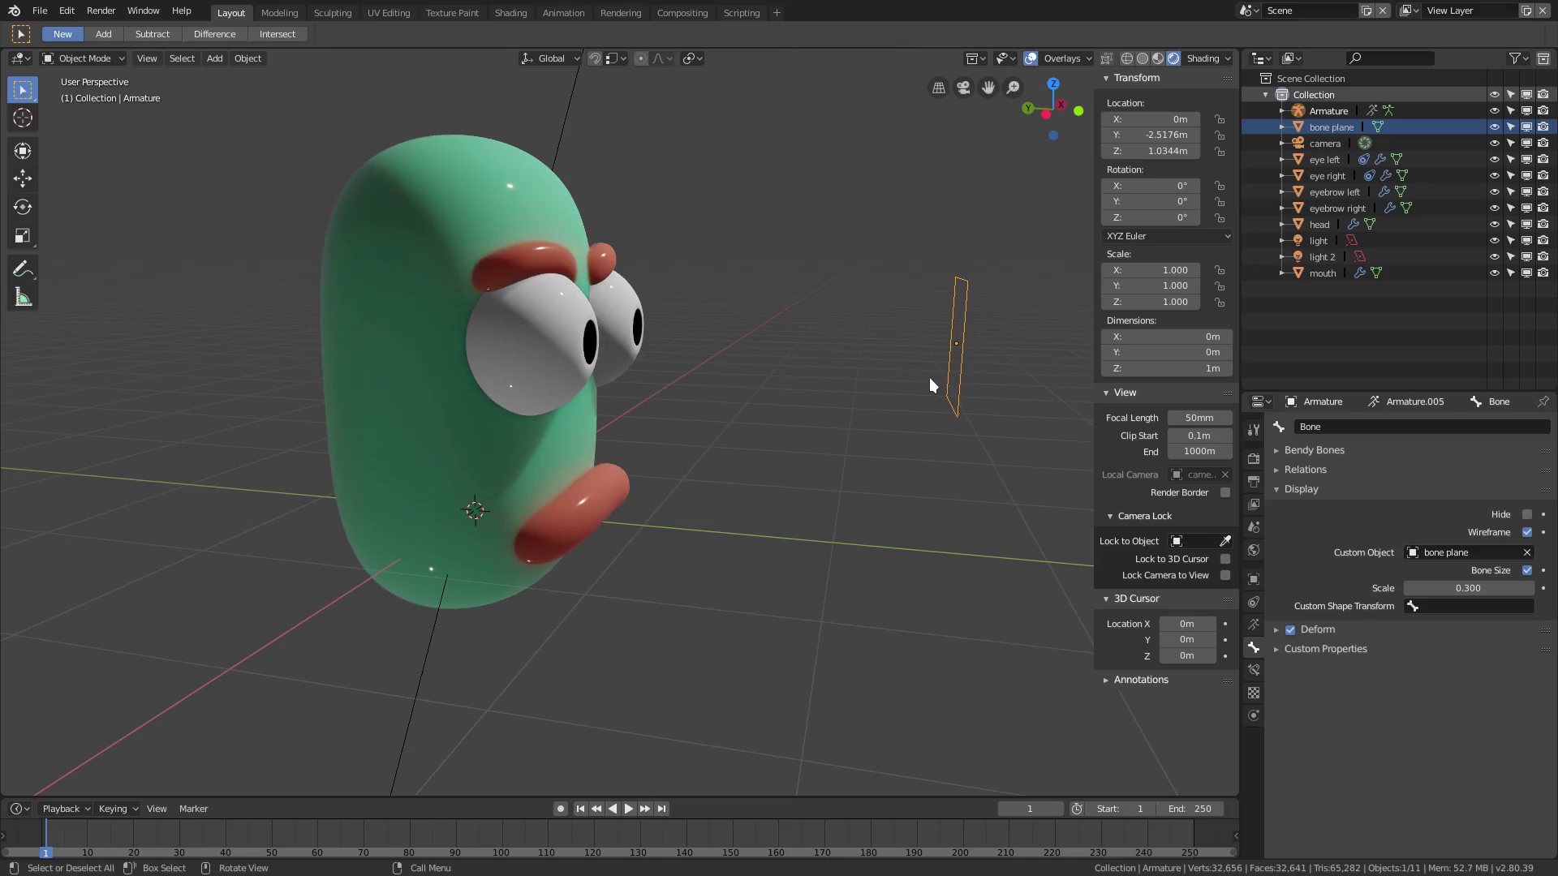
{"action": "key", "text": "g"}
{"action": "key", "text": "y"}
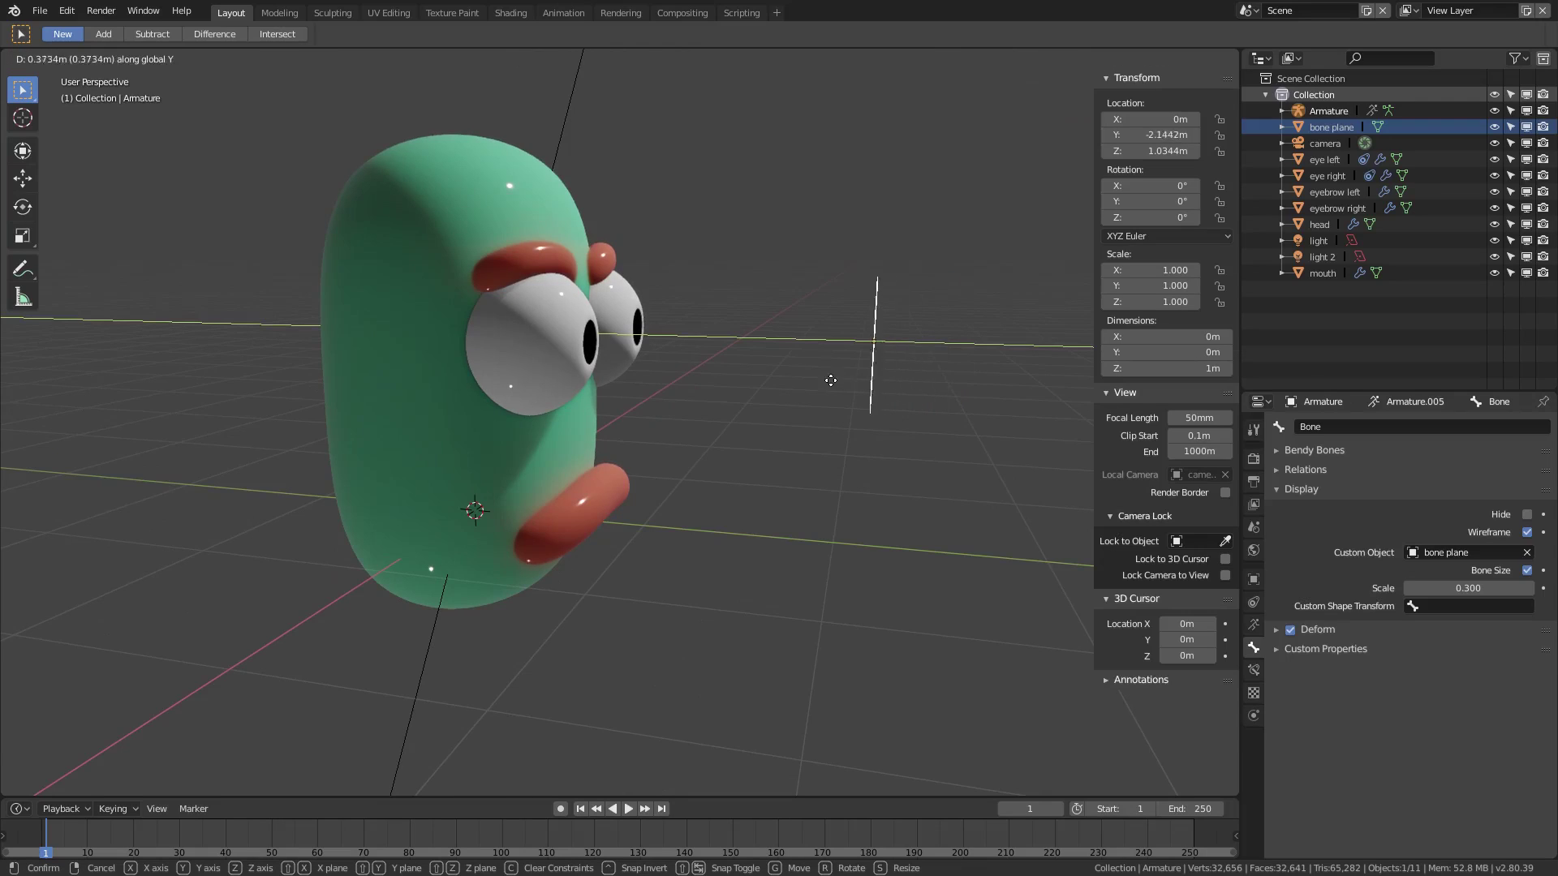
{"action": "left_click", "coordinate": [806, 388]}
{"action": "left_click", "coordinate": [1159, 135]}
{"action": "left_click", "coordinate": [1160, 136]}
{"action": "key", "text": "BackSpace"}
{"action": "key", "text": "BackSpace"}
{"action": "key", "text": "BackSpace"}
{"action": "key", "text": "BackSpace"}
{"action": "key", "text": "BackSpace"}
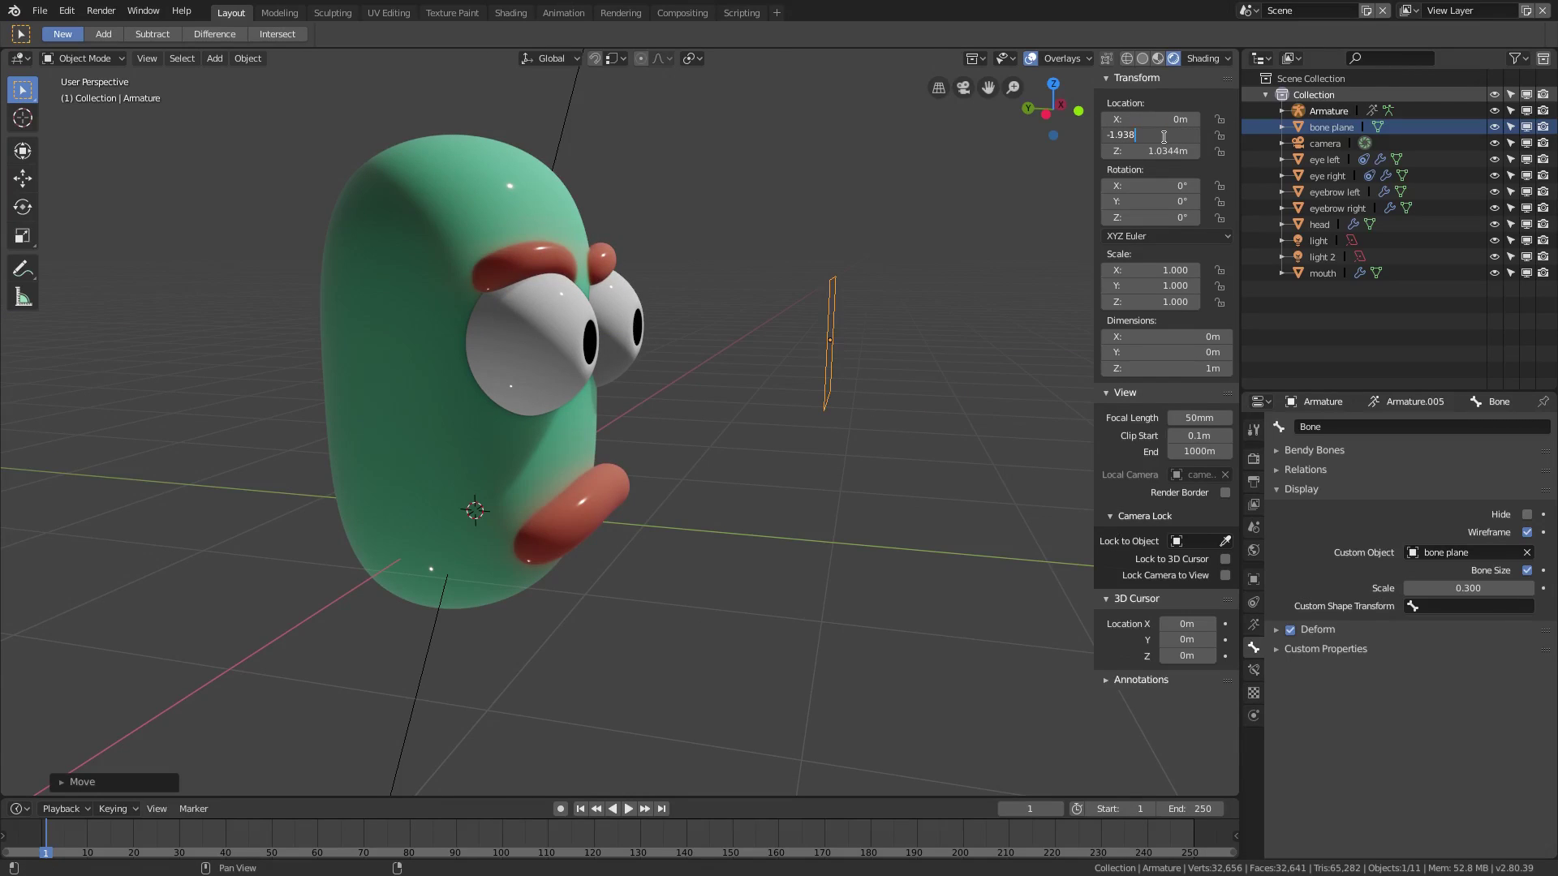
{"action": "key", "text": "Return"}
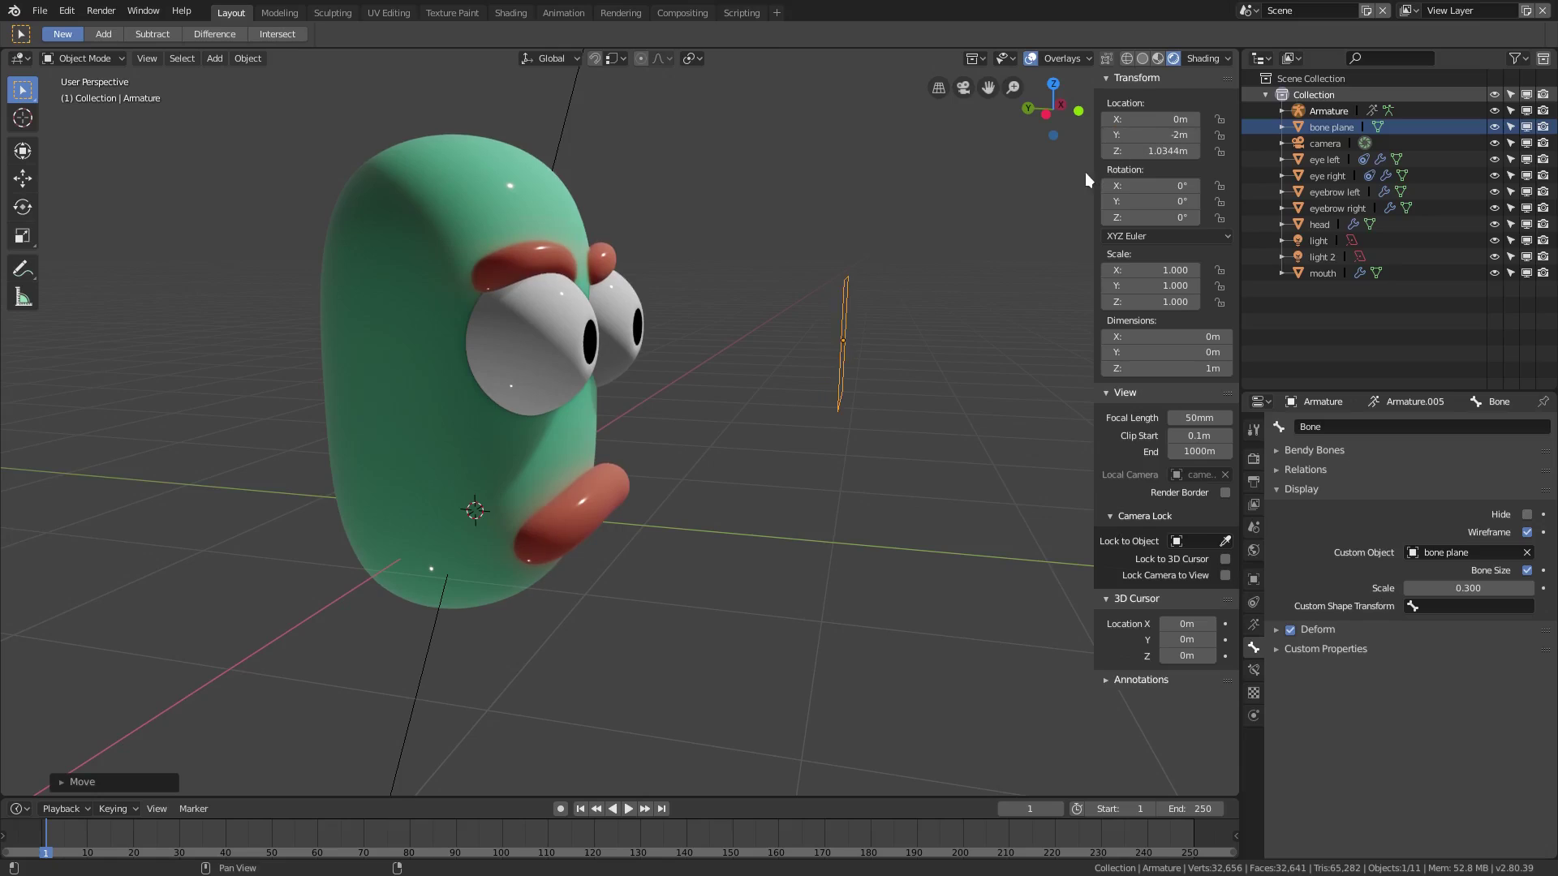
- Examine the eyes, eyebrows, head and mouth one by one, matching each object in the scene to its name in the object list
{"action": "middle_click_drag", "start_coordinate": [808, 482], "coordinate": [695, 538]}
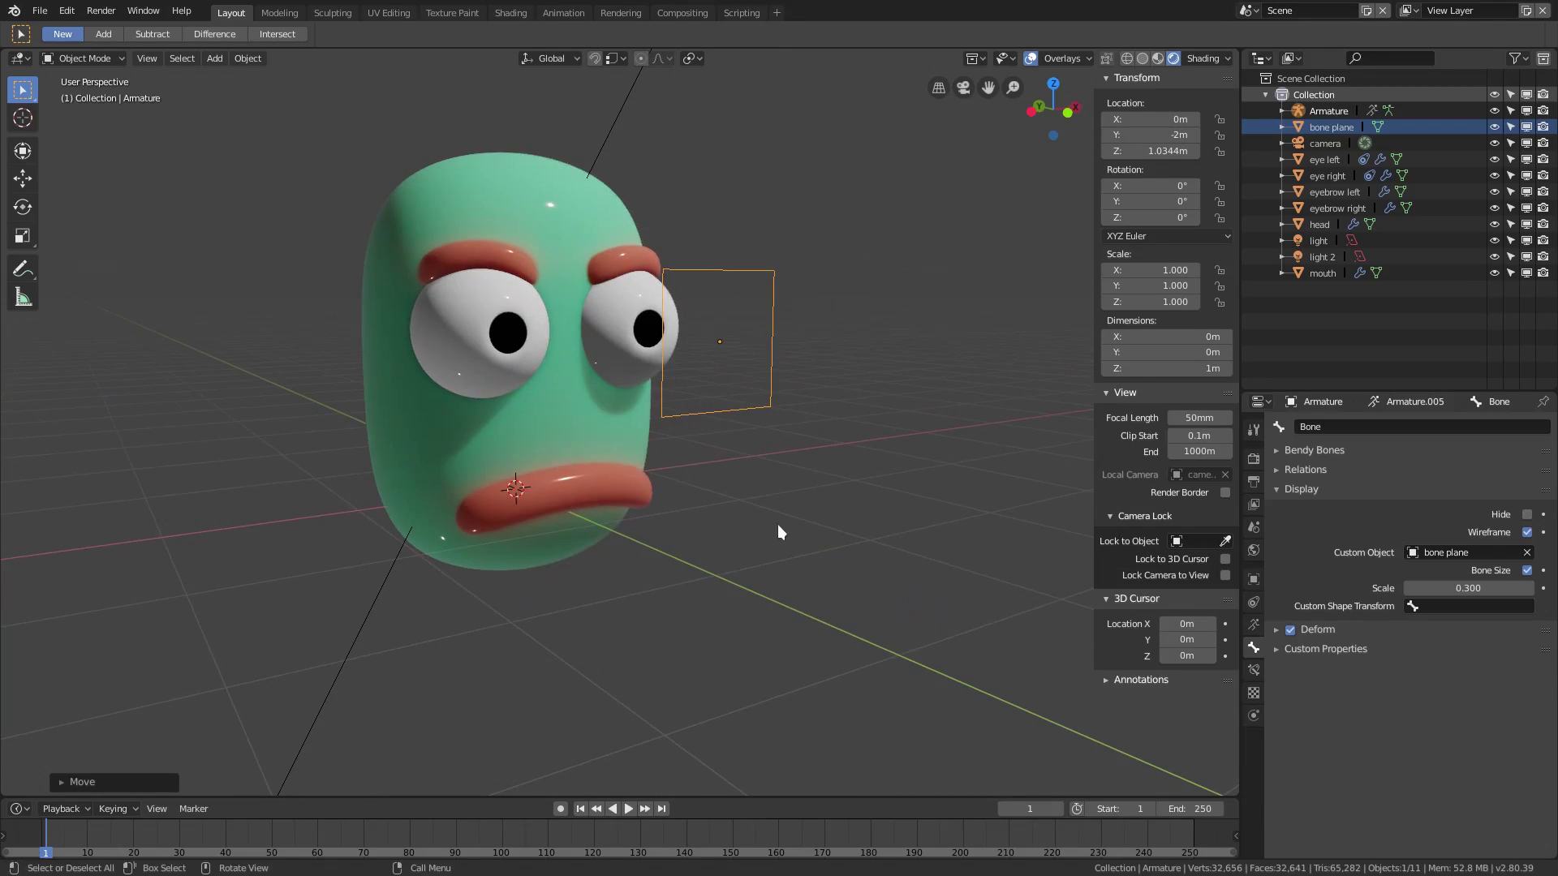
{"action": "middle_click_drag", "start_coordinate": [702, 466], "coordinate": [716, 479]}
{"action": "left_click", "coordinate": [643, 319]}
{"action": "middle_click_drag", "start_coordinate": [644, 318], "coordinate": [659, 375]}
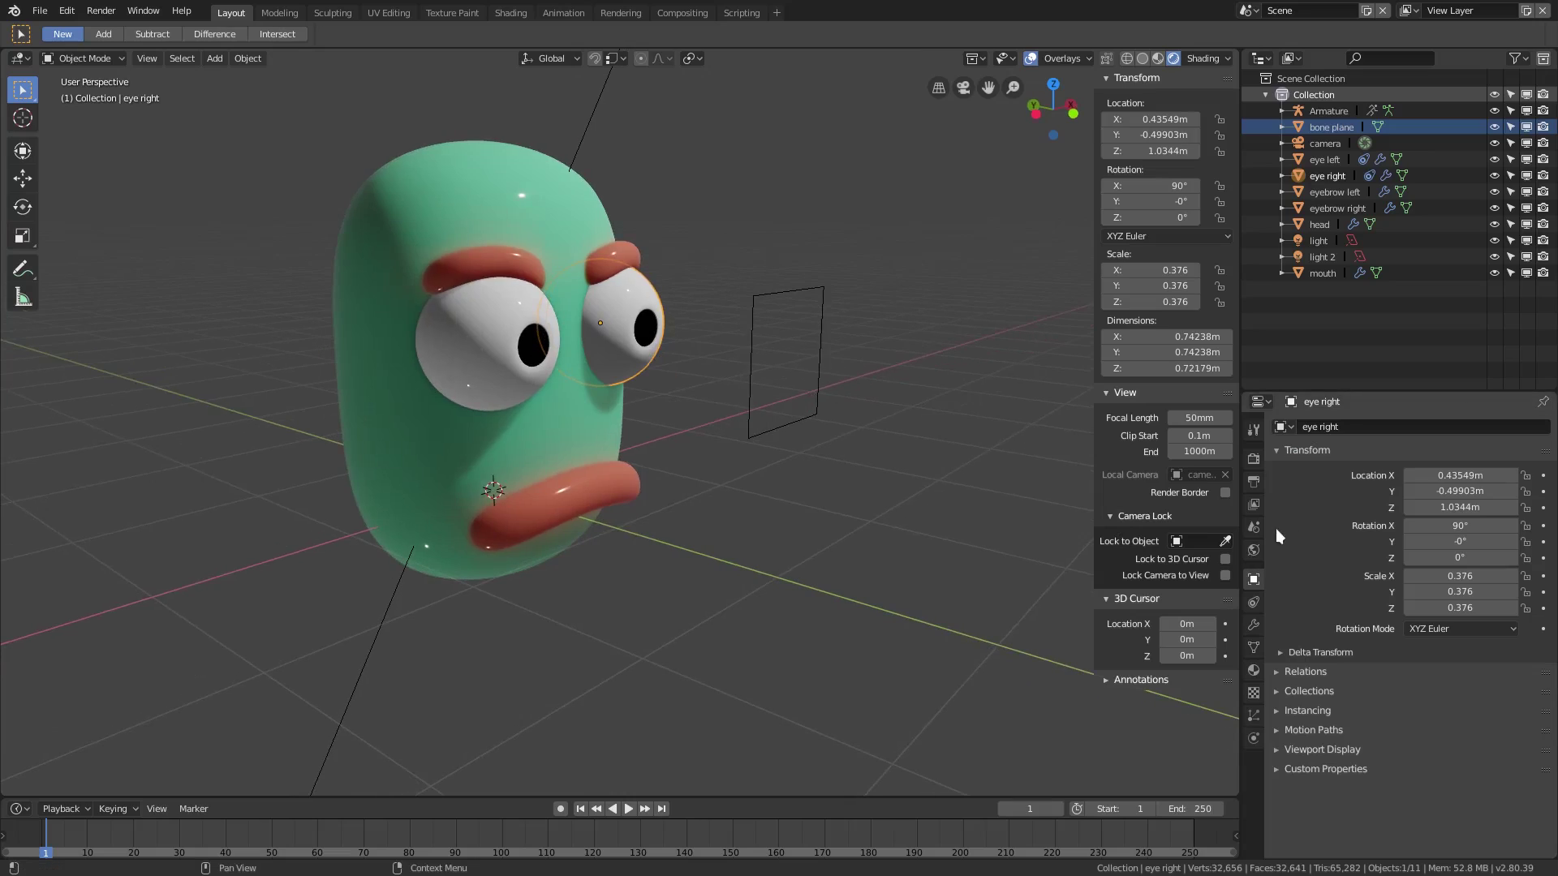
{"action": "left_click", "coordinate": [1331, 146]}
{"action": "left_click", "coordinate": [1323, 160]}
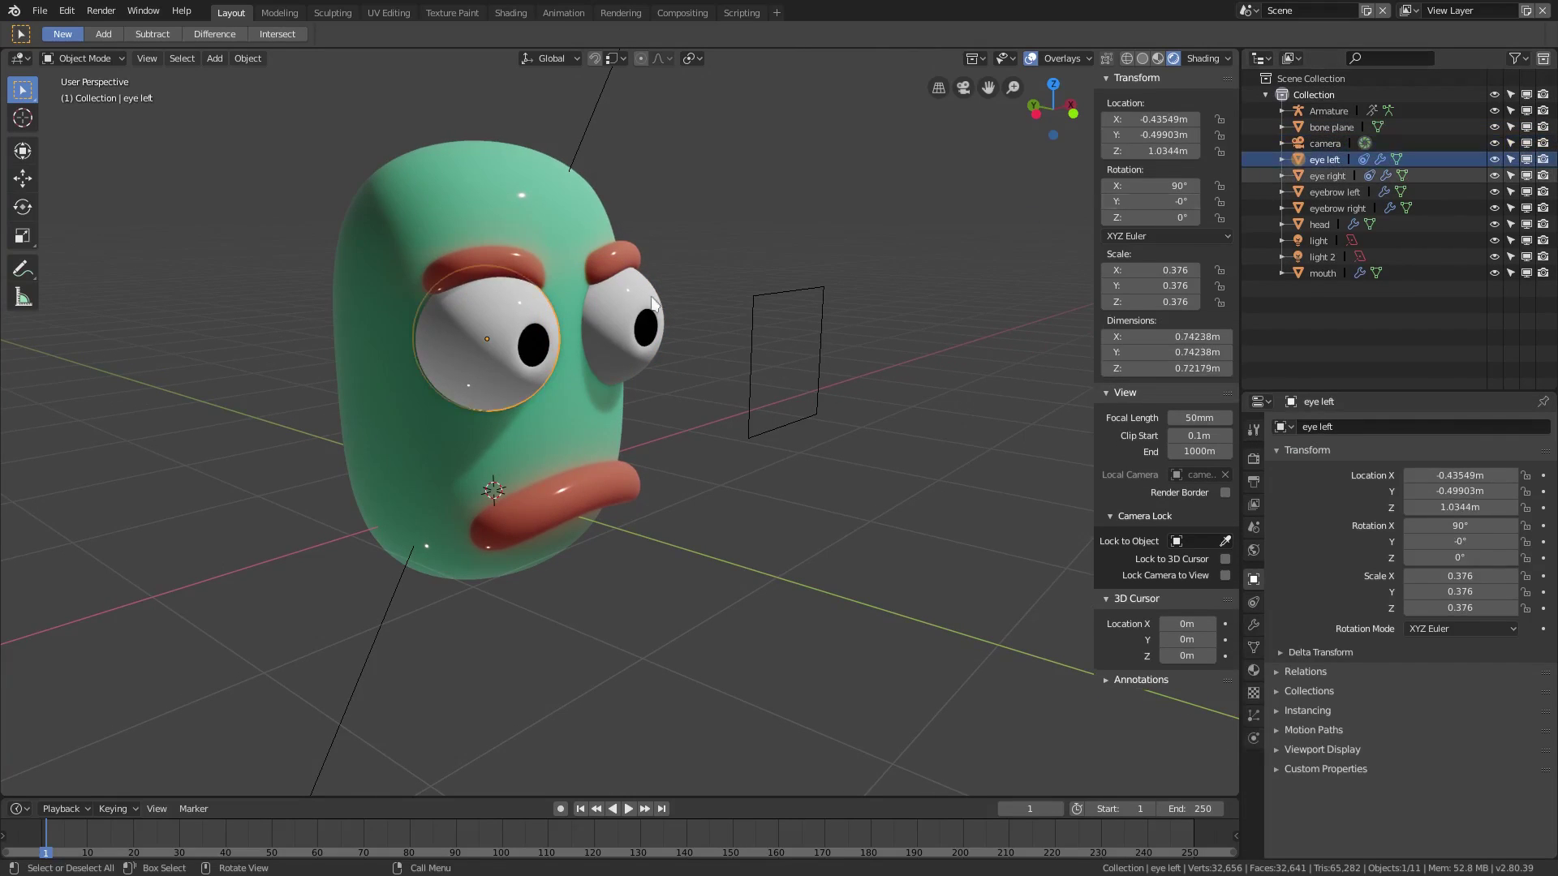
{"action": "left_click", "coordinate": [1331, 192]}
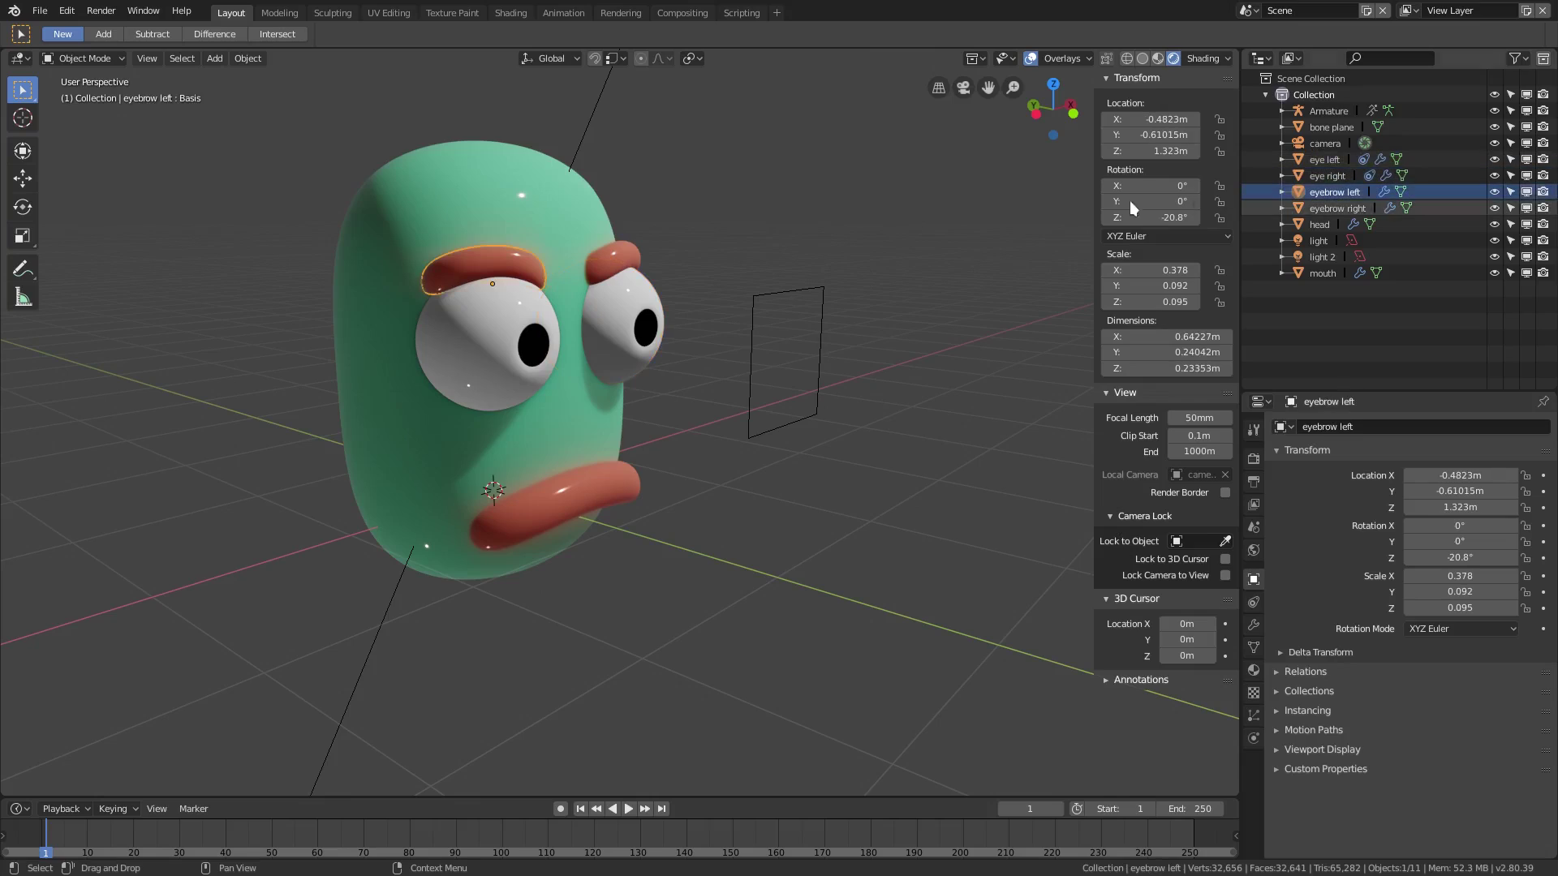
{"action": "left_click", "coordinate": [1337, 207]}
{"action": "left_click", "coordinate": [1329, 224]}
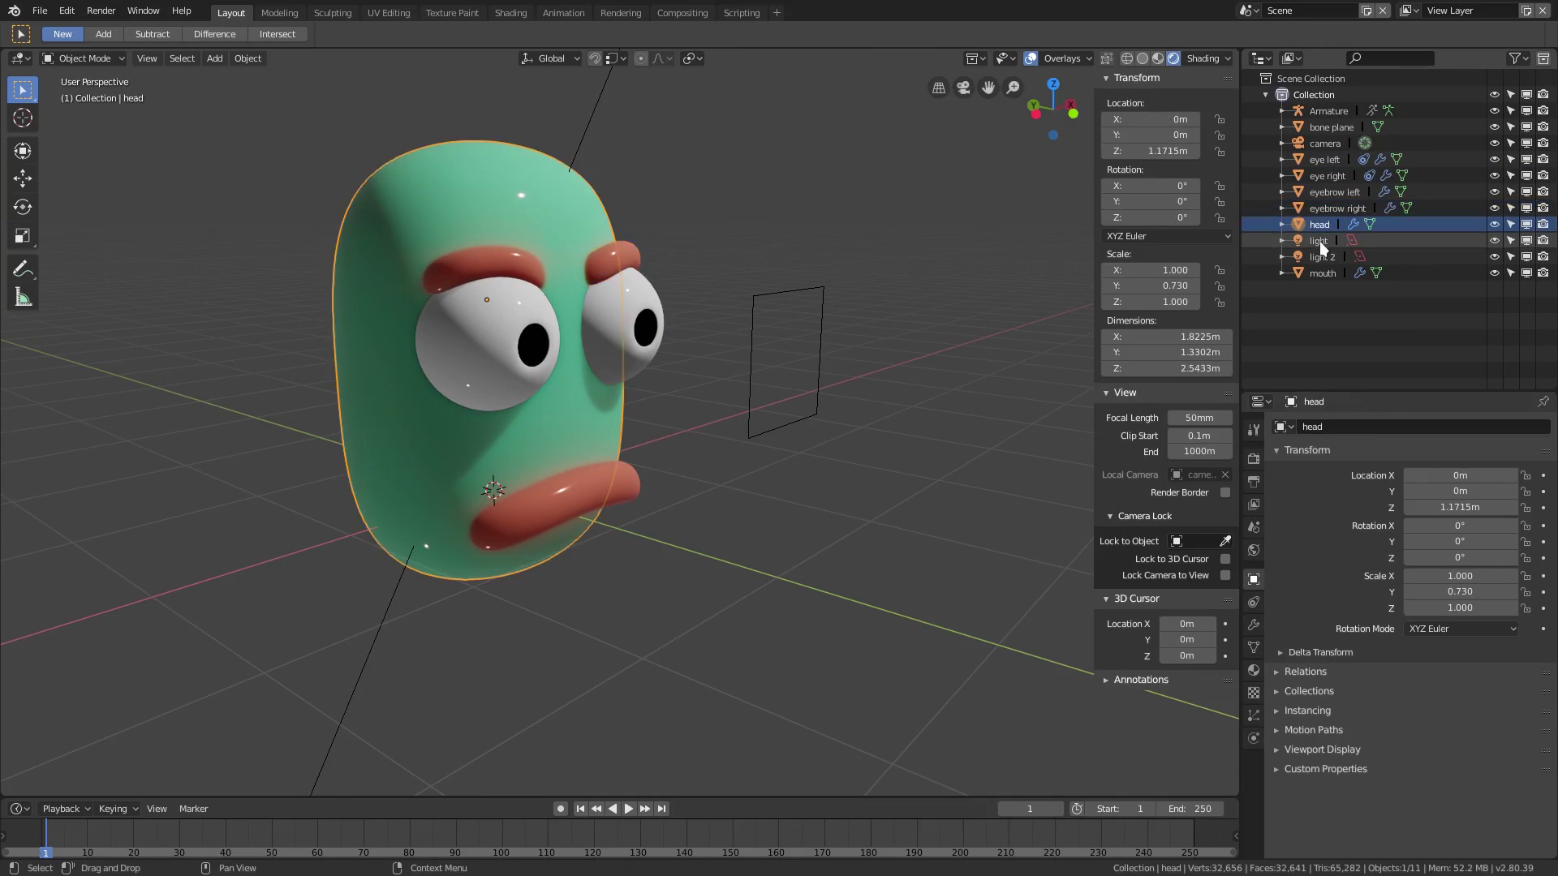
{"action": "left_click", "coordinate": [1323, 241]}
{"action": "left_click", "coordinate": [1320, 271]}
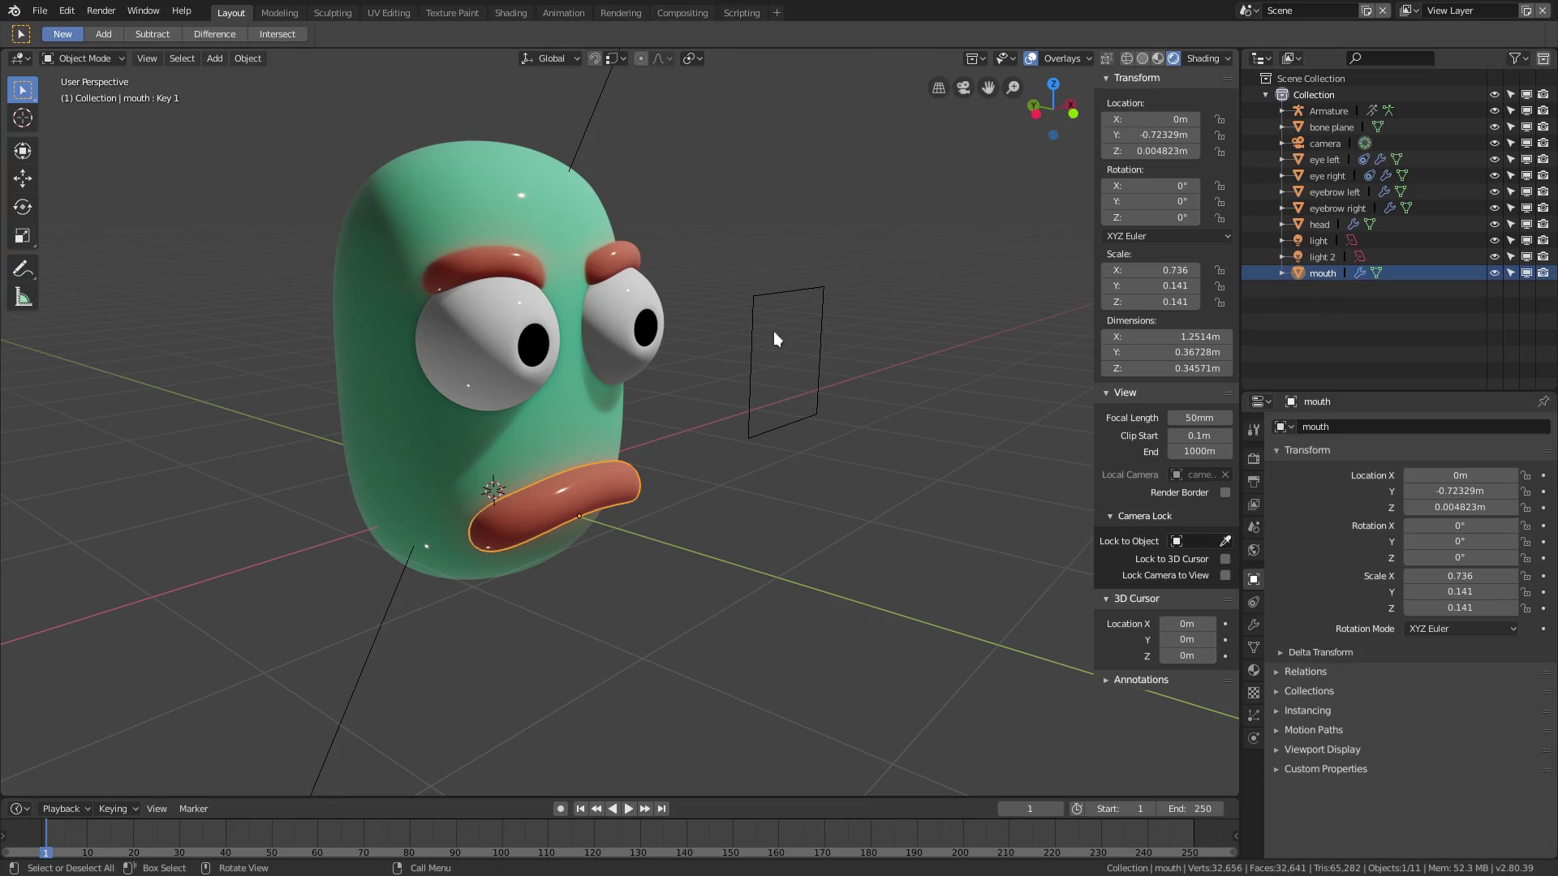
{"action": "left_click", "coordinate": [660, 321]}
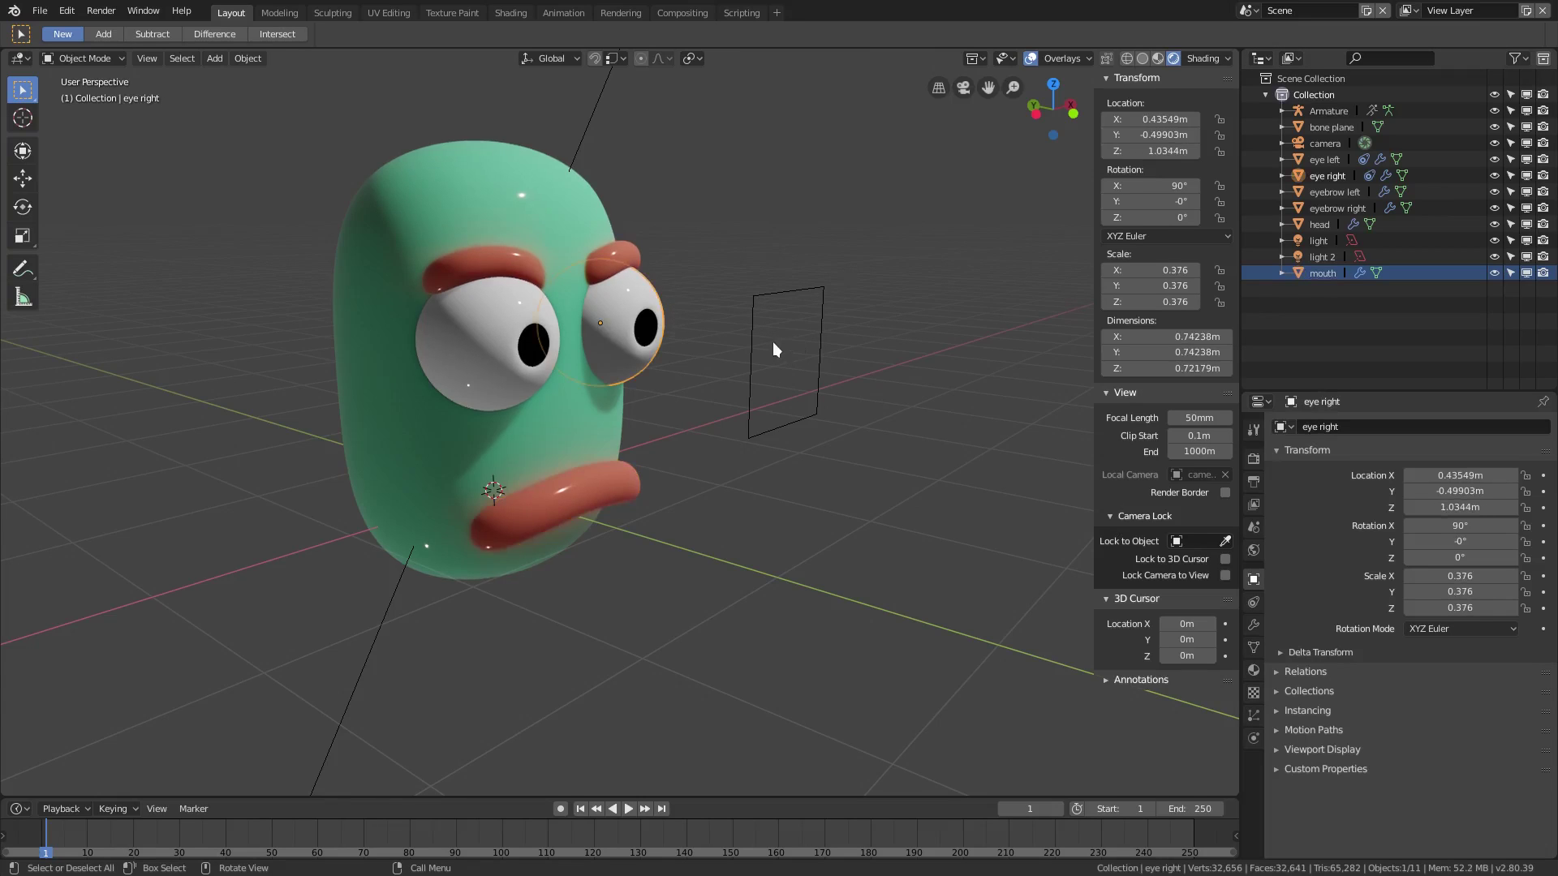
- Add a second single-bone armature at the world origin, inside the head
{"action": "middle_click_drag", "start_coordinate": [773, 342], "coordinate": [839, 368]}
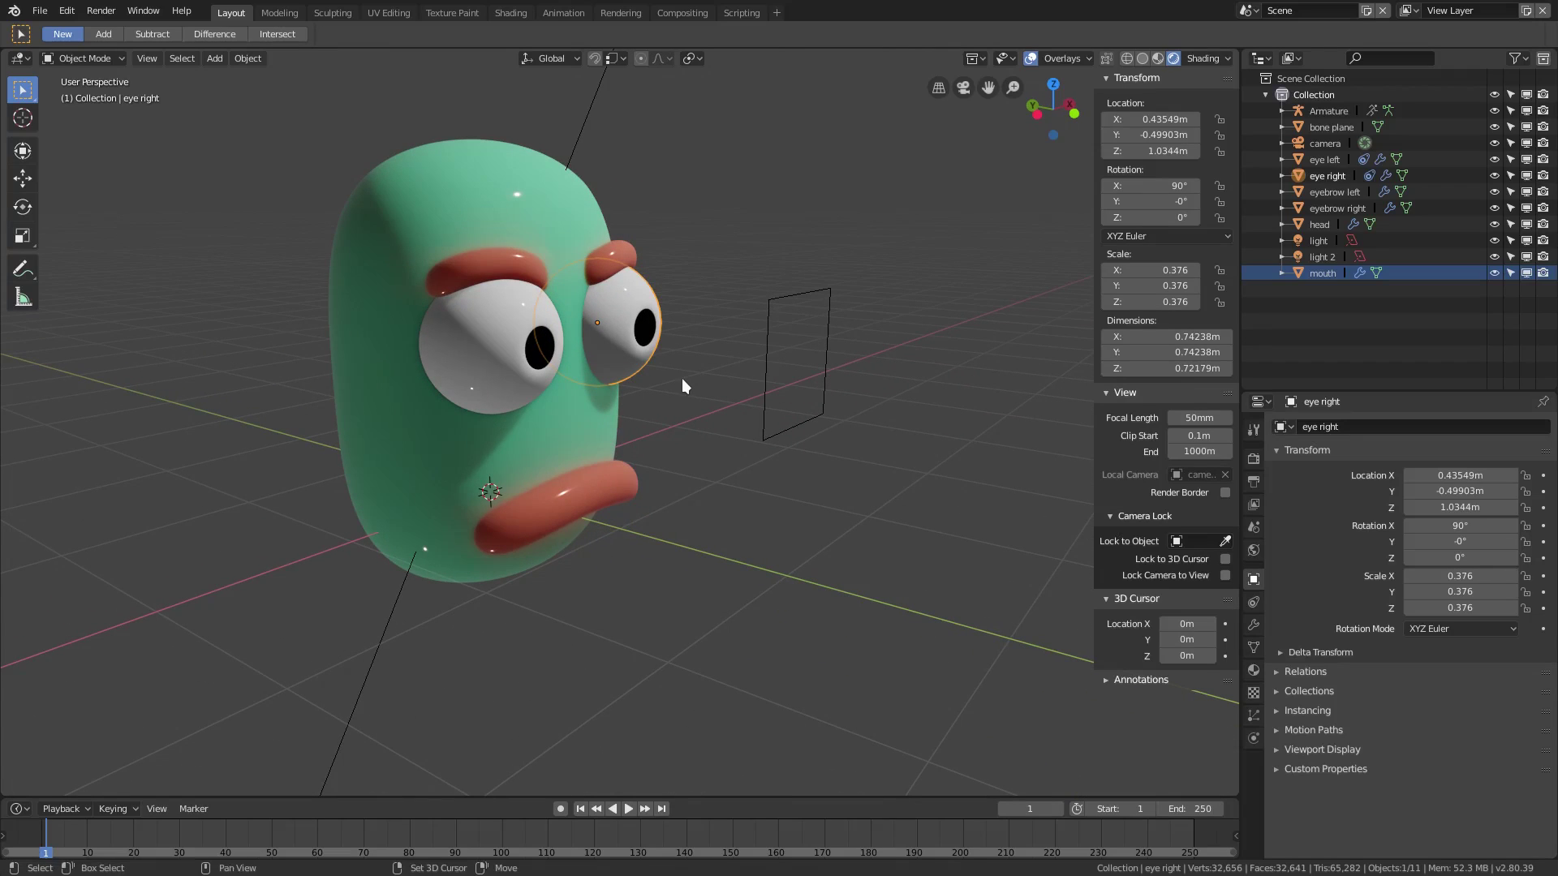
{"action": "key", "text": "shift+a"}
{"action": "mouse_move", "coordinate": [633, 484]}
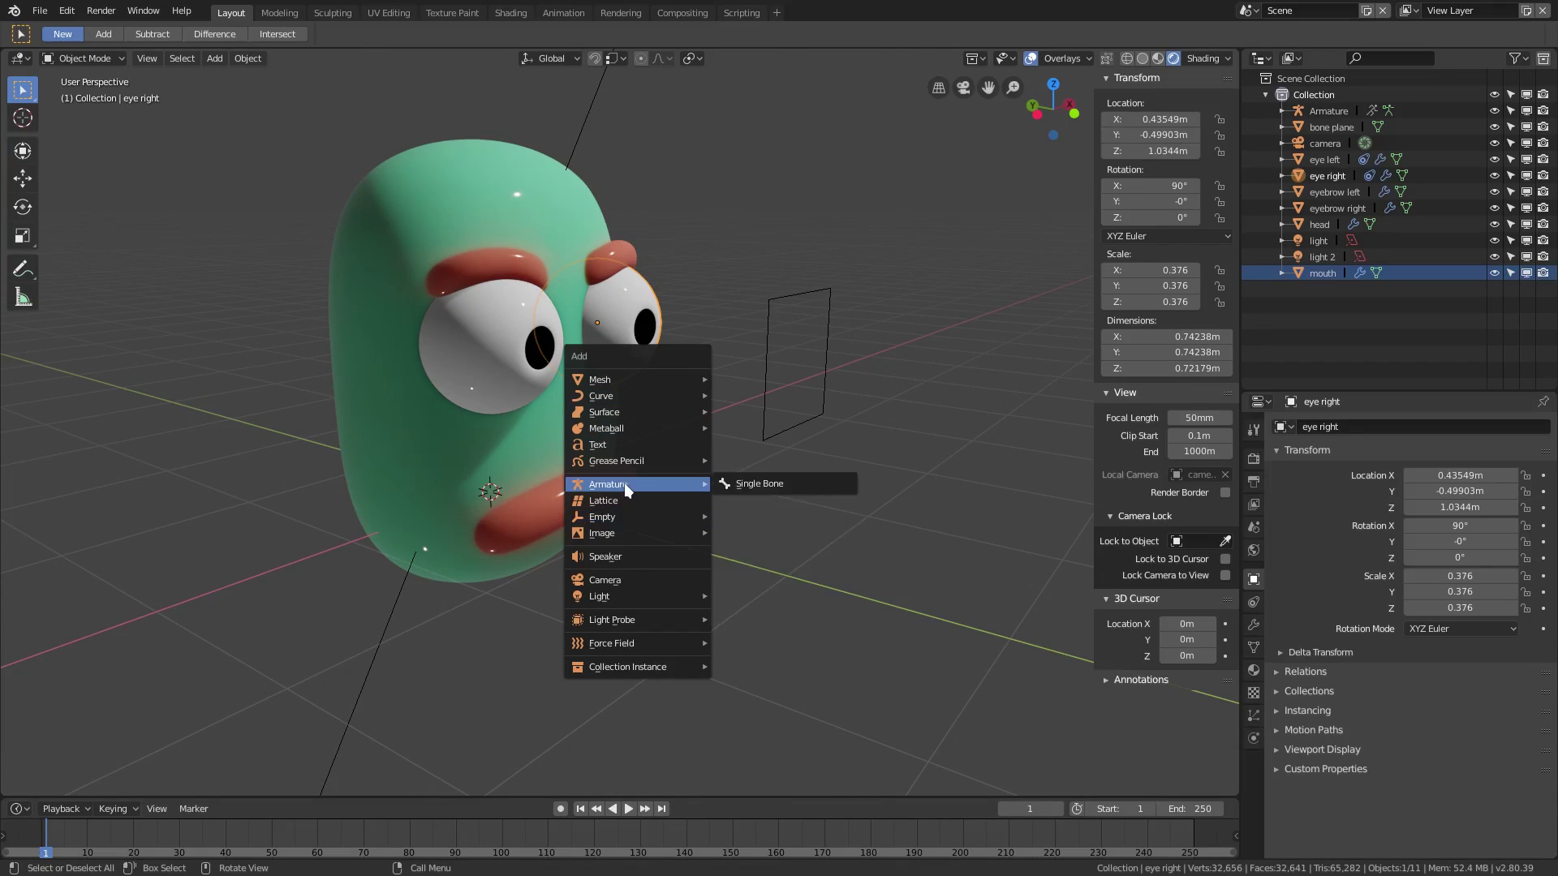
{"action": "left_click", "coordinate": [753, 480]}
{"action": "middle_click_drag", "start_coordinate": [599, 486], "coordinate": [626, 488]}
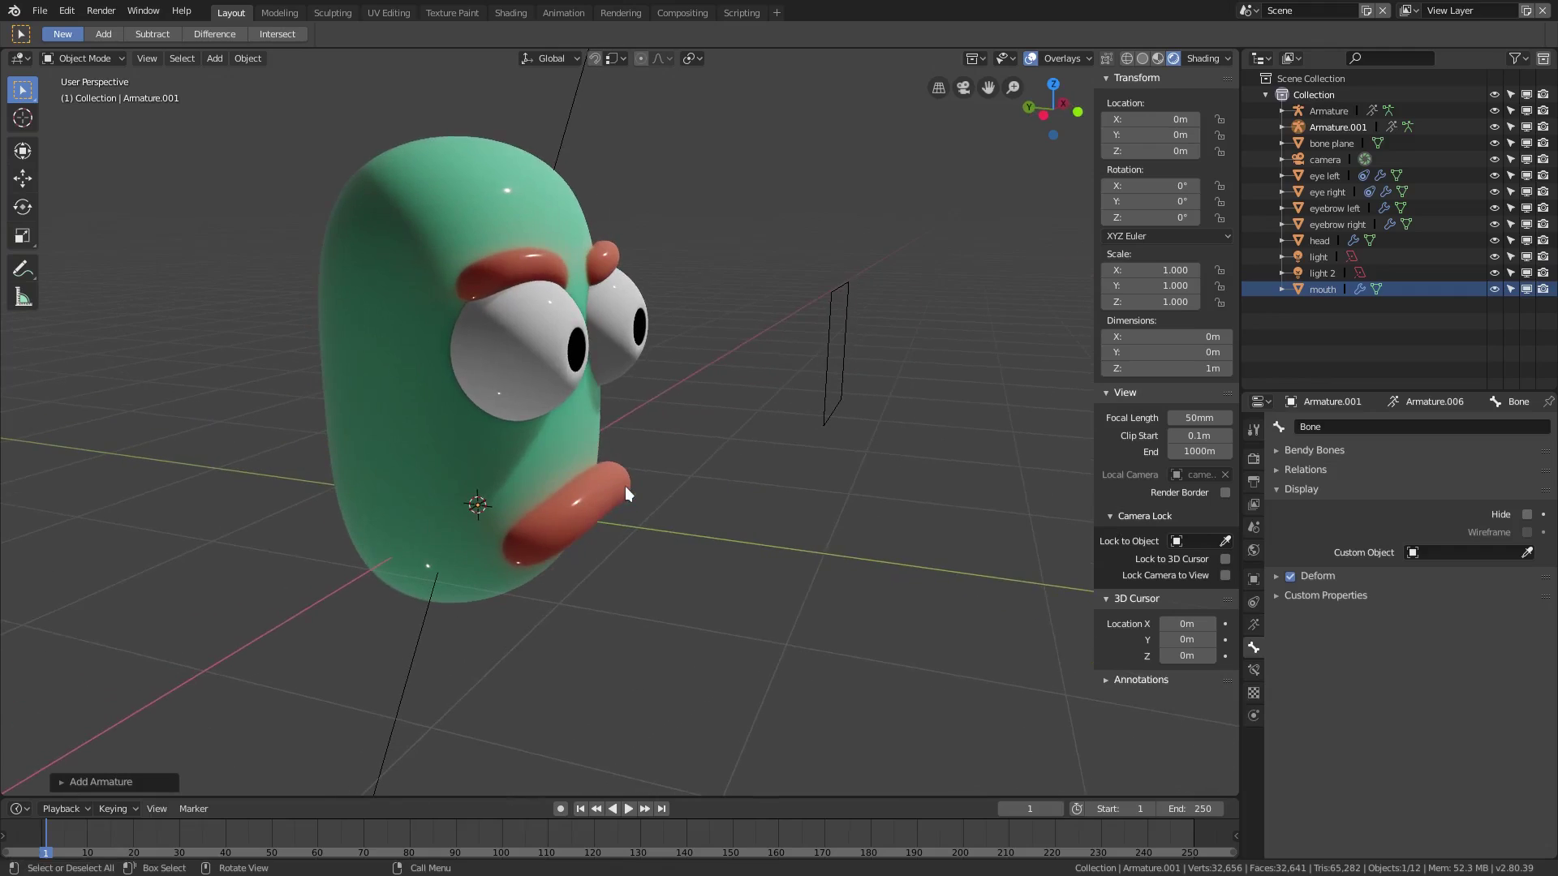
- Place the new armature in front of the face at Y -2 m and Z 1.0344 m
{"action": "left_click", "coordinate": [1142, 135]}
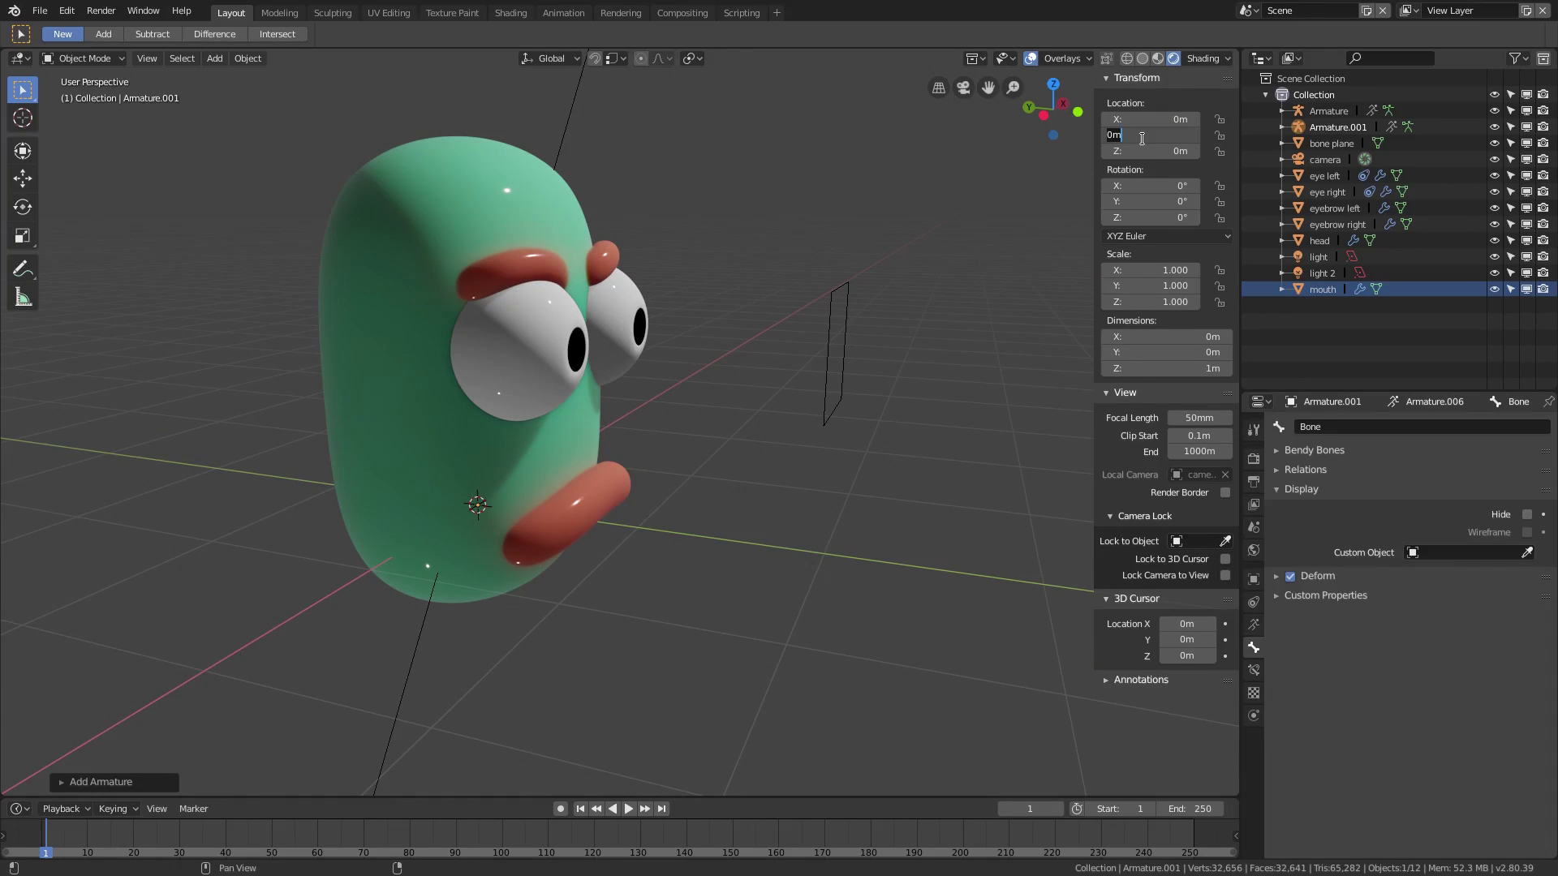
{"action": "key", "text": "BackSpace"}
{"action": "type", "text": "-2"}
{"action": "key", "text": "Return"}
{"action": "left_click", "coordinate": [1146, 150]}
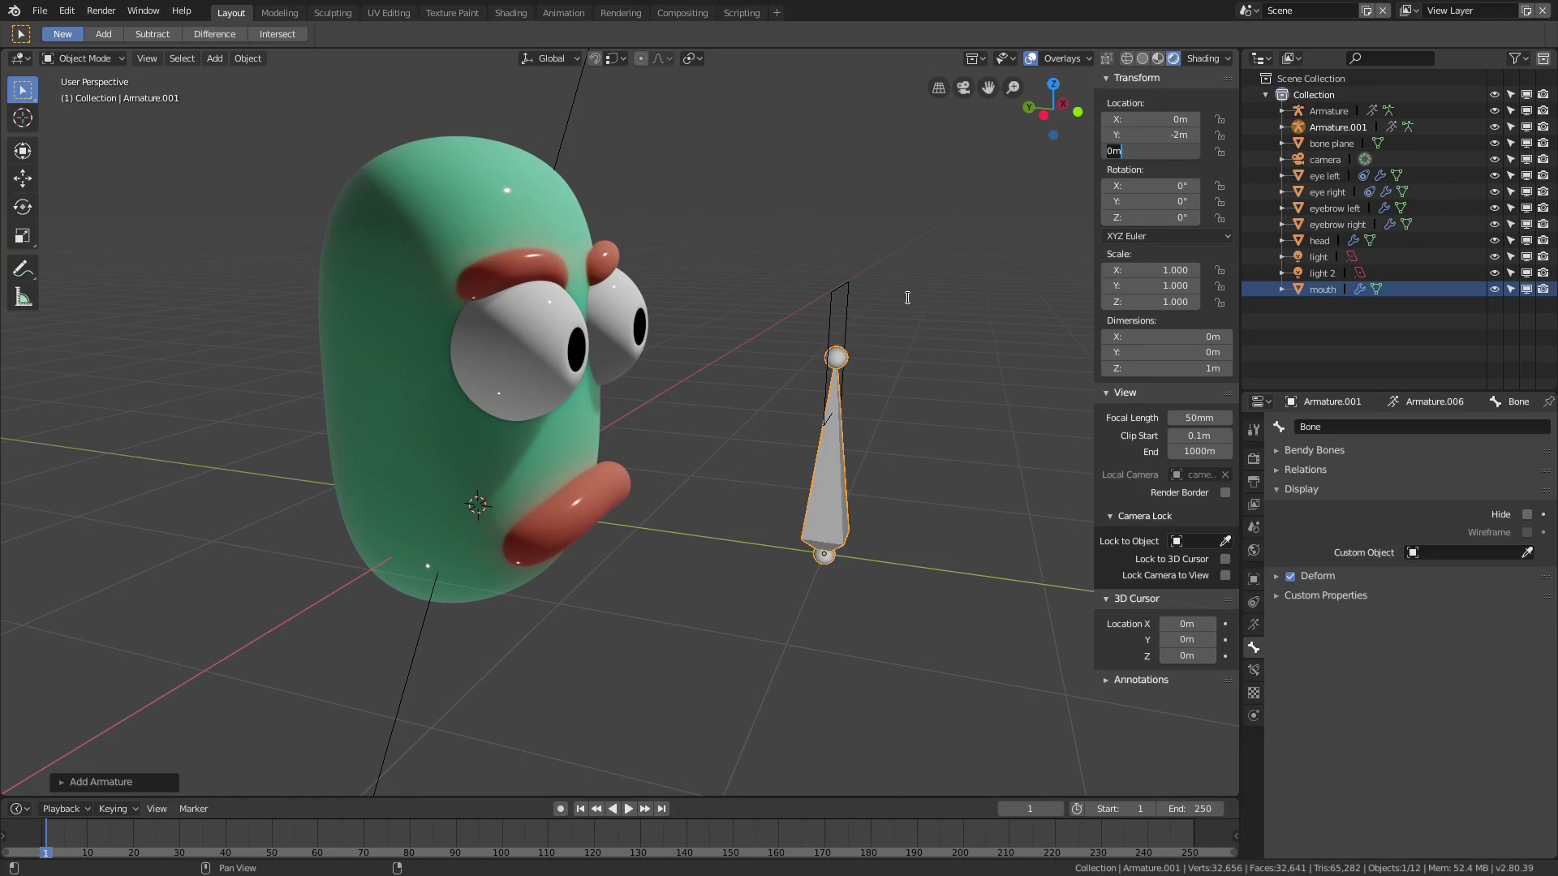
{"action": "type", "text": "1.03443m"}
{"action": "key", "text": "Return"}
- Use the bone plane object as the new bone's custom shape and display it as wireframe
{"action": "middle_click_drag", "start_coordinate": [854, 217], "coordinate": [725, 320]}
{"action": "scroll", "coordinate": [725, 320], "scroll_direction": "up", "scroll_amount": 3}
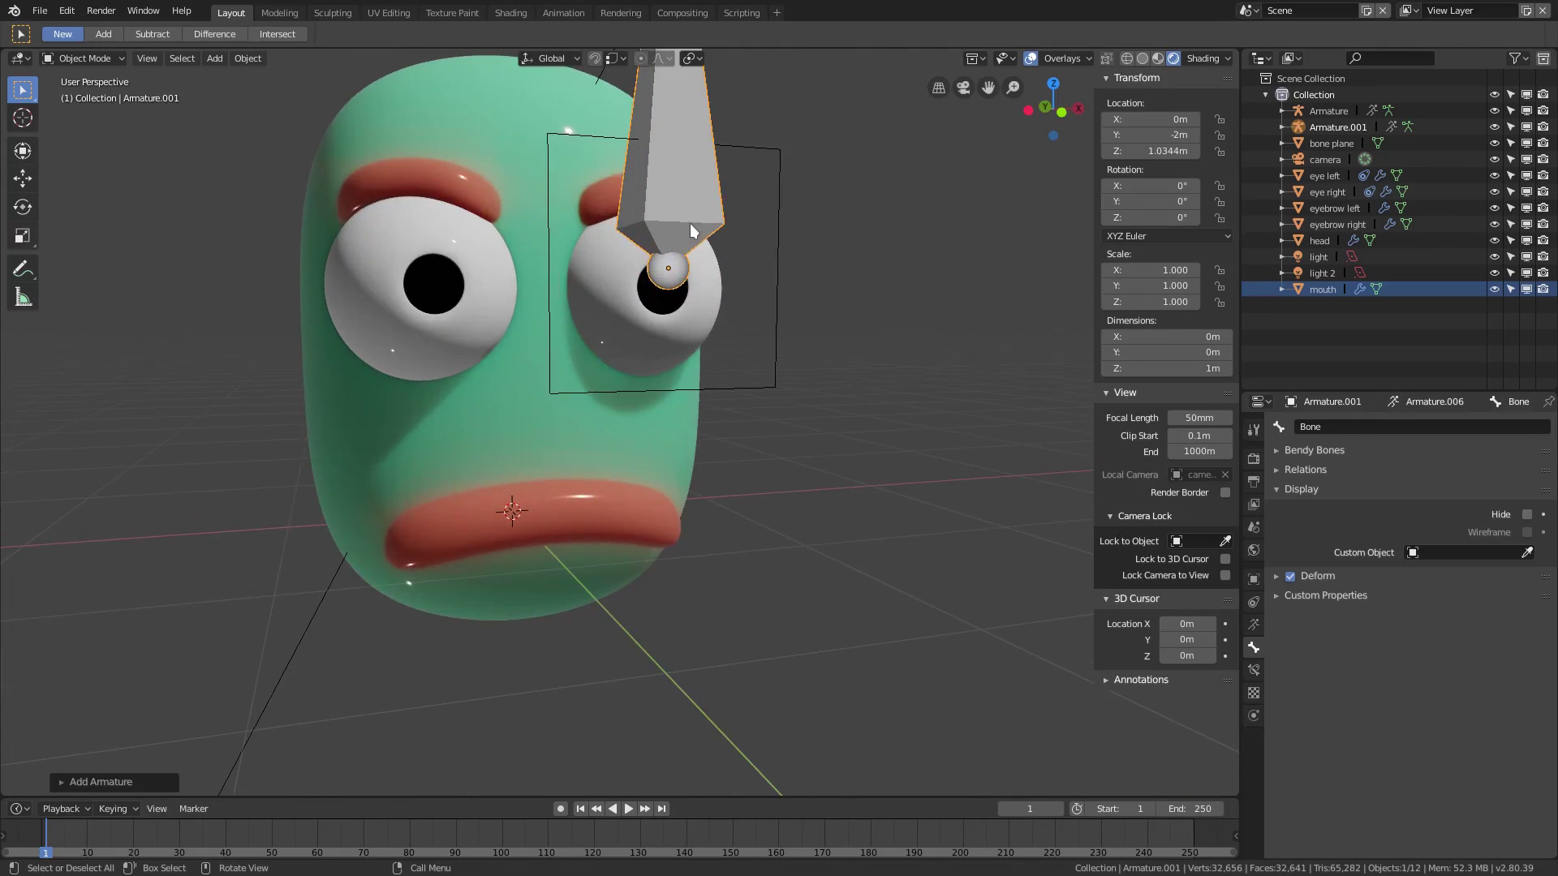
{"action": "middle_click_drag", "start_coordinate": [747, 260], "coordinate": [864, 323]}
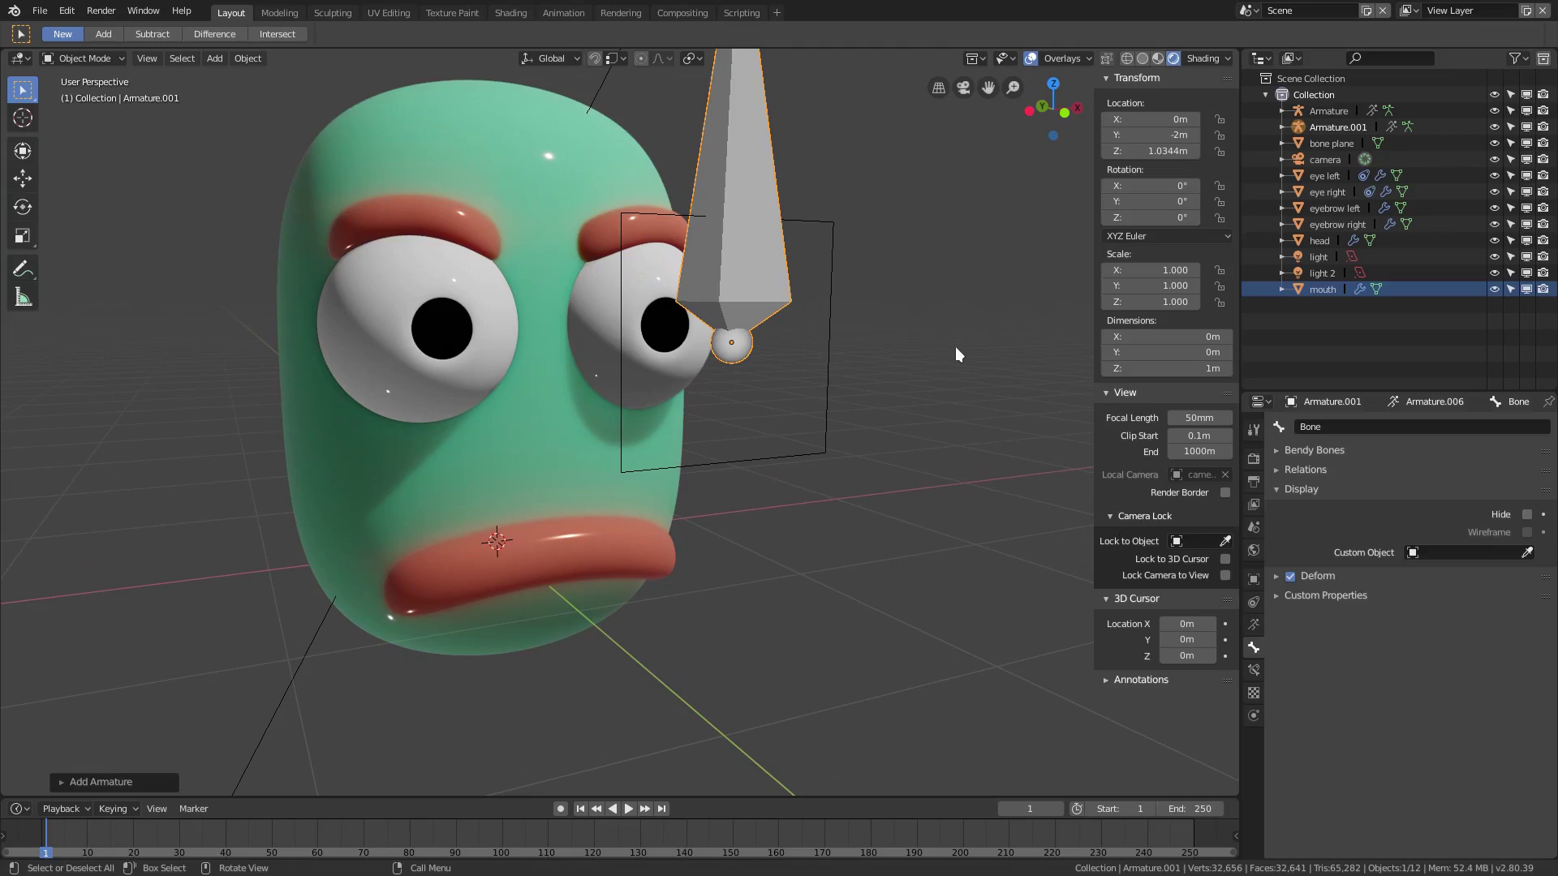
{"action": "scroll", "coordinate": [879, 514], "scroll_direction": "down", "scroll_amount": 1}
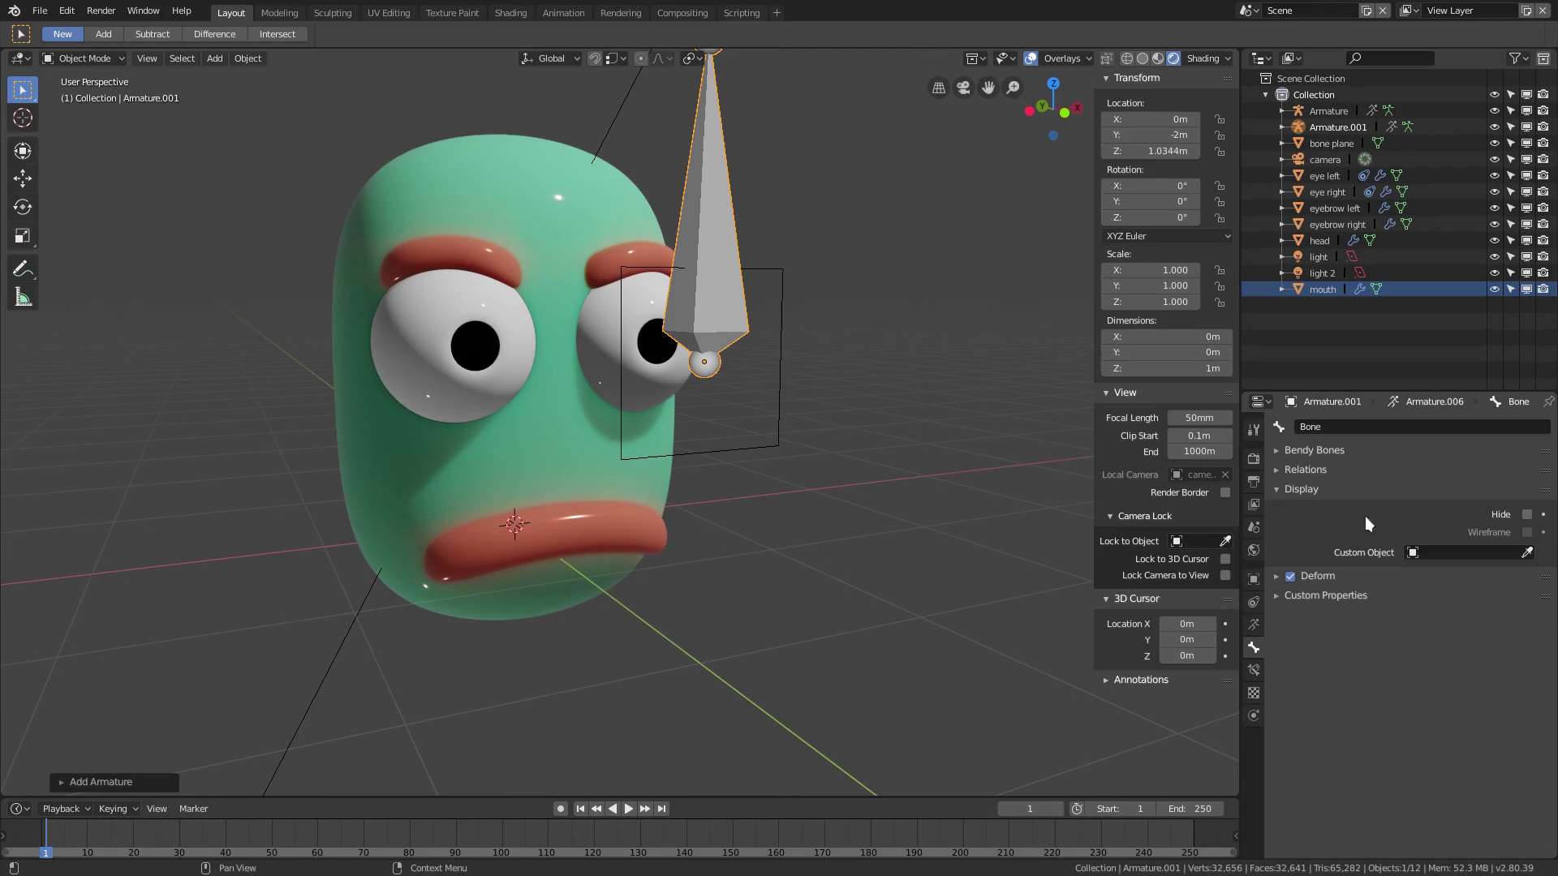
{"action": "left_click", "coordinate": [1440, 552]}
{"action": "left_click", "coordinate": [1398, 602]}
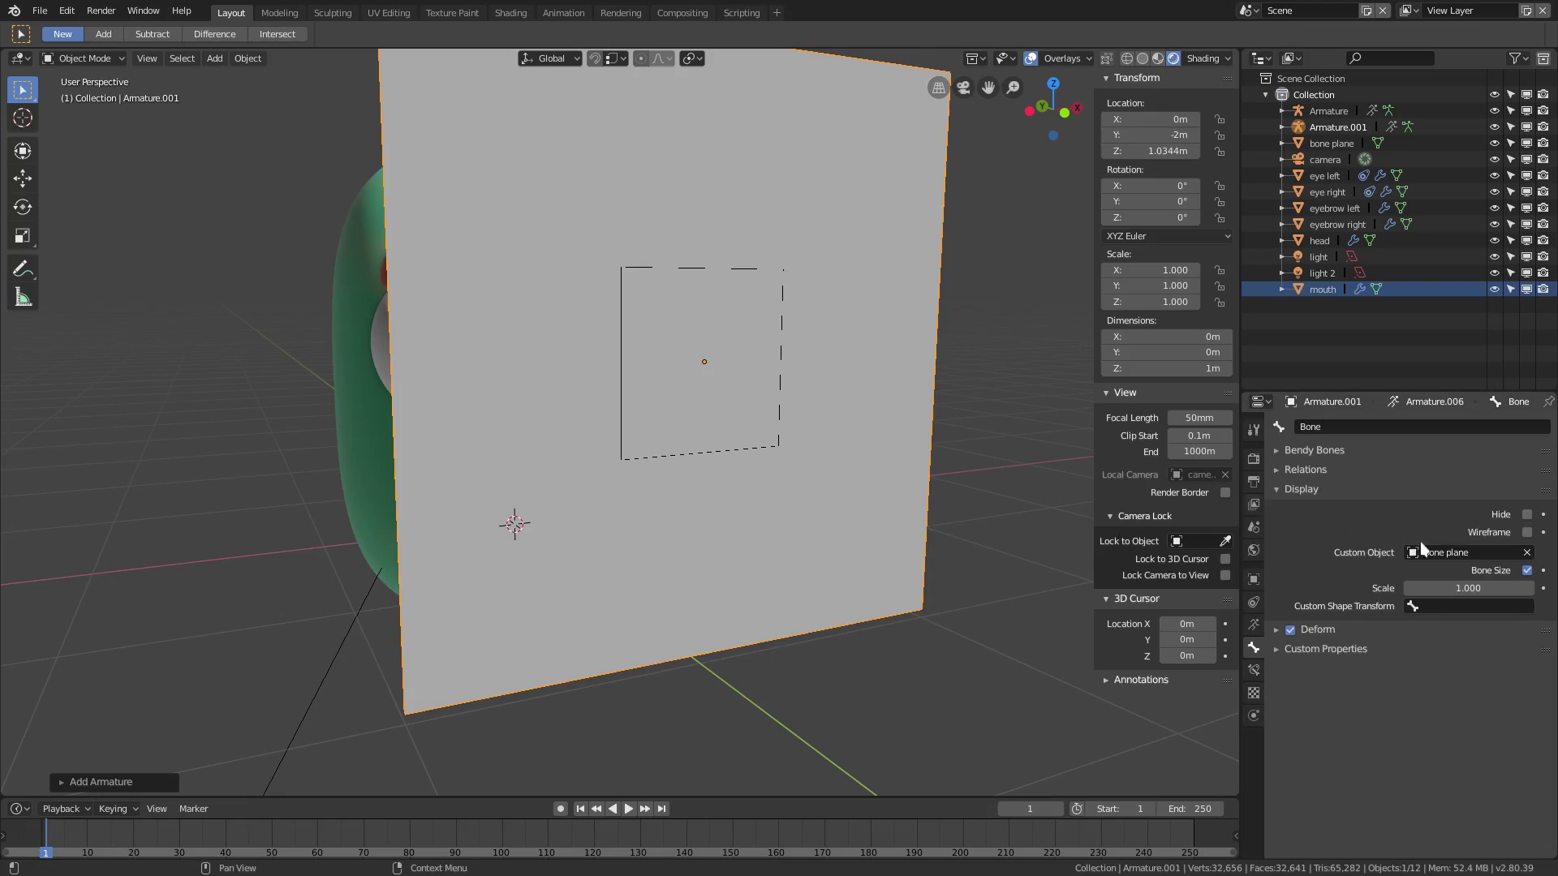
{"action": "left_click", "coordinate": [1526, 532]}
{"action": "middle_click_drag", "start_coordinate": [966, 529], "coordinate": [1451, 591]}
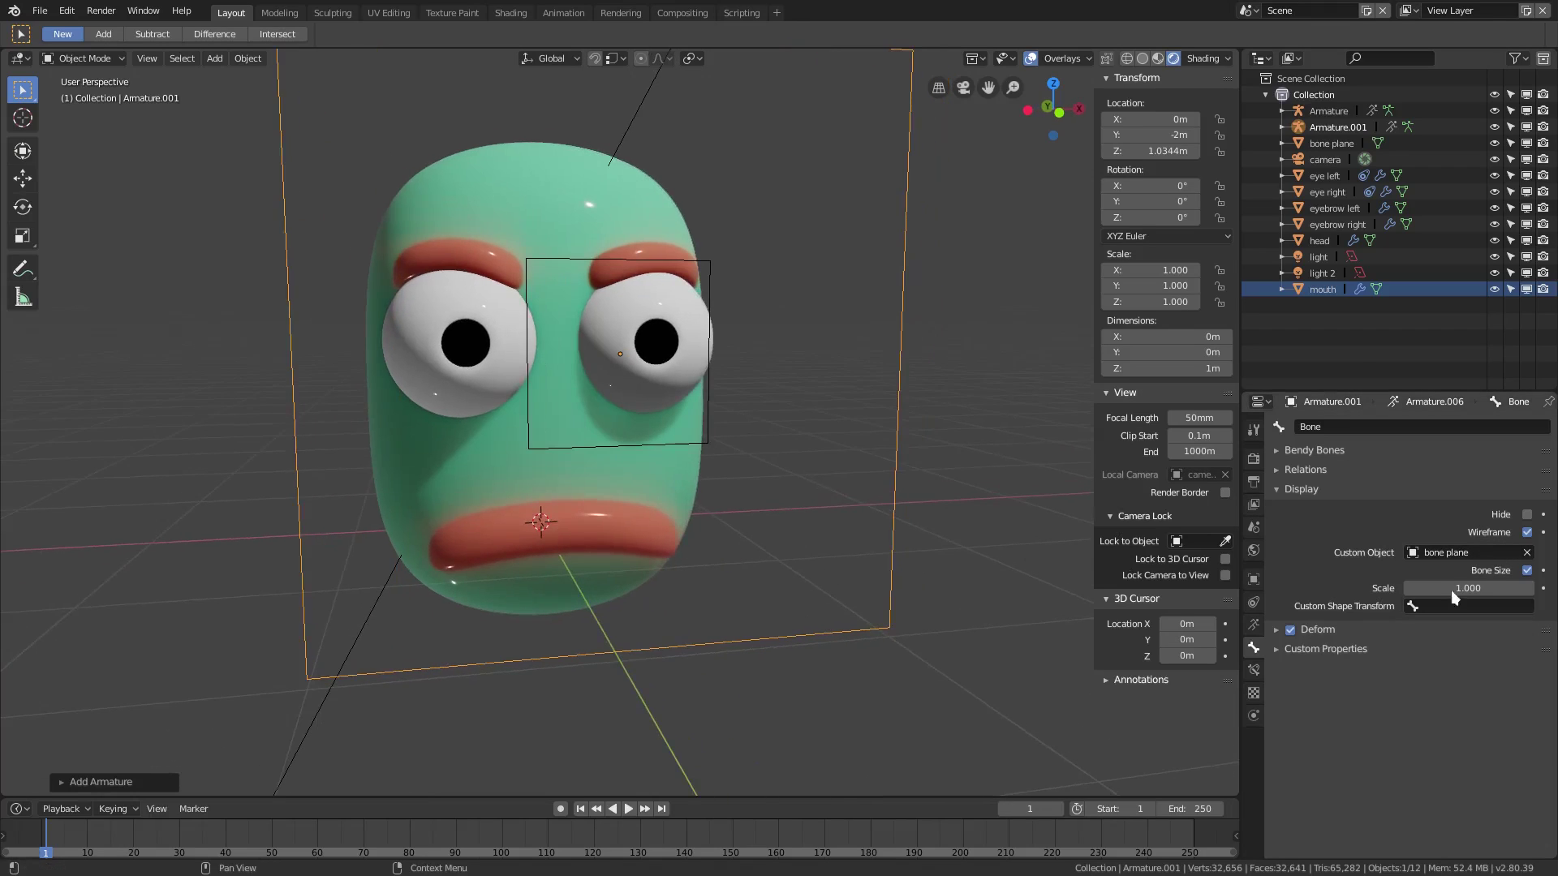
- Shrink the new bone's custom shape, trying a scale of 0.2 before settling on 0.1
{"action": "left_click", "coordinate": [1451, 589]}
{"action": "type", "text": "0.2"}
{"action": "key", "text": "Return"}
{"action": "left_click", "coordinate": [1477, 589]}
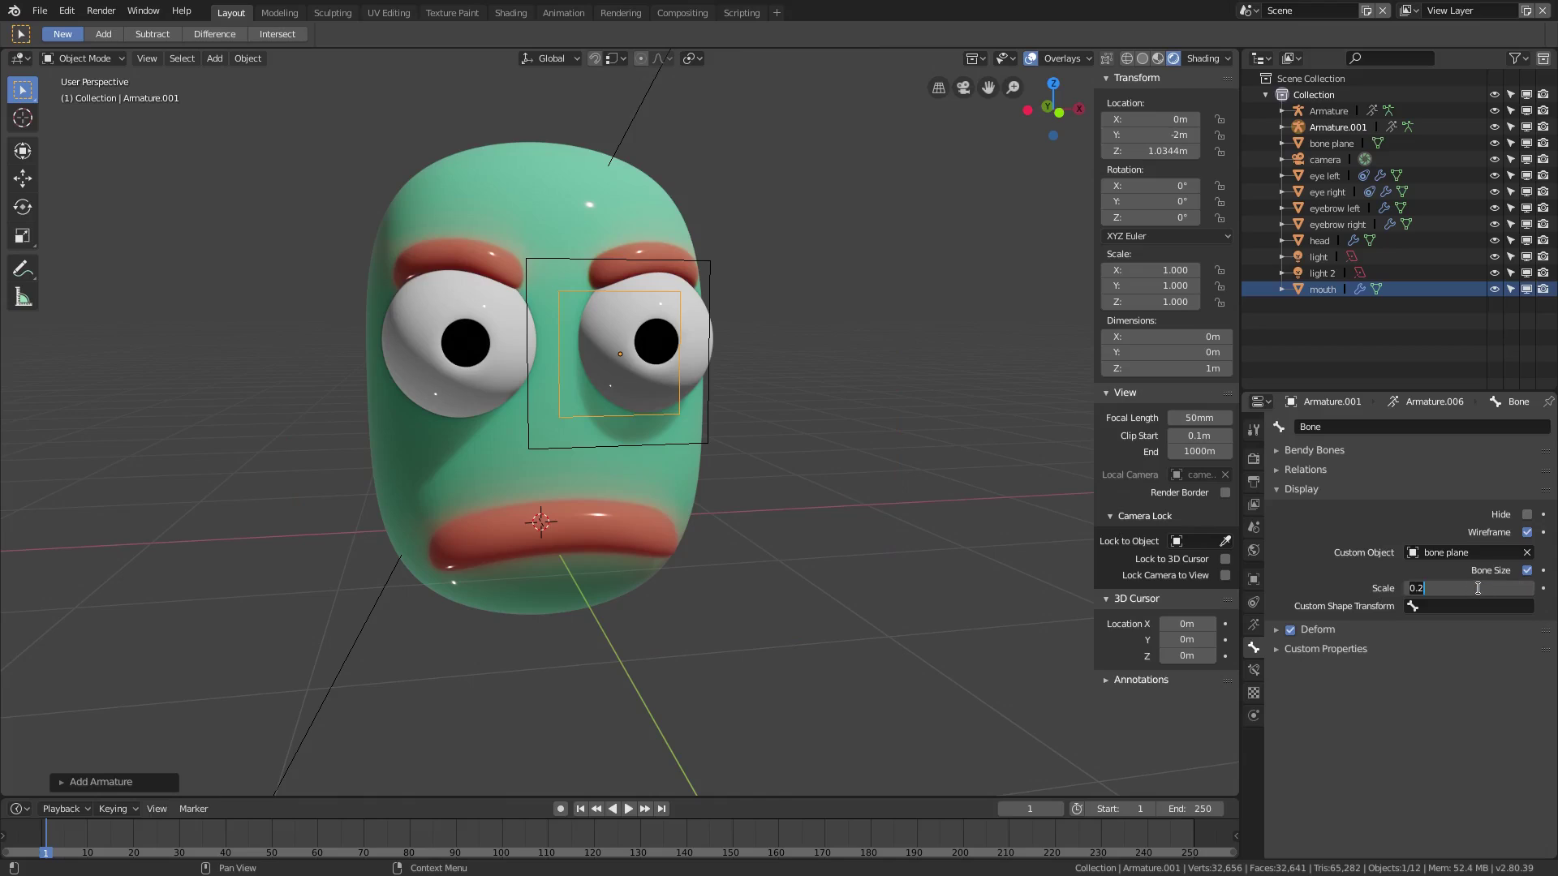
{"action": "type", "text": "0.1"}
{"action": "key", "text": "Return"}
- Move the small plane-shaped armature 0.15 m along the global X axis, towards the eye with the larger X position
{"action": "mouse_move", "coordinate": [799, 412]}
{"action": "middle_mouse_down"}
{"action": "mouse_move", "coordinate": [743, 393]}
{"action": "mouse_move", "coordinate": [775, 412]}
{"action": "middle_mouse_up"}
{"action": "scroll", "coordinate": [744, 392], "scroll_direction": "up", "scroll_amount": 1}
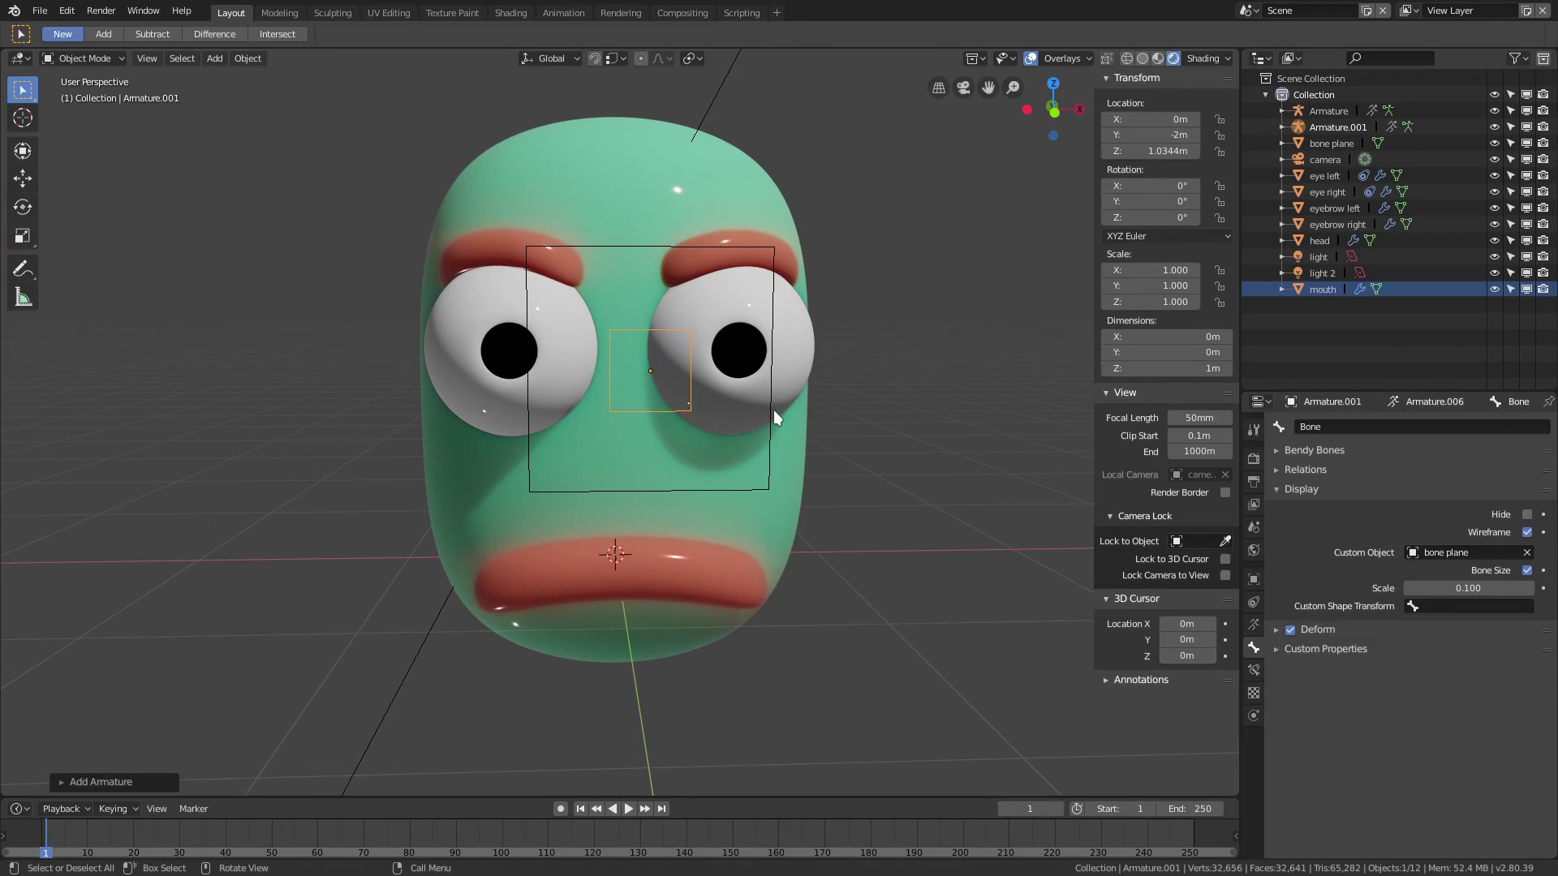
{"action": "key", "text": "g"}
{"action": "type", "text": "x"}
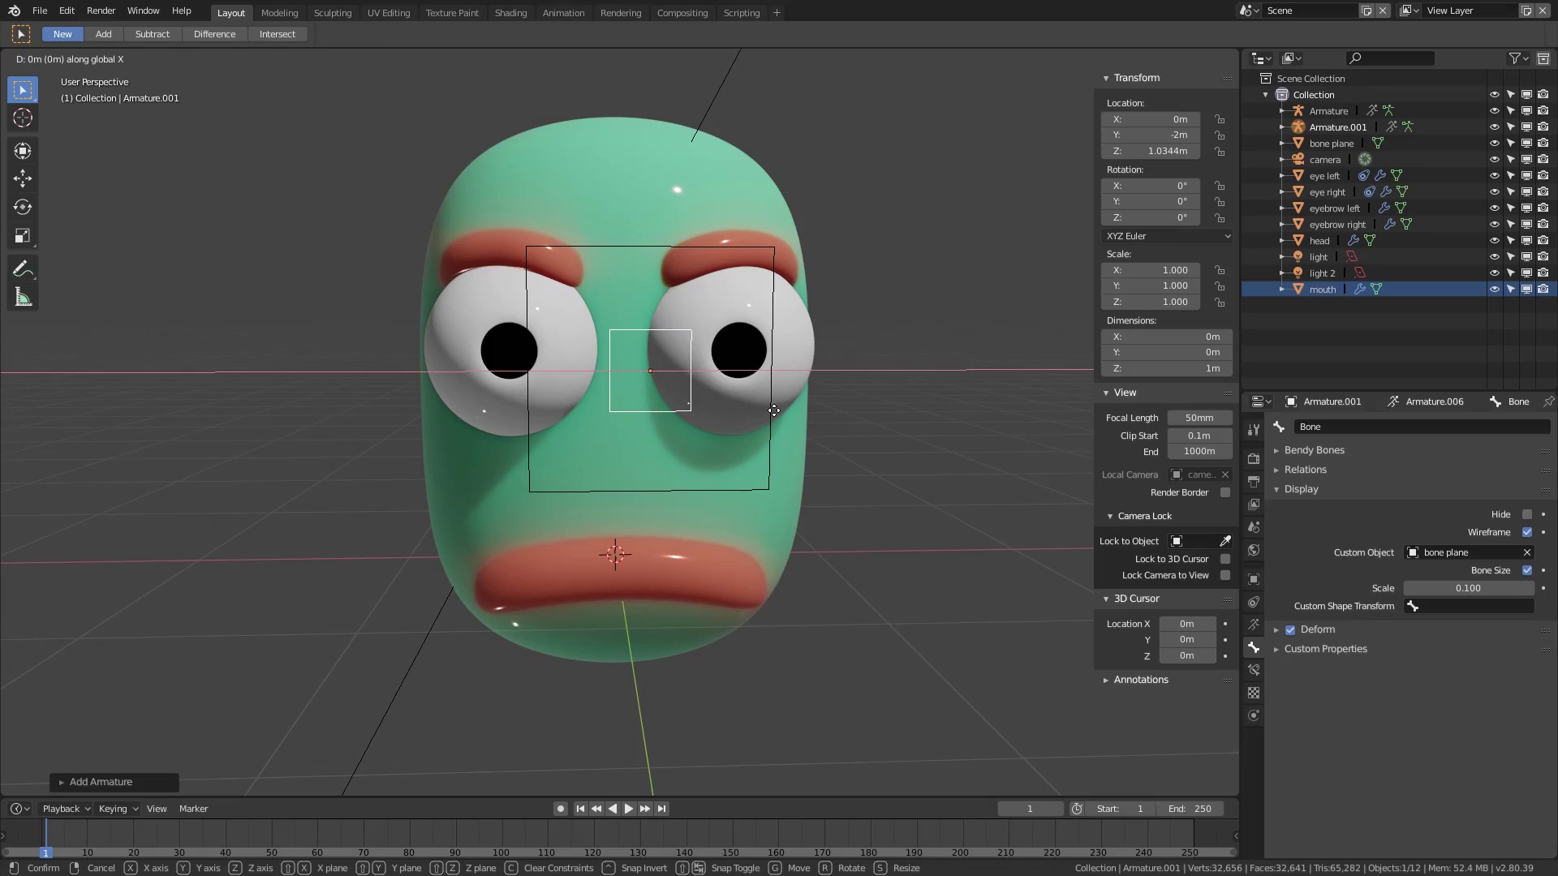
{"action": "type", "text": ".1"}
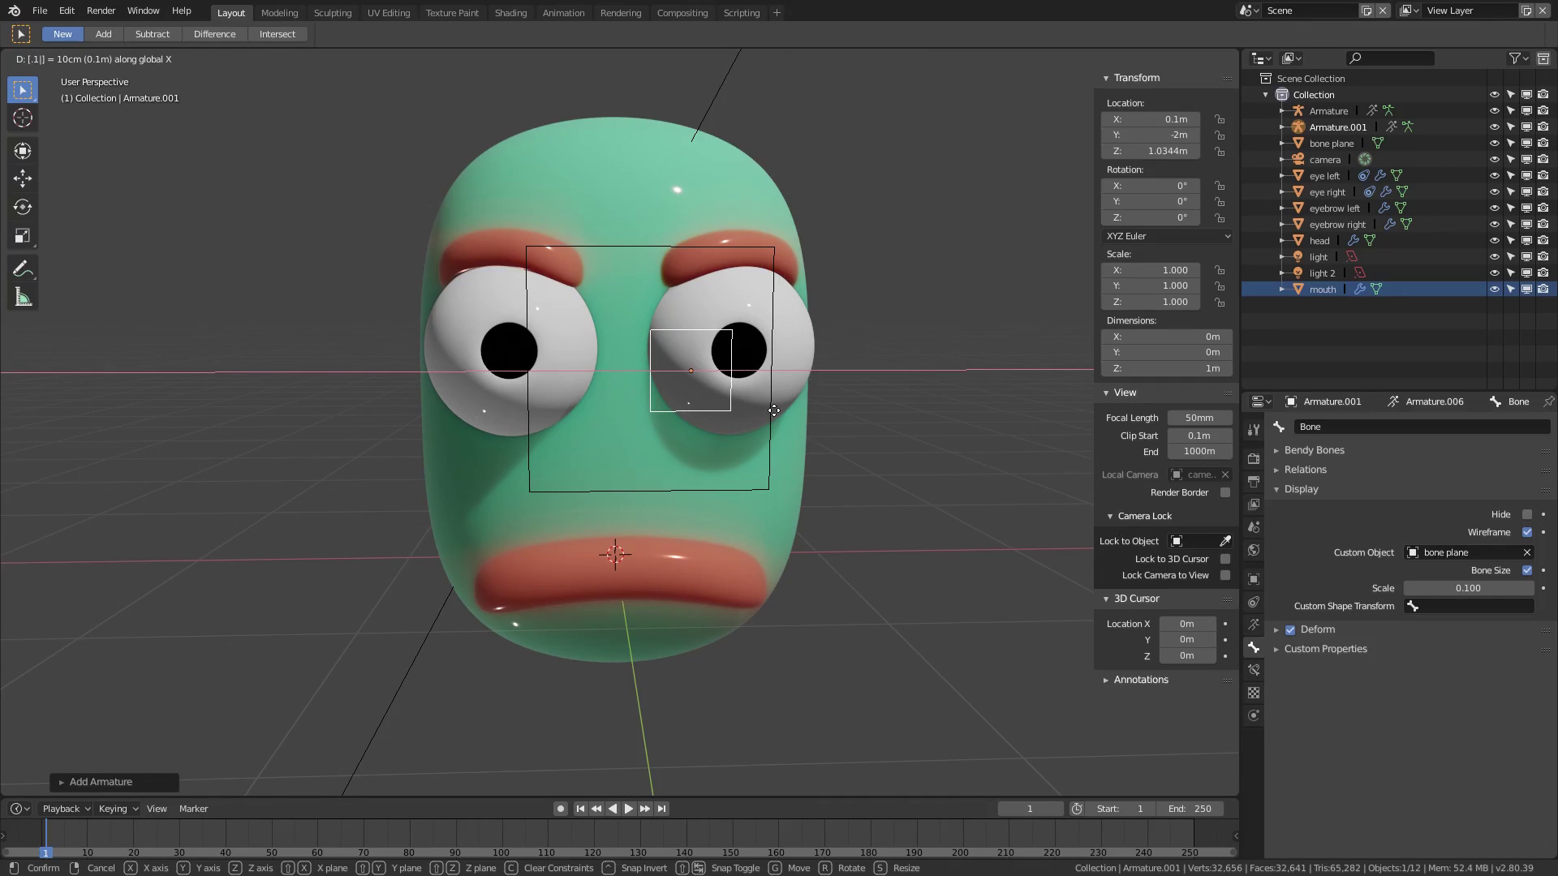
{"action": "type", "text": "5"}
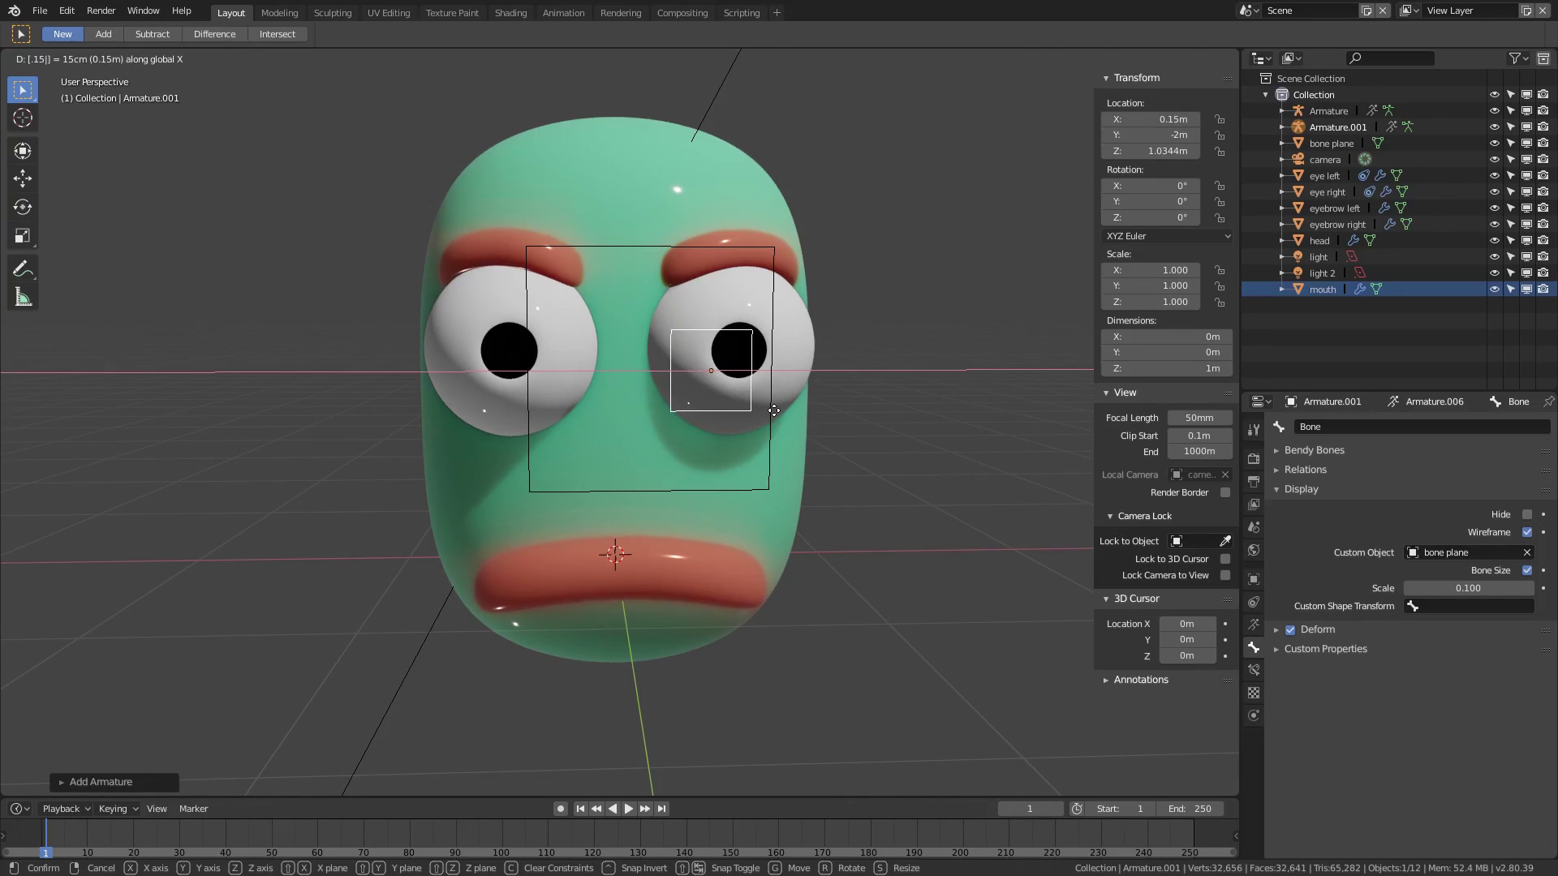
{"action": "key", "text": "Return"}
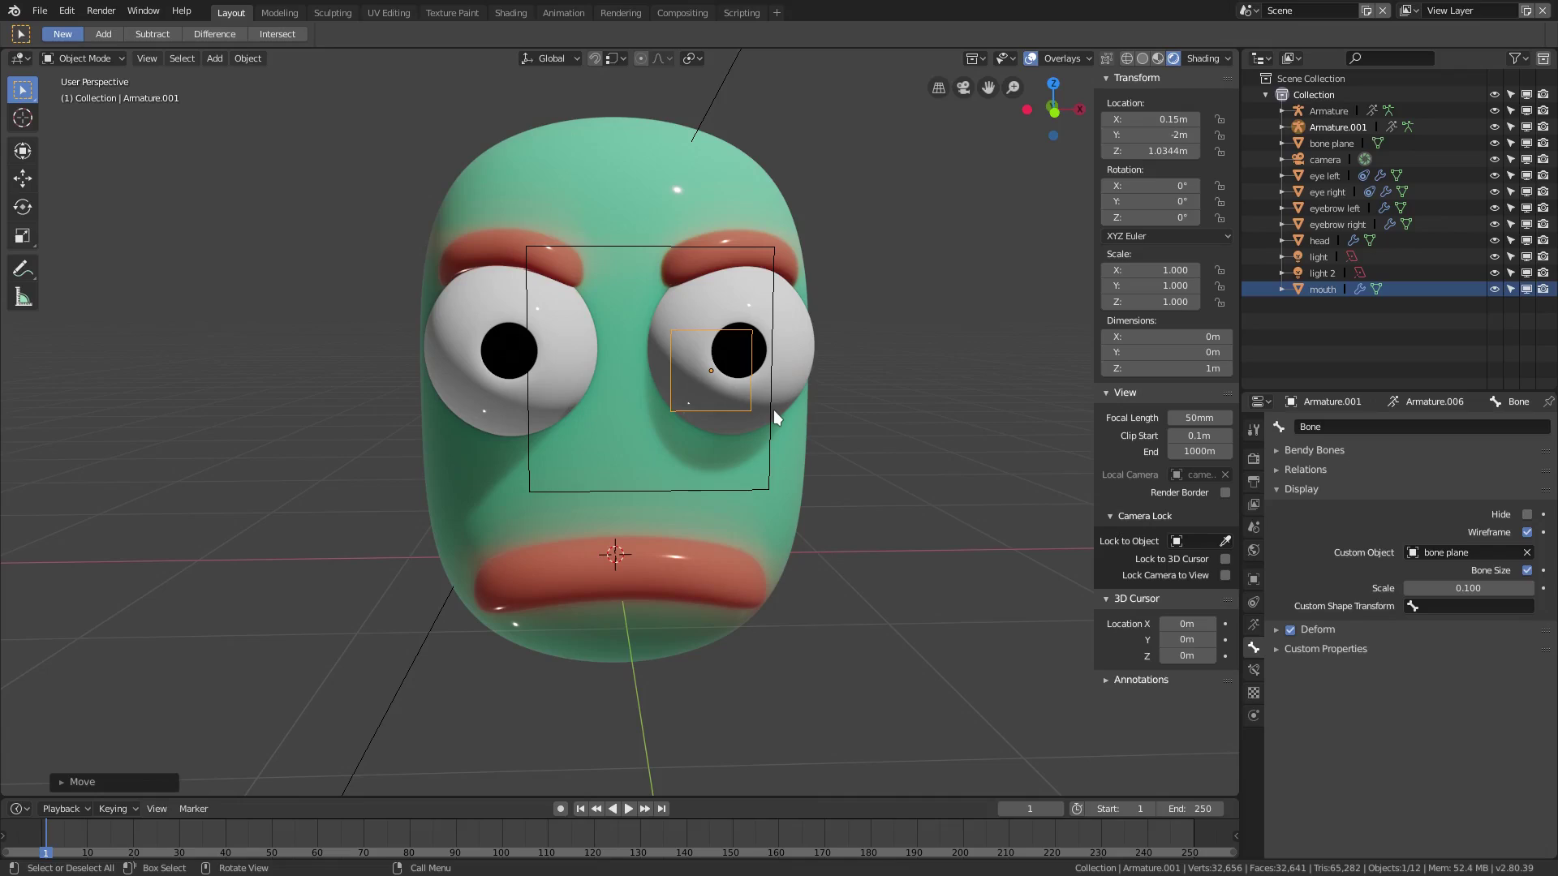
- Begin another move of the small plane-shaped armature, constrained to the global X axis
{"action": "key", "text": "g"}
{"action": "key", "text": "y"}
{"action": "key", "text": "x"}
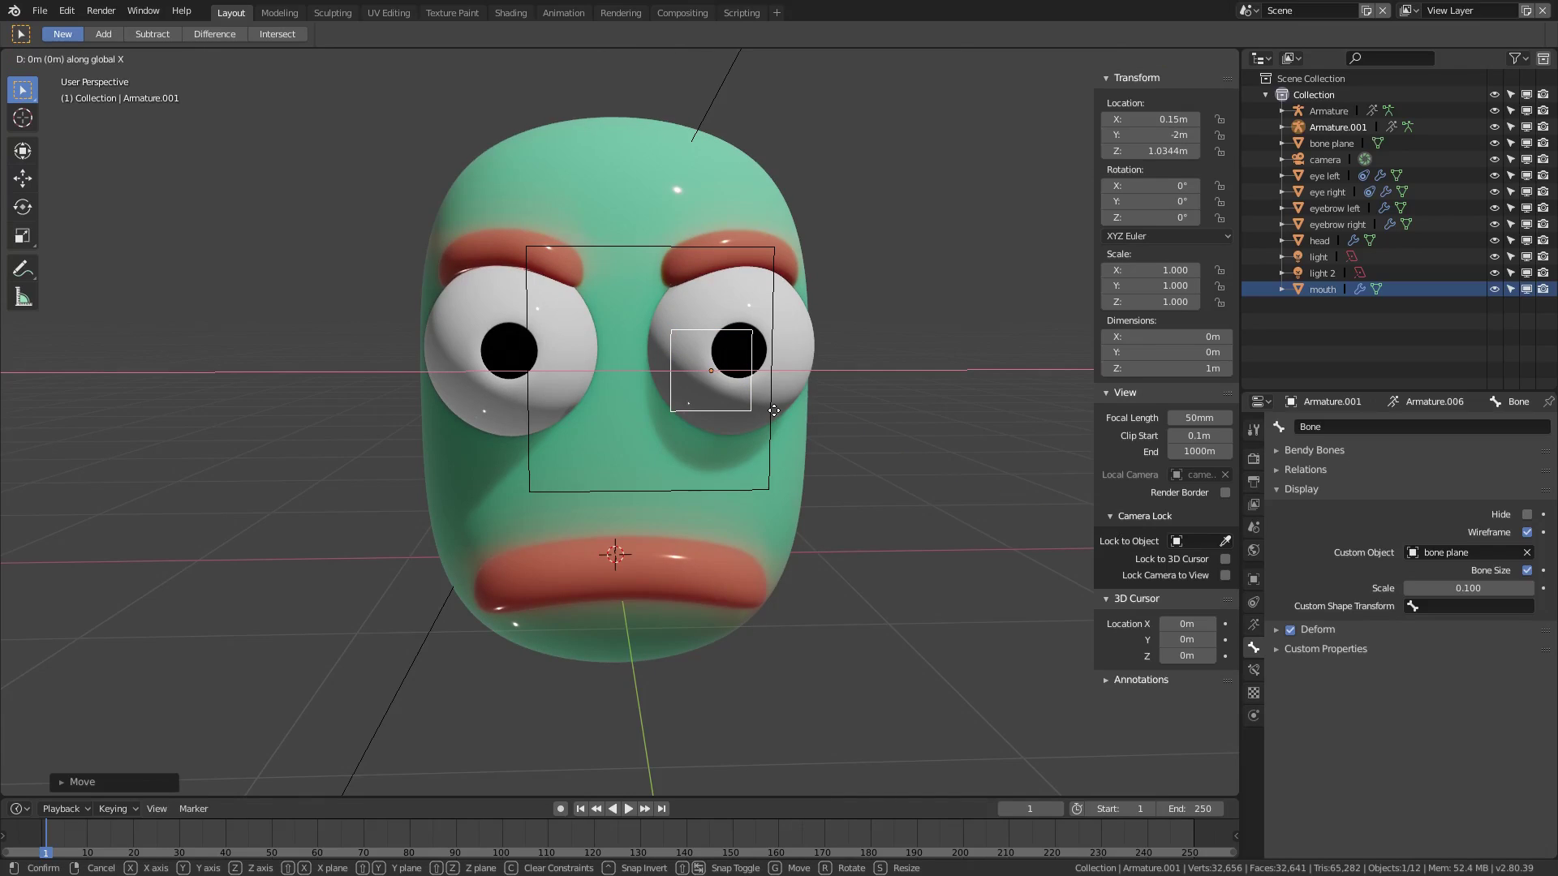
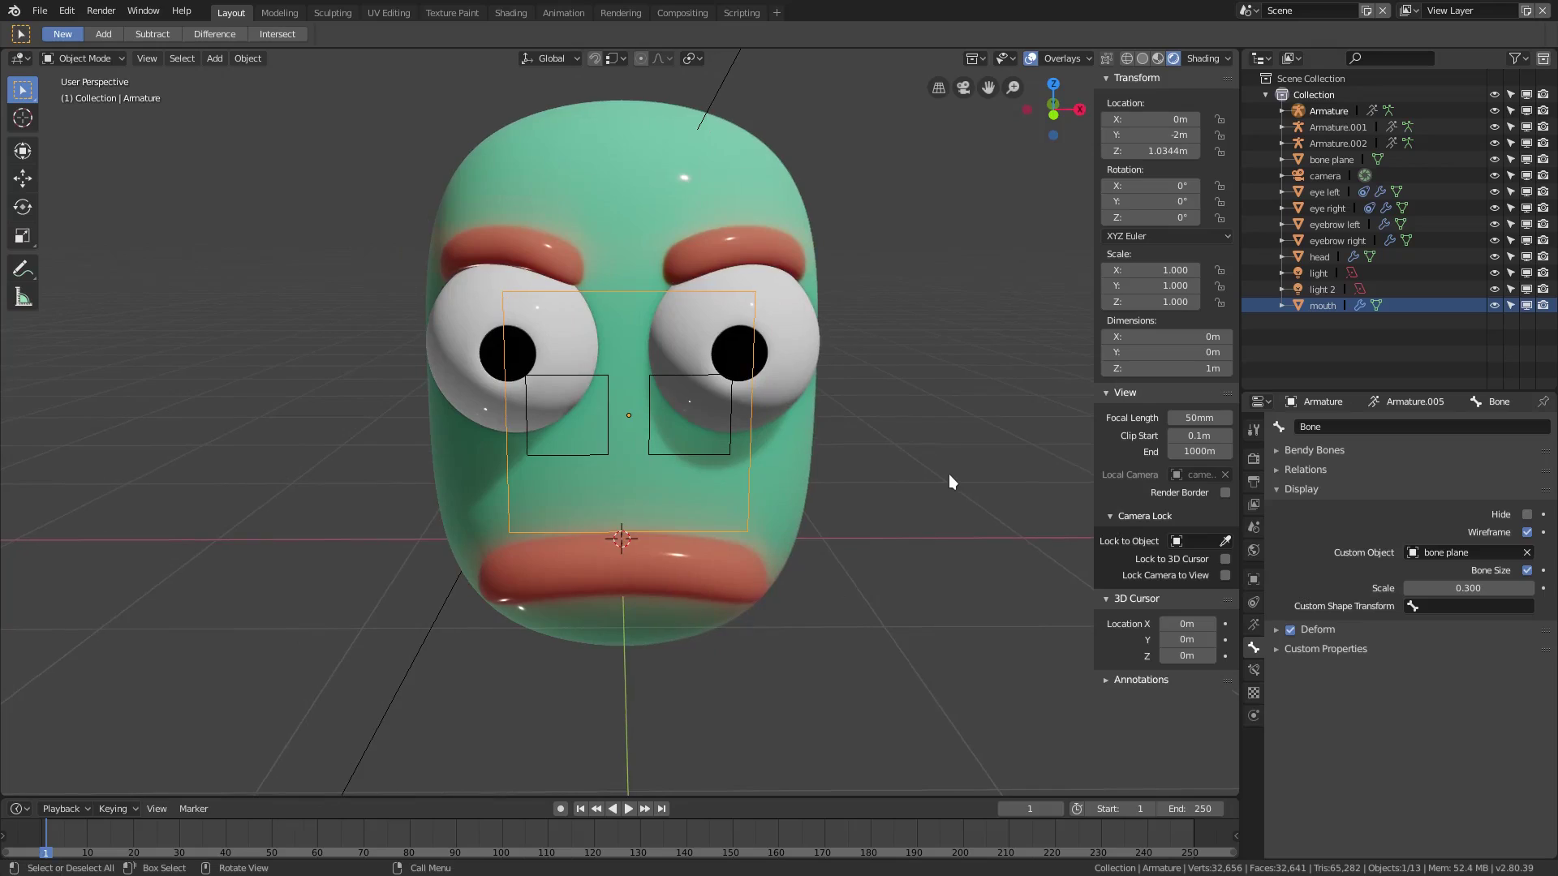
- Flatten the large plane-shaped armature by scaling it to about 0.508 along the global Z axis
{"action": "key", "text": "s"}
{"action": "key", "text": "z"}
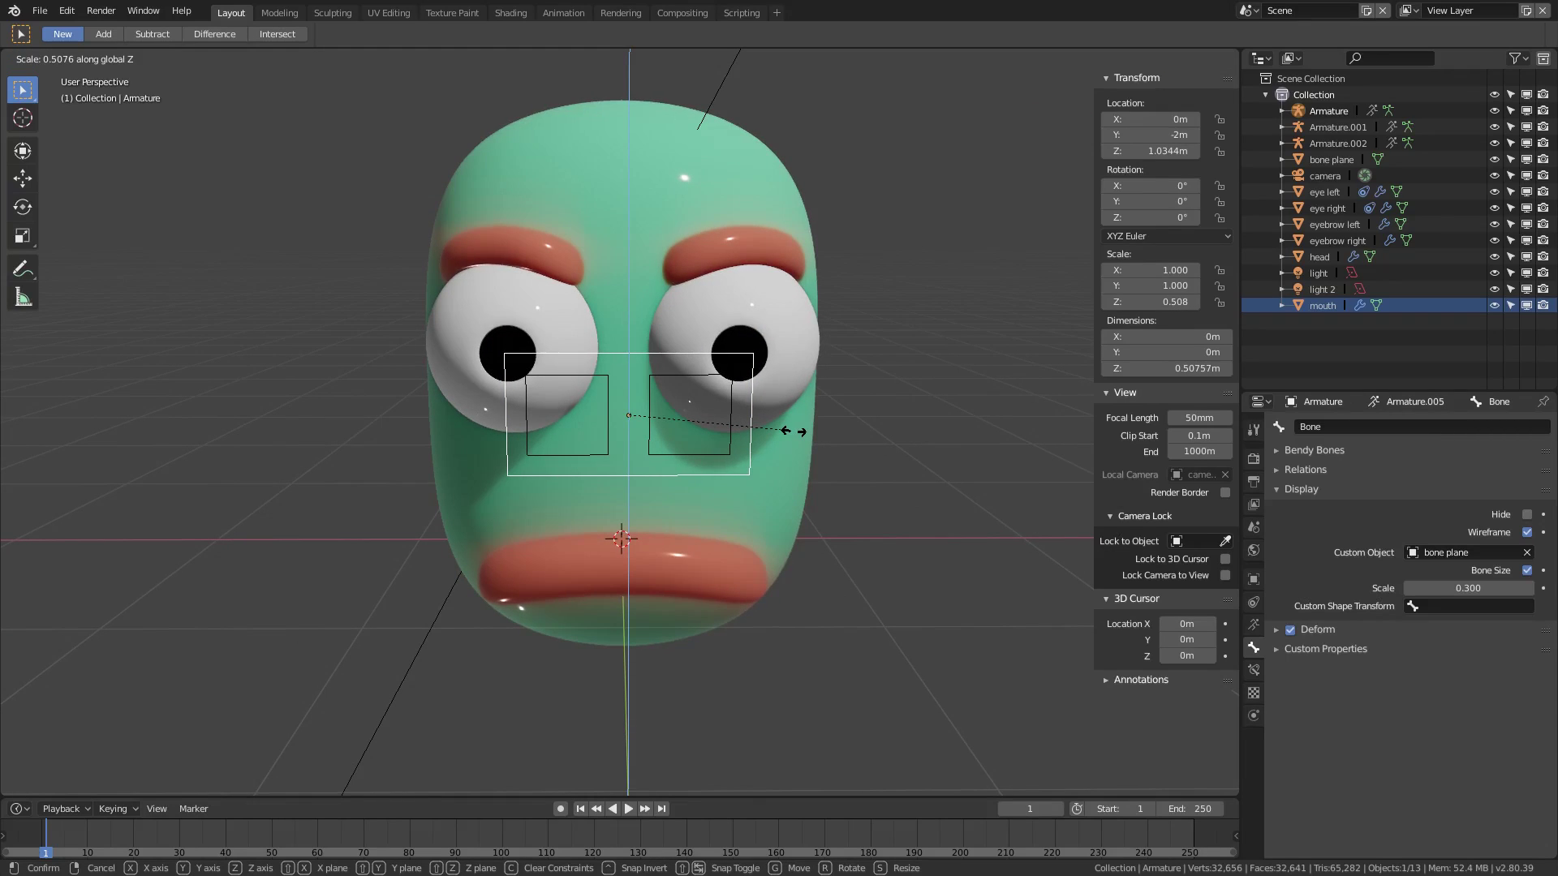
{"action": "left_click", "coordinate": [794, 431]}
{"action": "middle_click_drag", "start_coordinate": [594, 372], "coordinate": [870, 393]}
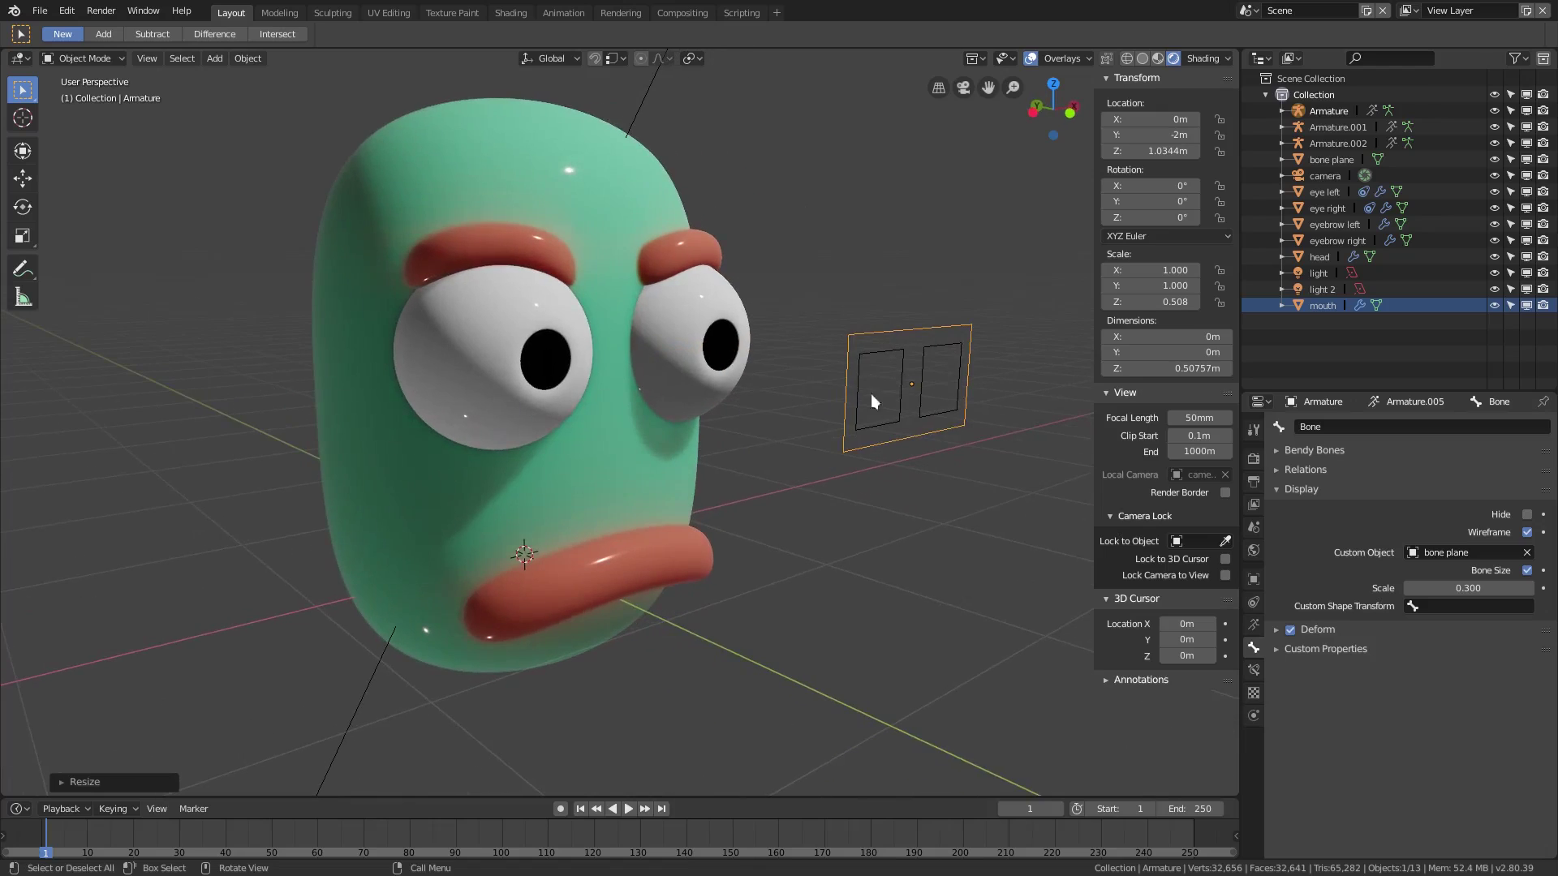
{"action": "scroll", "coordinate": [937, 401], "scroll_direction": "up", "scroll_amount": 3}
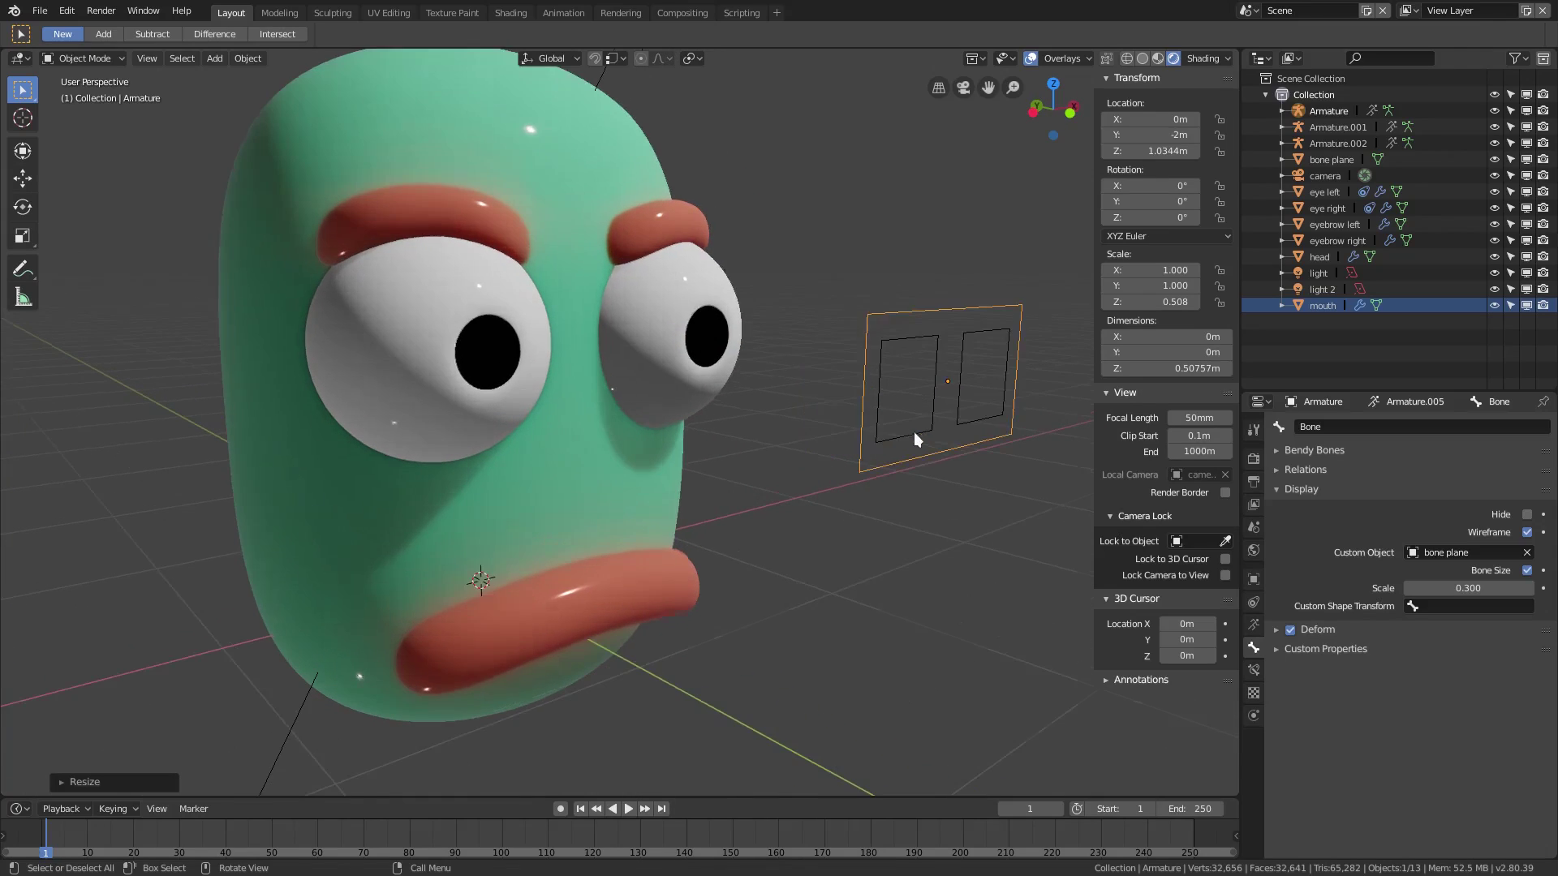
- Delete all Copy Rotation constraints from eye right and eye left, and check the head and eyebrows for leftover constraints
{"action": "left_click", "coordinate": [905, 376]}
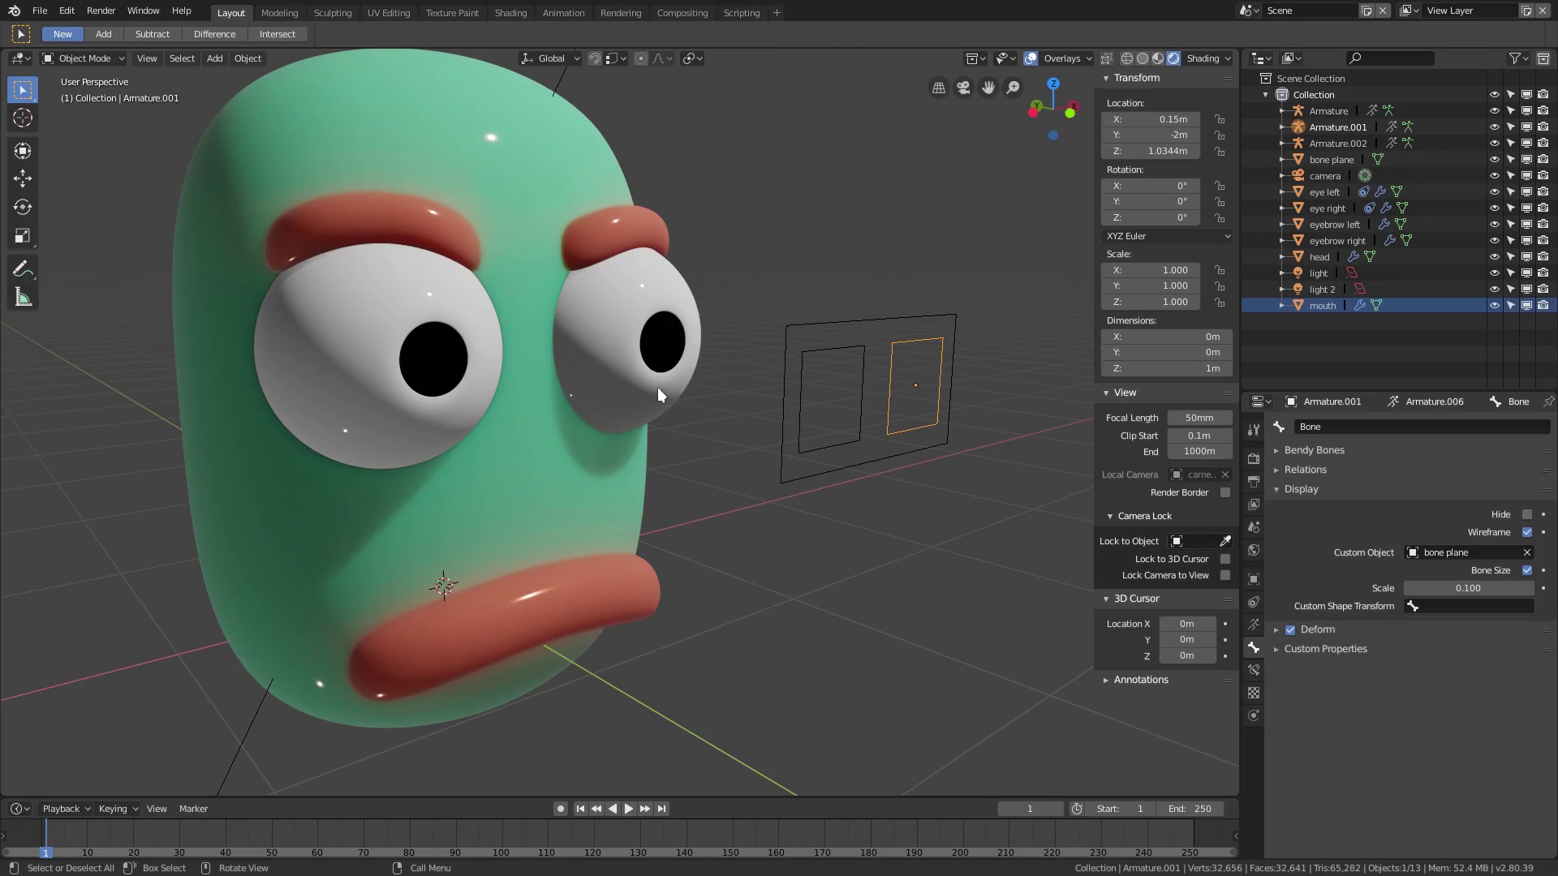
{"action": "left_click", "coordinate": [641, 336]}
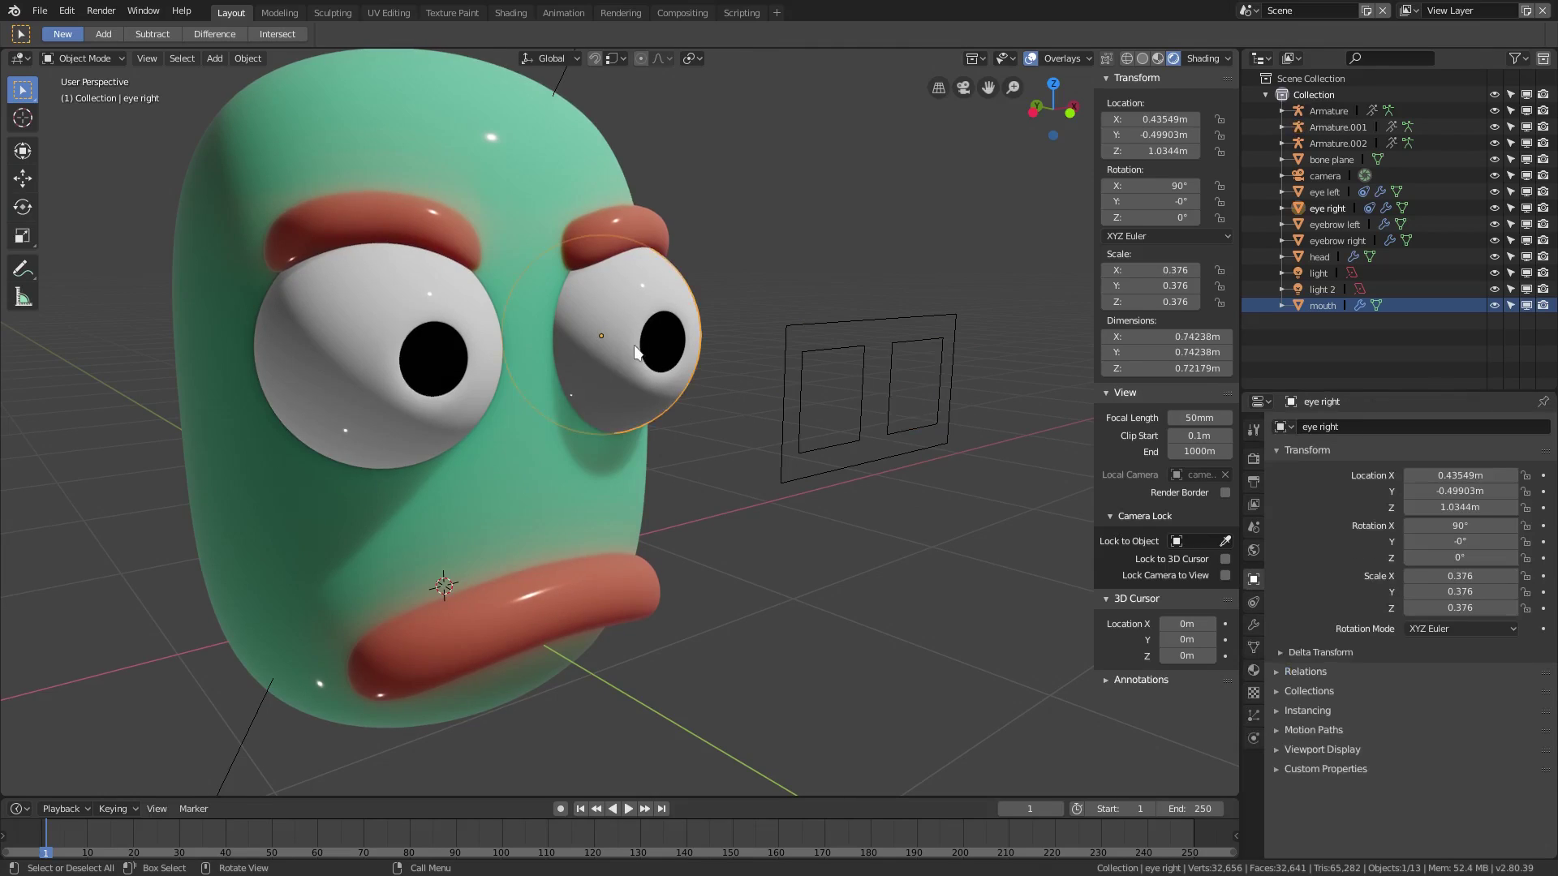
{"action": "left_click", "coordinate": [1255, 601]}
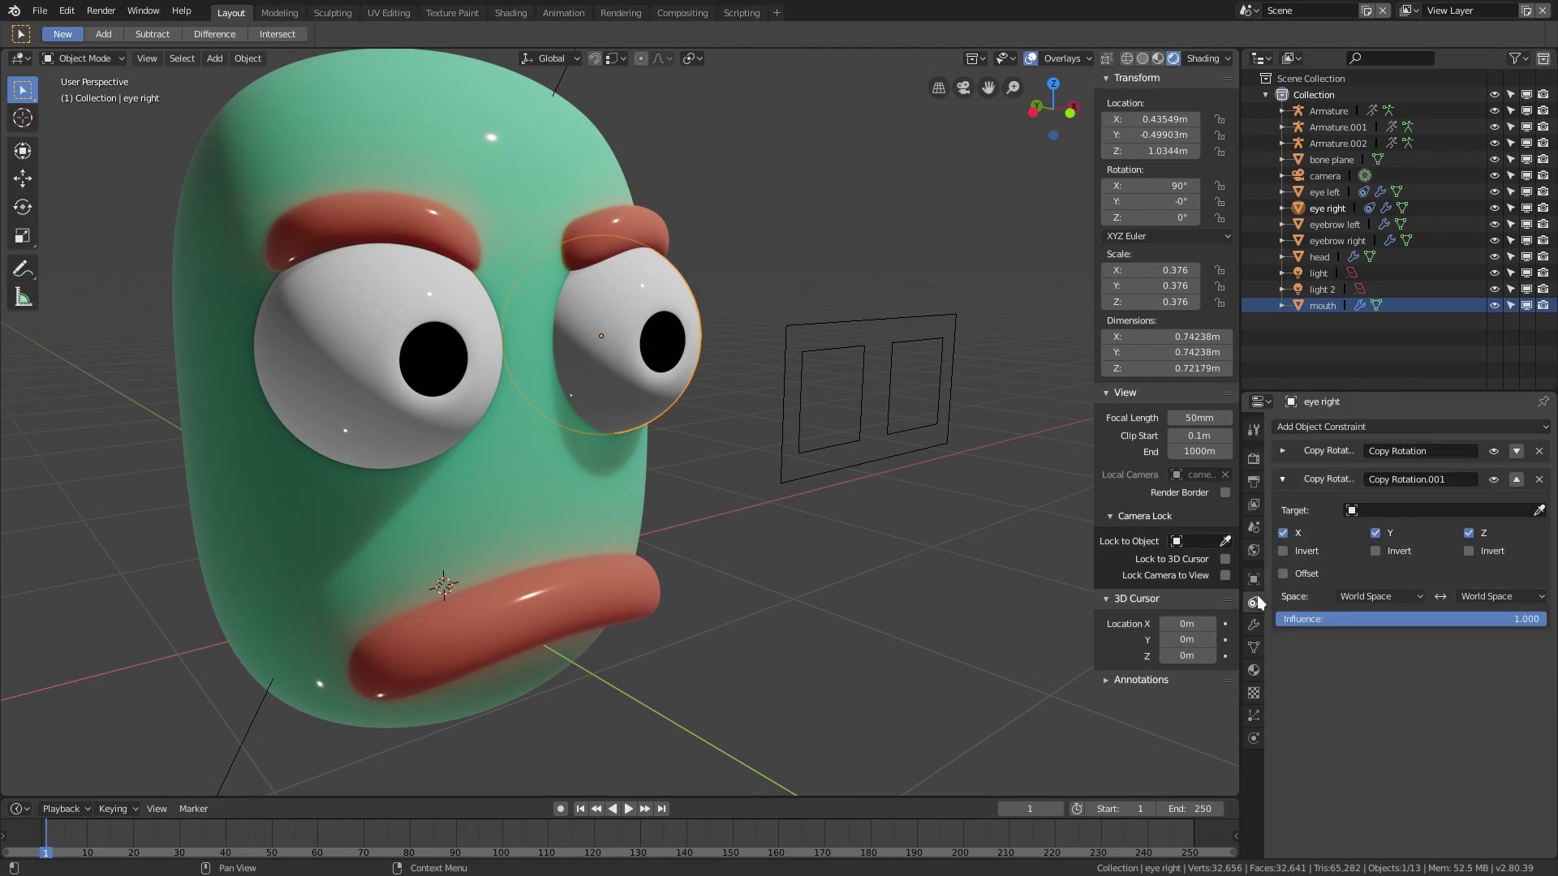
{"action": "left_click", "coordinate": [1539, 479]}
{"action": "left_click", "coordinate": [1540, 451]}
{"action": "left_click", "coordinate": [330, 405]}
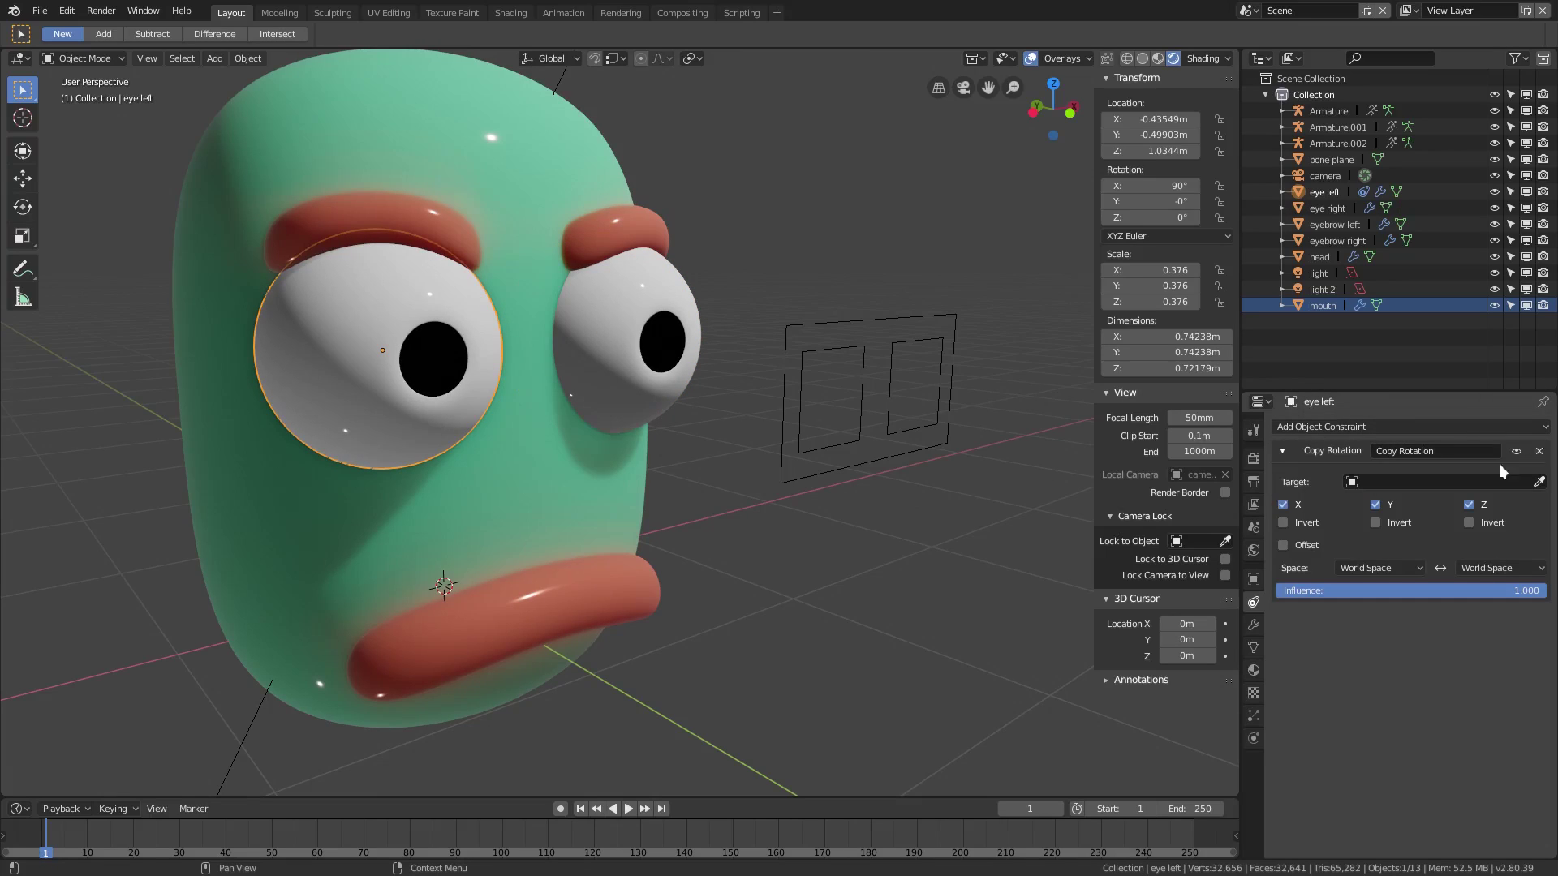
{"action": "left_click", "coordinate": [1541, 452]}
{"action": "left_click", "coordinate": [560, 595]}
{"action": "left_click", "coordinate": [552, 524]}
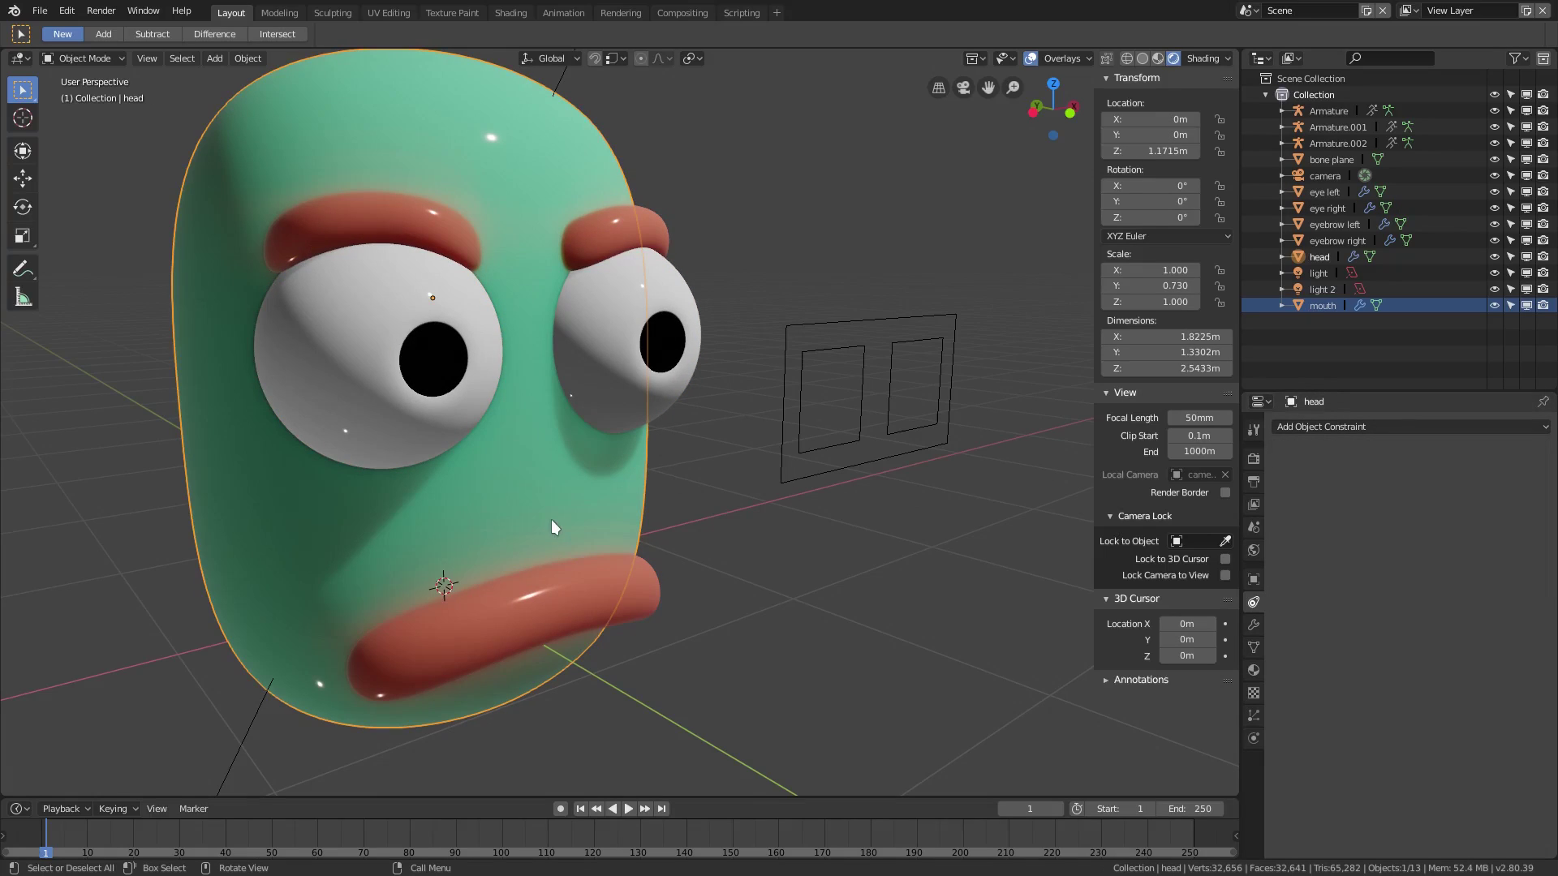
{"action": "left_click", "coordinate": [609, 237]}
{"action": "left_click", "coordinate": [324, 222]}
- Add a new Copy Rotation constraint to the eye right object, leaving its target empty
{"action": "left_click", "coordinate": [676, 387]}
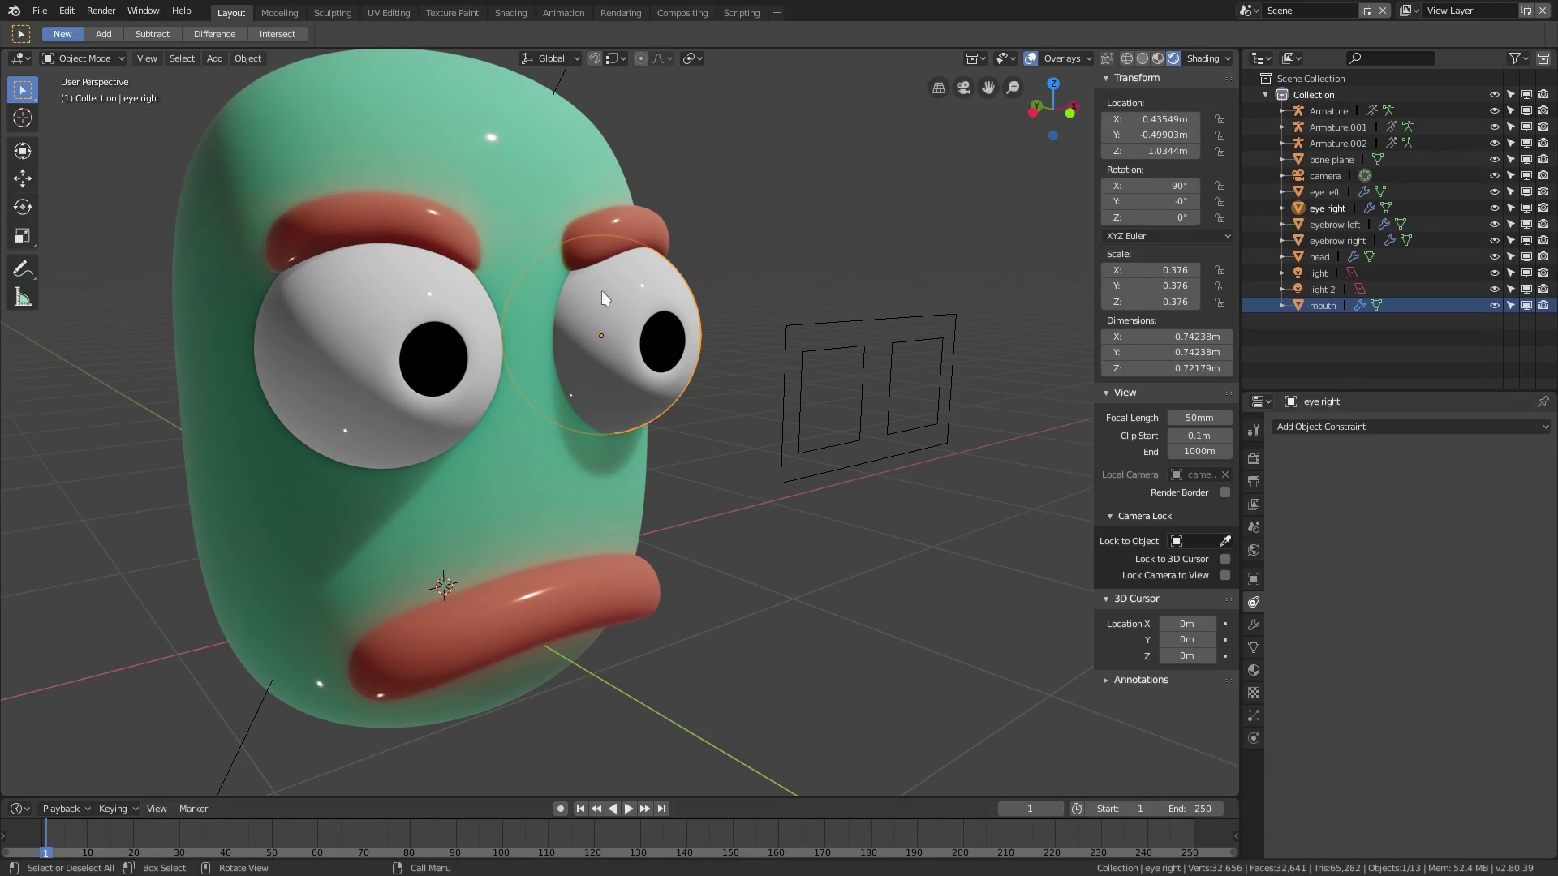
{"action": "left_click", "coordinate": [1360, 427]}
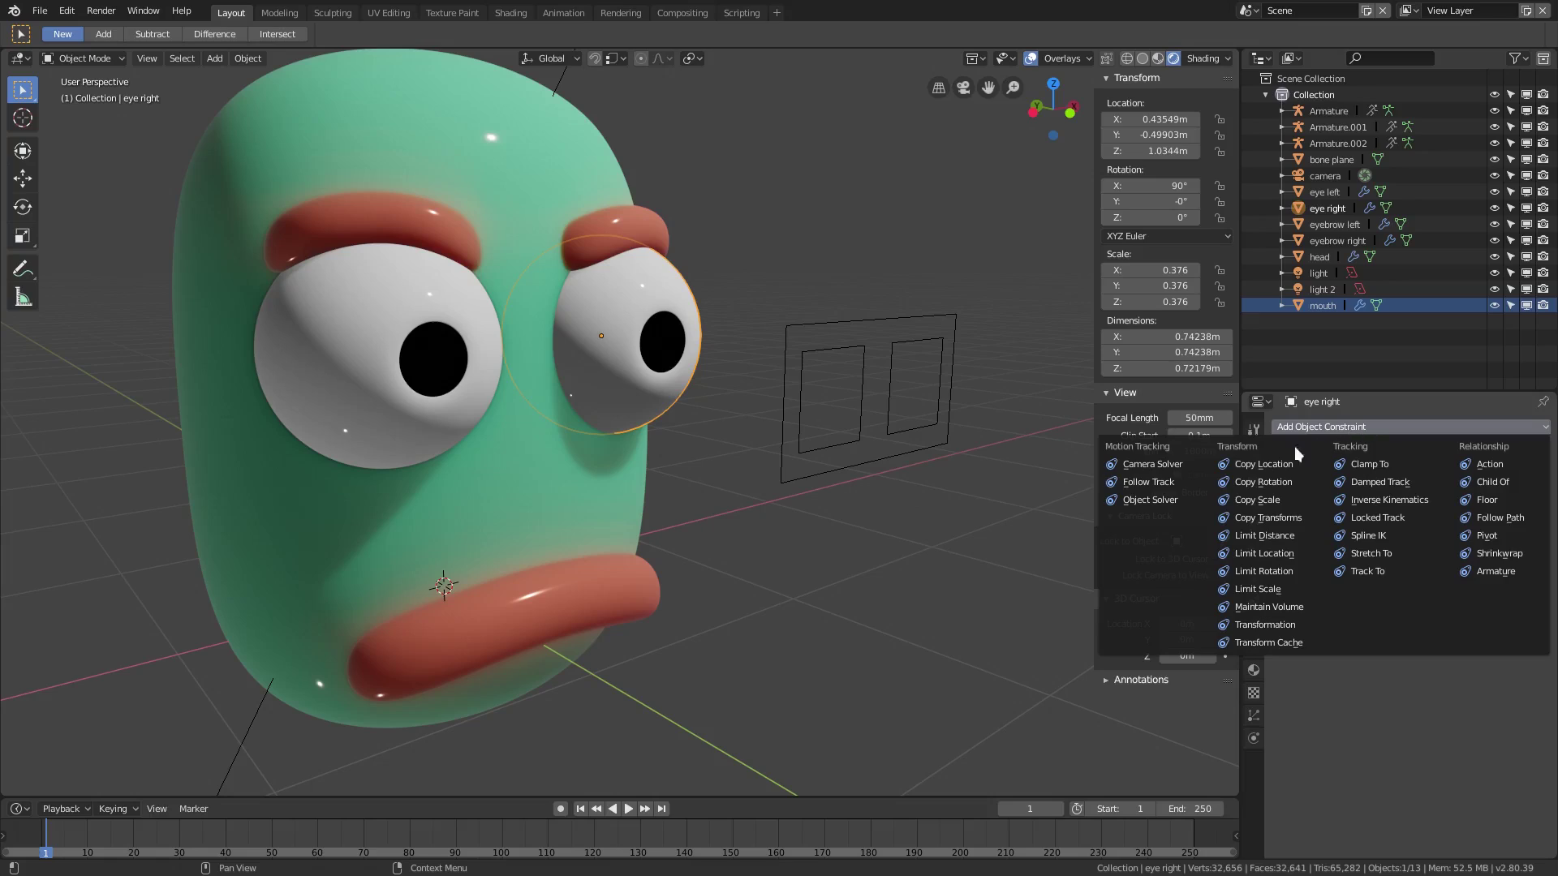
{"action": "left_click", "coordinate": [1285, 485]}
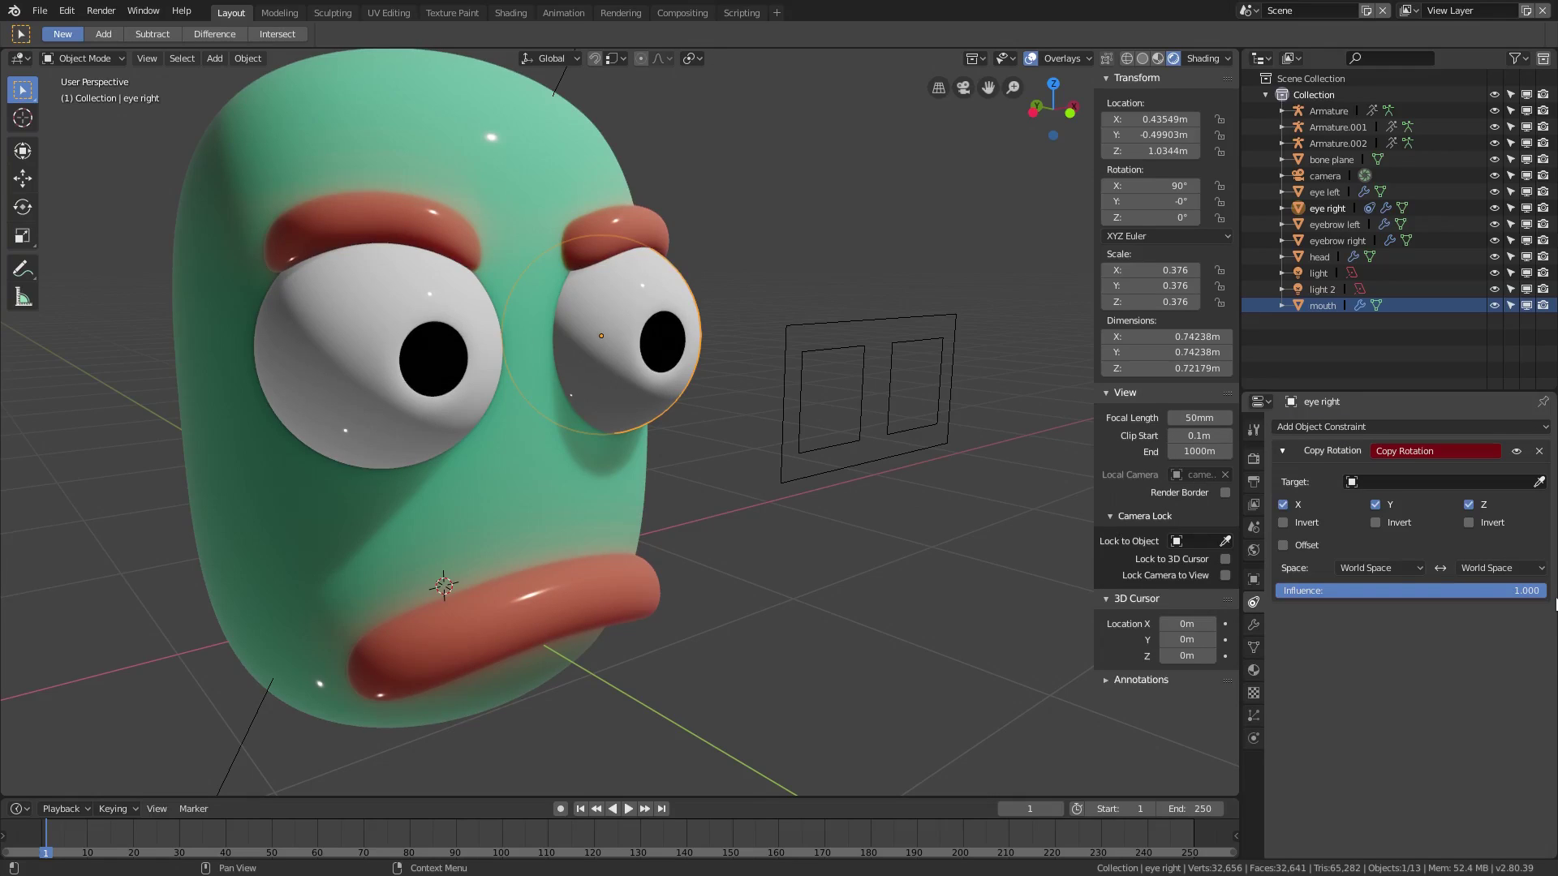
{"action": "left_click", "coordinate": [1390, 484]}
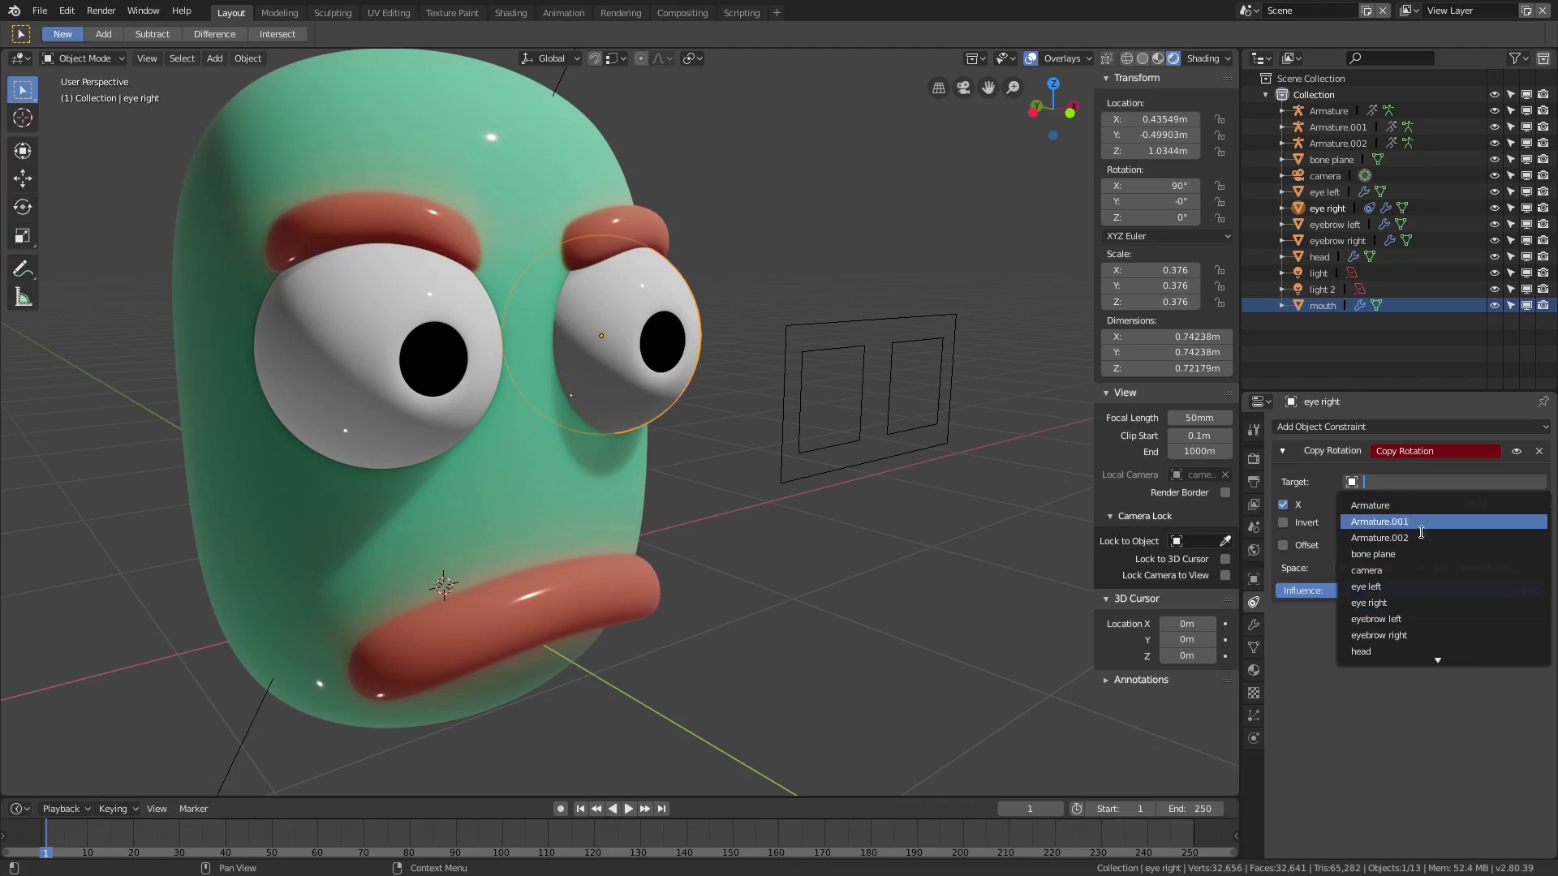
{"action": "left_click", "coordinate": [914, 431]}
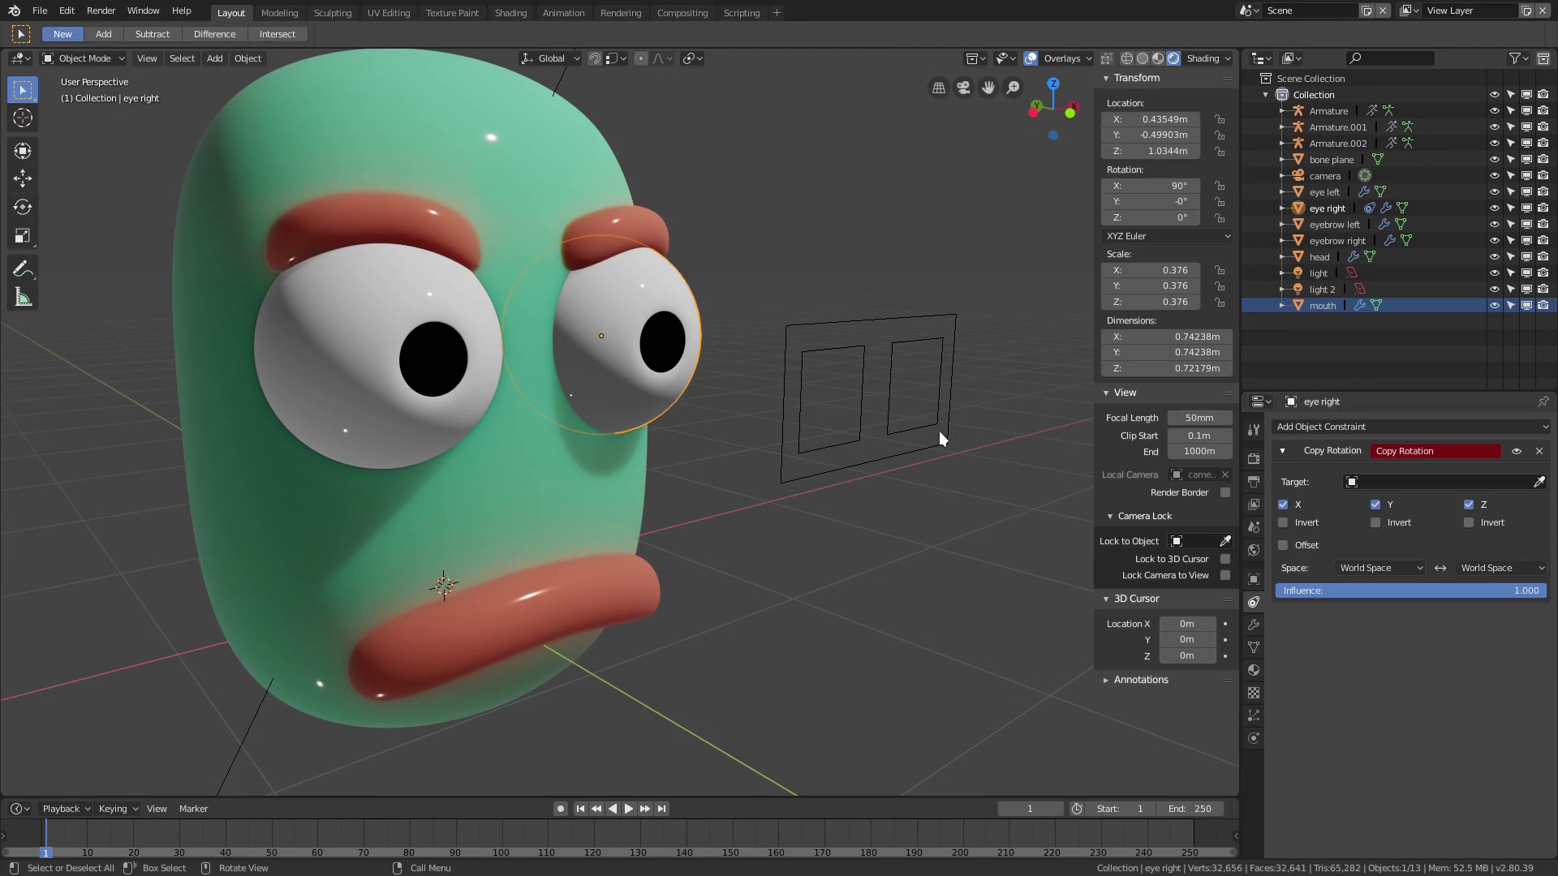
- Rename the large plane-shaped armature surrounding the two small ones as "bone eyes"
{"action": "left_click", "coordinate": [922, 427]}
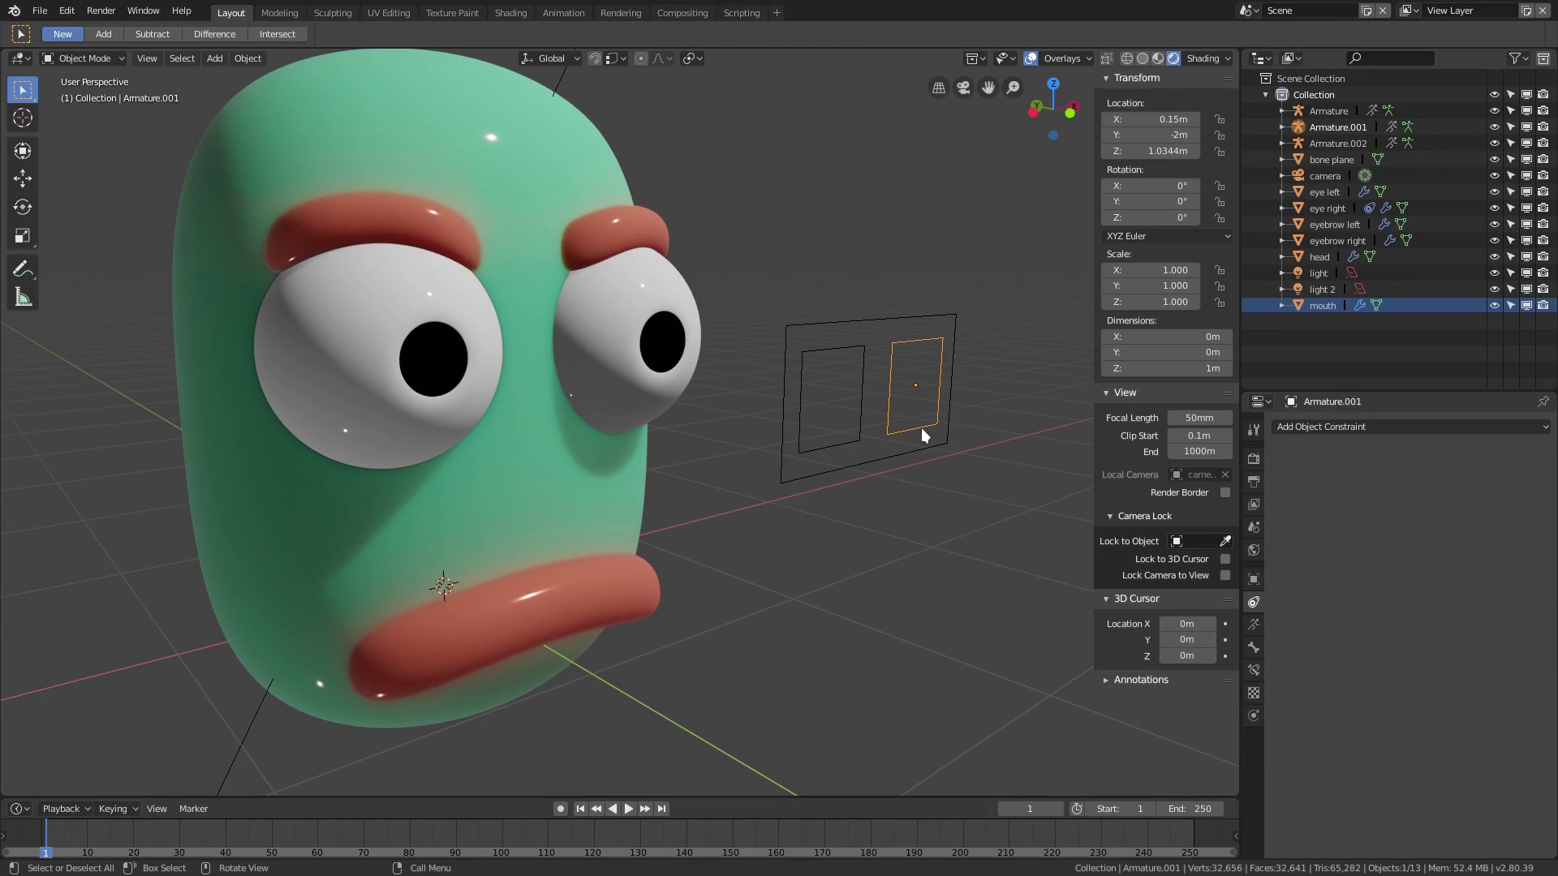
{"action": "left_click", "coordinate": [852, 427]}
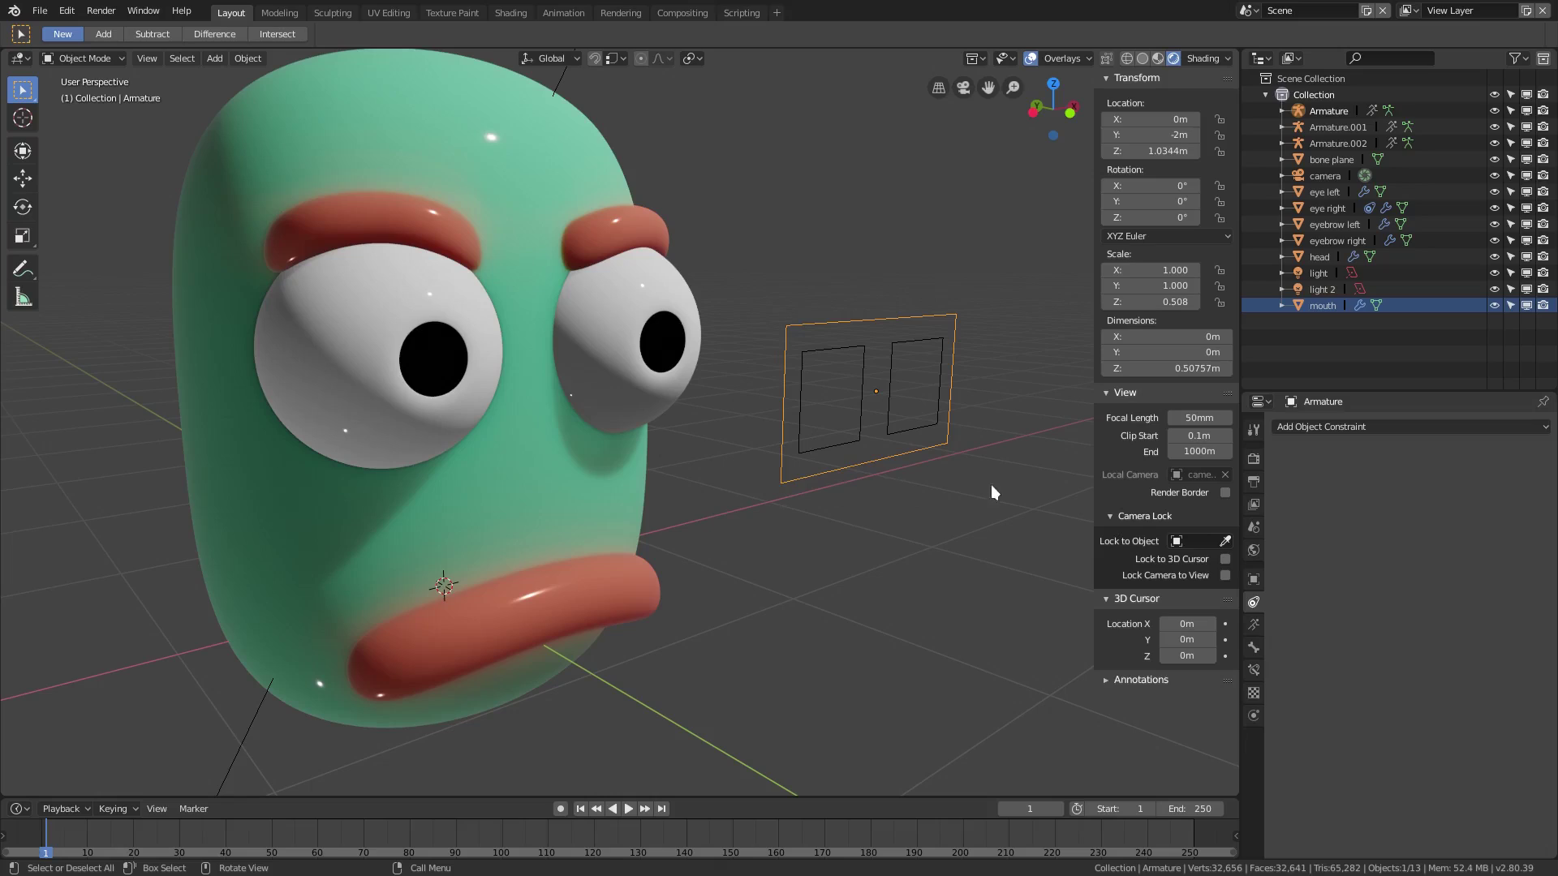
{"action": "double_click", "coordinate": [1340, 110]}
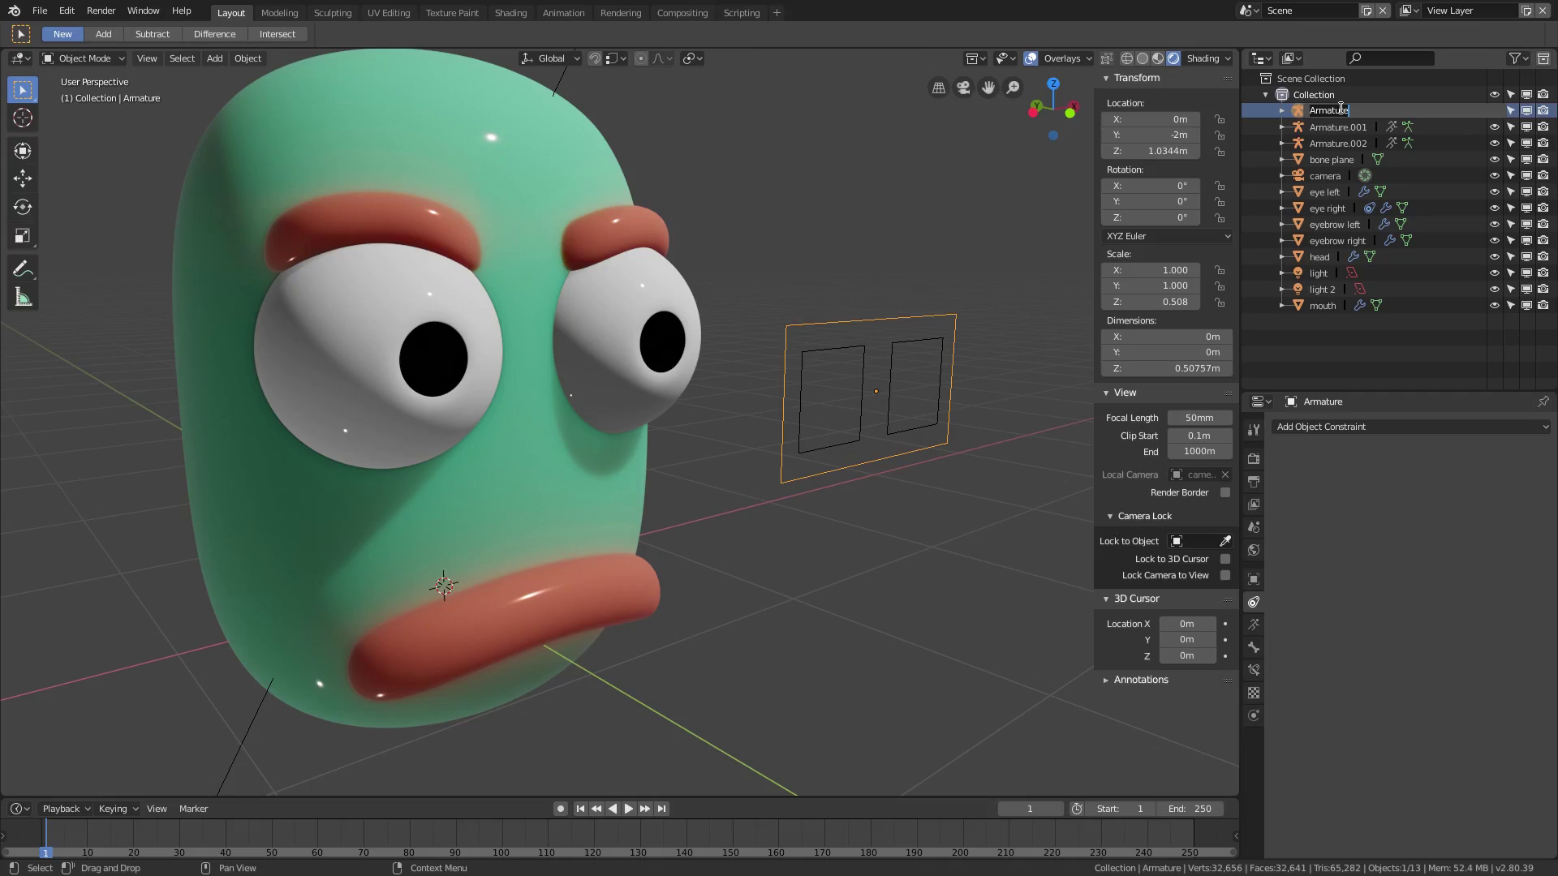
{"action": "type", "text": "bone eye"}
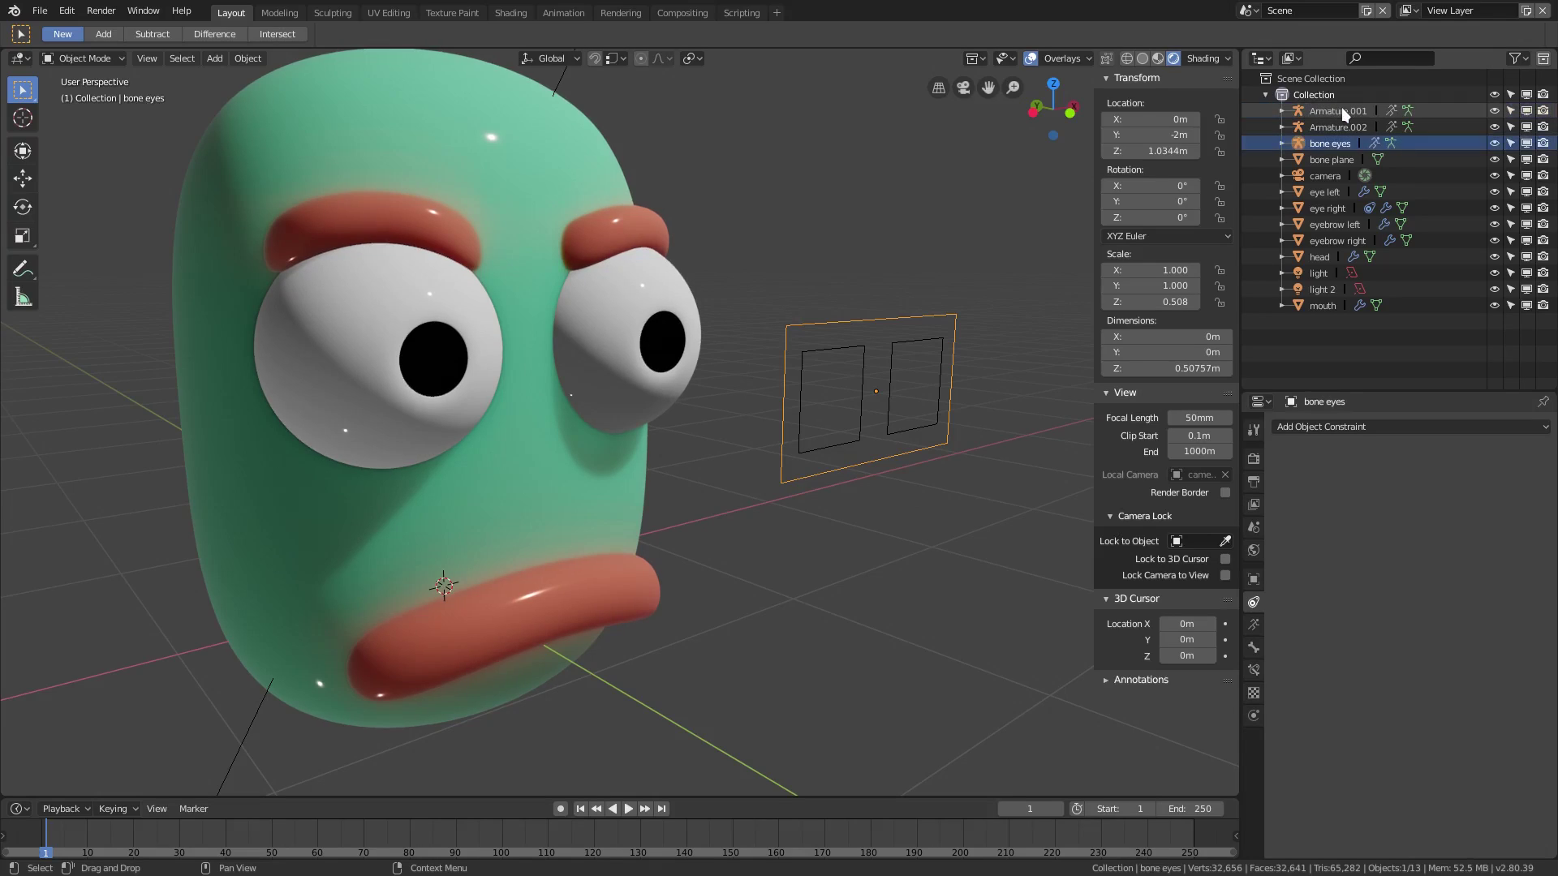
{"action": "type", "text": "s"}
{"action": "key", "text": "Return"}
- Rename Armature.001, the small plane-shaped armature for the right eye, as "bone right eye"
{"action": "left_click", "coordinate": [1338, 111]}
{"action": "double_click", "coordinate": [1350, 110]}
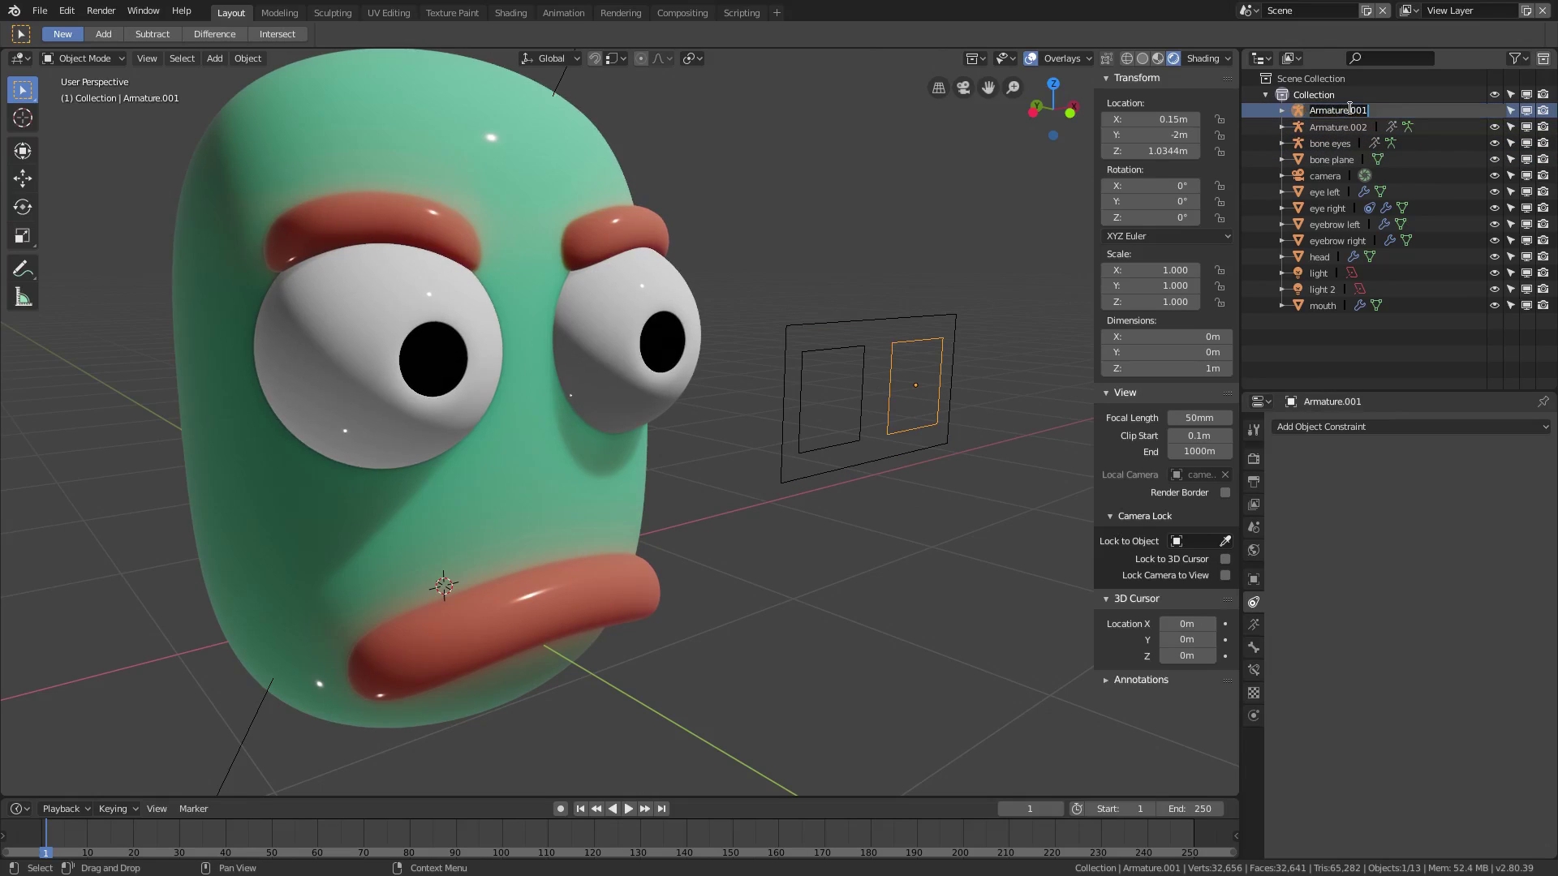
{"action": "type", "text": "bon"}
{"action": "type", "text": "e right eye"}
{"action": "key", "text": "Return"}
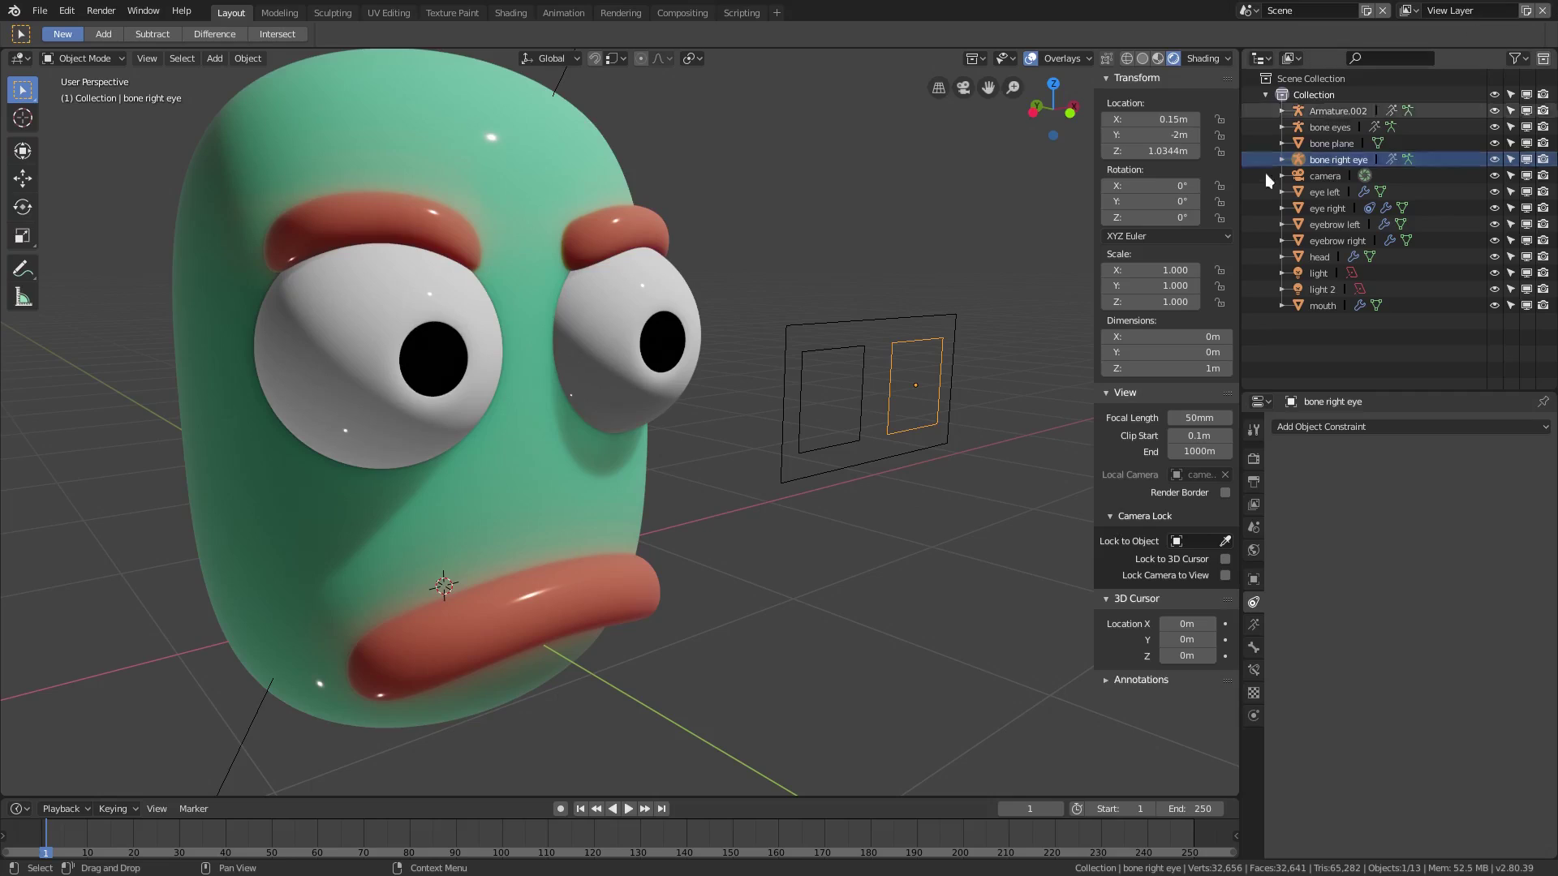
- Rename Armature.002, the other small plane-shaped armature, as "bone left eye"
{"action": "double_click", "coordinate": [1330, 110]}
{"action": "type", "text": "bone"}
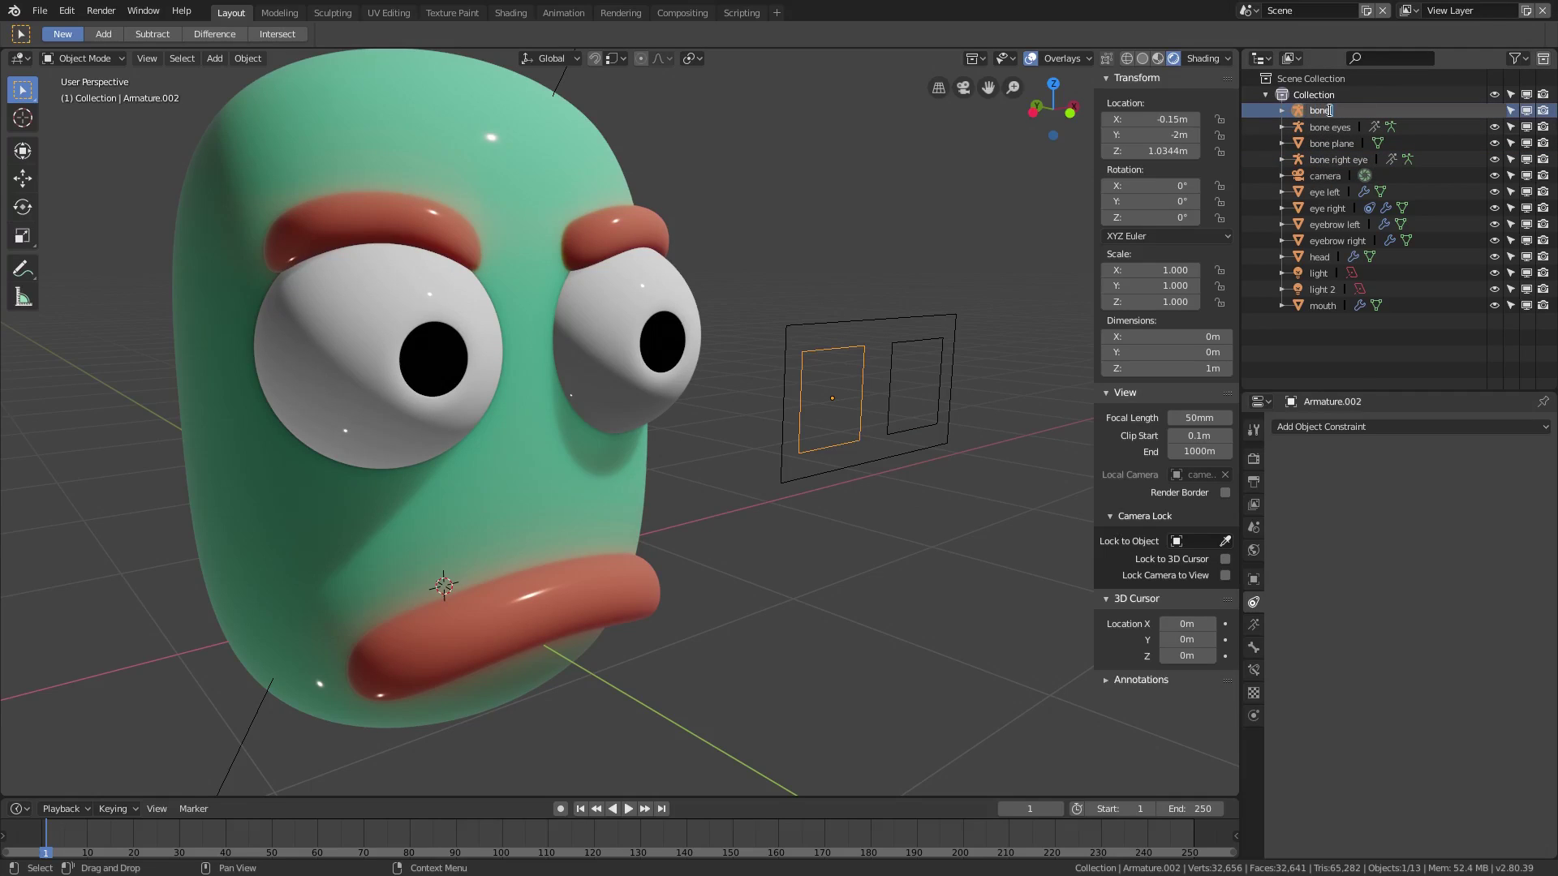
{"action": "type", "text": " left eye"}
{"action": "key", "text": "Return"}
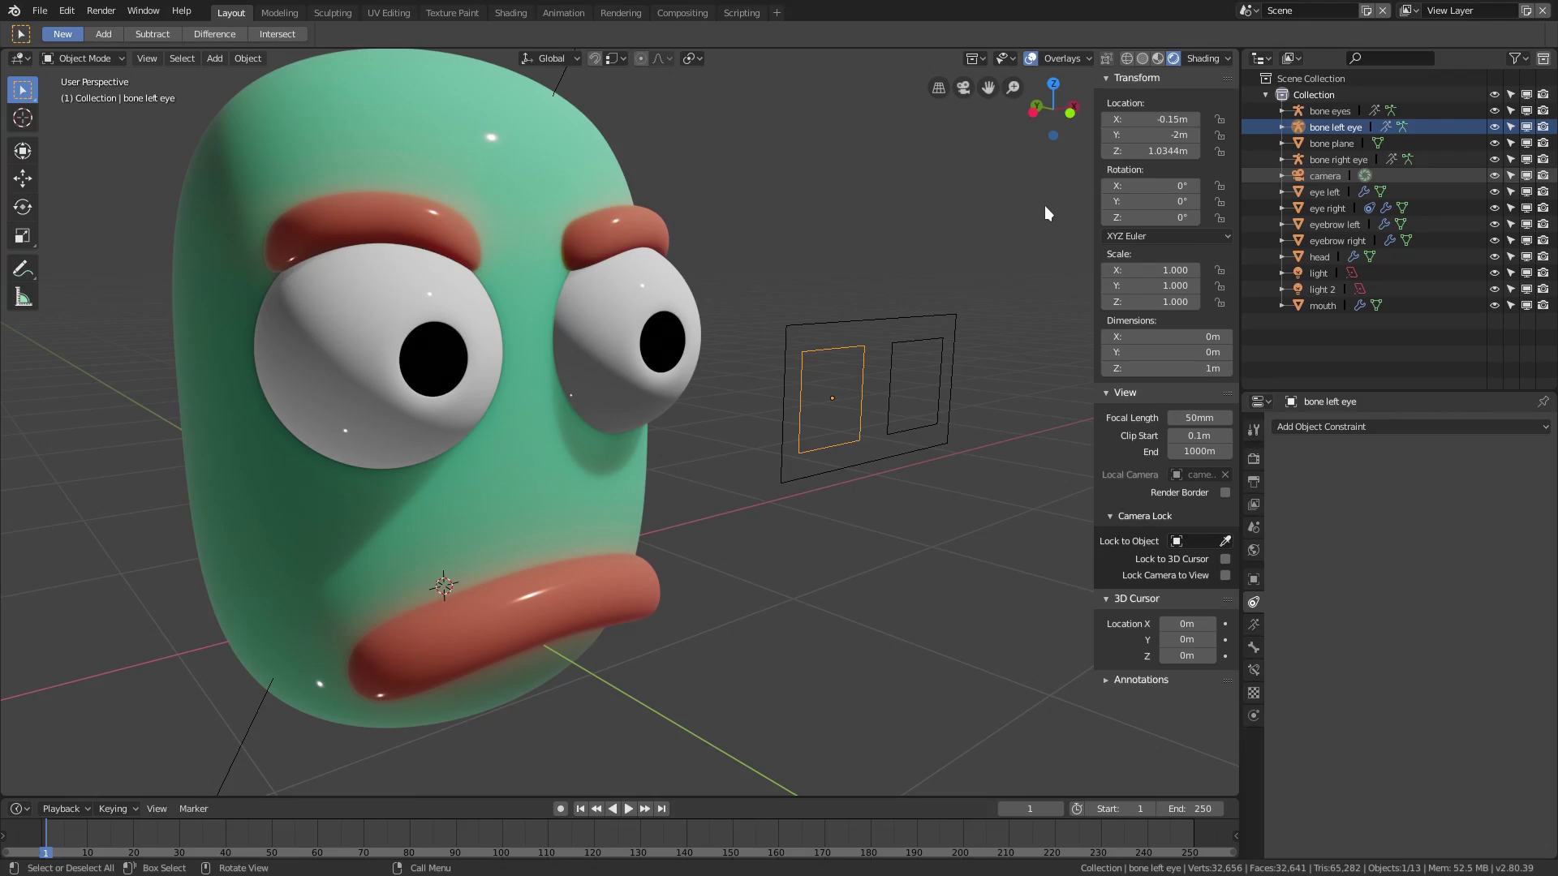
- Set "bone right eye" as the target of the Copy Rotation constraint on the eye right object
{"action": "middle_click_drag", "start_coordinate": [974, 271], "coordinate": [960, 283]}
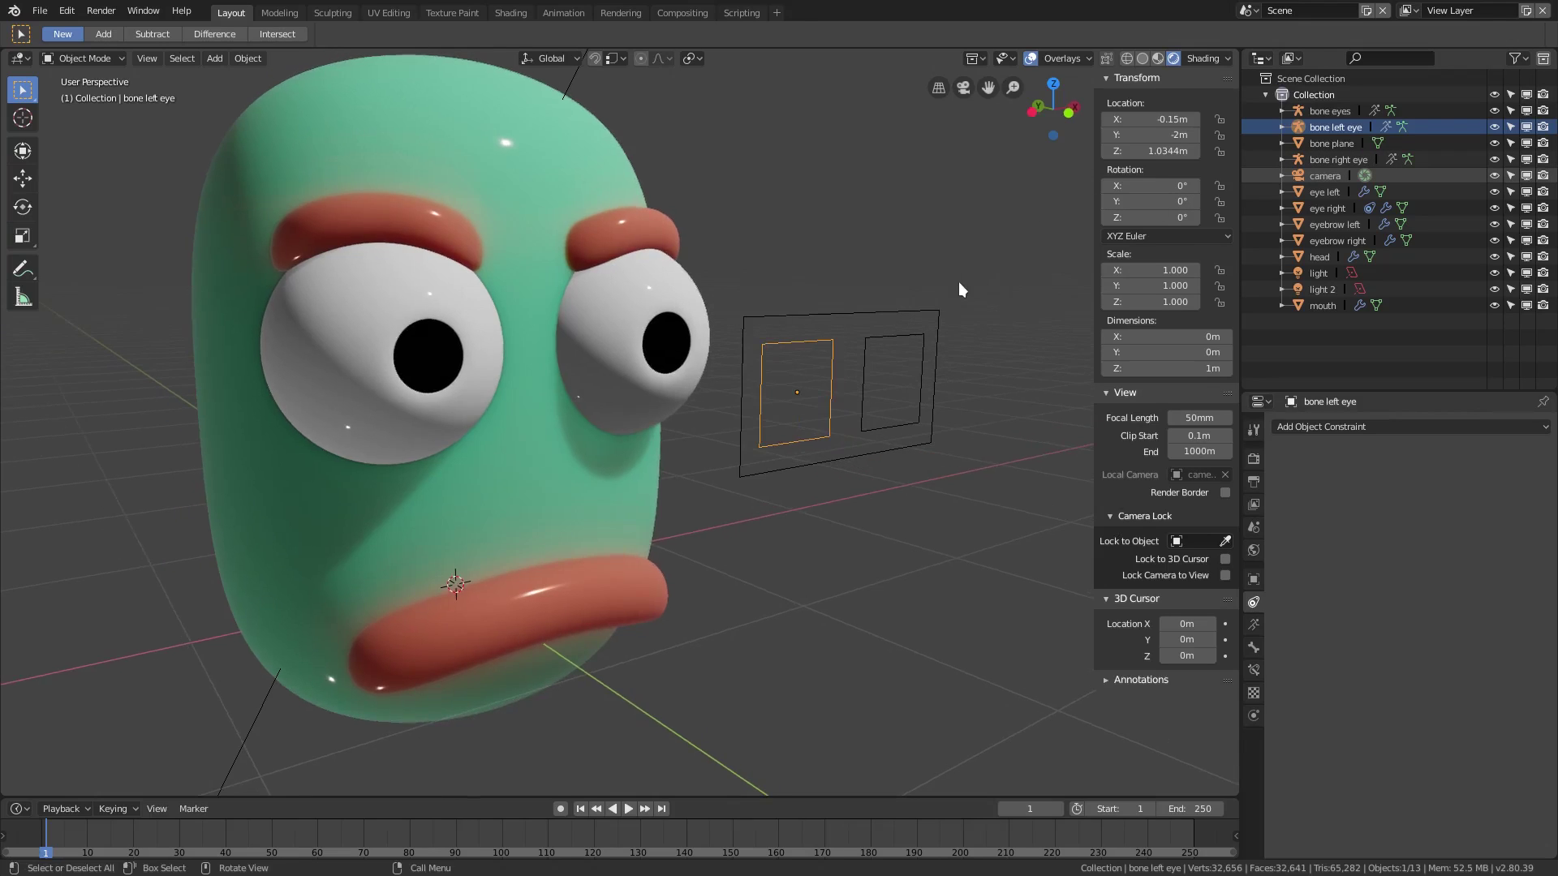
{"action": "left_click", "coordinate": [654, 316]}
{"action": "middle_click_drag", "start_coordinate": [654, 317], "coordinate": [662, 330]}
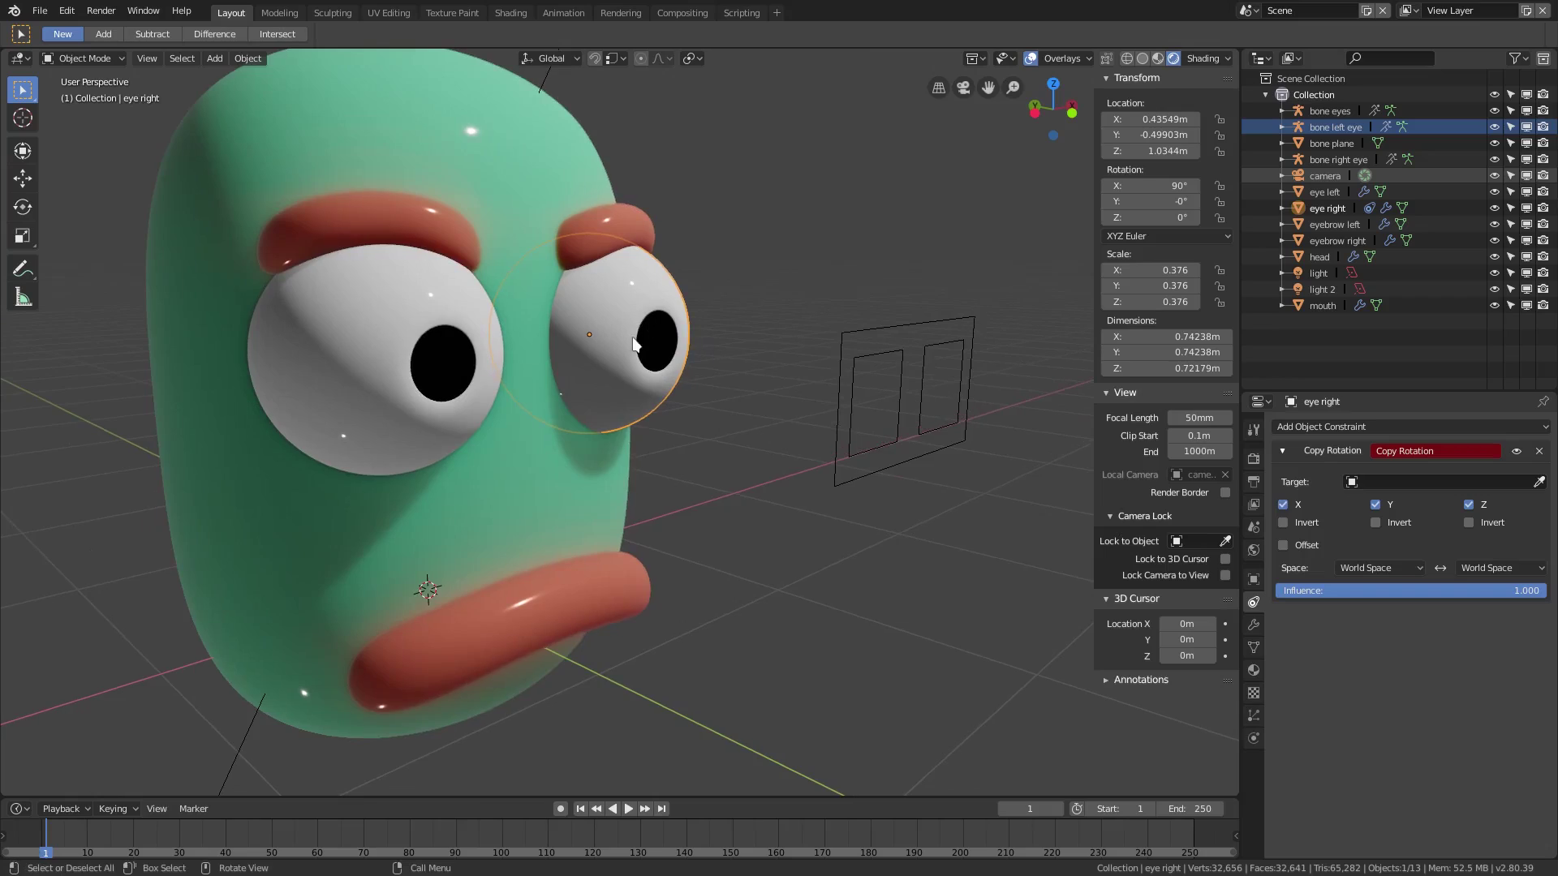
{"action": "left_click", "coordinate": [1405, 482]}
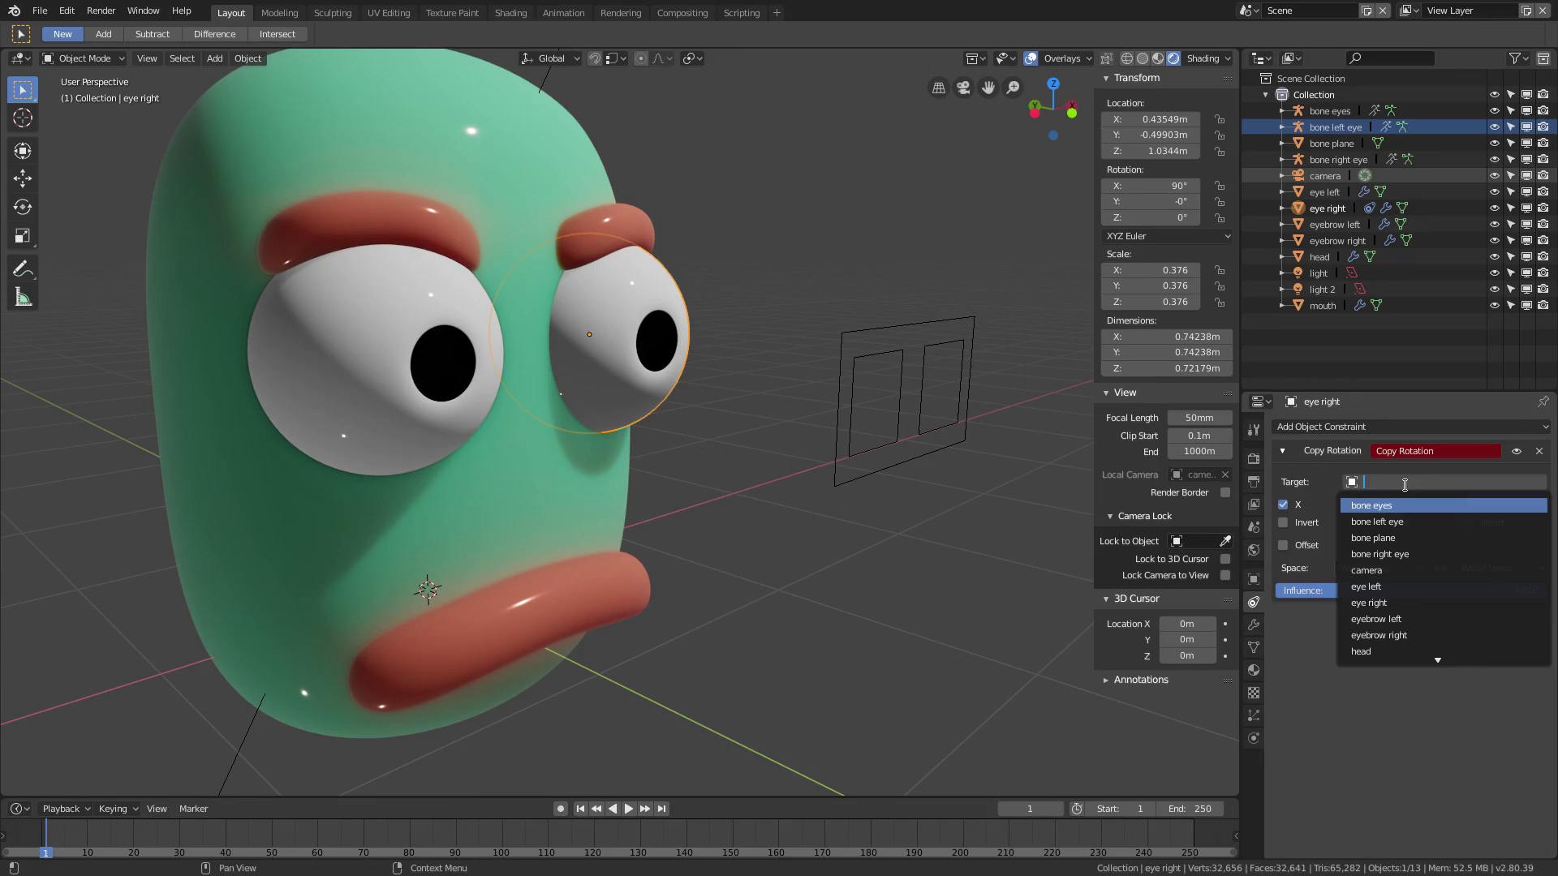
{"action": "left_click", "coordinate": [1407, 555]}
{"action": "middle_click_drag", "start_coordinate": [835, 537], "coordinate": [762, 347]}
- Rotate the bone right eye armature 90° about the global X axis in Object Mode
{"action": "left_click", "coordinate": [857, 361]}
{"action": "middle_click_drag", "start_coordinate": [857, 361], "coordinate": [878, 371]}
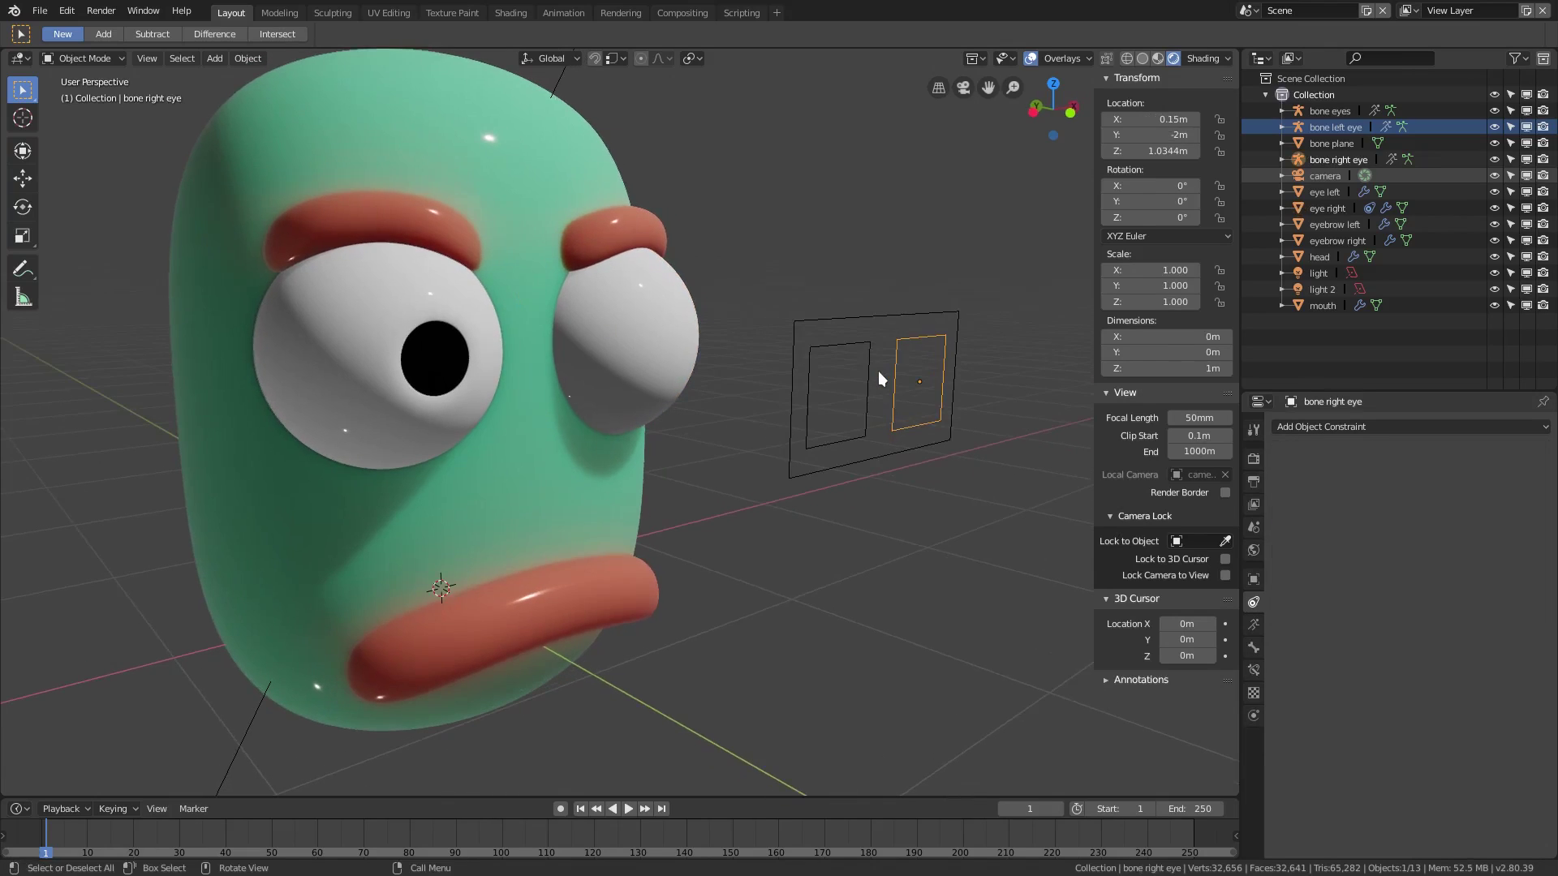
{"action": "key", "text": "r"}
{"action": "key", "text": "x"}
{"action": "type", "text": "90"}
{"action": "key", "text": "Return"}
{"action": "middle_click_drag", "start_coordinate": [721, 448], "coordinate": [709, 446]}
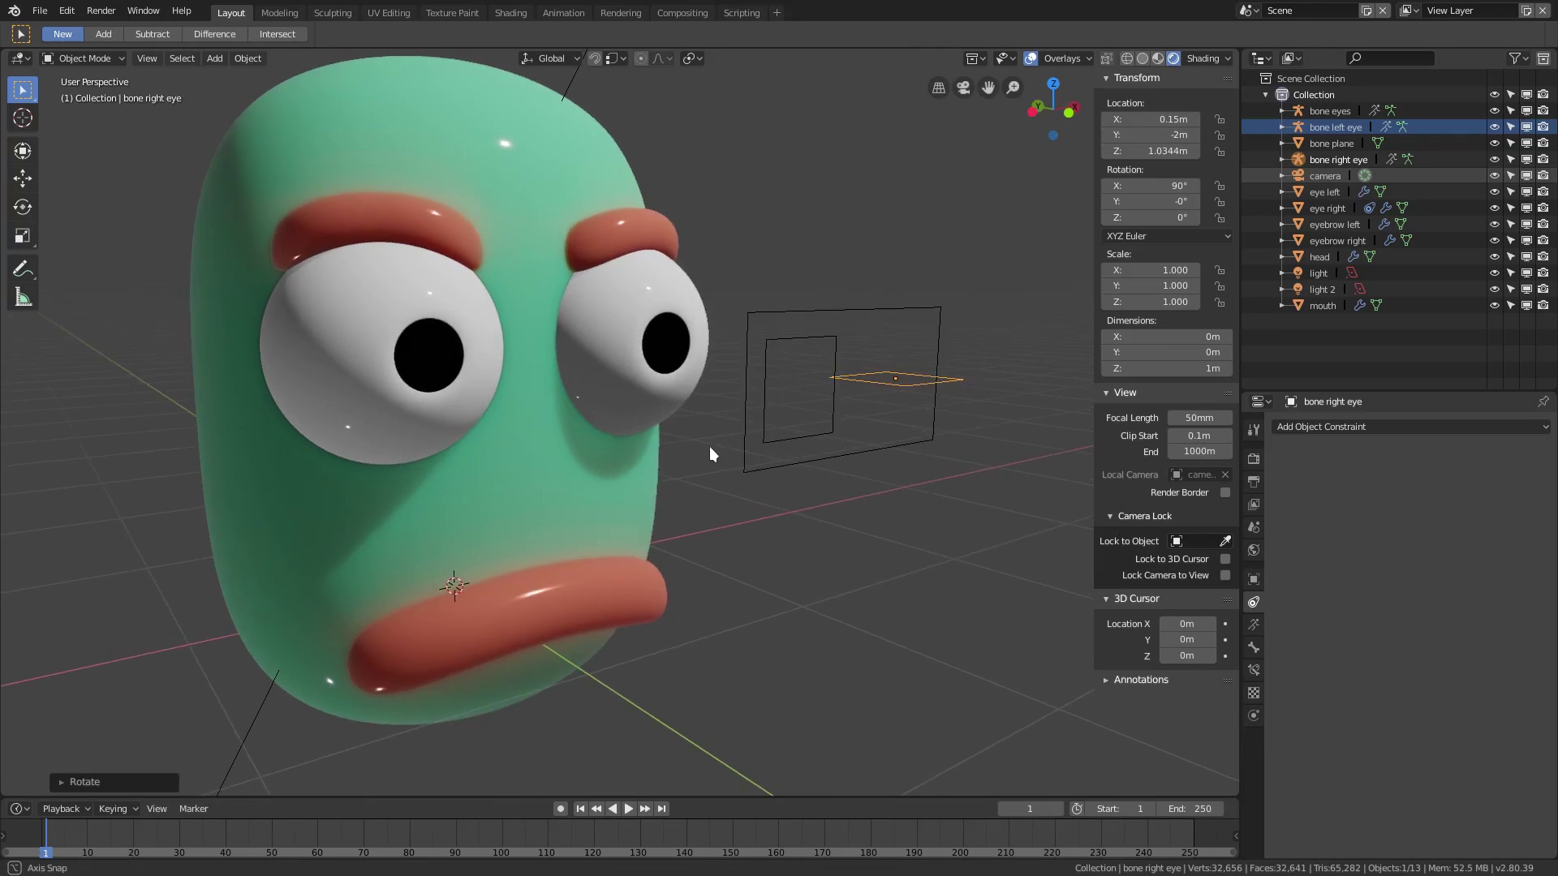
- Try rotating the whole bone of bone right eye 90° about the global X axis in Edit Mode
{"action": "key", "text": "Tab"}
{"action": "right_click", "coordinate": [998, 413]}
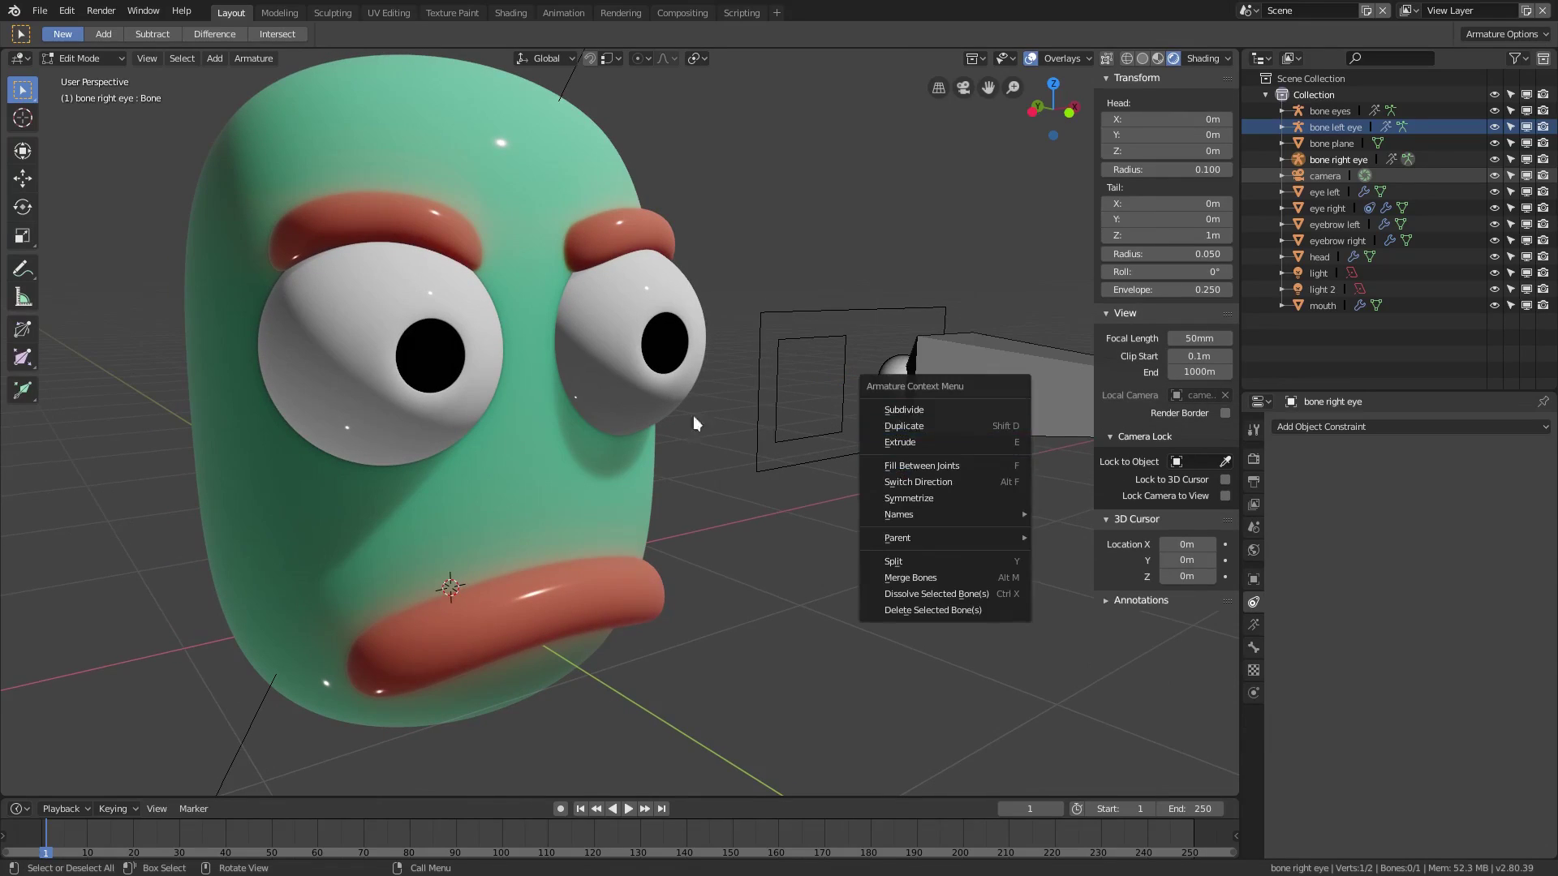
{"action": "left_click", "coordinate": [992, 396]}
{"action": "scroll", "coordinate": [904, 484], "scroll_direction": "down", "scroll_amount": 4}
{"action": "scroll", "coordinate": [860, 469], "scroll_direction": "up", "scroll_amount": 1}
{"action": "key", "text": "Tab"}
{"action": "key", "text": "Tab"}
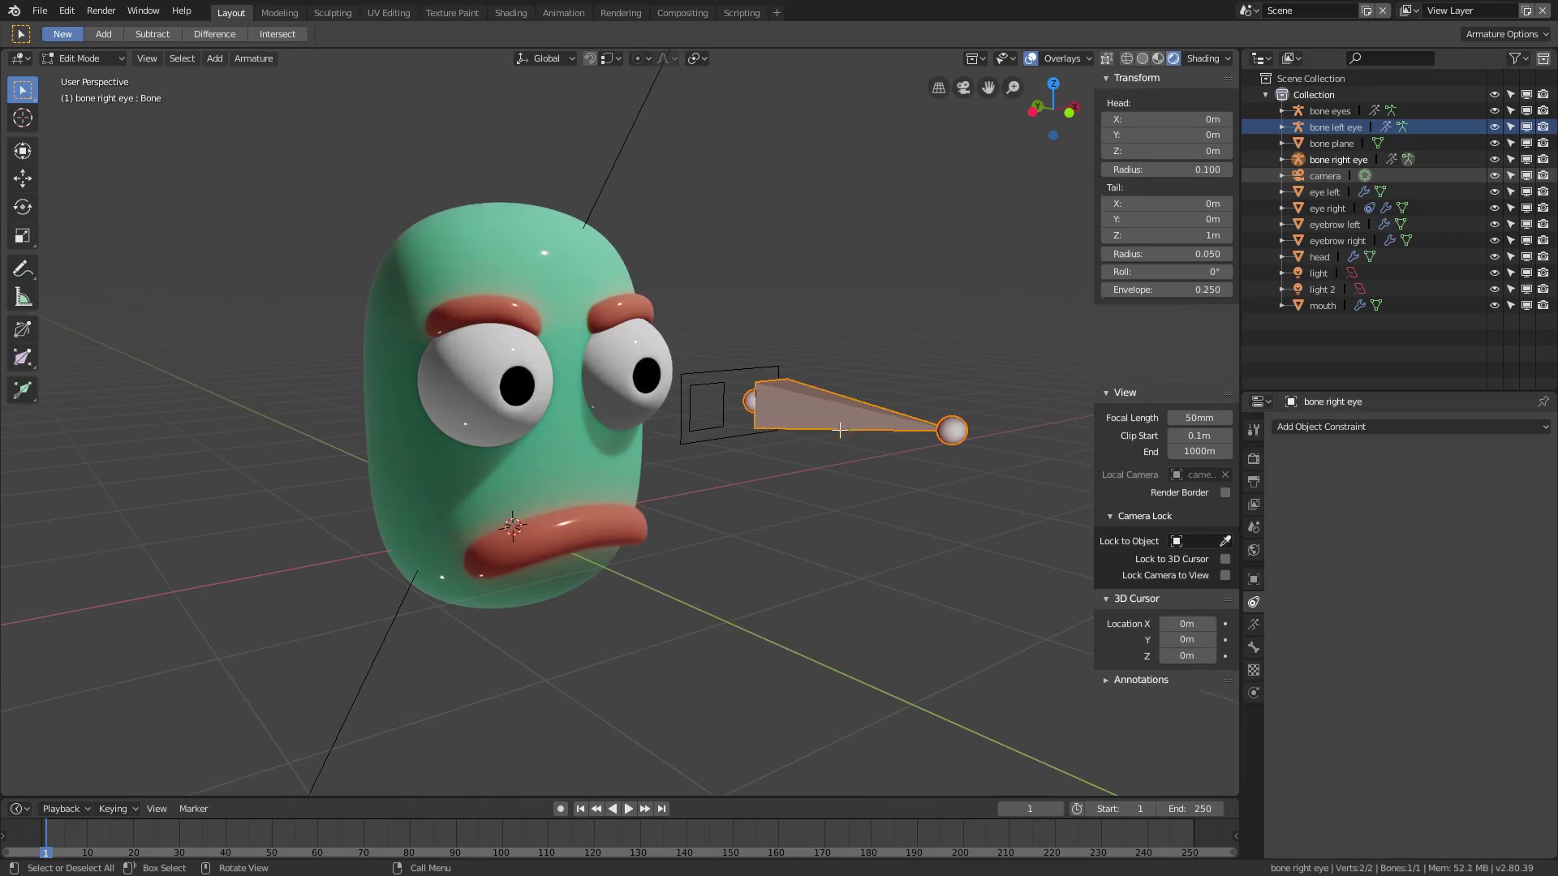
{"action": "middle_click_drag", "start_coordinate": [872, 435], "coordinate": [833, 441], "text": "shift"}
{"action": "type", "text": "rx"}
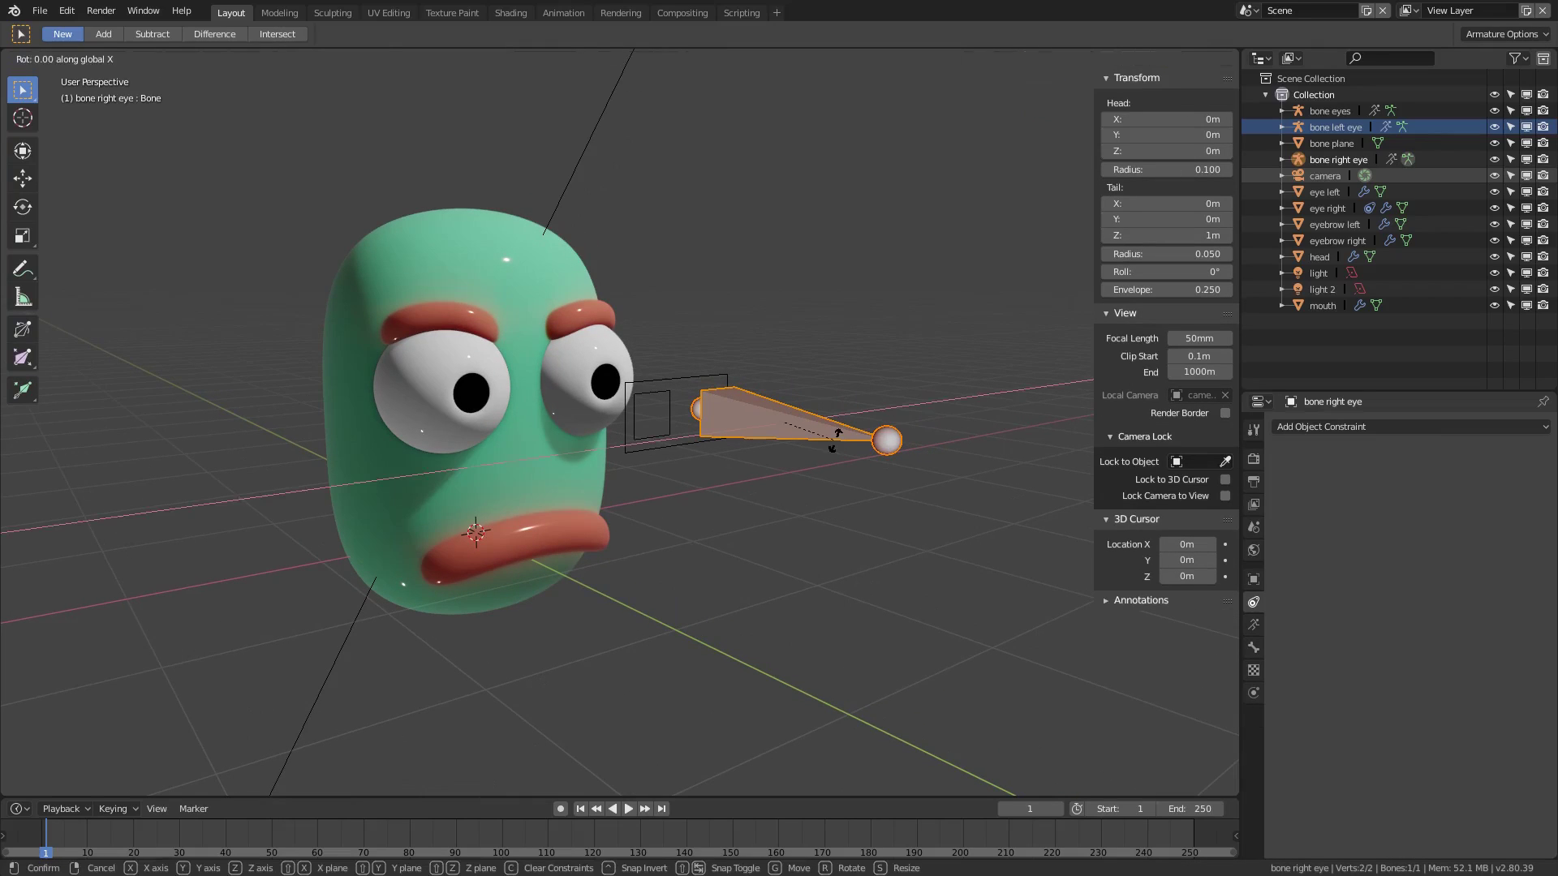
{"action": "type", "text": "90"}
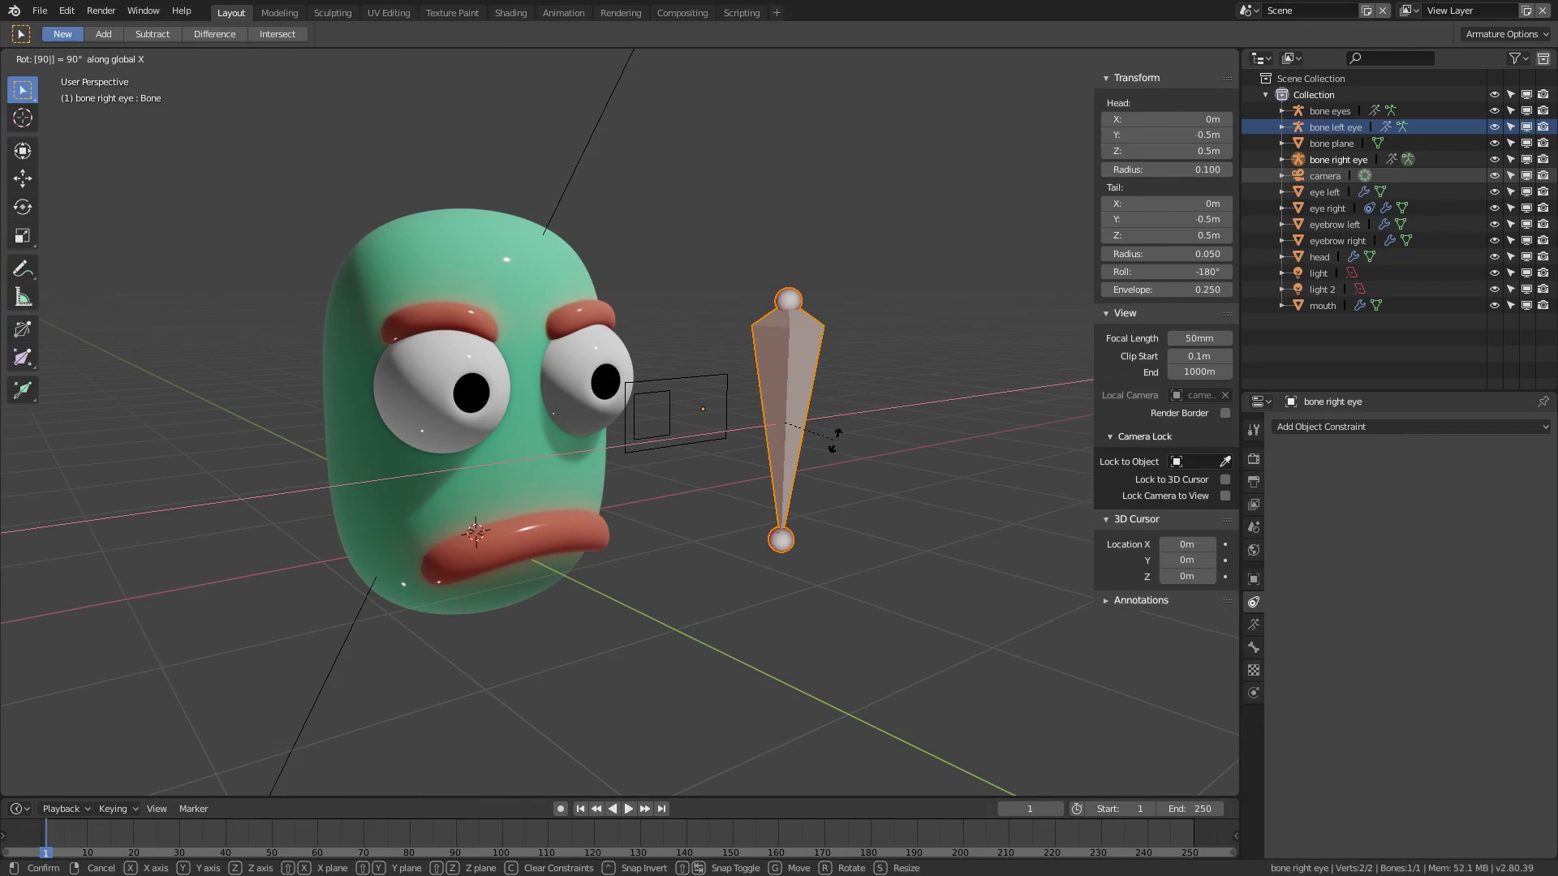
{"action": "key", "text": "Return"}
- Inspect the bone right eye armature from the side and undo the bone's Edit Mode rotation
{"action": "key", "text": "Tab"}
{"action": "middle_click_drag", "start_coordinate": [835, 440], "coordinate": [747, 499]}
{"action": "key", "text": "Tab"}
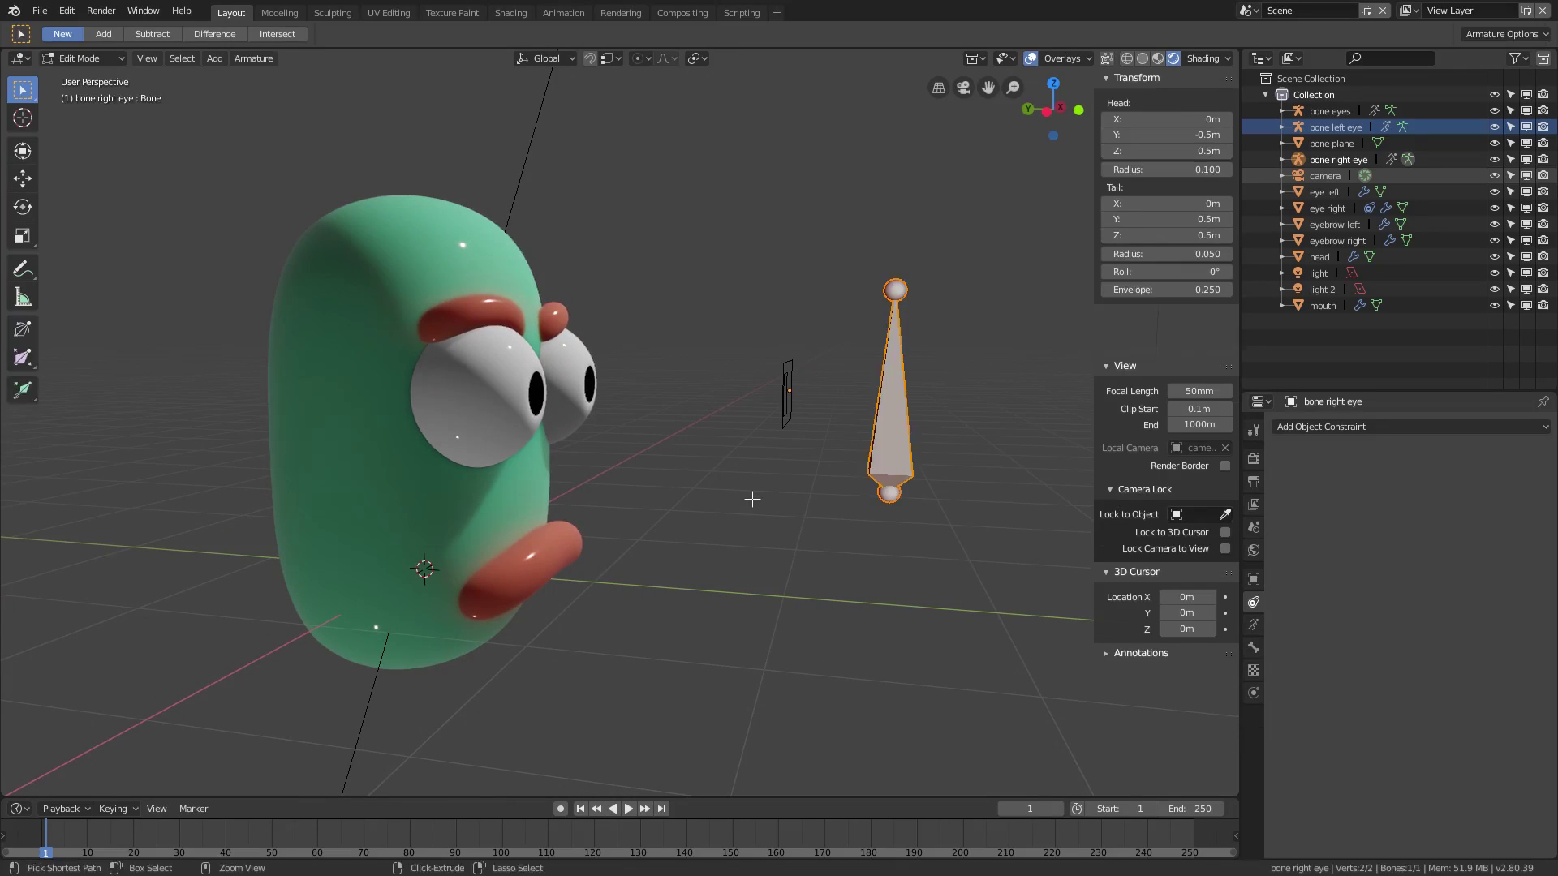
{"action": "key", "text": "ctrl+z"}
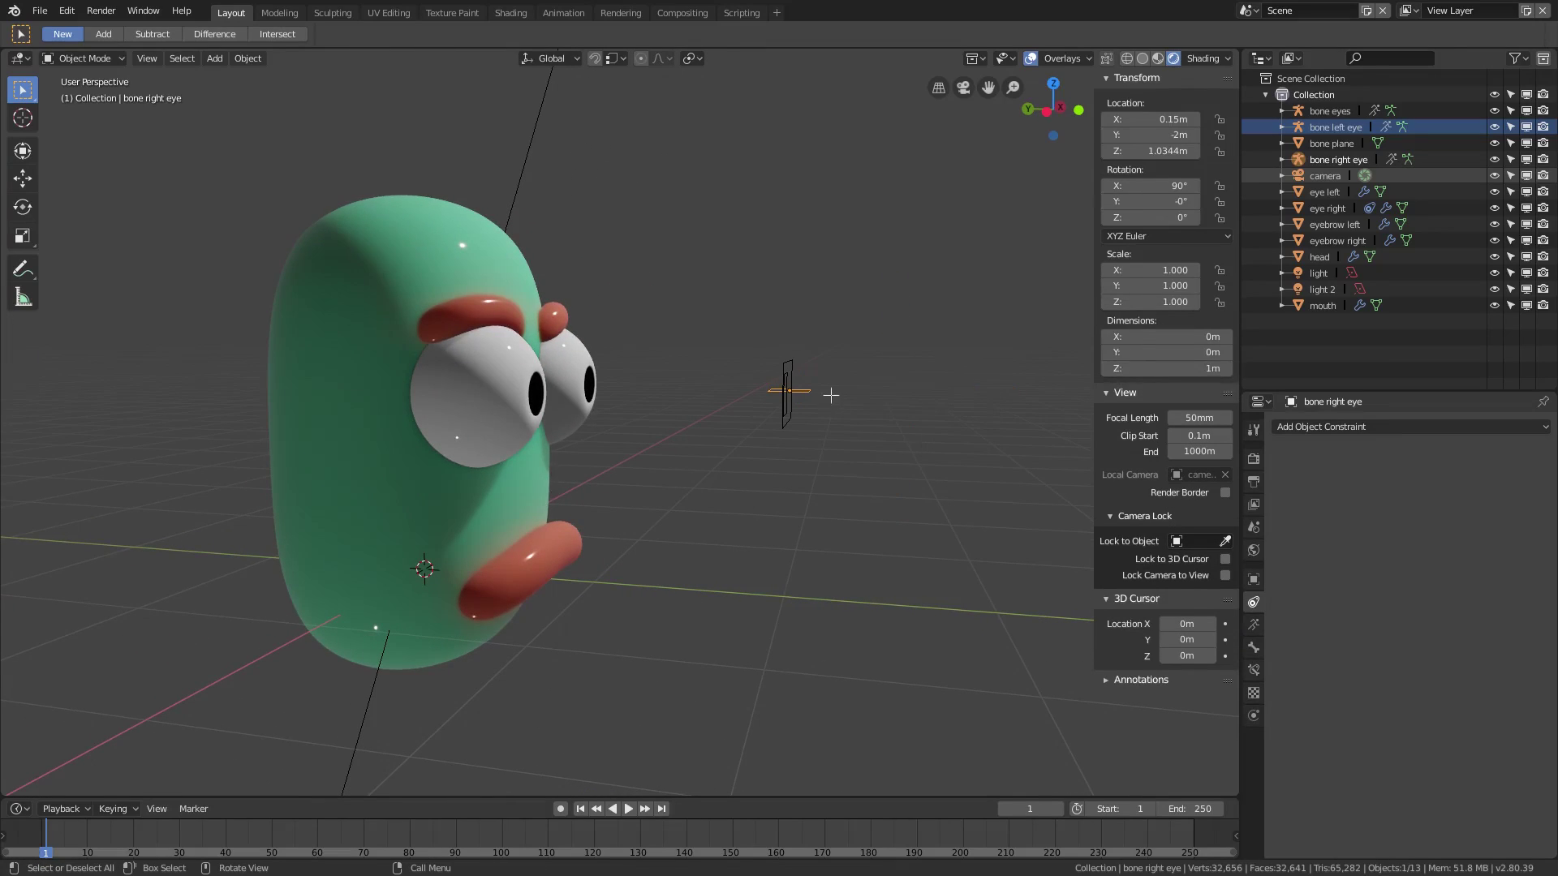
- In Edit Mode, set the tail Z of the bone right eye bone to -0.2 m
{"action": "right_click", "coordinate": [965, 393]}
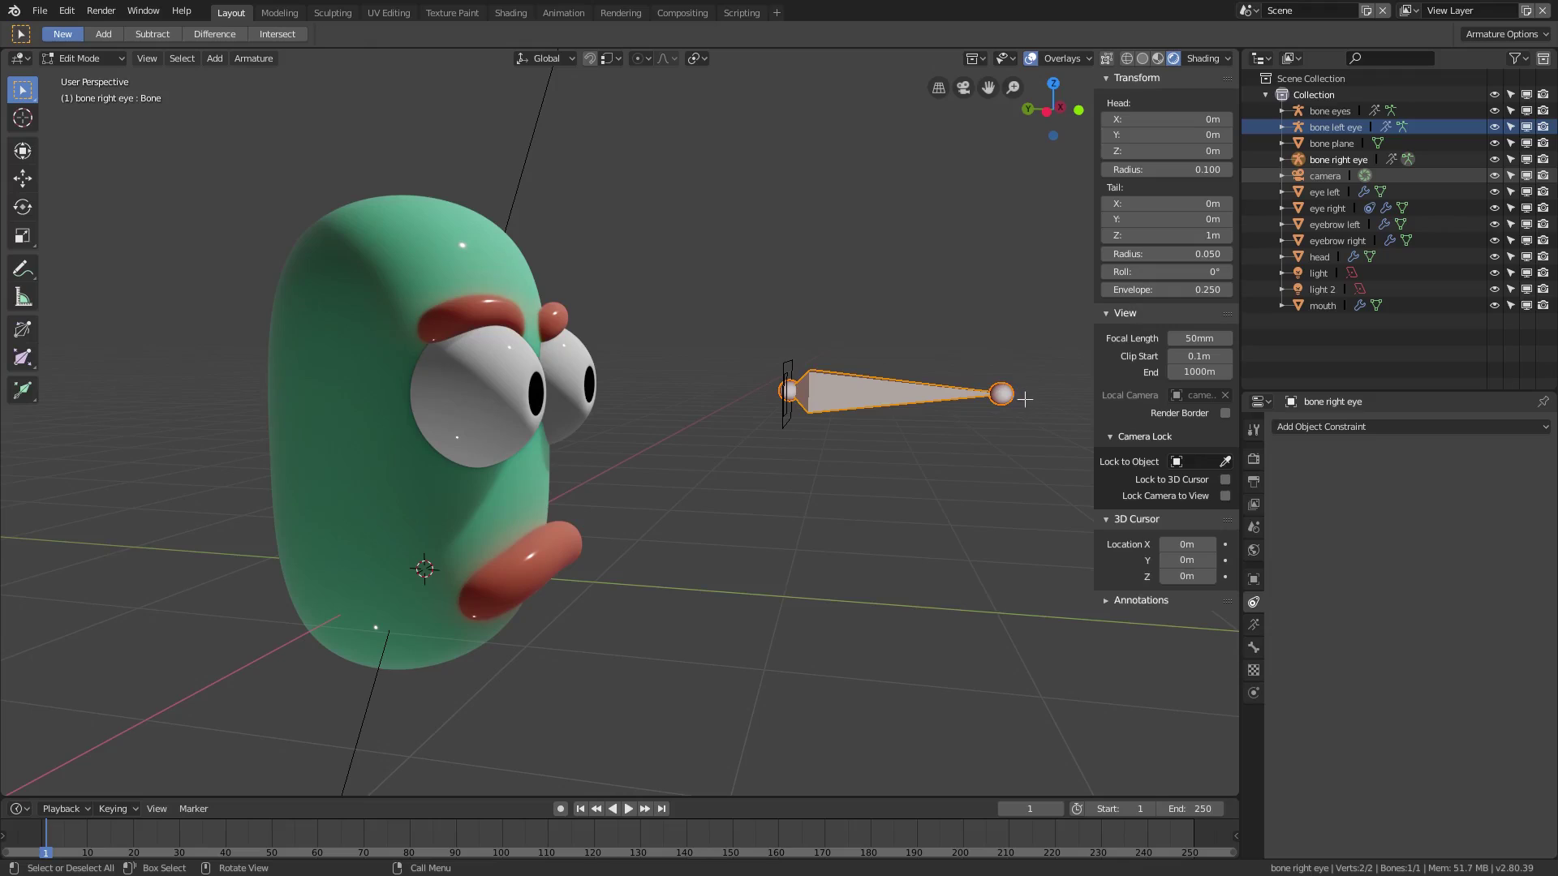
{"action": "left_click", "coordinate": [1003, 393]}
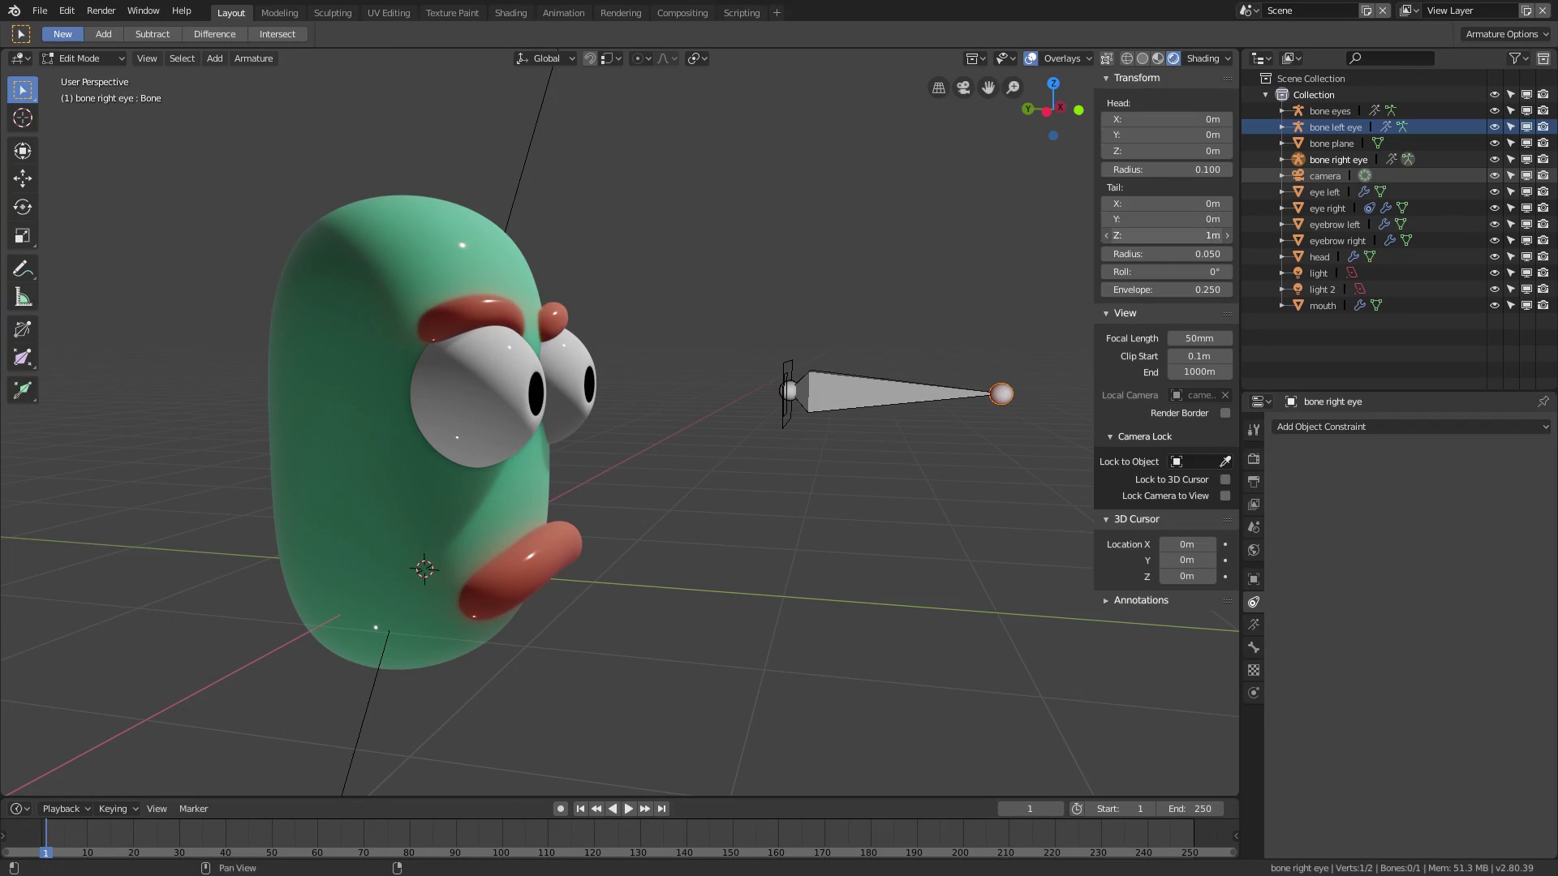
{"action": "mouse_move", "coordinate": [1168, 235]}
{"action": "left_mouse_down"}
{"action": "mouse_move", "coordinate": [1119, 236]}
{"action": "mouse_move", "coordinate": [1176, 235]}
{"action": "left_mouse_up"}
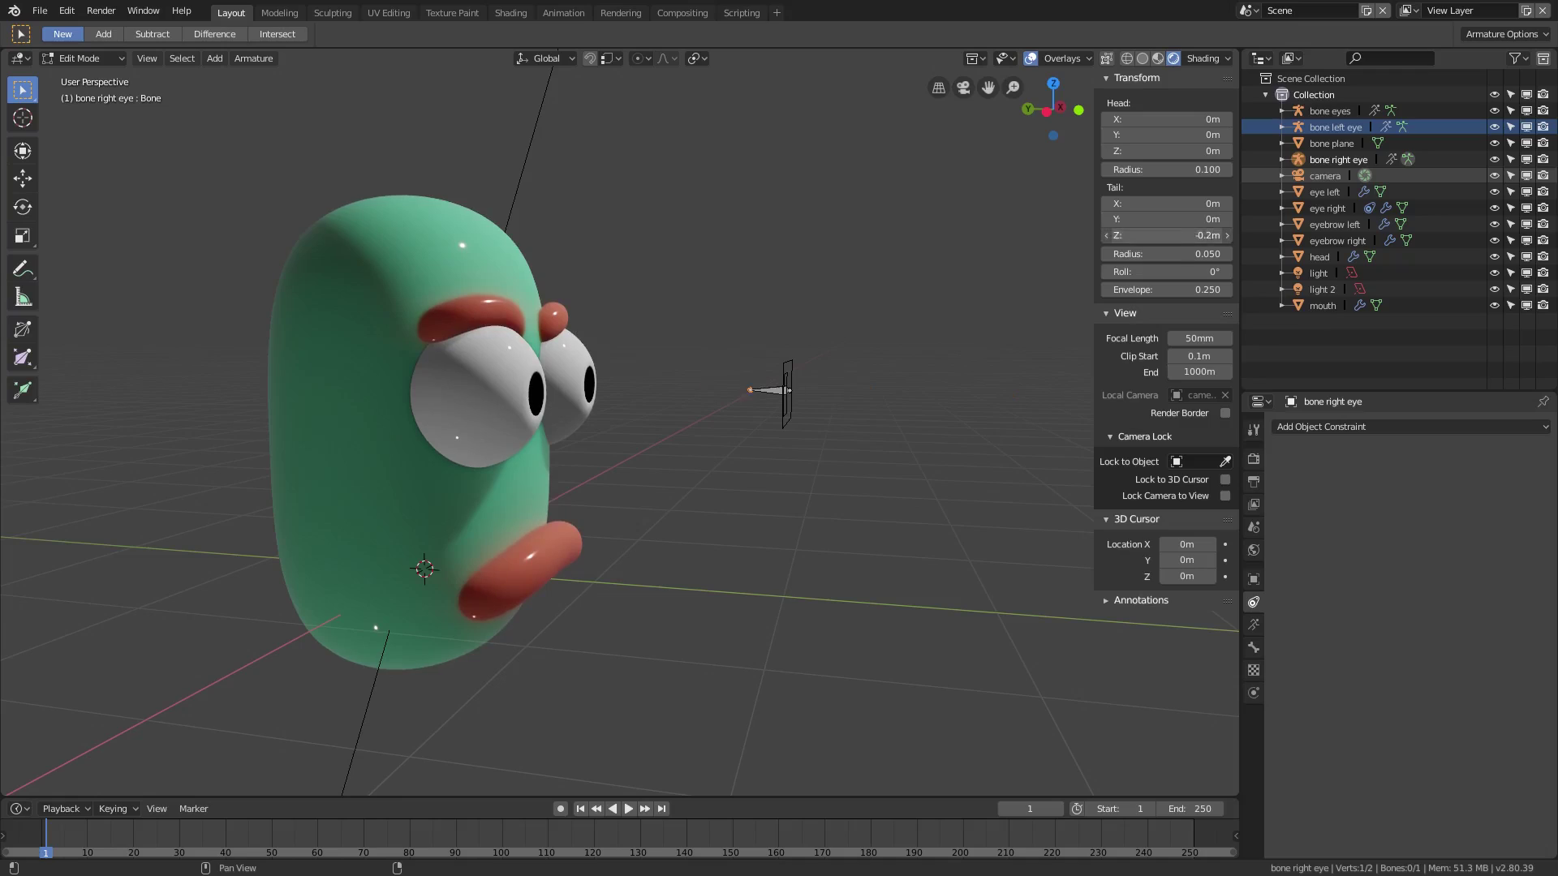
- In Edit Mode, set the tail of the bone right eye bone to Z 0 m and Y 1 m, and return to Object Mode
{"action": "left_click", "coordinate": [1182, 235]}
{"action": "type", "text": "0"}
{"action": "key", "text": "Return"}
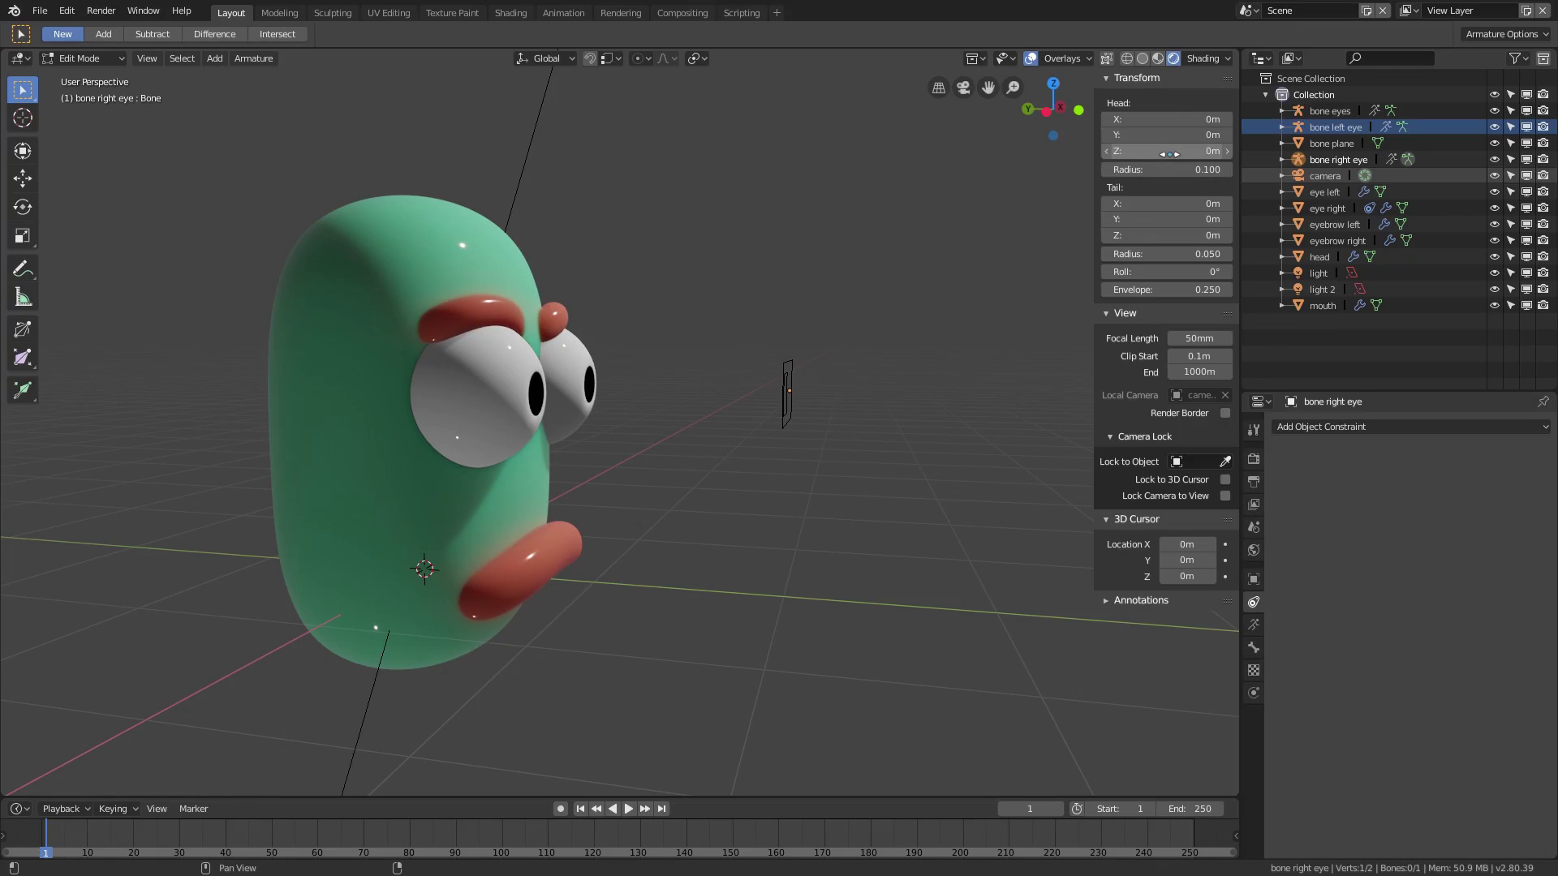
{"action": "left_click_drag", "start_coordinate": [1147, 236], "coordinate": [1201, 219]}
{"action": "key", "text": "ctrl+z"}
{"action": "left_click", "coordinate": [1157, 217]}
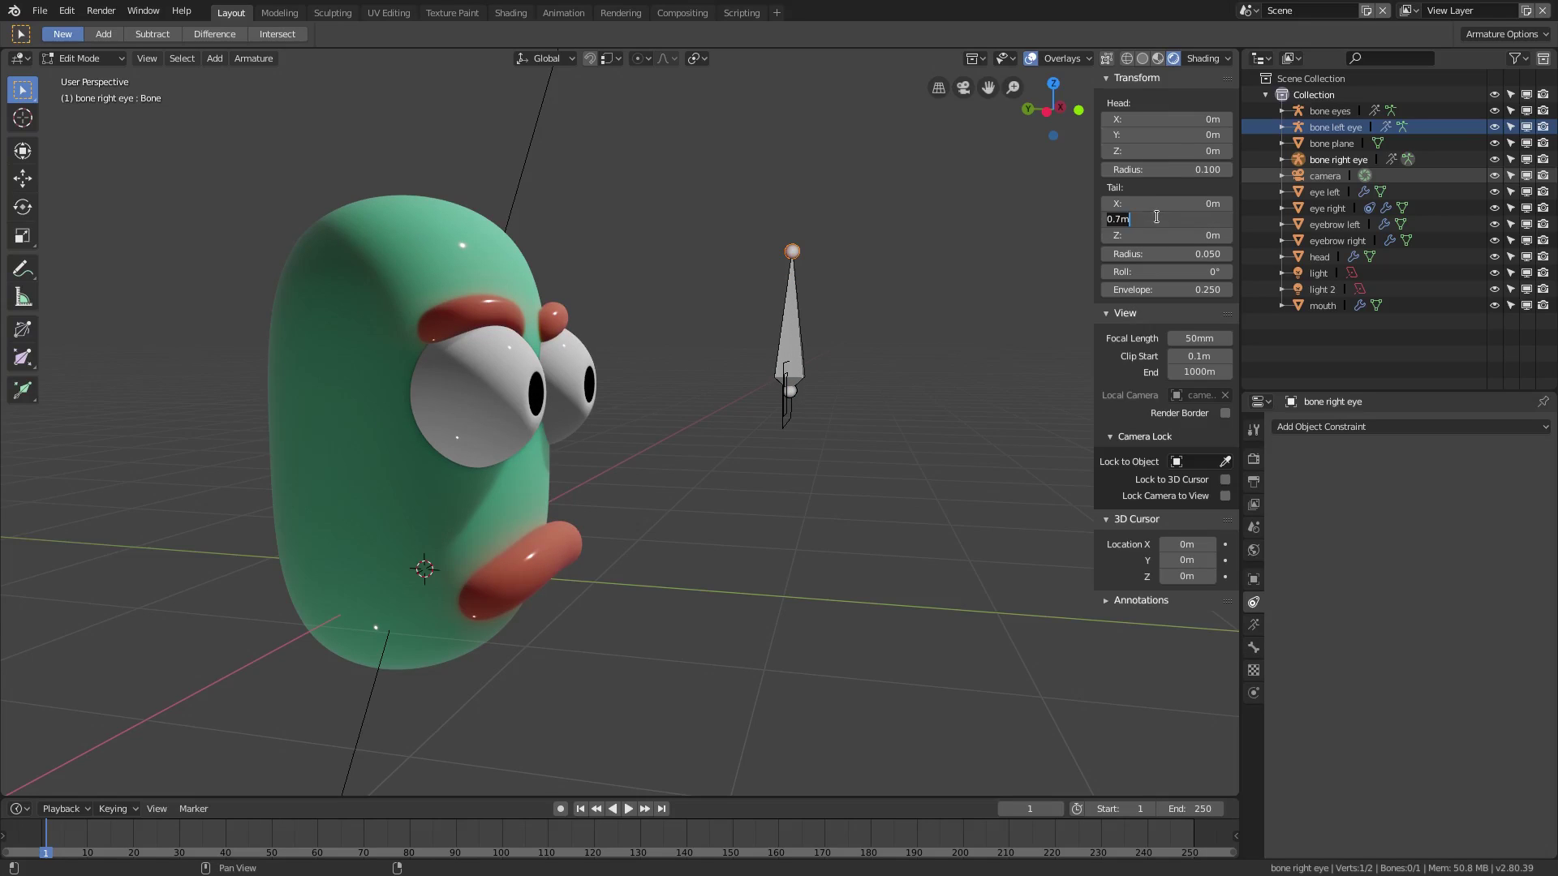
{"action": "type", "text": "1"}
{"action": "key", "text": "Return"}
{"action": "key", "text": "Tab"}
- Test rotating the bone right eye armature about the global Y axis and cancel the rotation
{"action": "middle_click_drag", "start_coordinate": [855, 389], "coordinate": [777, 440]}
{"action": "scroll", "coordinate": [723, 393], "scroll_direction": "up", "scroll_amount": 4}
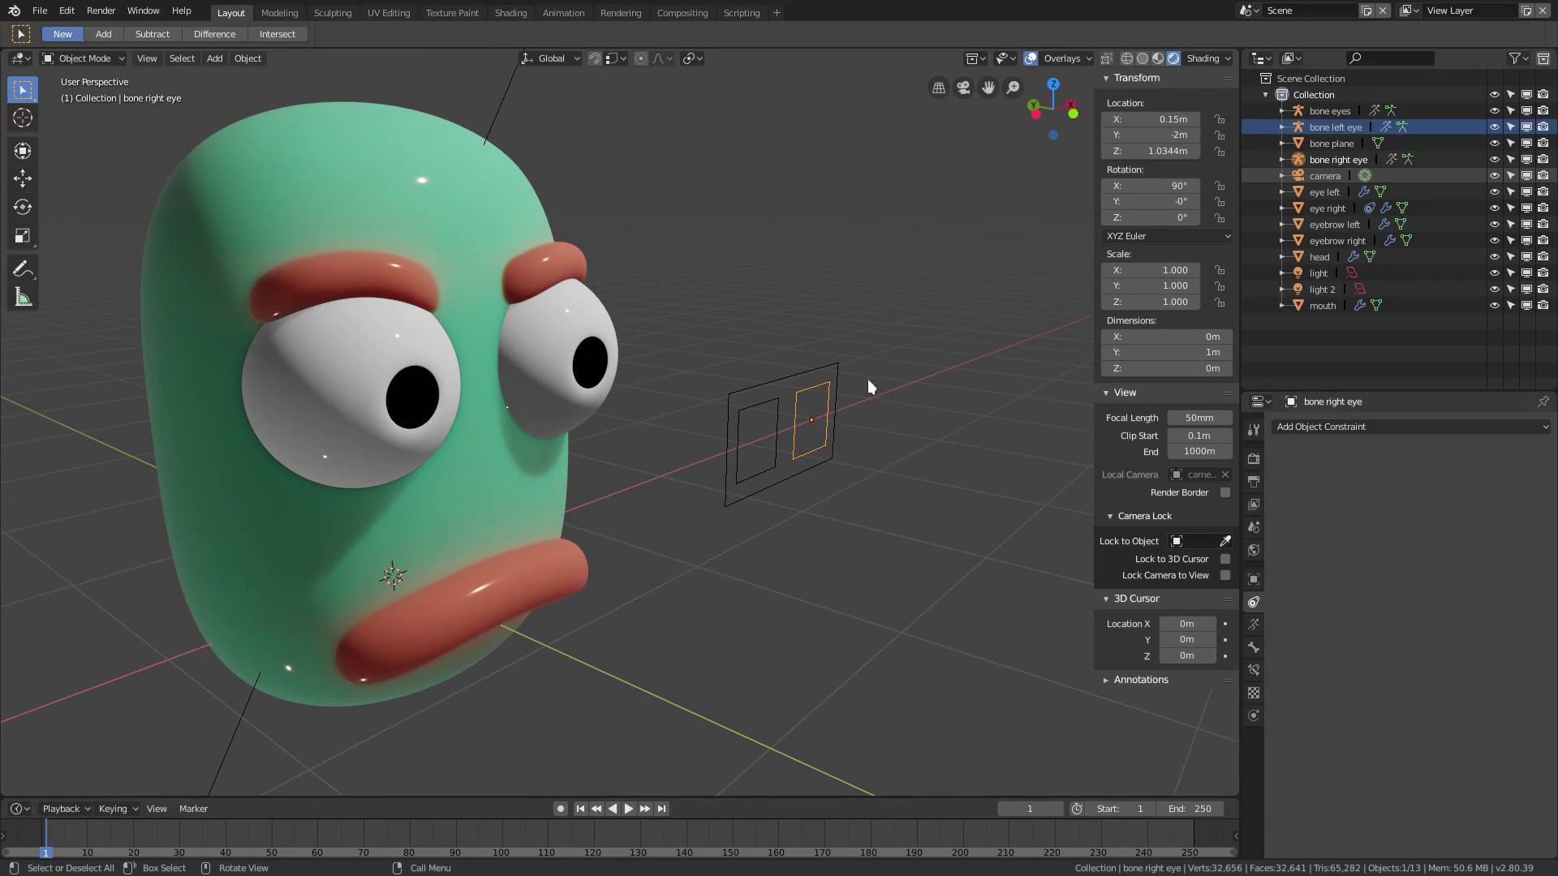
{"action": "key", "text": "r"}
{"action": "key", "text": "y"}
{"action": "right_click", "coordinate": [907, 601]}
- Rotate the bone left eye armature 90° about the global X axis in Object Mode
{"action": "left_click", "coordinate": [735, 424]}
{"action": "key", "text": "Tab"}
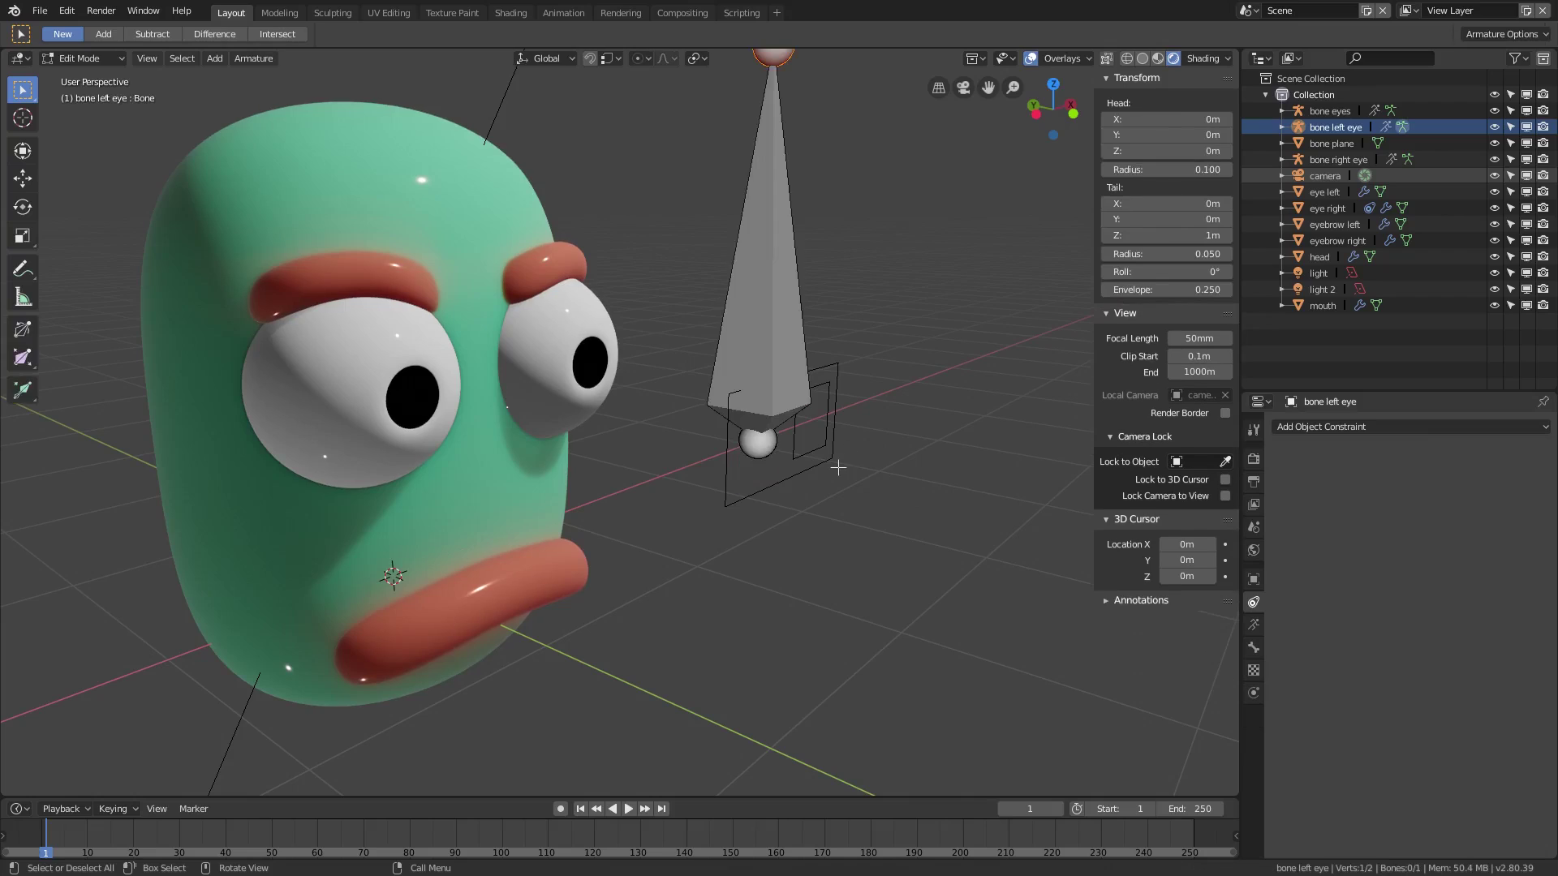
{"action": "middle_click_drag", "start_coordinate": [838, 466], "coordinate": [729, 386], "text": "shift"}
{"action": "scroll", "coordinate": [720, 403], "scroll_direction": "down", "scroll_amount": 2}
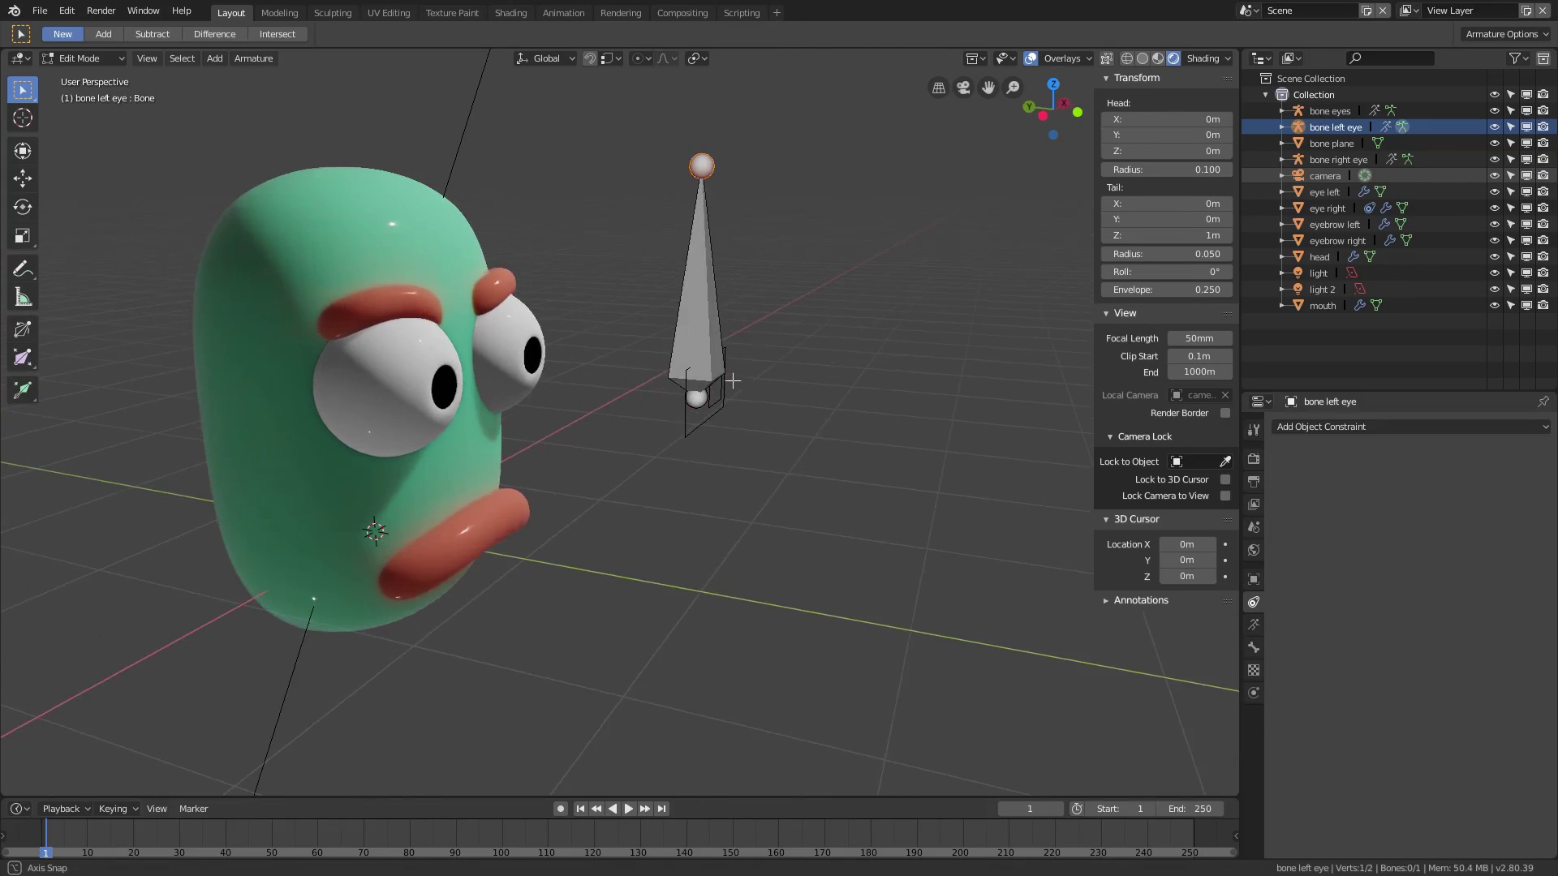
{"action": "key", "text": "Tab"}
{"action": "key", "text": "r"}
{"action": "key", "text": "x"}
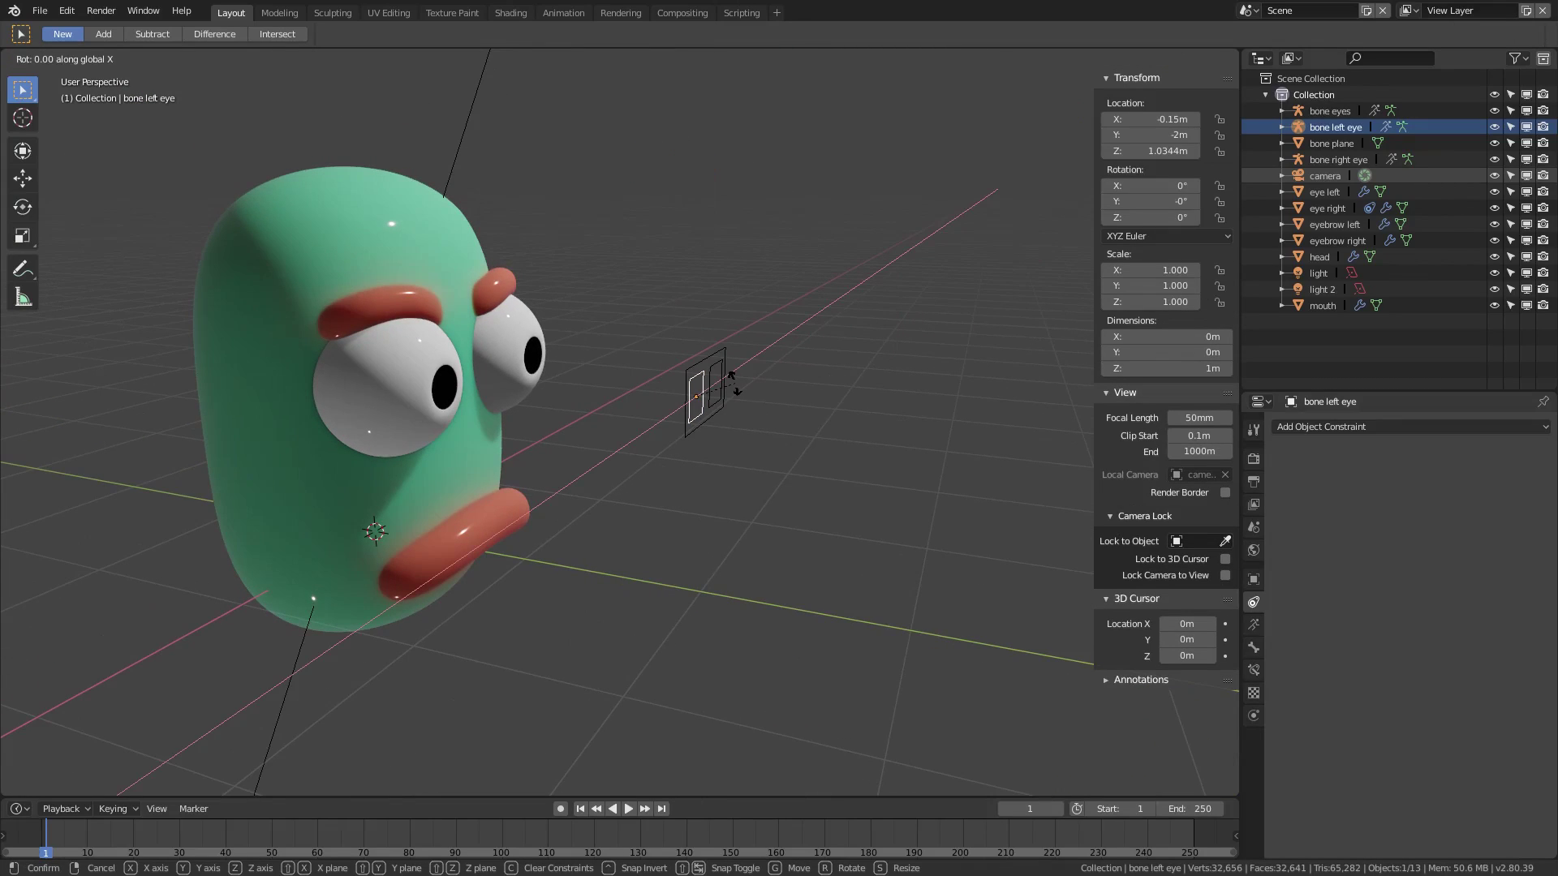
{"action": "key", "text": "Escape"}
- In Edit Mode, set the tail of the bone left eye bone to Z 0 m and Y 1 m, and return to Object Mode
{"action": "key", "text": "Tab"}
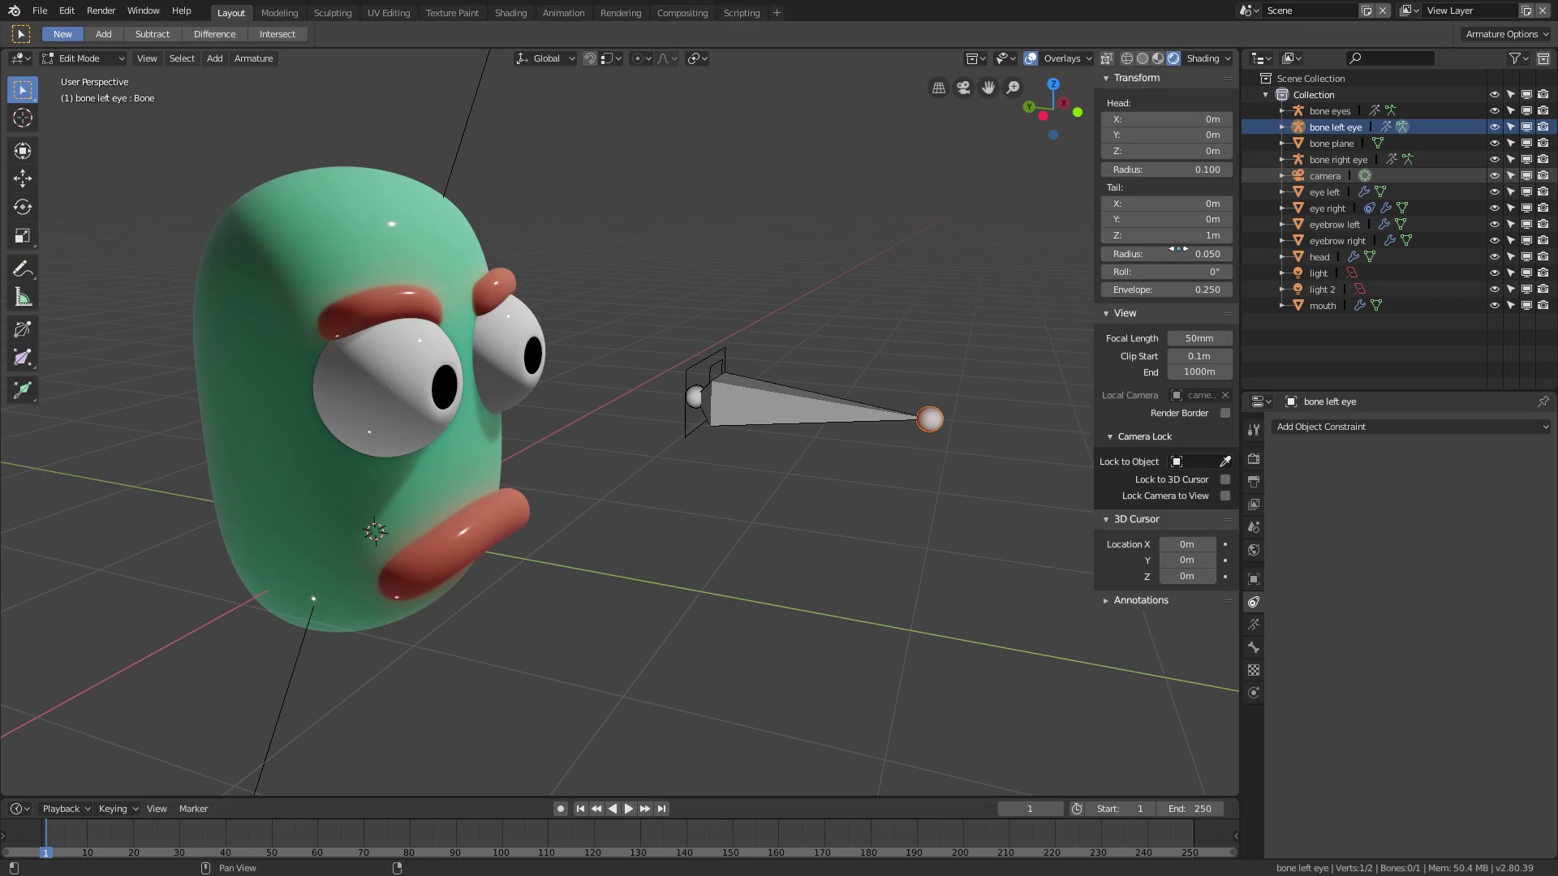
{"action": "left_click", "coordinate": [1153, 235]}
{"action": "type", "text": "0"}
{"action": "key", "text": "Return"}
{"action": "left_click", "coordinate": [1152, 217]}
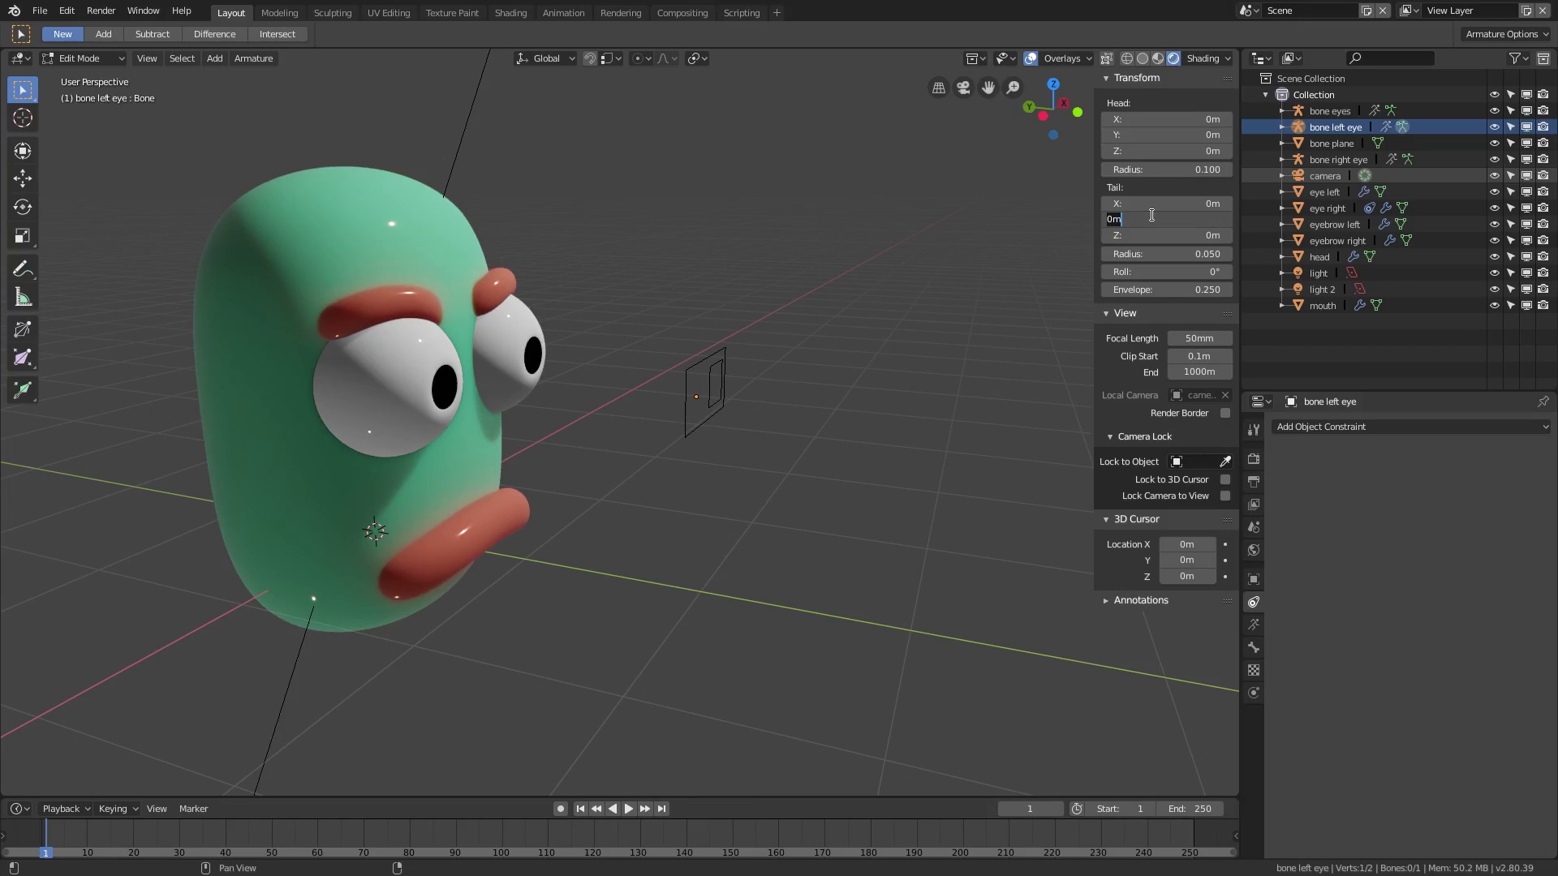
{"action": "type", "text": "1"}
{"action": "key", "text": "Return"}
{"action": "key", "text": "Tab"}
- Add a Copy Rotation constraint to the eye left mesh with bone left eye as its target
{"action": "middle_click_drag", "start_coordinate": [772, 456], "coordinate": [651, 448]}
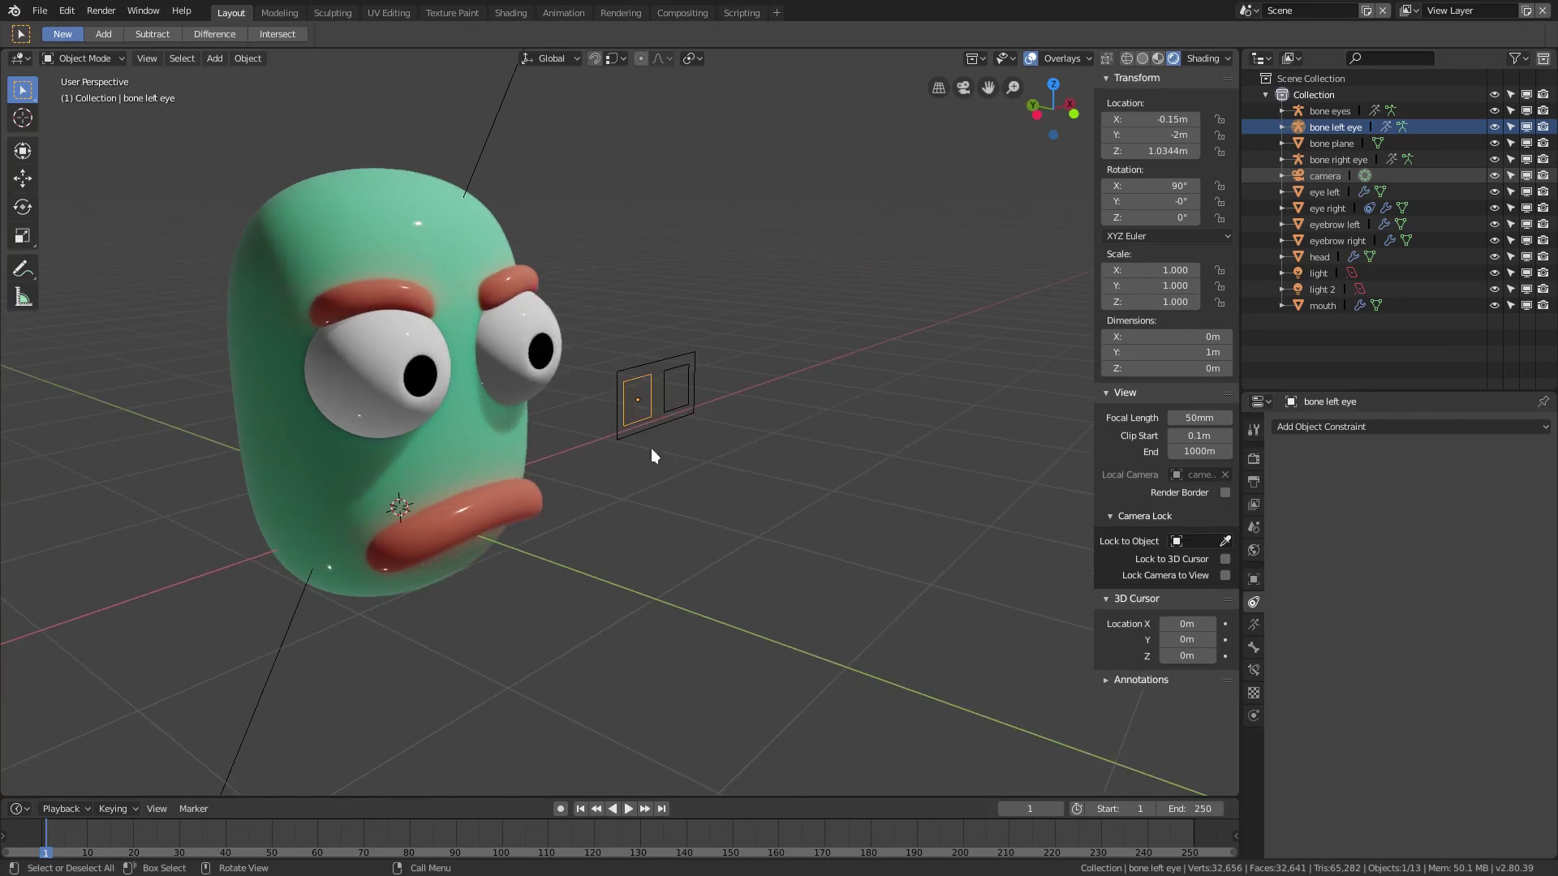
{"action": "scroll", "coordinate": [651, 449], "scroll_direction": "up", "scroll_amount": 2}
{"action": "middle_click_drag", "start_coordinate": [495, 397], "coordinate": [629, 406]}
{"action": "left_click", "coordinate": [487, 361]}
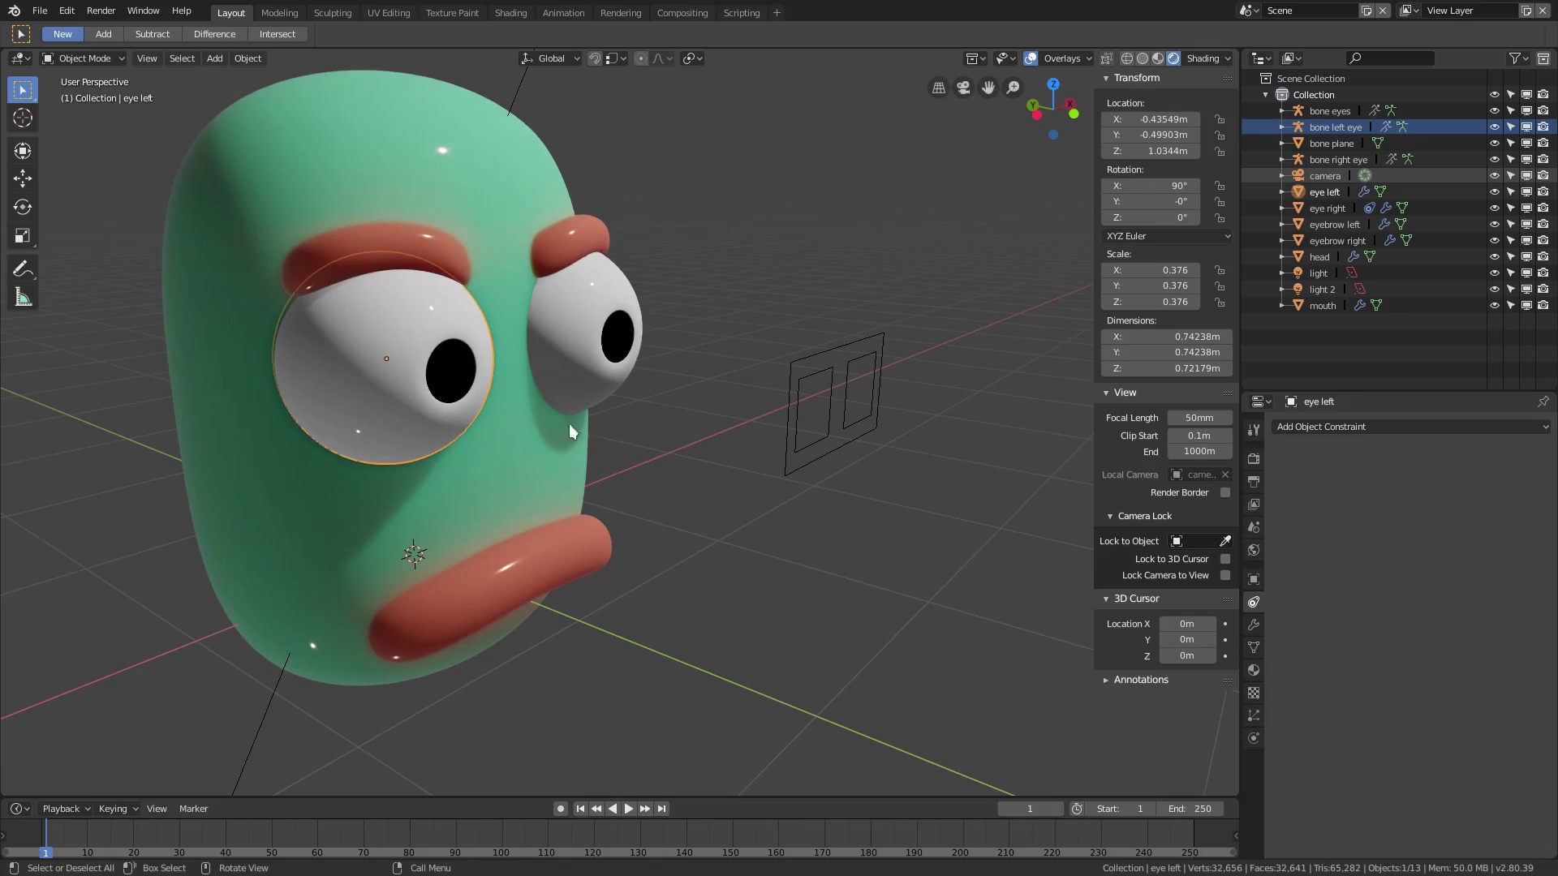
{"action": "left_click", "coordinate": [1303, 428]}
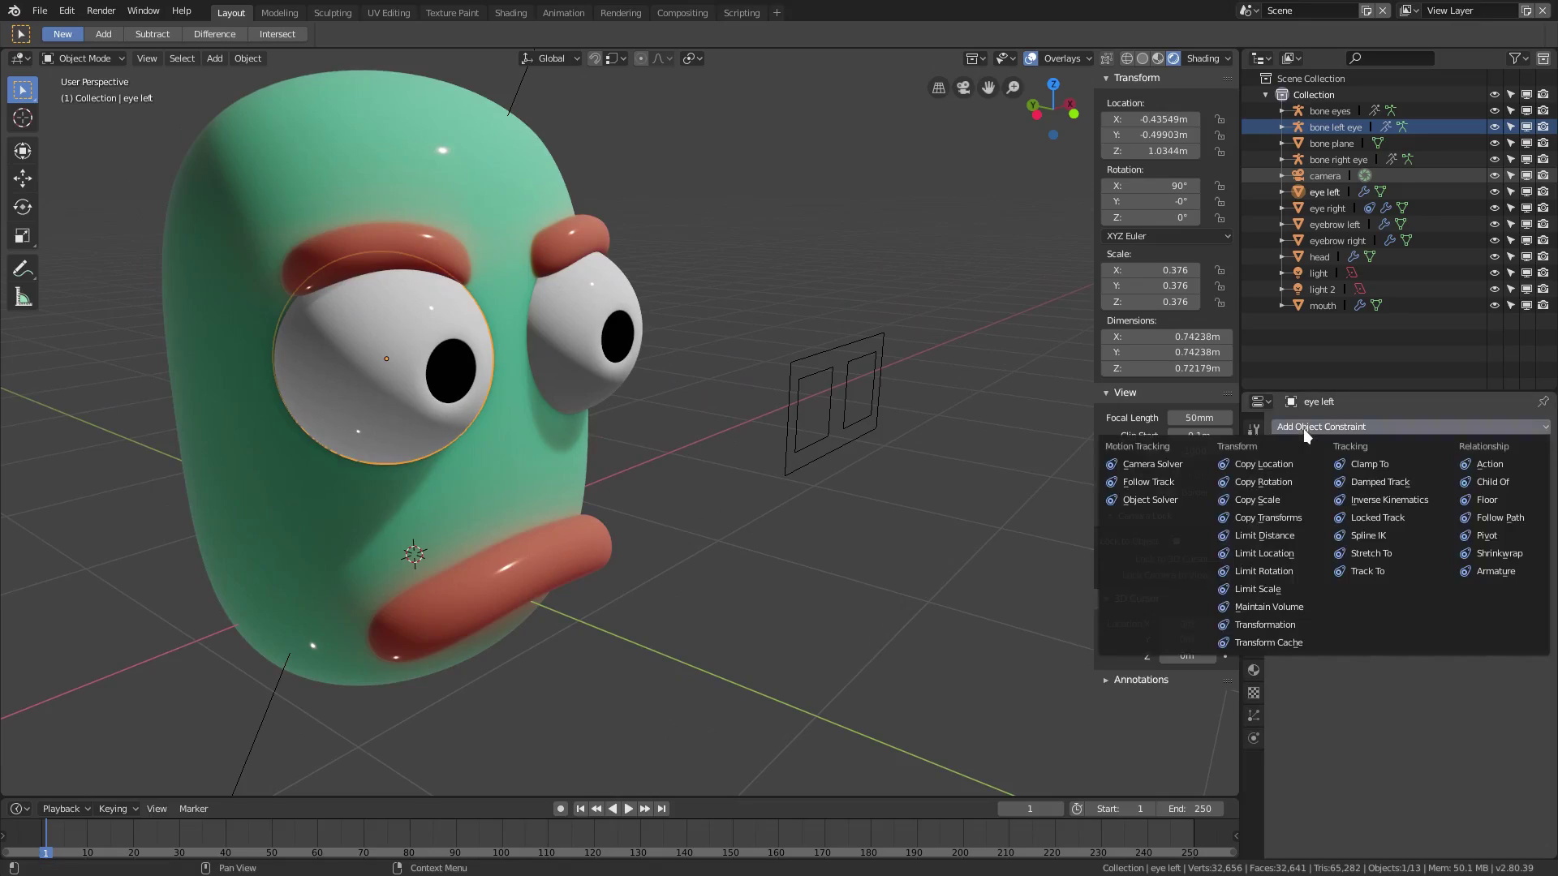
{"action": "left_click", "coordinate": [1288, 484]}
{"action": "left_click", "coordinate": [1364, 482]}
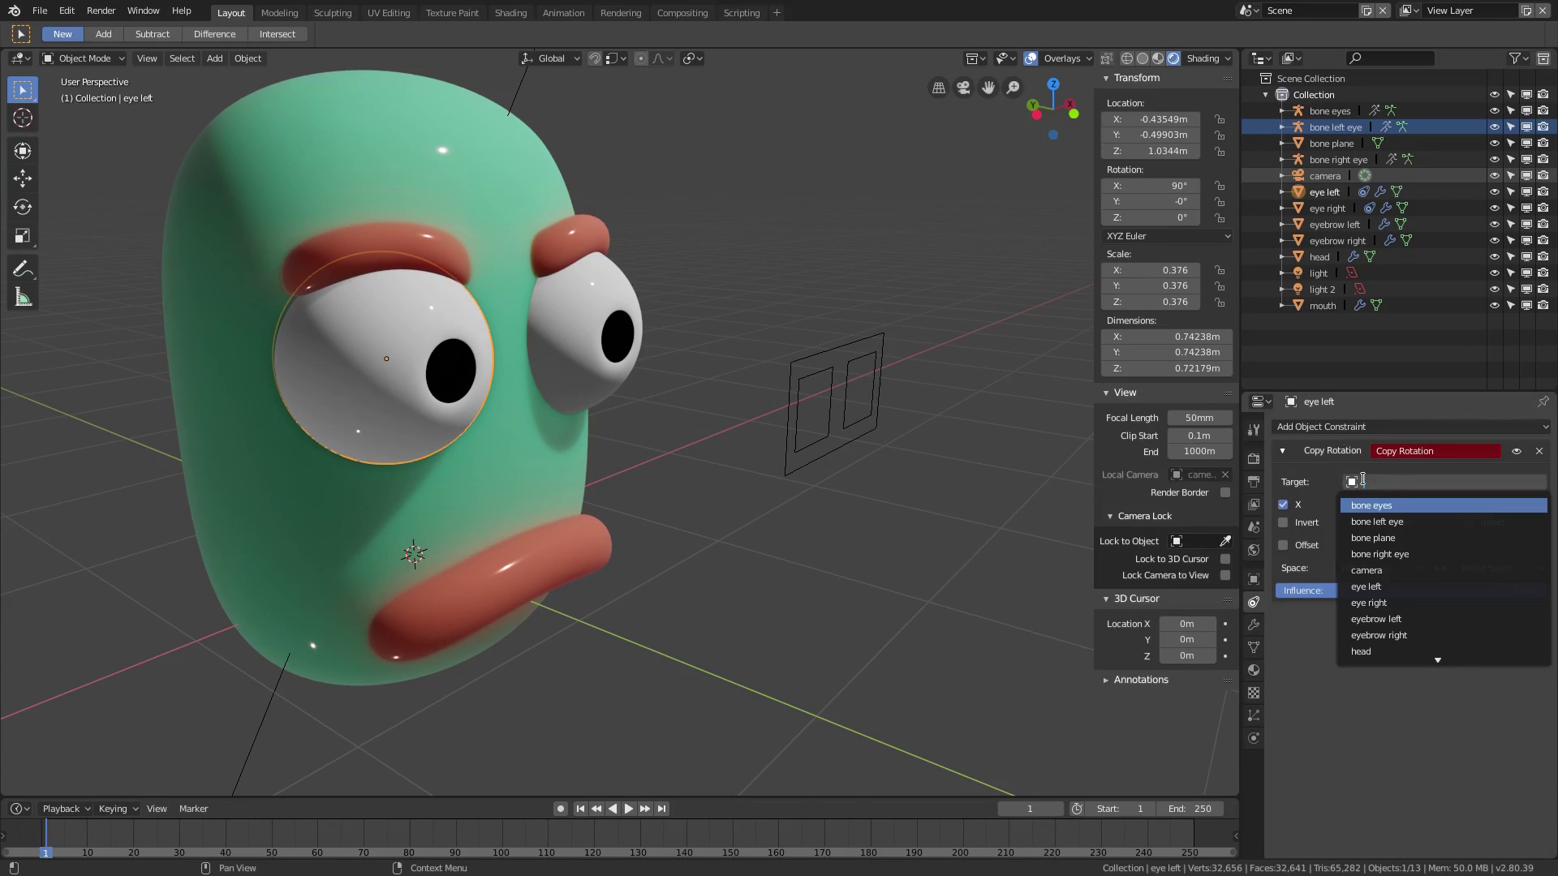
{"action": "left_click", "coordinate": [1412, 522]}
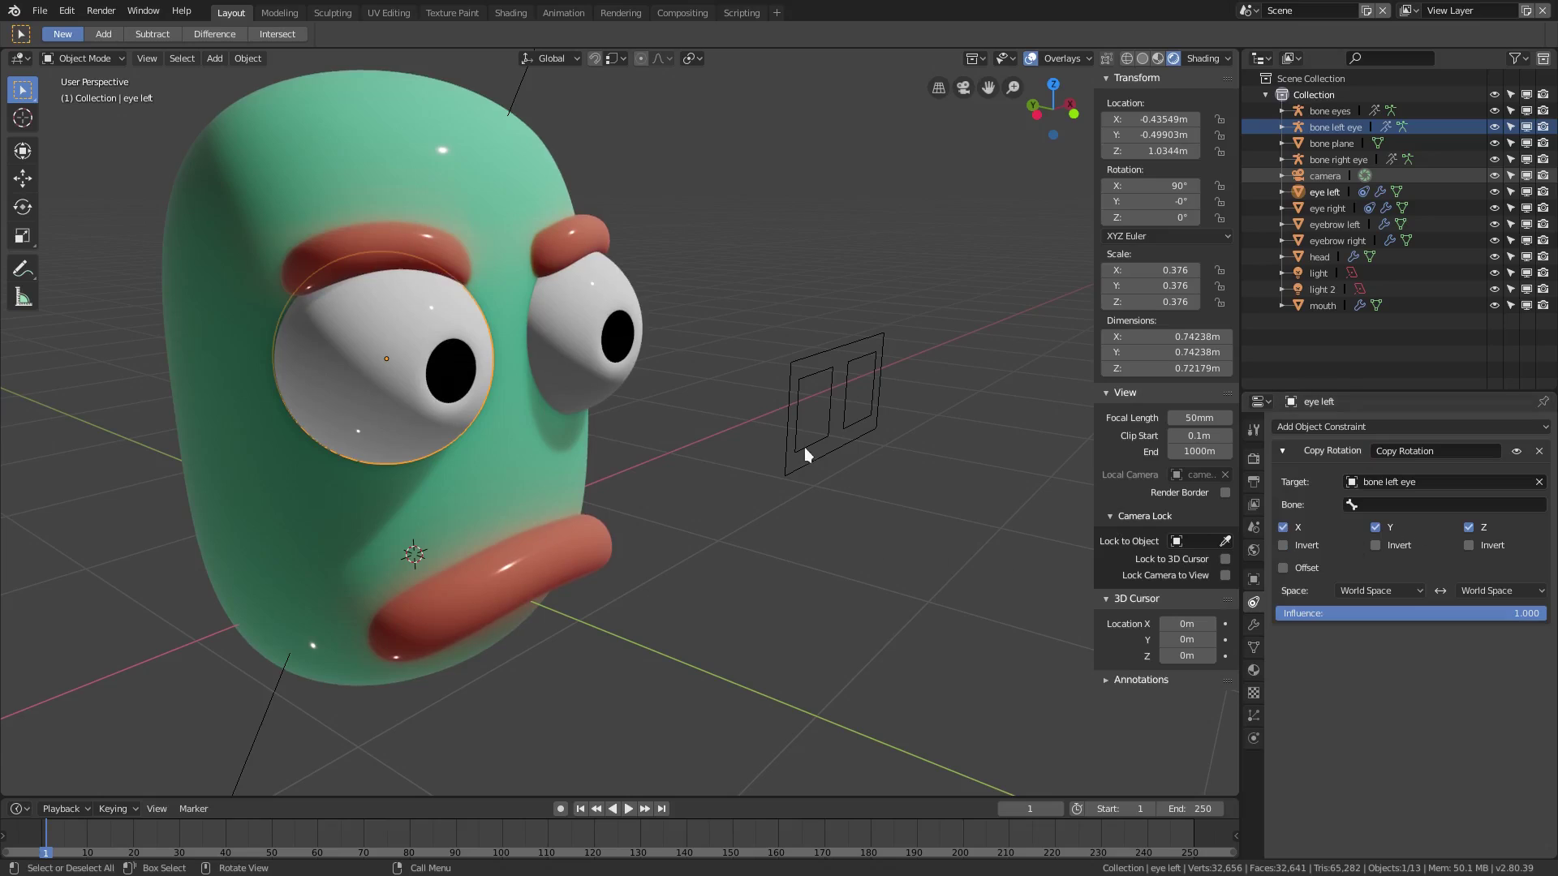
- Test rotating bone left eye and bone right eye one at a time, cancelling each rotation
{"action": "left_click", "coordinate": [825, 437]}
{"action": "key", "text": "r"}
{"action": "key", "text": "r"}
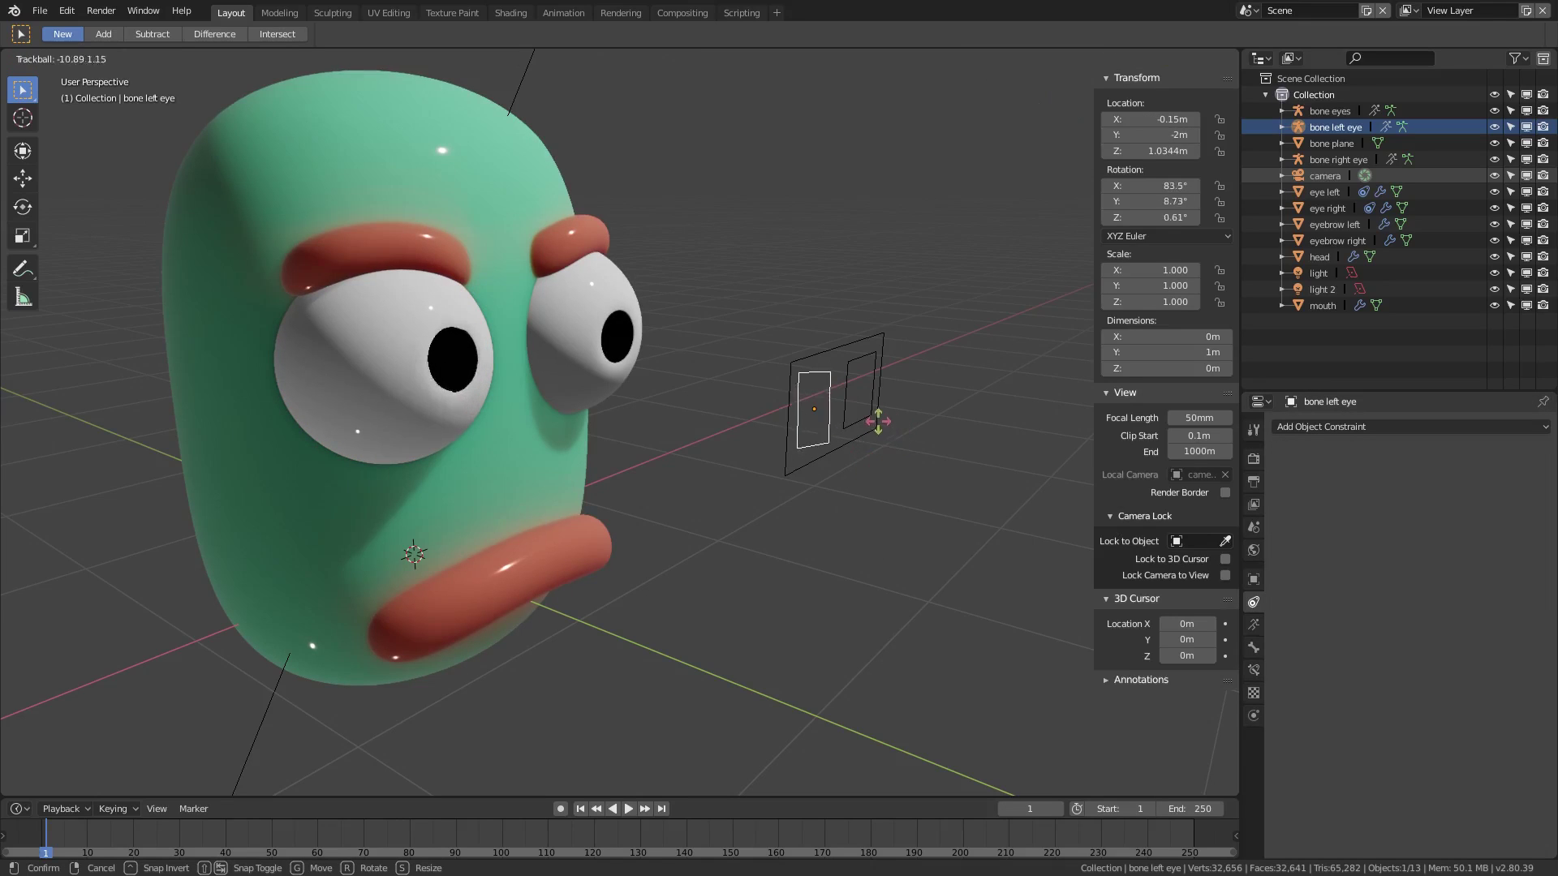
{"action": "key", "text": "Escape"}
{"action": "left_click", "coordinate": [870, 416]}
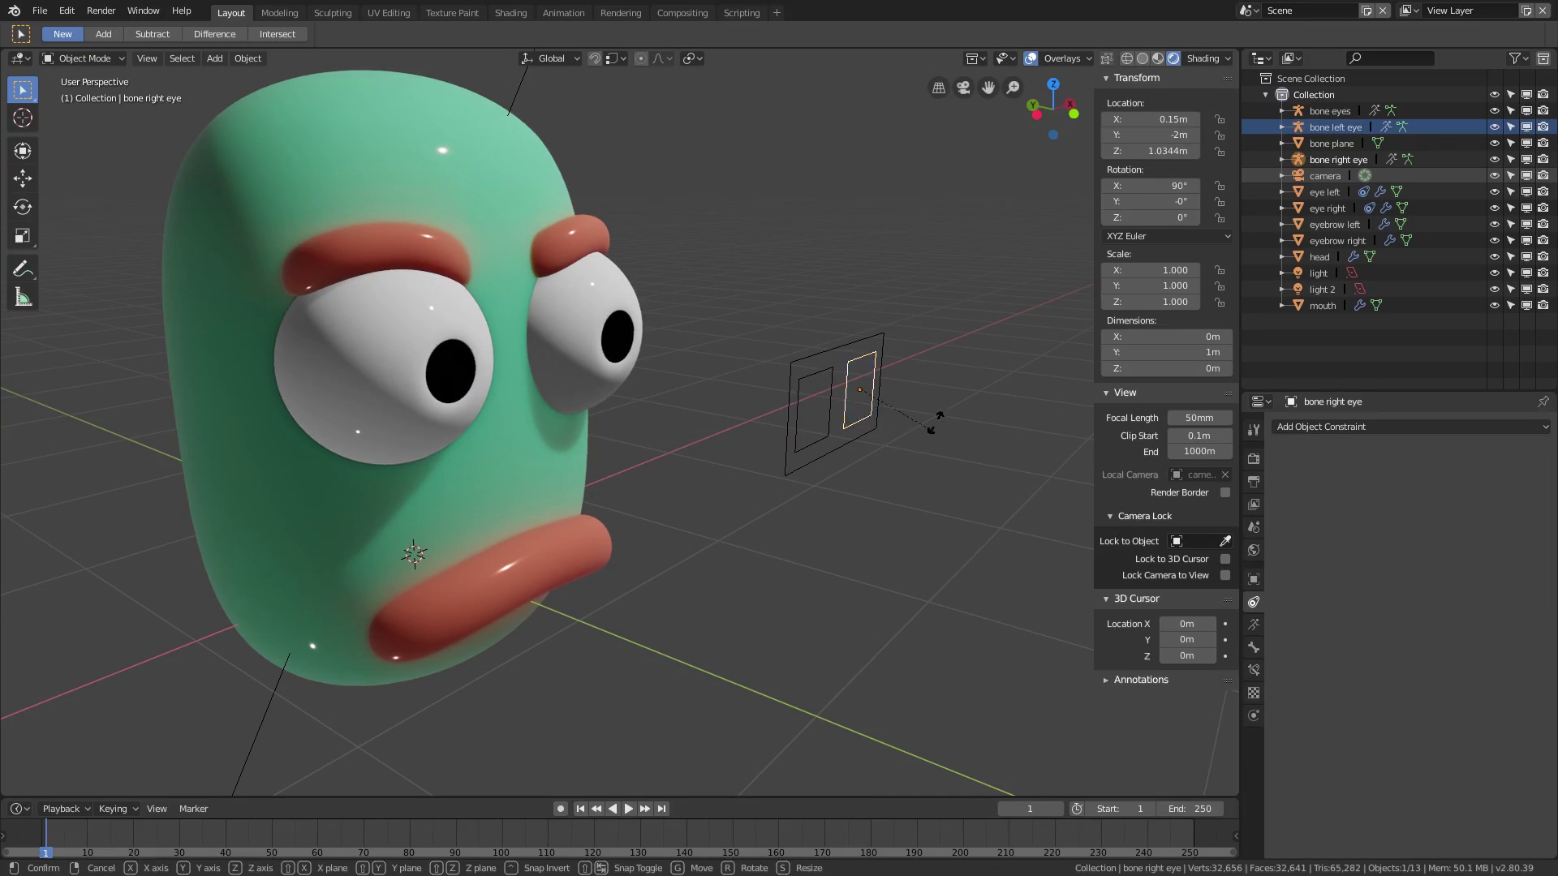
{"action": "key", "text": "r"}
{"action": "key", "text": "Escape"}
- Test a free trackball rotation of bone left eye and bone right eye together and cancel it
{"action": "middle_click_drag", "start_coordinate": [923, 438], "coordinate": [647, 452]}
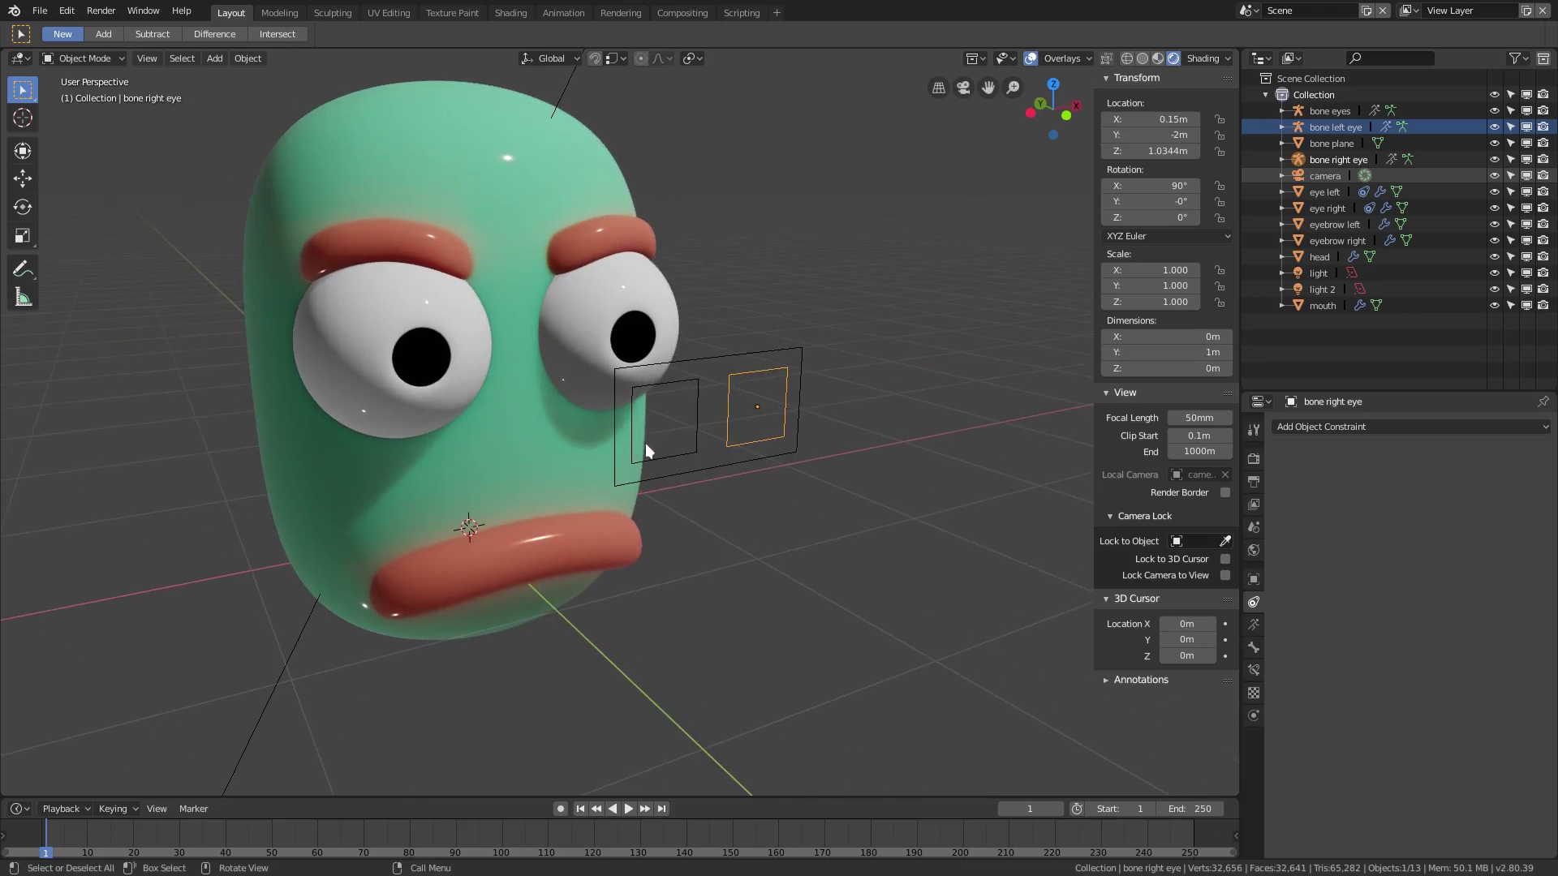
{"action": "left_click", "coordinate": [698, 429], "text": "shift"}
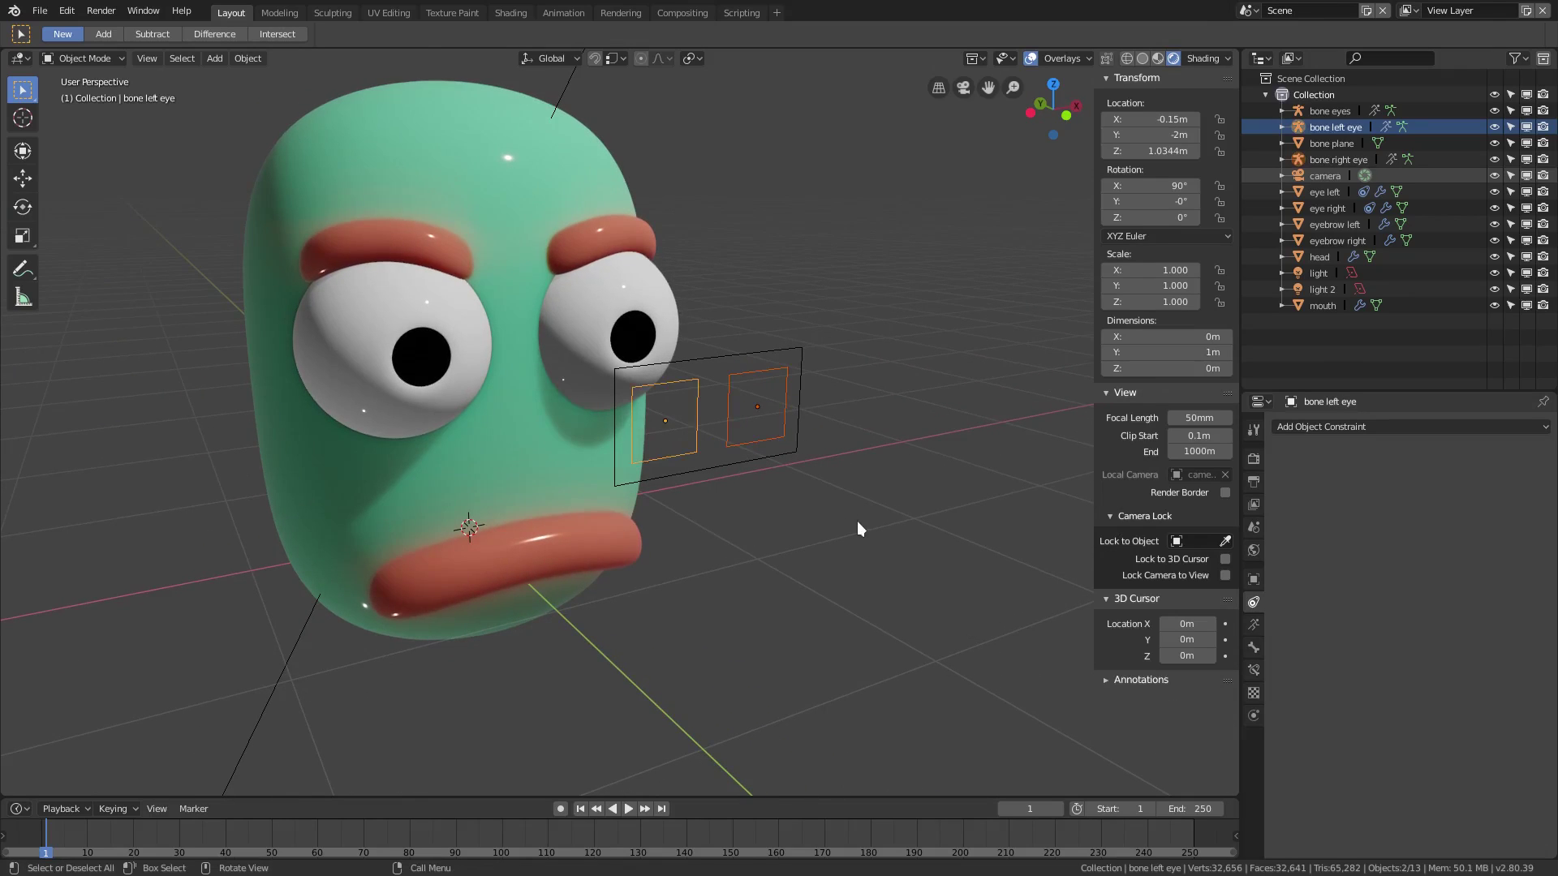
{"action": "key", "text": "r"}
{"action": "key", "text": "r"}
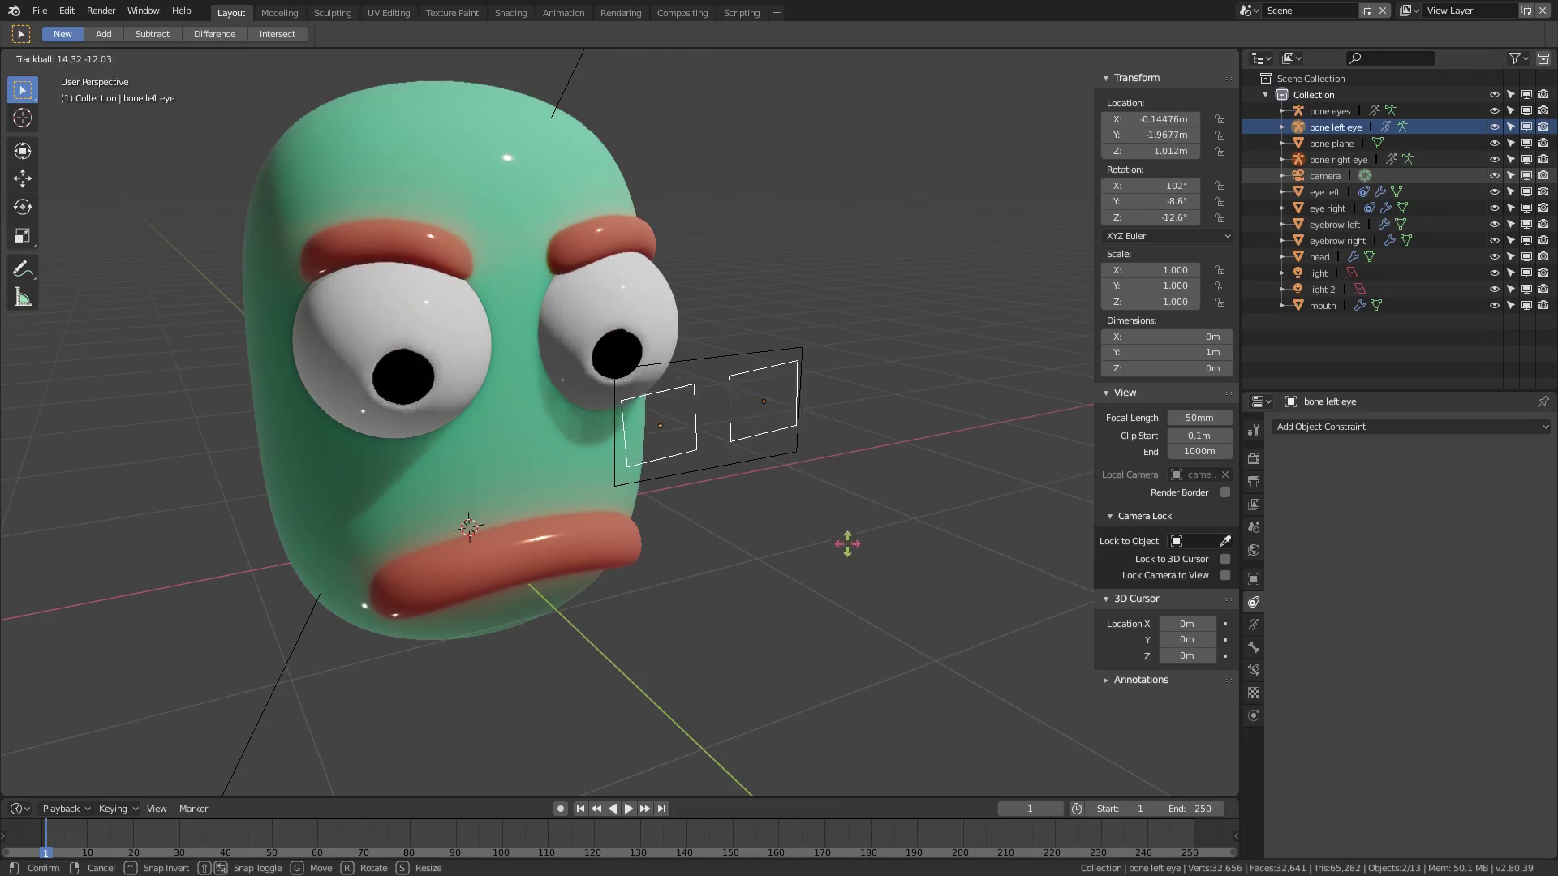
{"action": "right_click", "coordinate": [885, 502]}
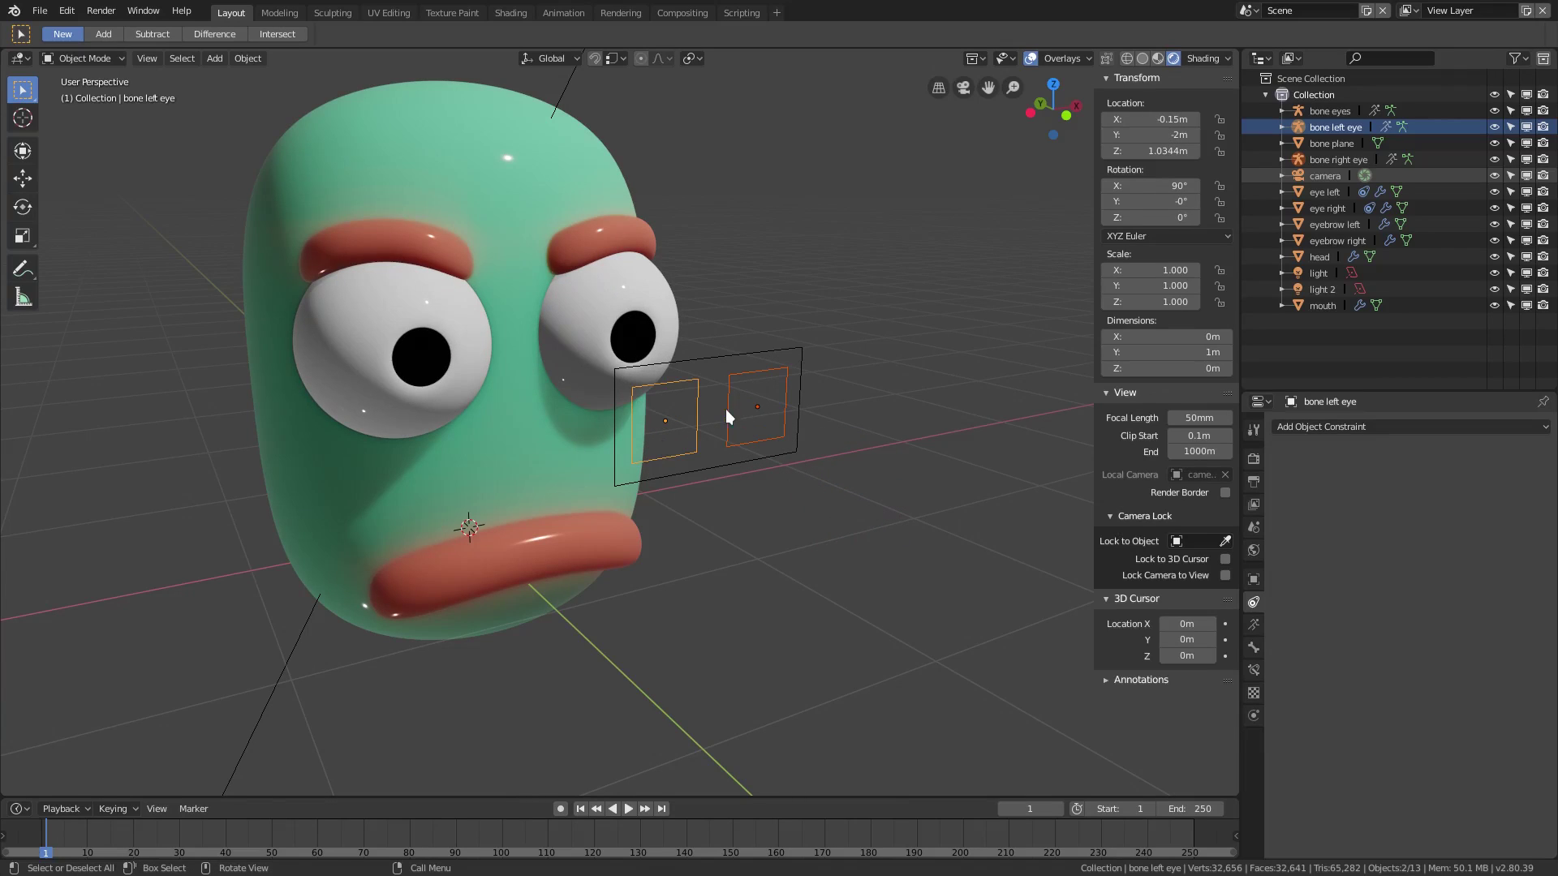
- Parent bone right eye and bone left eye to the bone eyes armature using Object (Keep Transform)
{"action": "right_click", "coordinate": [725, 409]}
{"action": "left_click", "coordinate": [795, 436]}
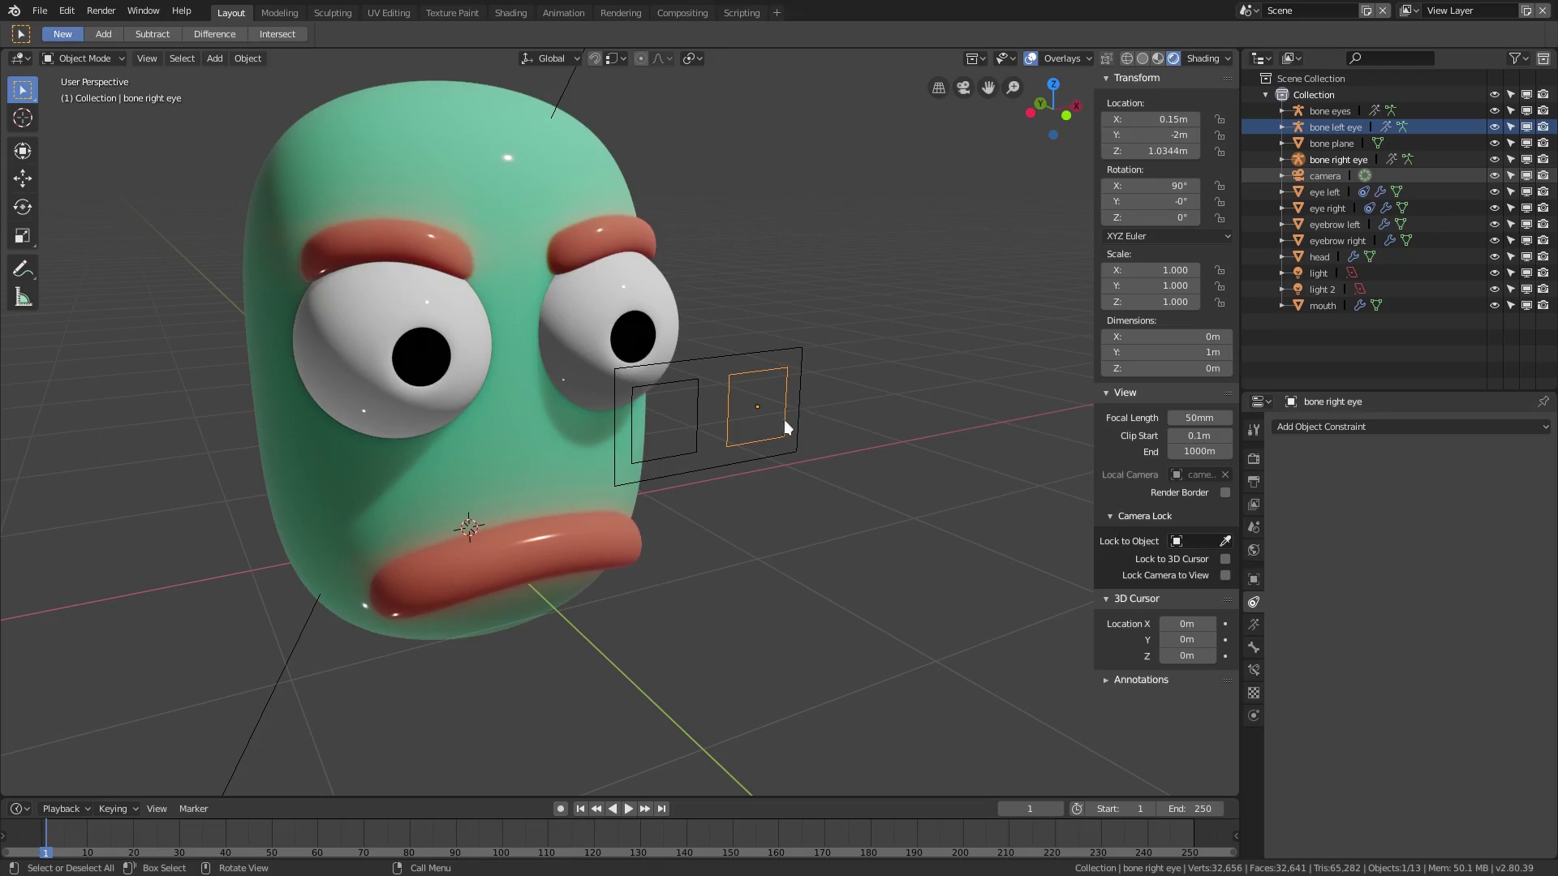
{"action": "left_click", "coordinate": [695, 412], "text": "shift"}
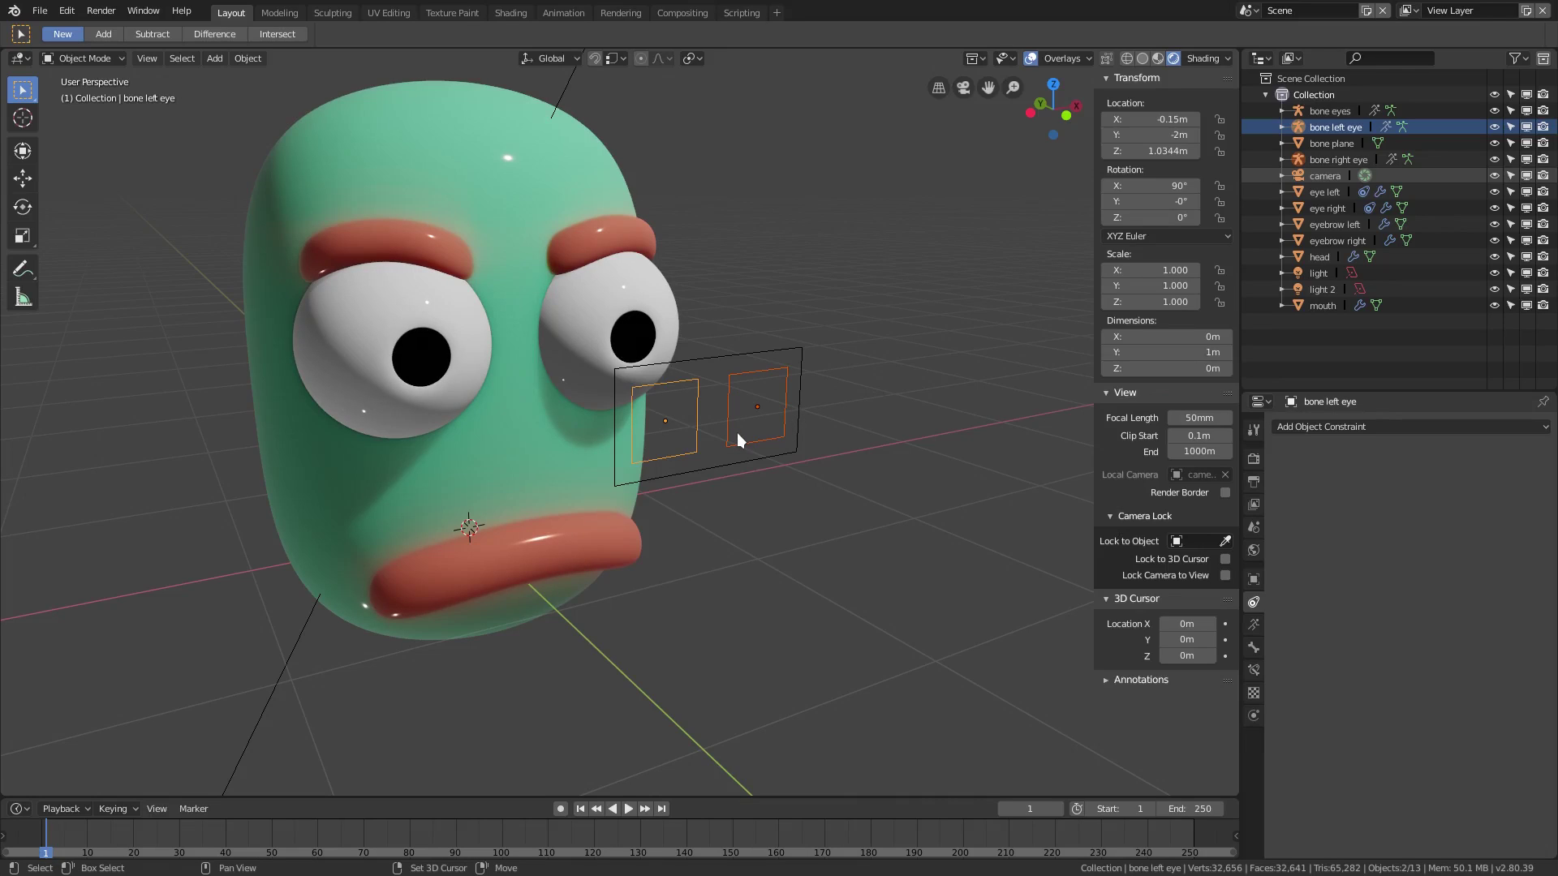
{"action": "left_click", "coordinate": [792, 348], "text": "shift"}
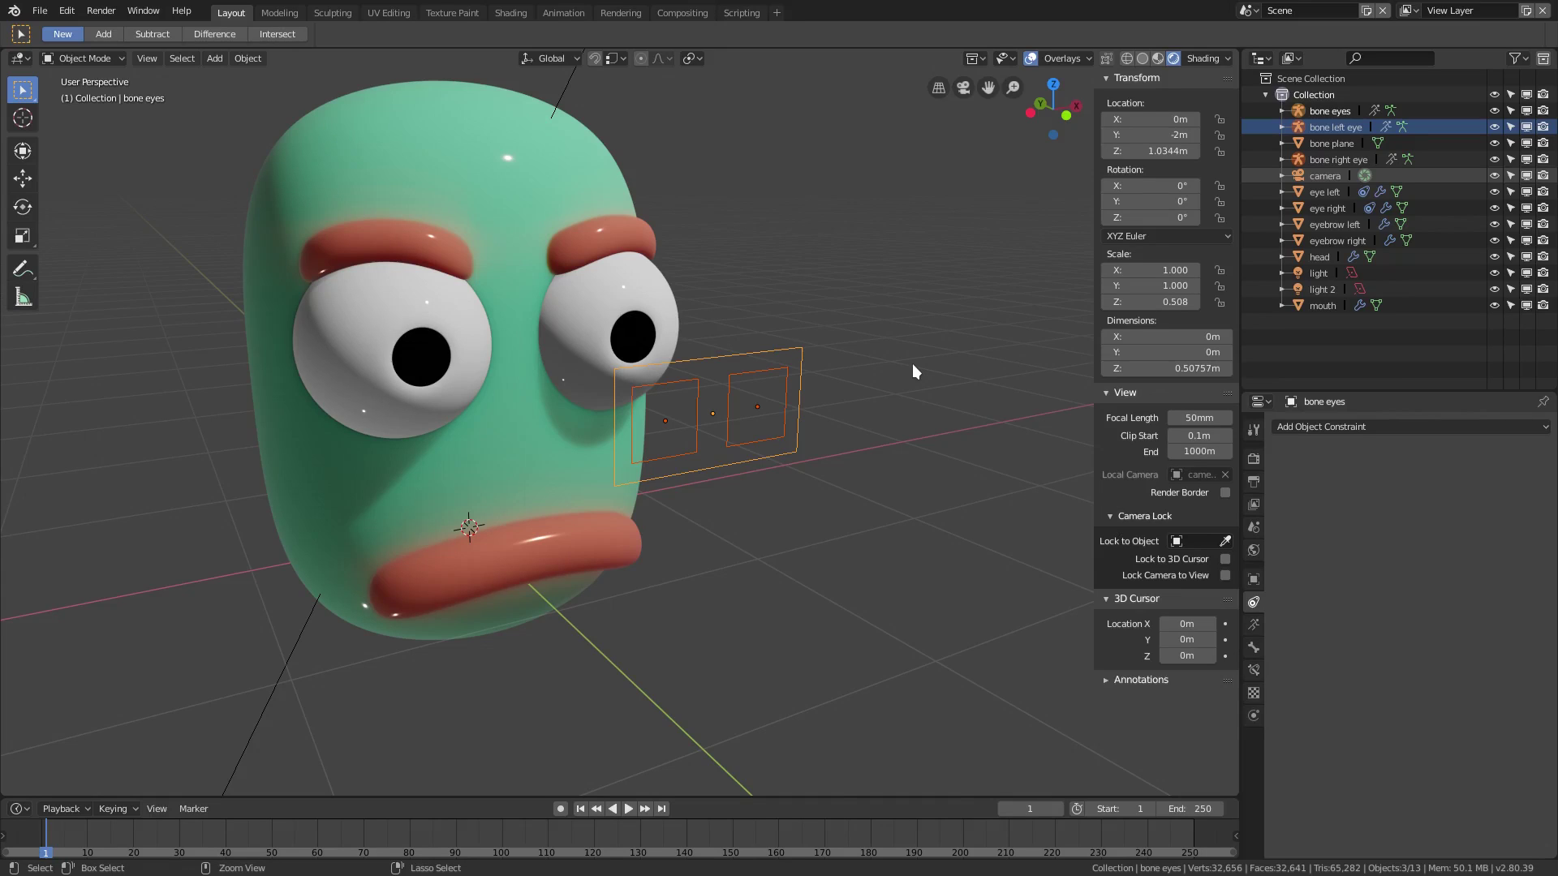
{"action": "key", "text": "ctrl+p"}
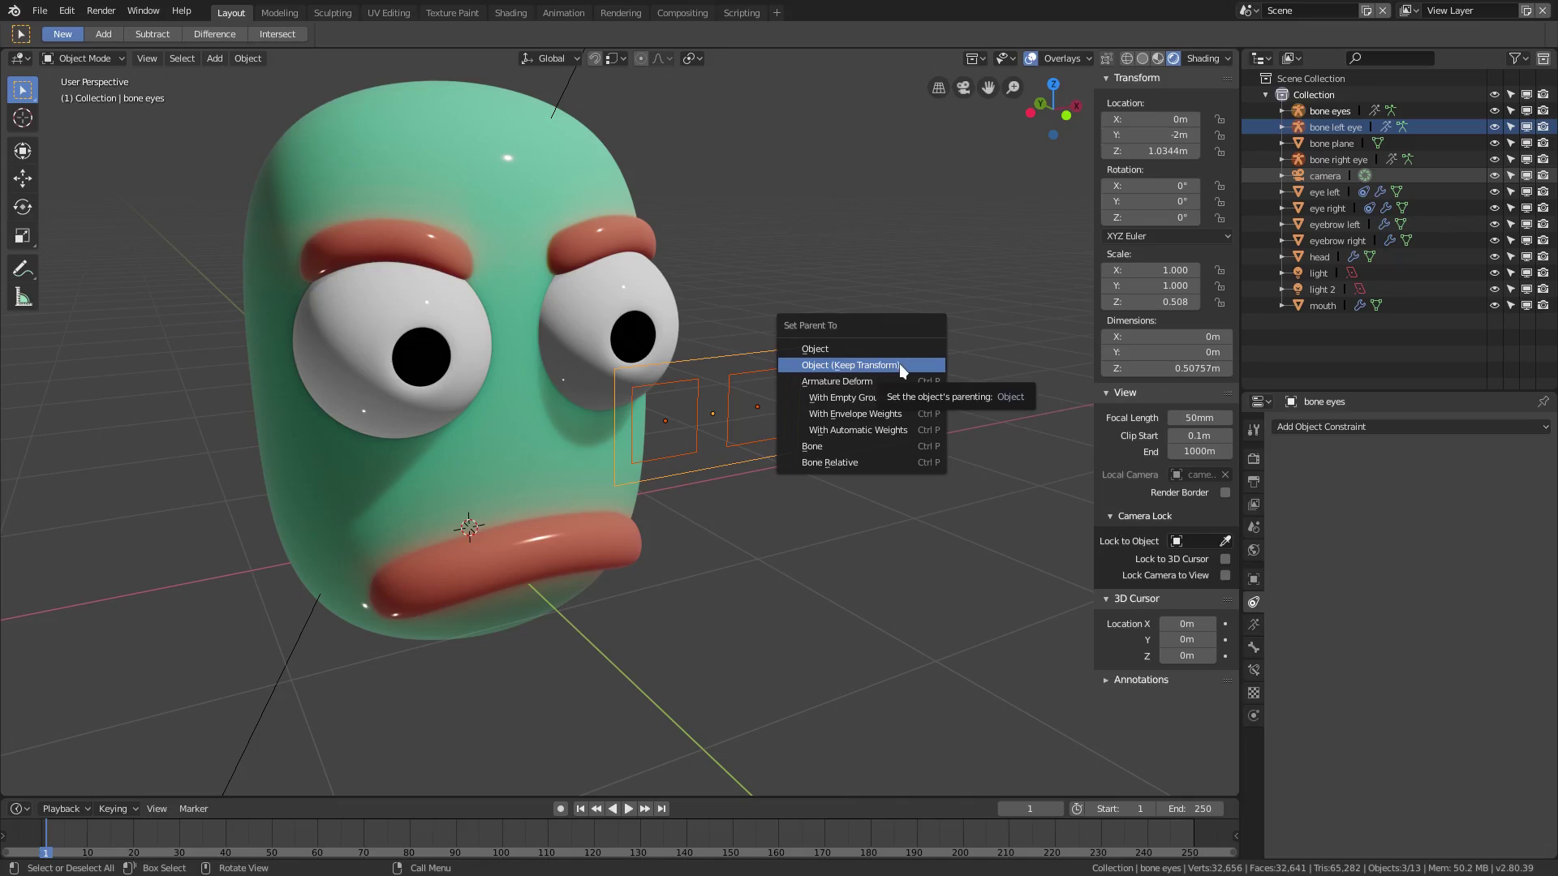
{"action": "left_click", "coordinate": [899, 364]}
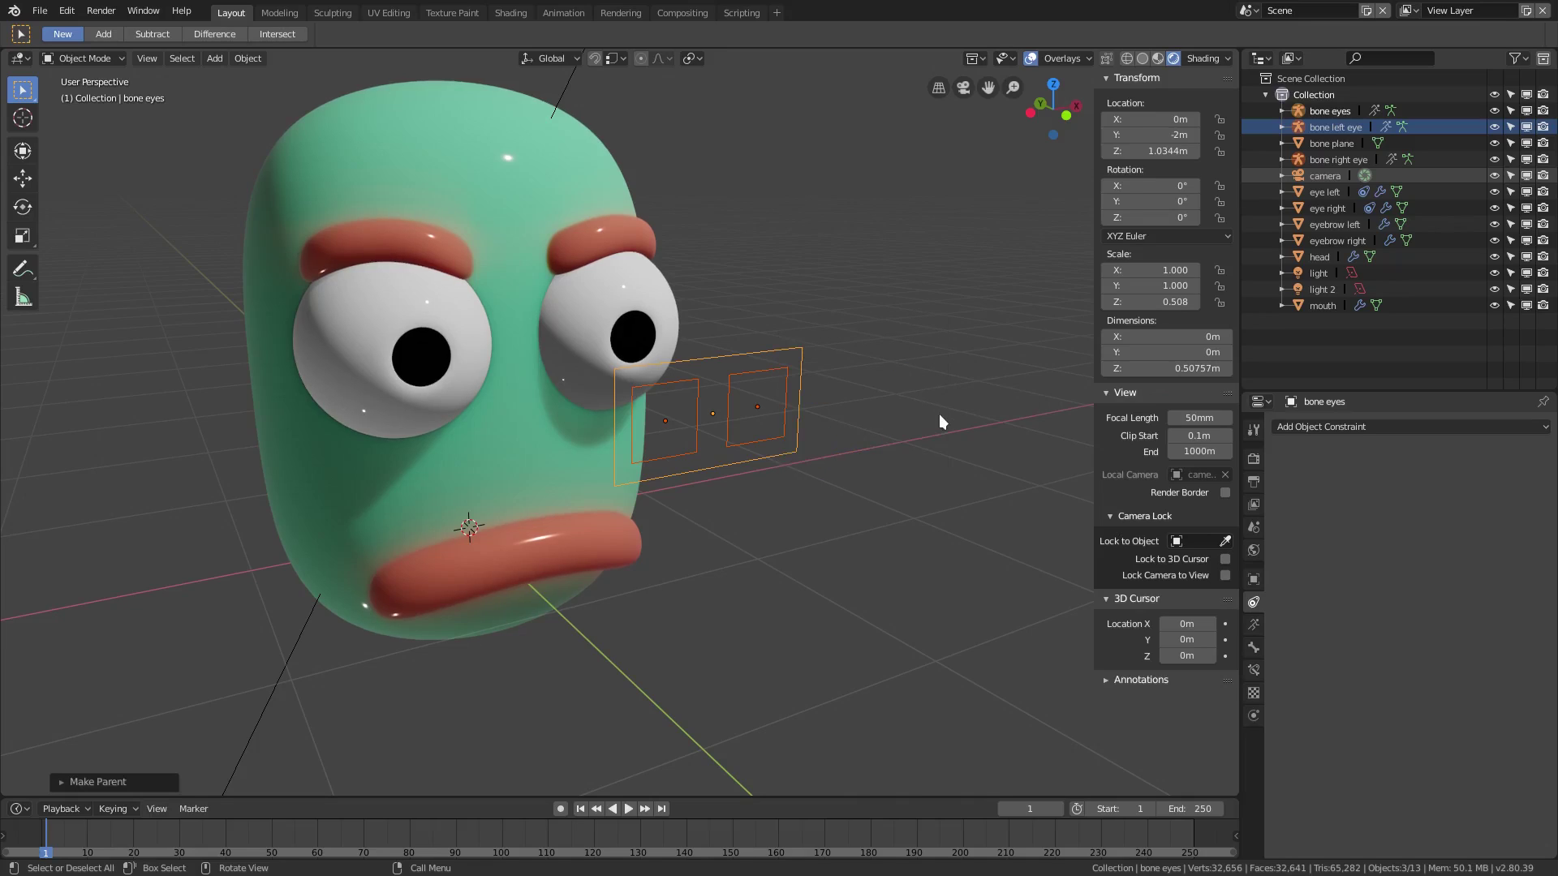
- Try free trackball rotations on bone right eye and bone left eye separately to aim the eyes in different directions
{"action": "left_click", "coordinate": [790, 449]}
{"action": "left_click", "coordinate": [762, 436]}
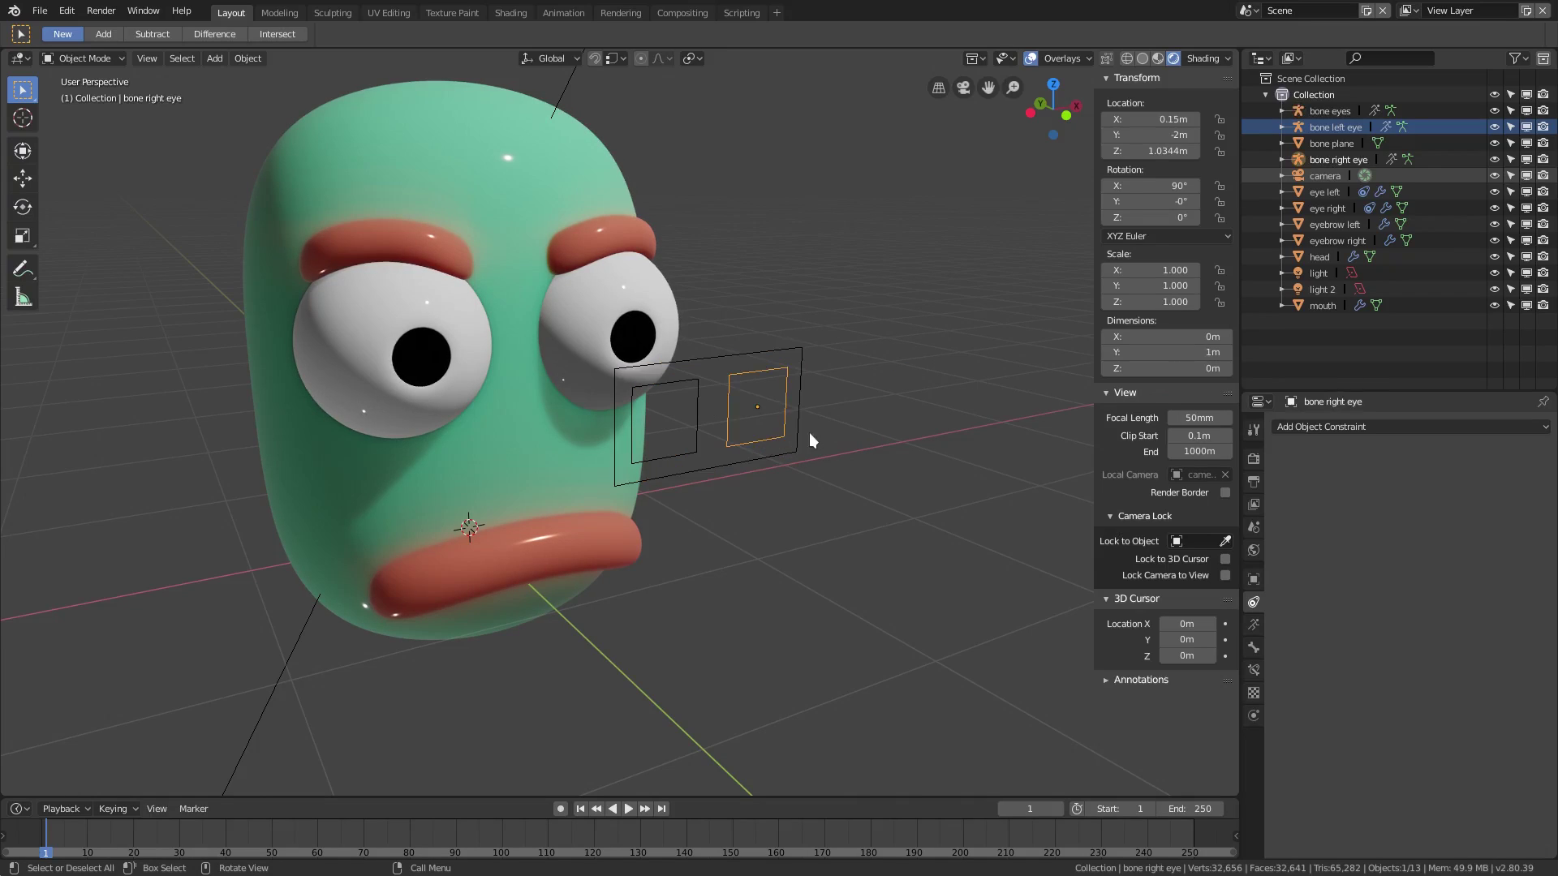
{"action": "key", "text": "r"}
{"action": "key", "text": "r"}
{"action": "left_click", "coordinate": [839, 400]}
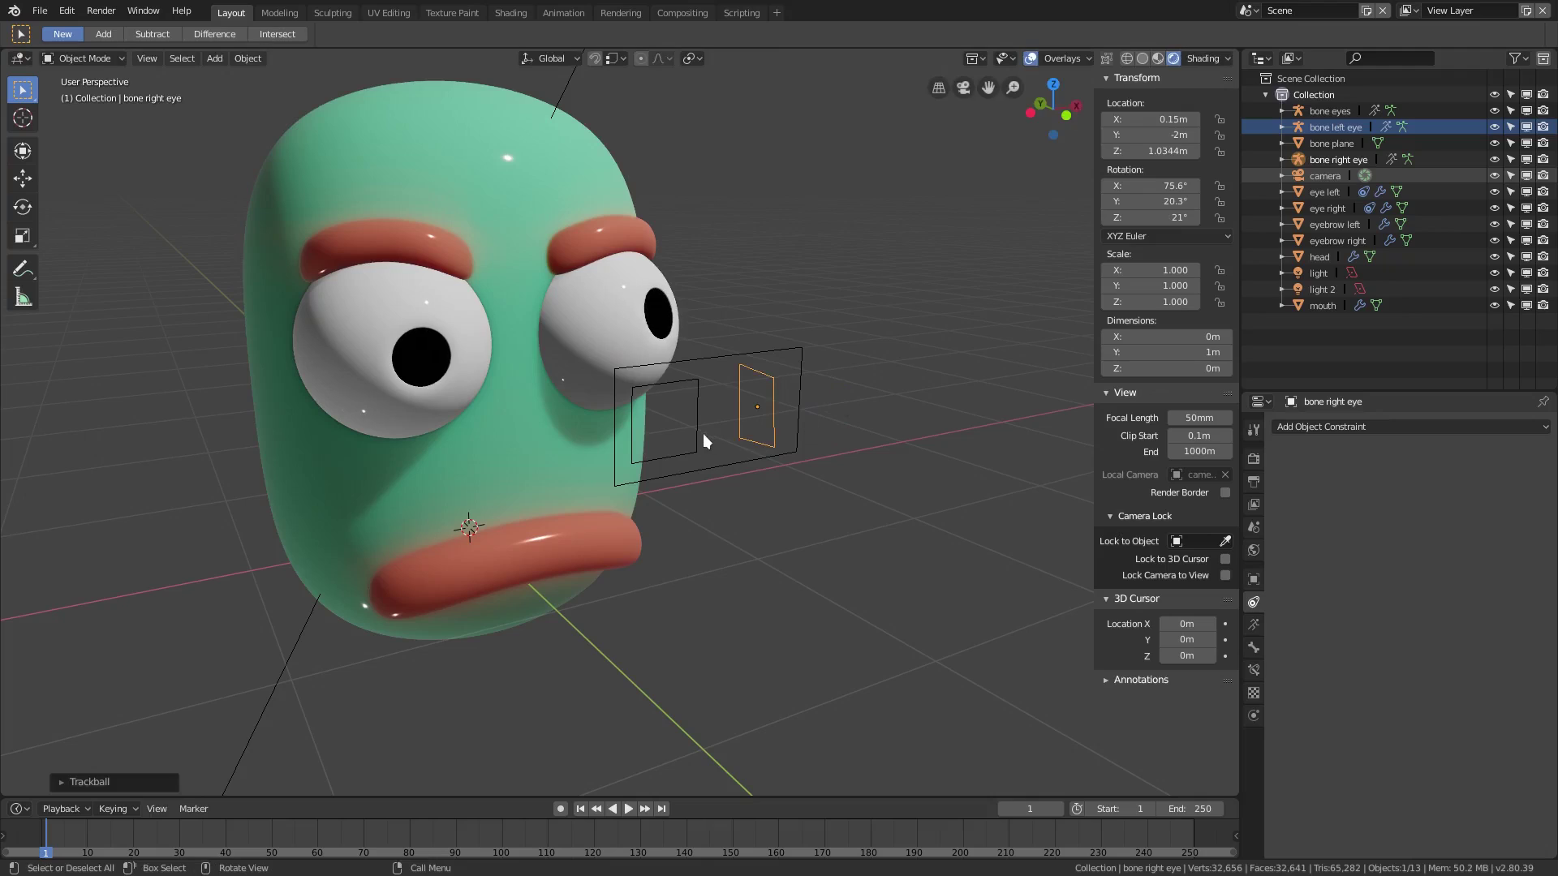
{"action": "left_click", "coordinate": [698, 434]}
{"action": "key", "text": "r"}
{"action": "key", "text": "r"}
{"action": "left_click", "coordinate": [714, 473]}
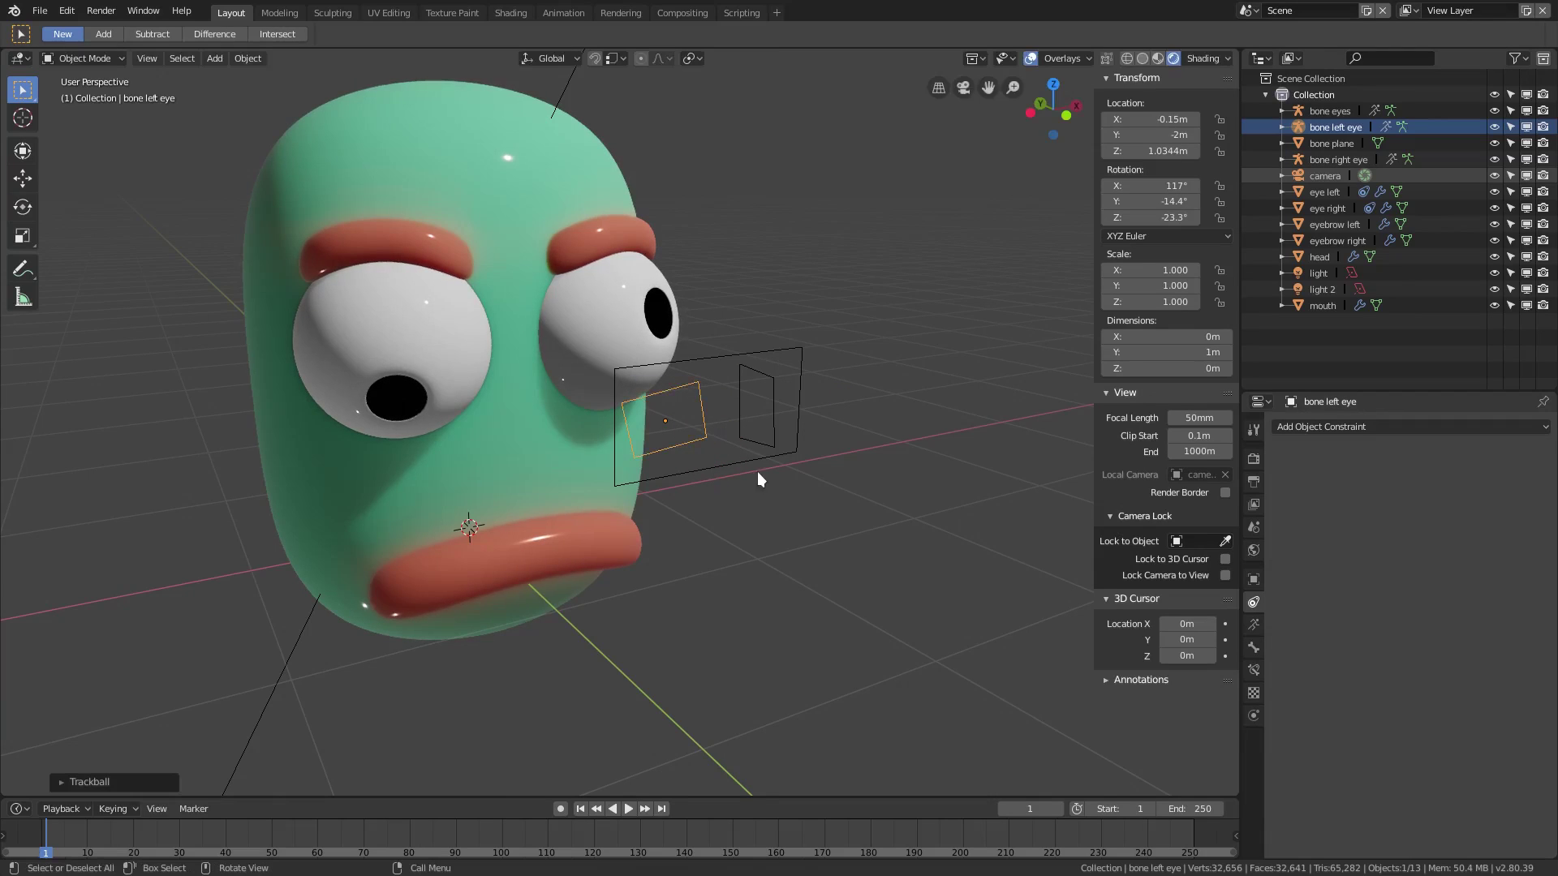
- Test a free trackball rotation of the parent bone eyes armature and cancel it
{"action": "left_click", "coordinate": [796, 453]}
{"action": "key", "text": "r"}
{"action": "key", "text": "r"}
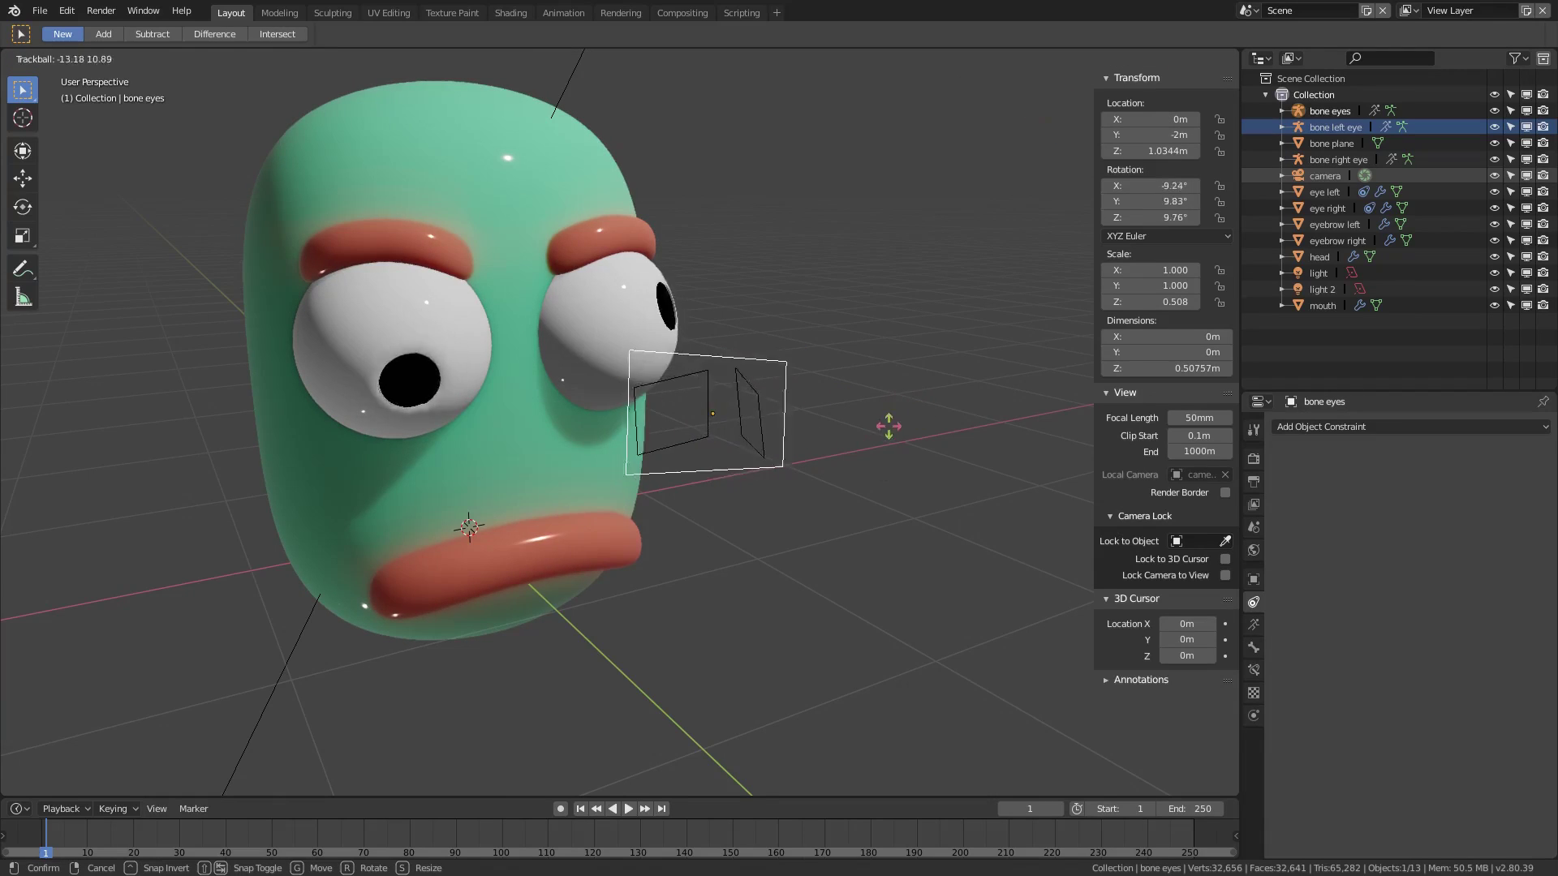
{"action": "key", "text": "Escape"}
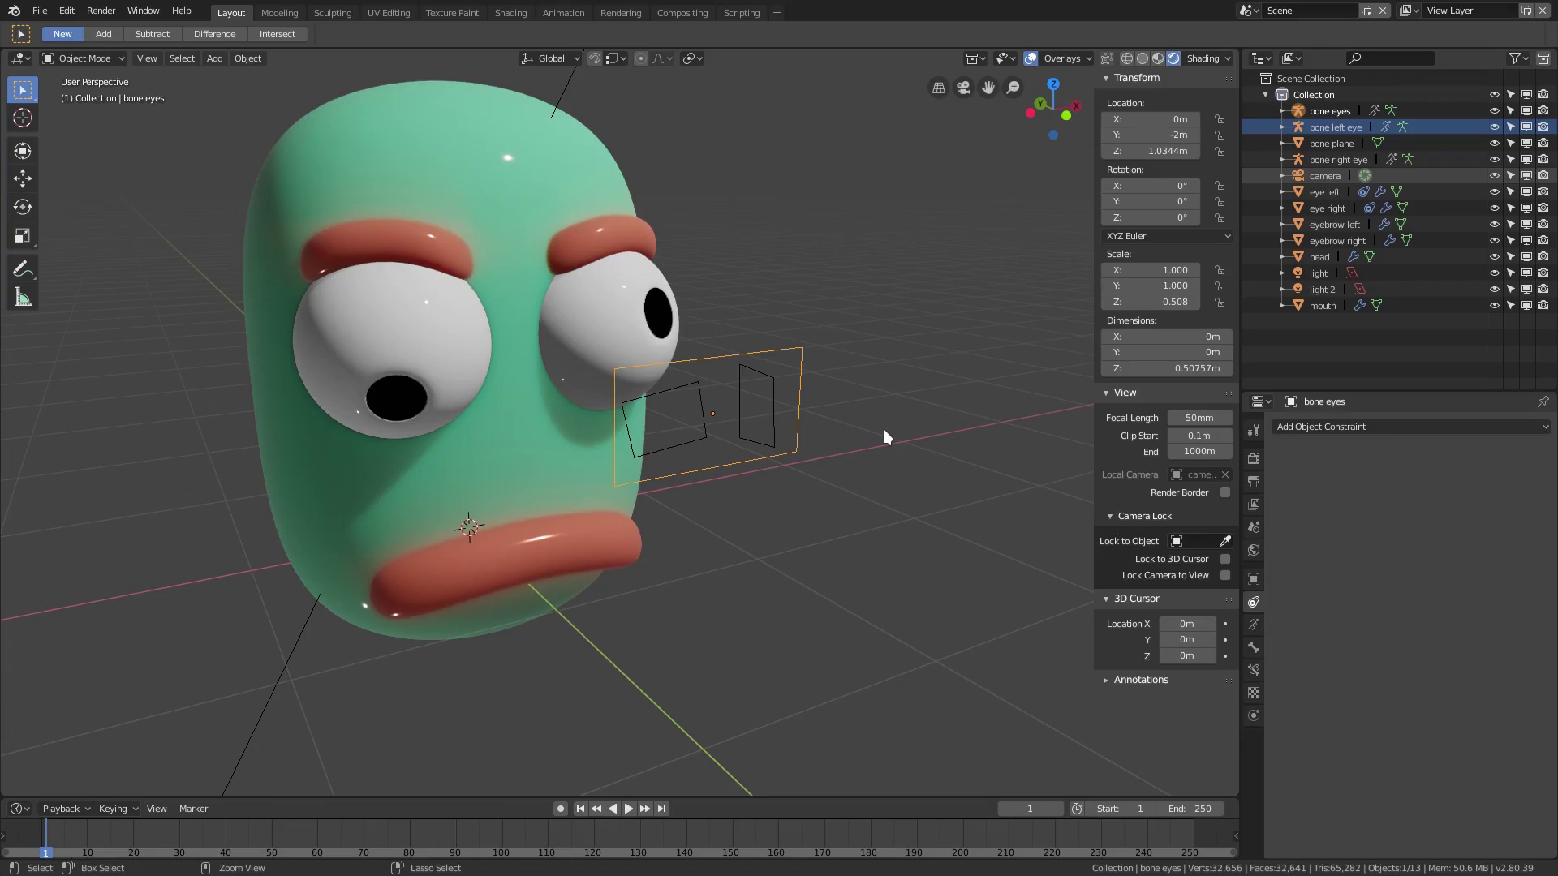
- Undo the test rotations of bone left eye and bone right eye
{"action": "key", "text": "ctrl+z"}
{"action": "key", "text": "ctrl+z"}
{"action": "key", "text": "ctrl+z"}
{"action": "key", "text": "ctrl+z"}
{"action": "key", "text": "ctrl+z"}
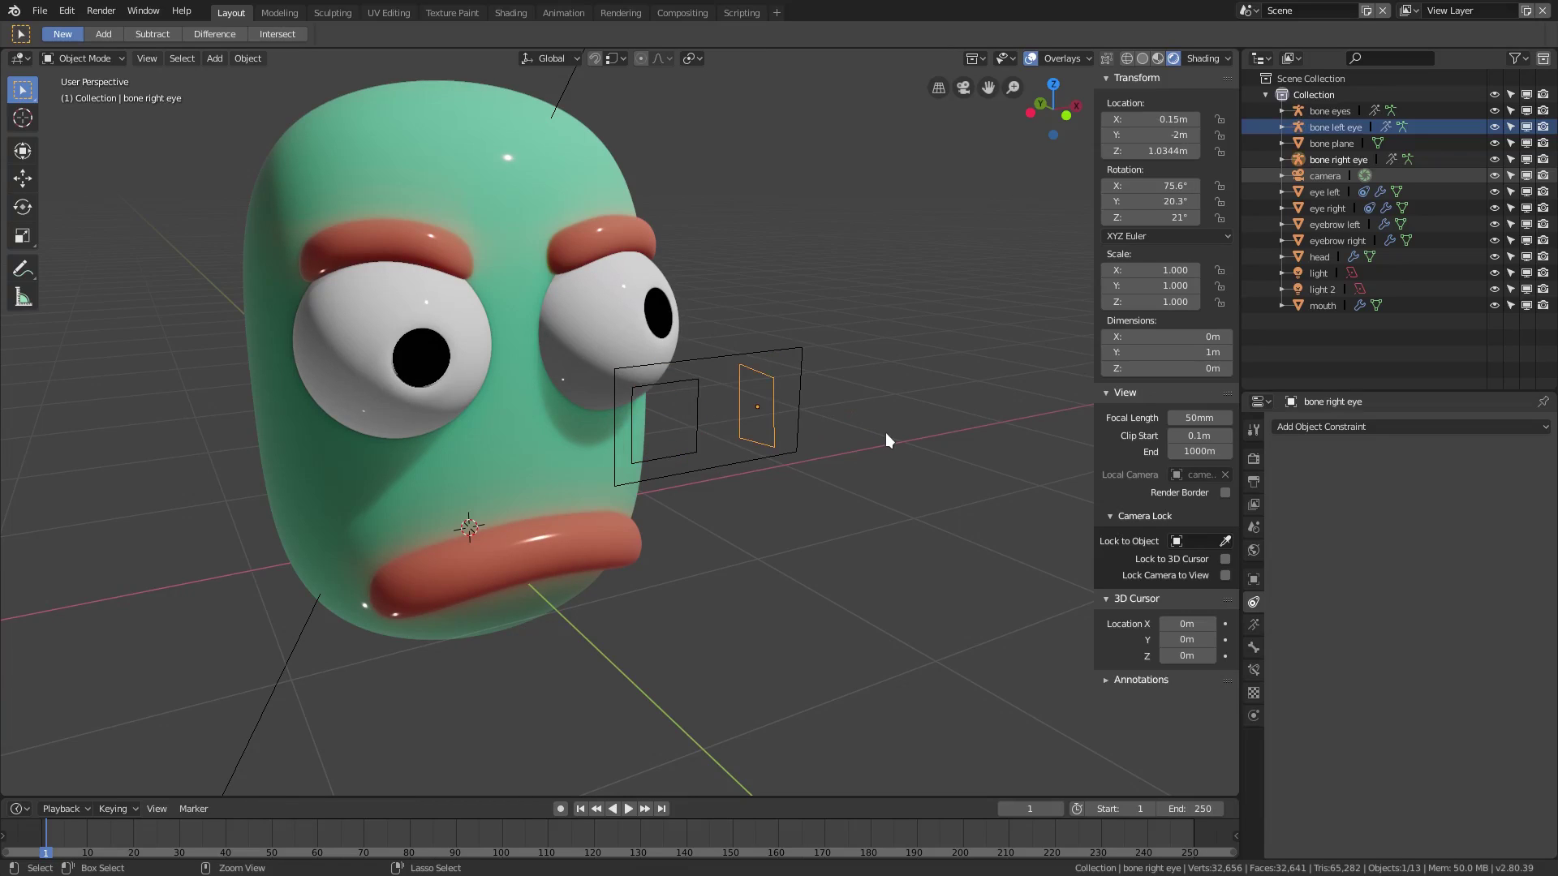
- Add a new single-bone armature to the scene at the 3D cursor
{"action": "middle_click_drag", "start_coordinate": [853, 474], "coordinate": [742, 504]}
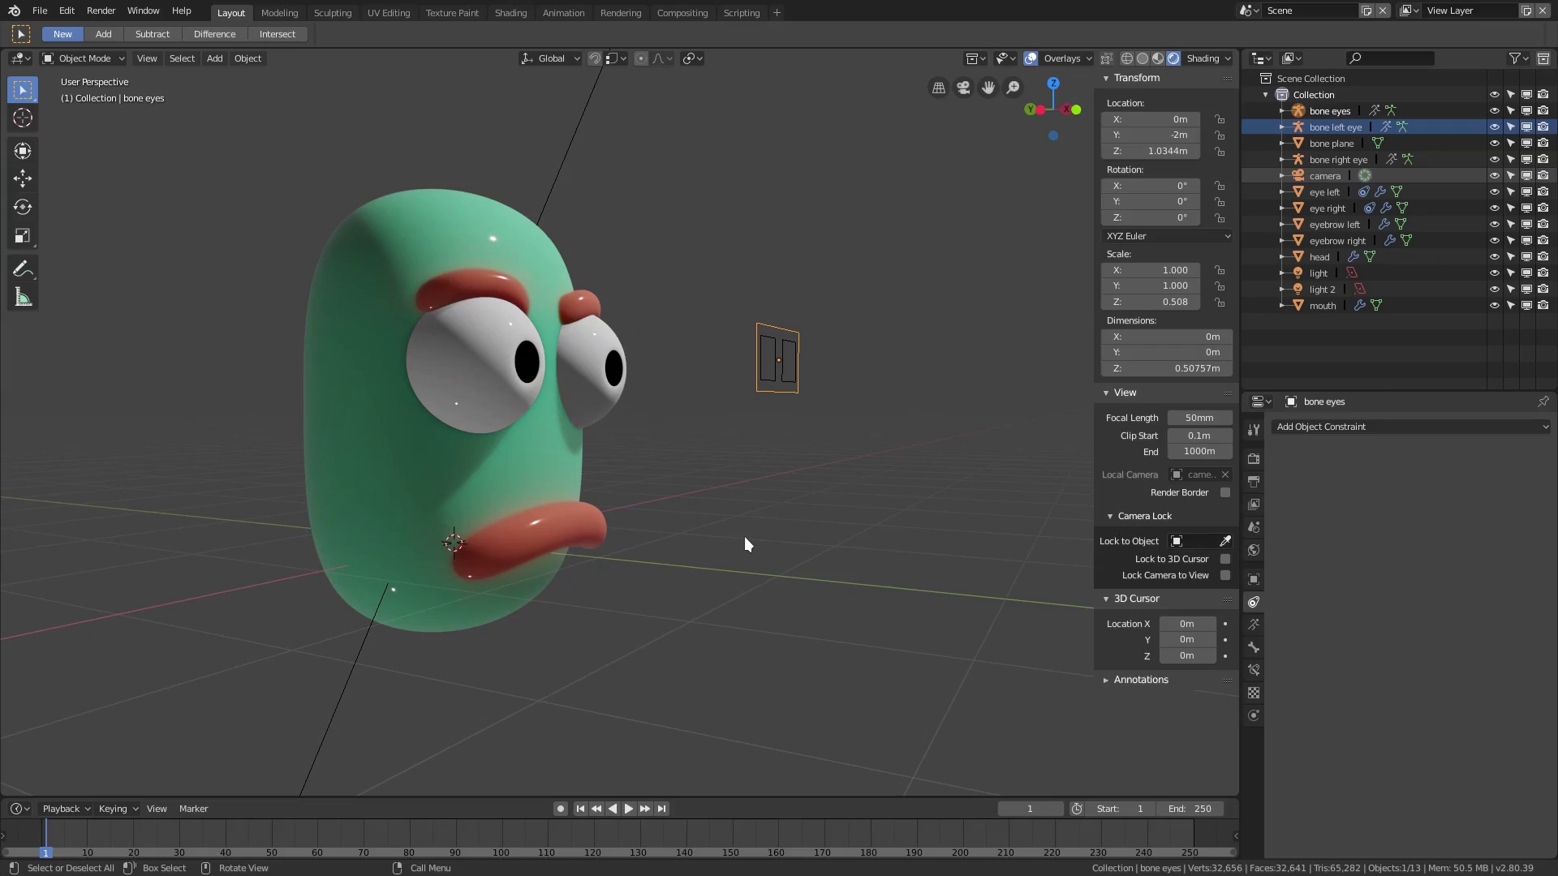
{"action": "key", "text": "shift+a"}
{"action": "mouse_move", "coordinate": [724, 489]}
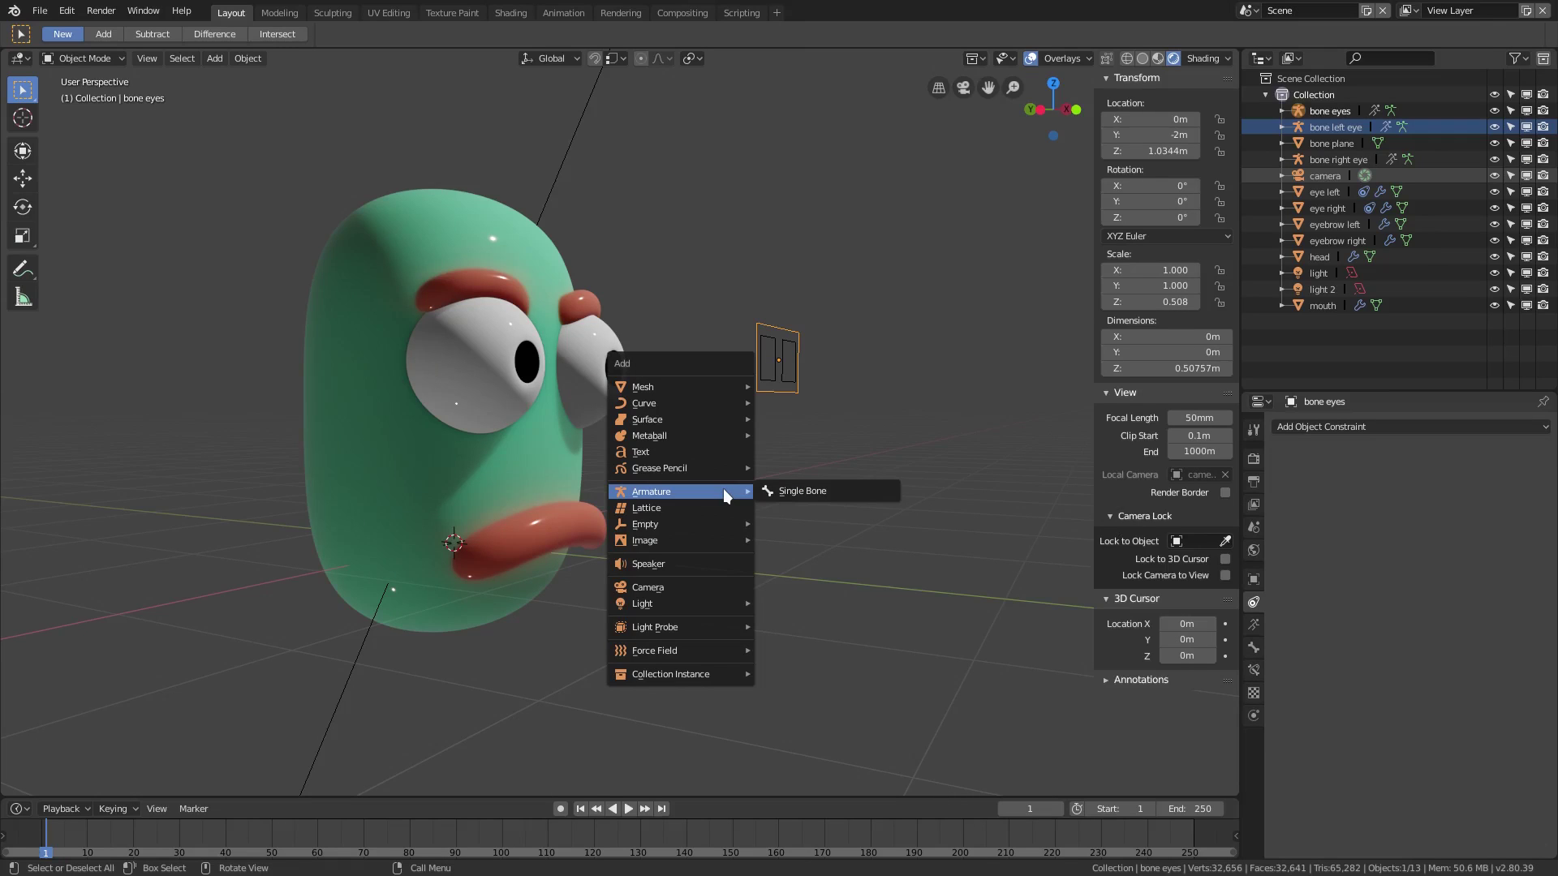
{"action": "left_click", "coordinate": [445, 291]}
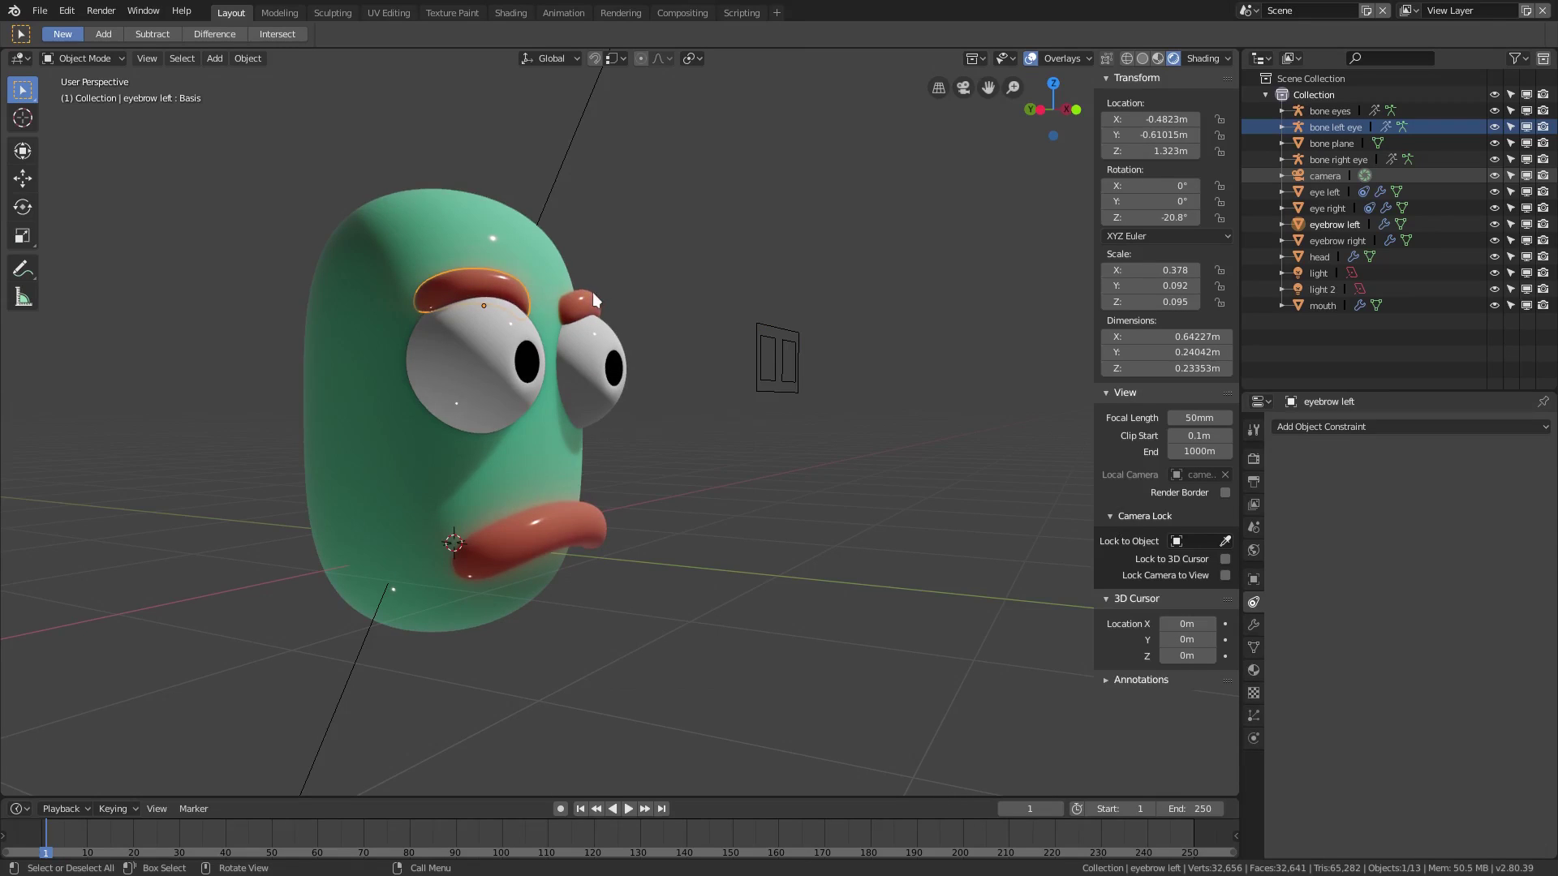
{"action": "key", "text": "shift+a"}
{"action": "mouse_move", "coordinate": [694, 442]}
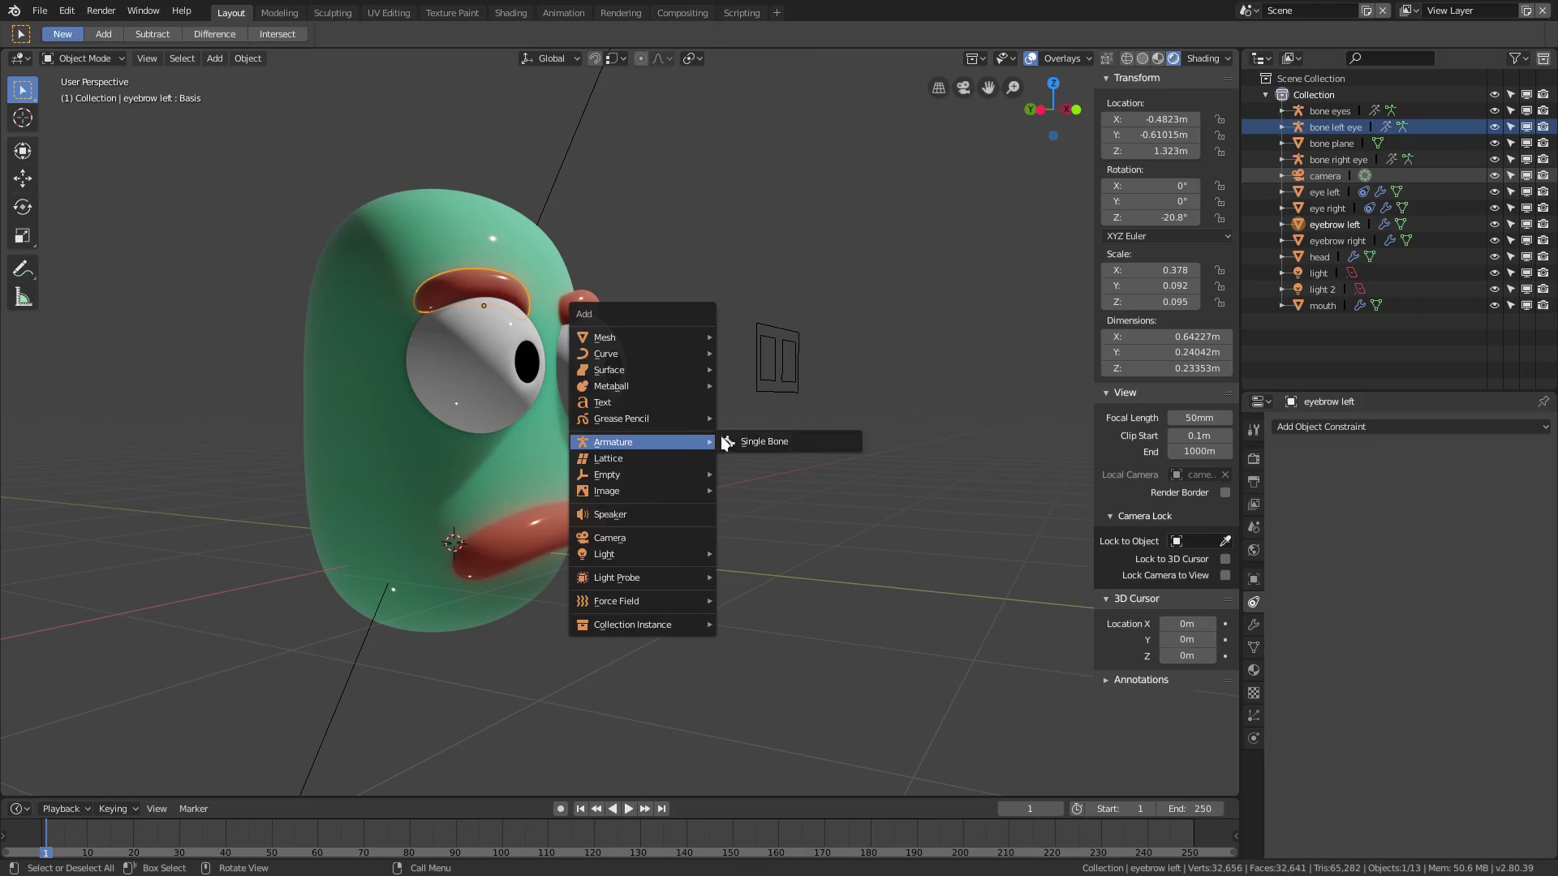
{"action": "left_click", "coordinate": [783, 444]}
{"action": "middle_click_drag", "start_coordinate": [545, 507], "coordinate": [807, 431]}
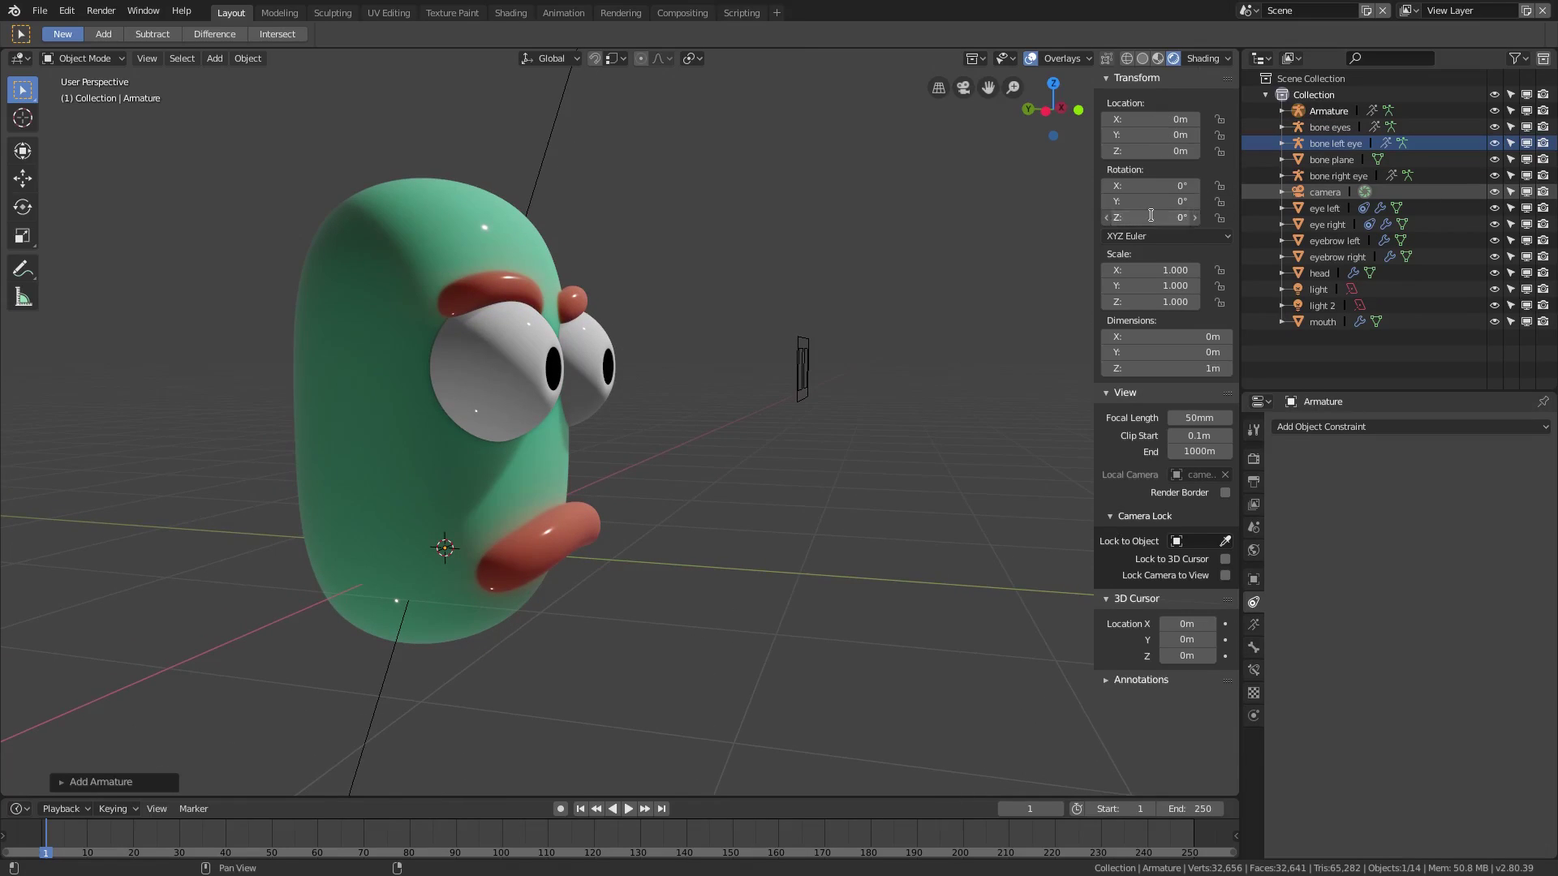
- Set the new armature's Y location to -2 m, in front of the face
{"action": "left_click", "coordinate": [1154, 136]}
{"action": "type", "text": "-2"}
{"action": "key", "text": "Return"}
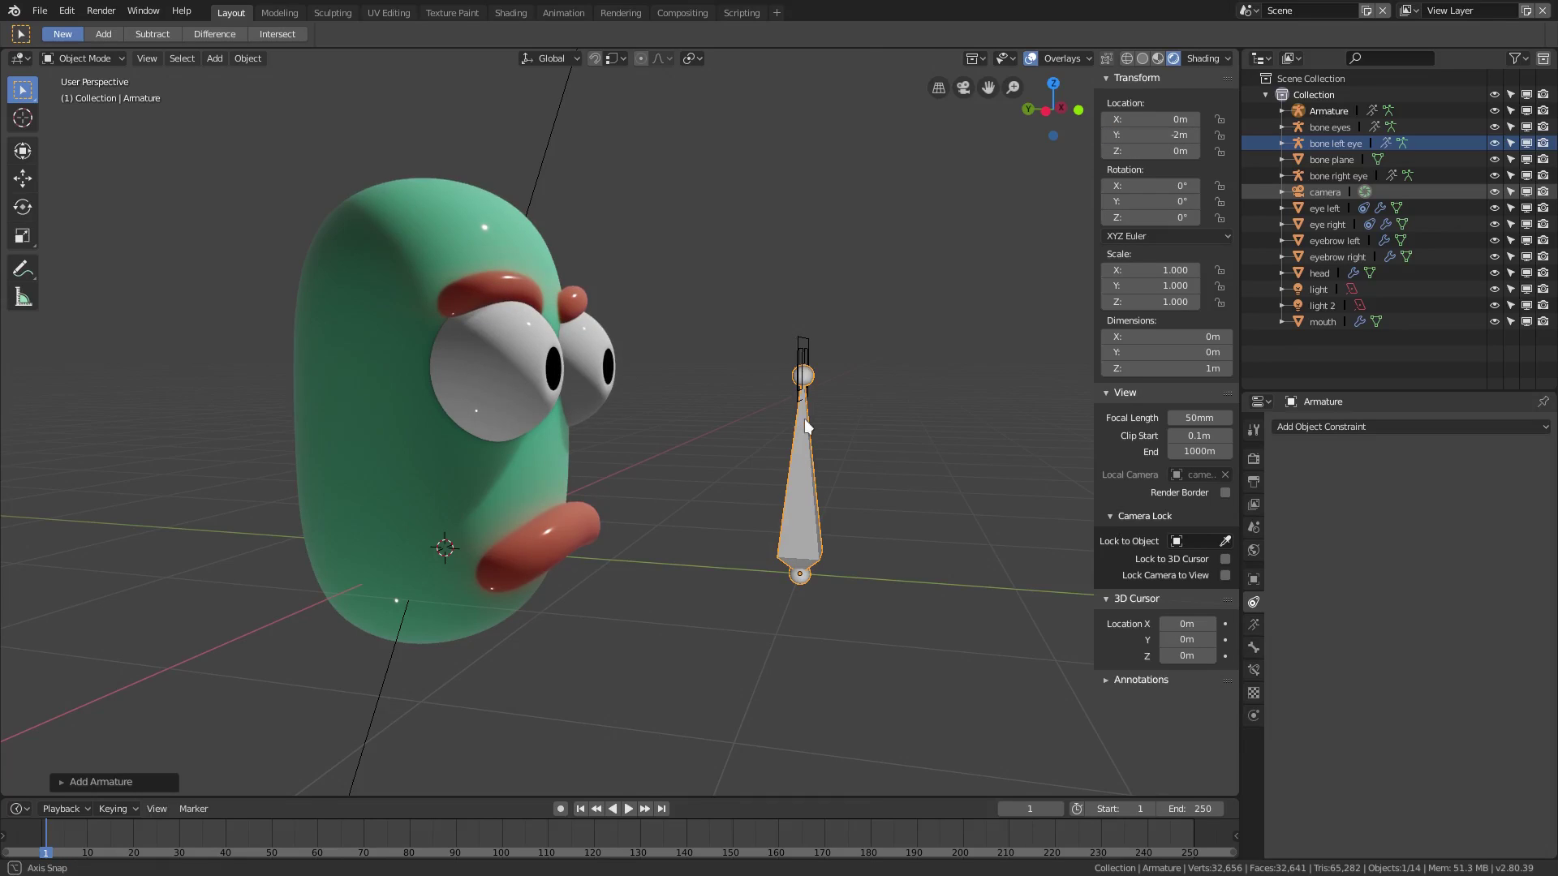
{"action": "middle_click_drag", "start_coordinate": [808, 426], "coordinate": [813, 424]}
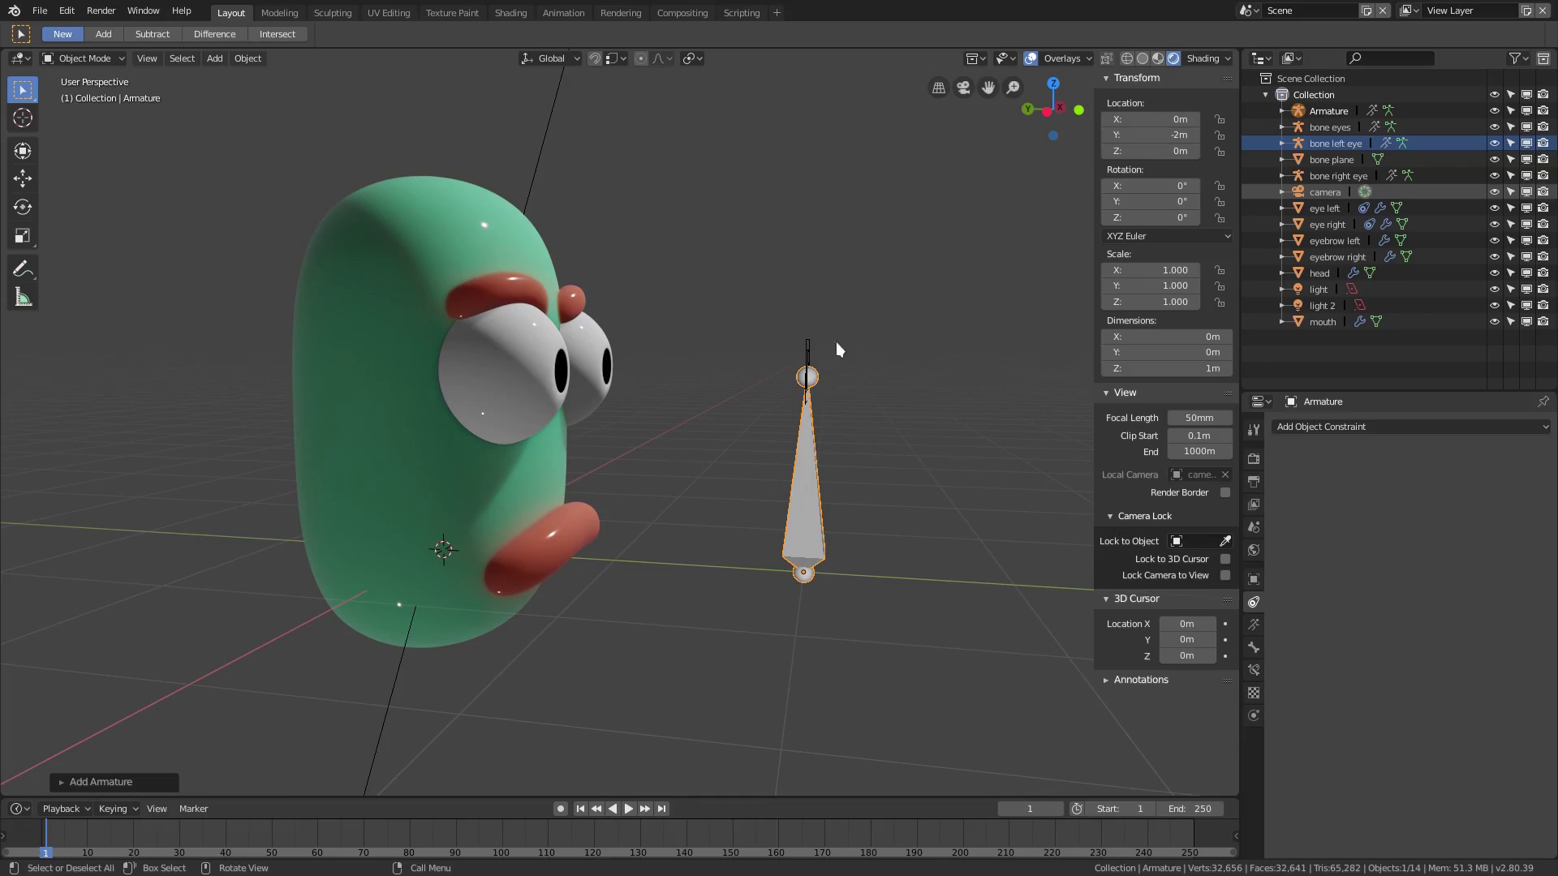
- Copy the Z location of eyebrow left to the new armature, placing it at Z 1.323 m
{"action": "left_click", "coordinate": [523, 294]}
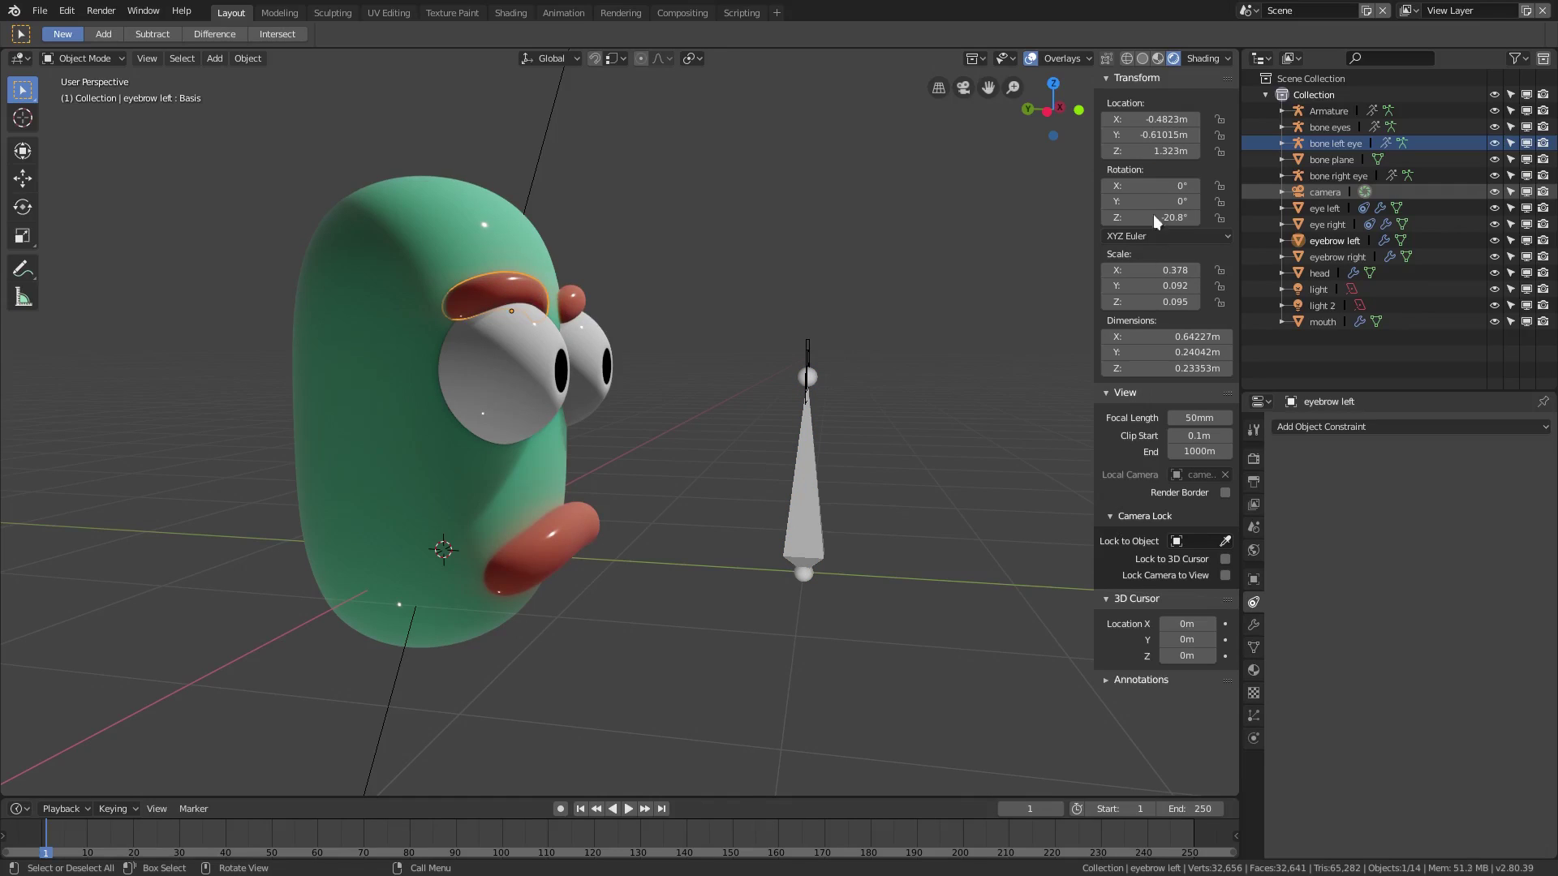
{"action": "left_click", "coordinate": [1155, 151]}
{"action": "key", "text": "ctrl+c"}
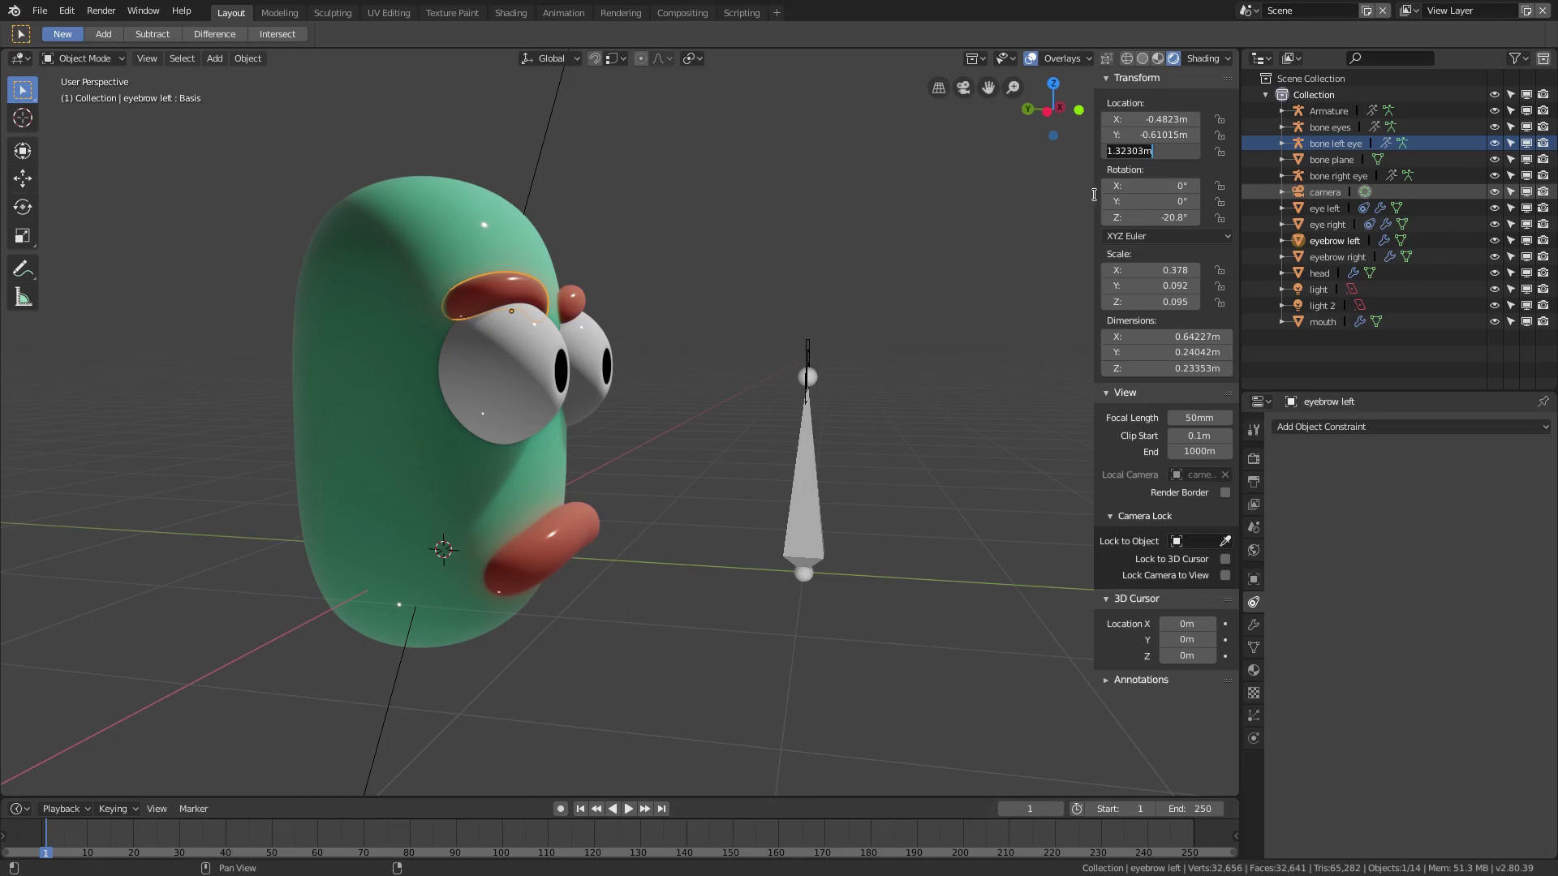
{"action": "key", "text": "Return"}
{"action": "left_click", "coordinate": [801, 528]}
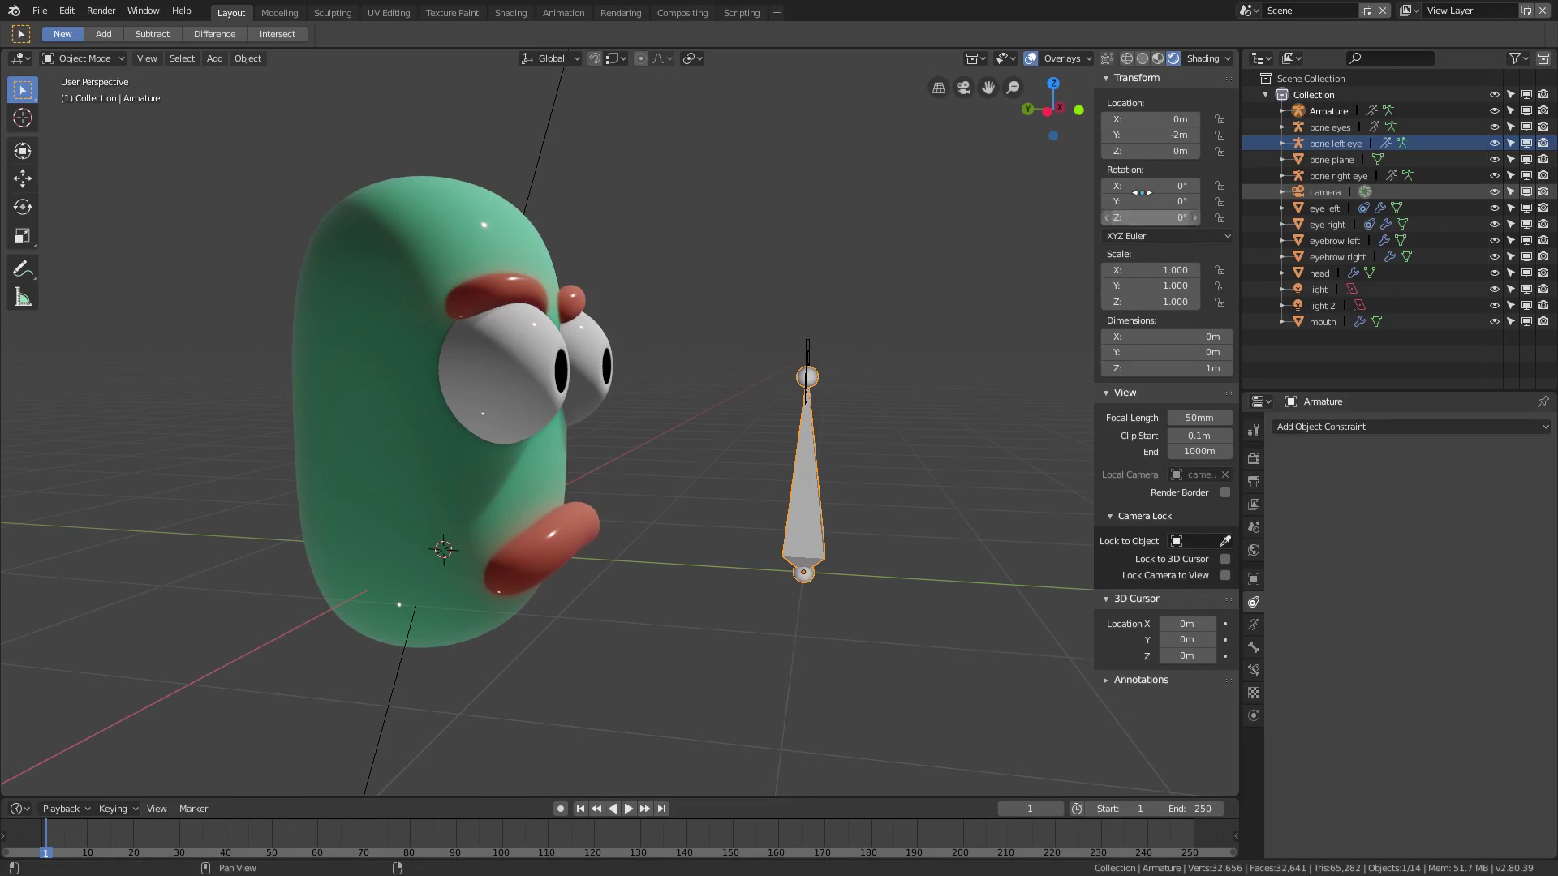
{"action": "left_click", "coordinate": [1151, 153]}
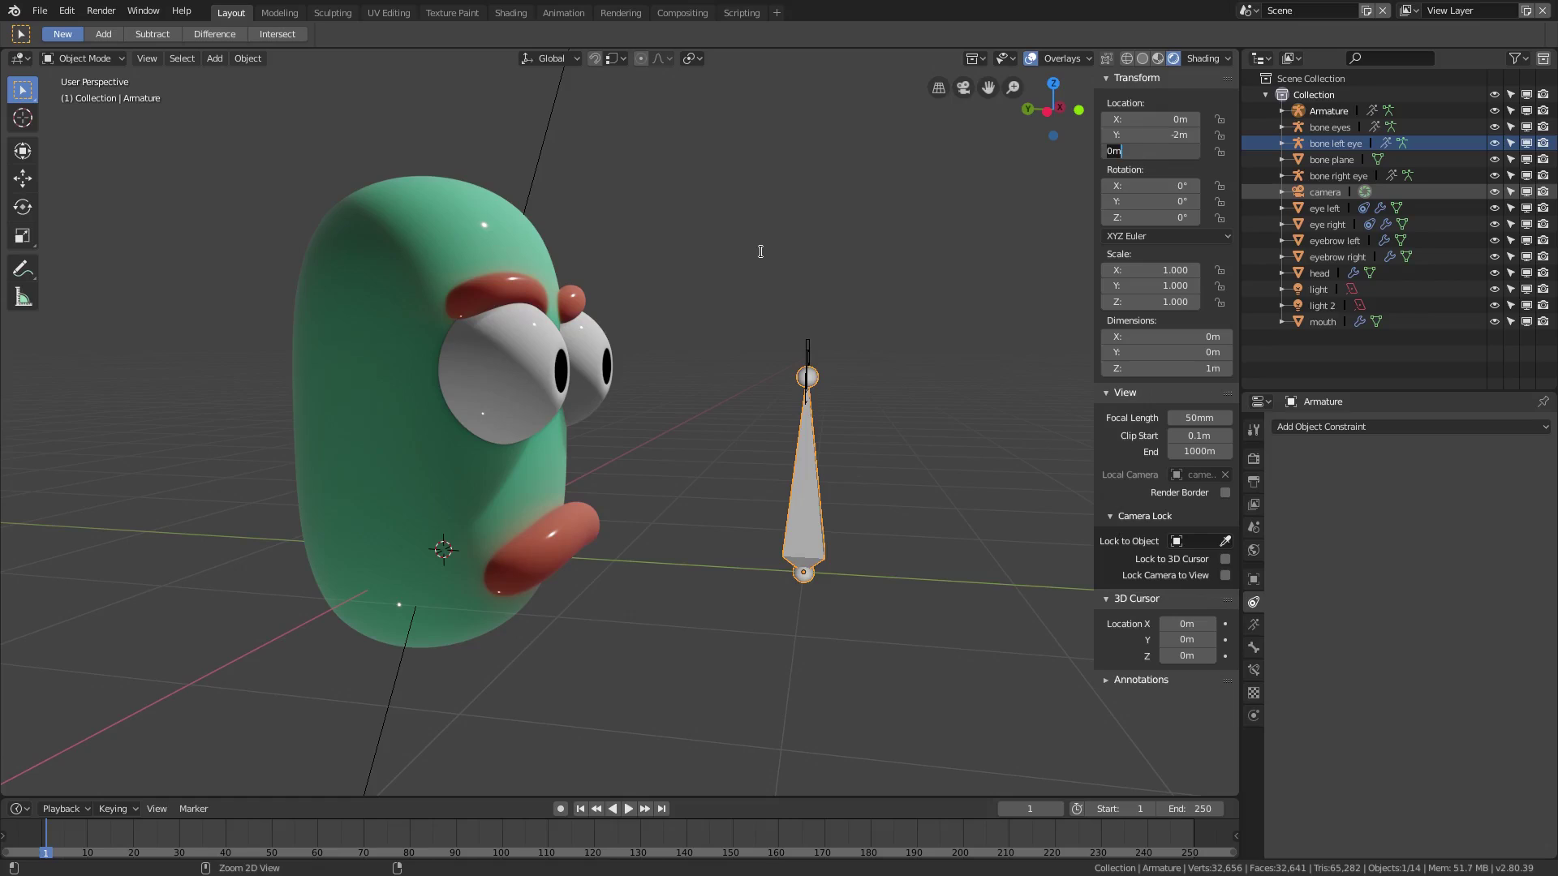
{"action": "key", "text": "ctrl+v"}
{"action": "key", "text": "Return"}
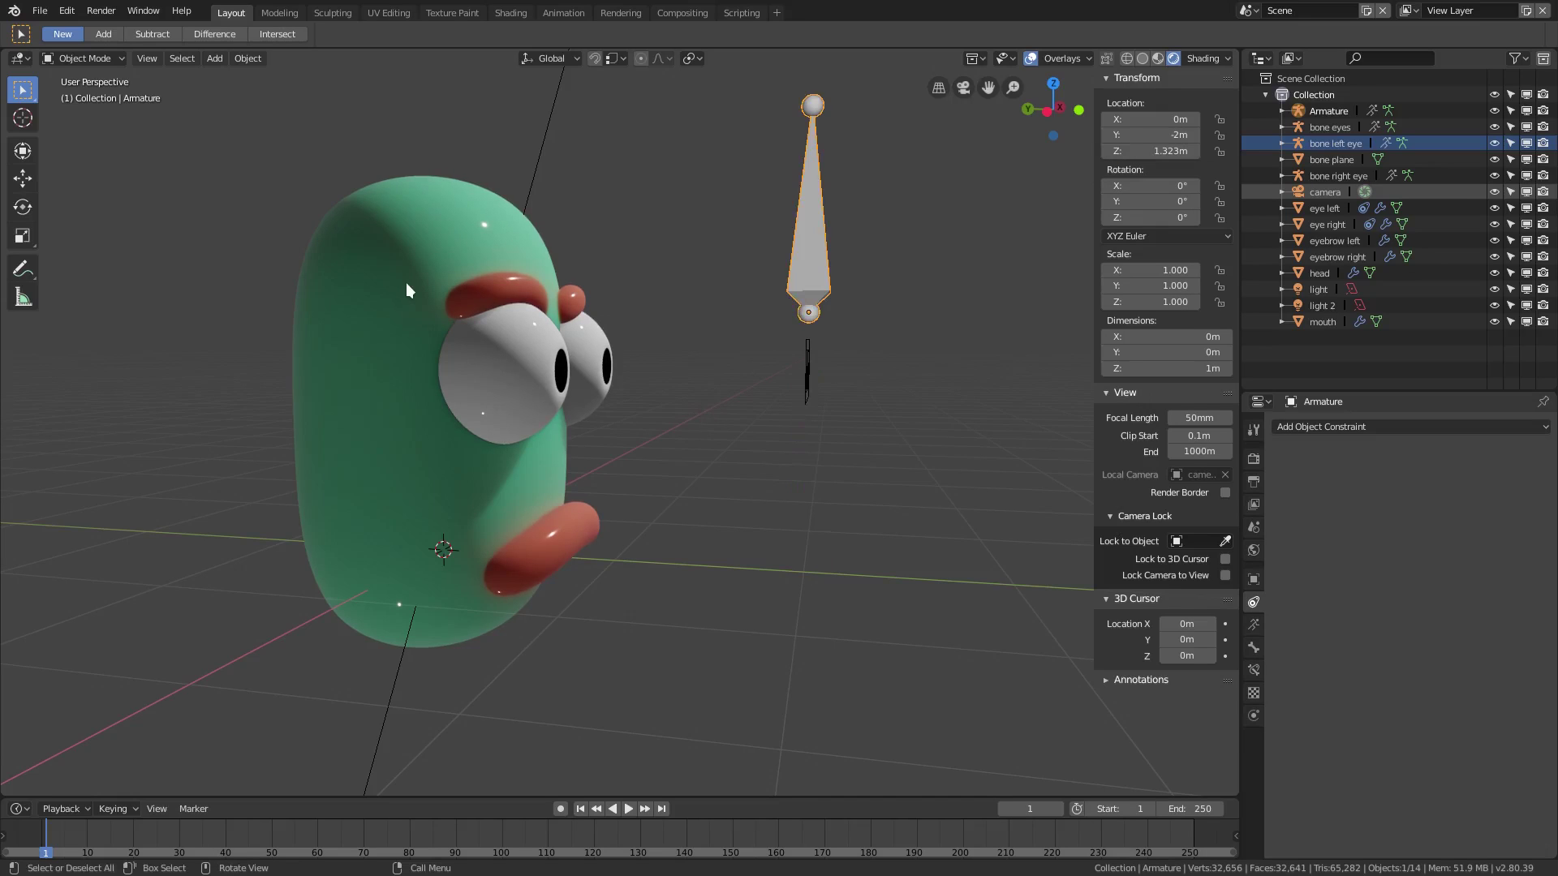
- Toggle the viewport overlays off and on, and switch the display of relationship lines on and back off
{"action": "middle_click_drag", "start_coordinate": [490, 313], "coordinate": [740, 386]}
{"action": "scroll", "coordinate": [740, 387], "scroll_direction": "down", "scroll_amount": 4}
{"action": "middle_click_drag", "start_coordinate": [802, 333], "coordinate": [816, 328]}
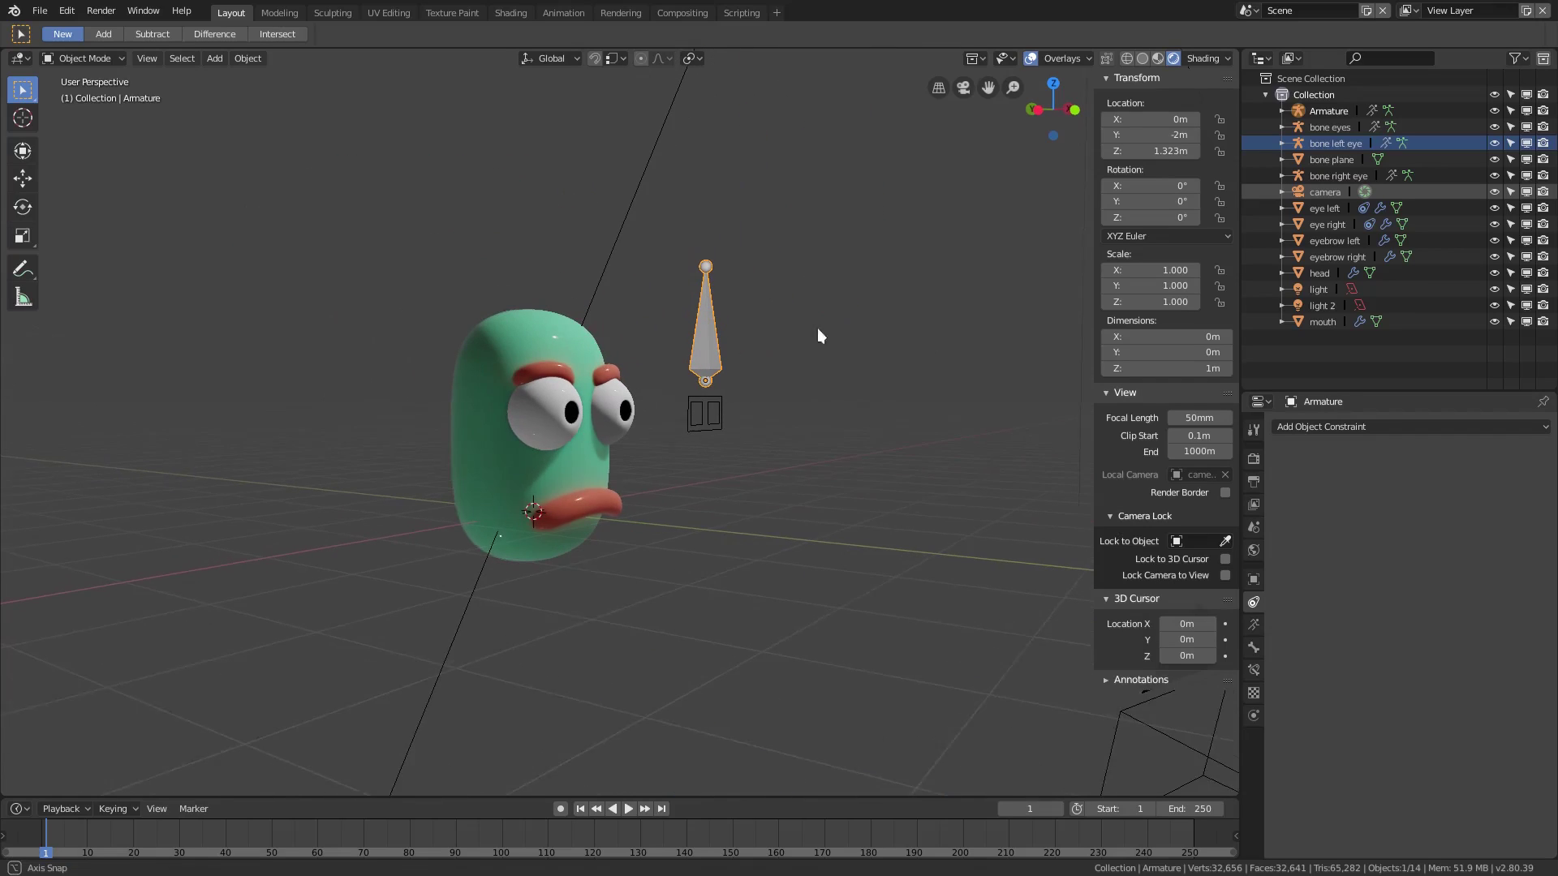
{"action": "left_click", "coordinate": [1027, 58]}
{"action": "left_click", "coordinate": [1027, 58]}
{"action": "left_click", "coordinate": [1047, 58]}
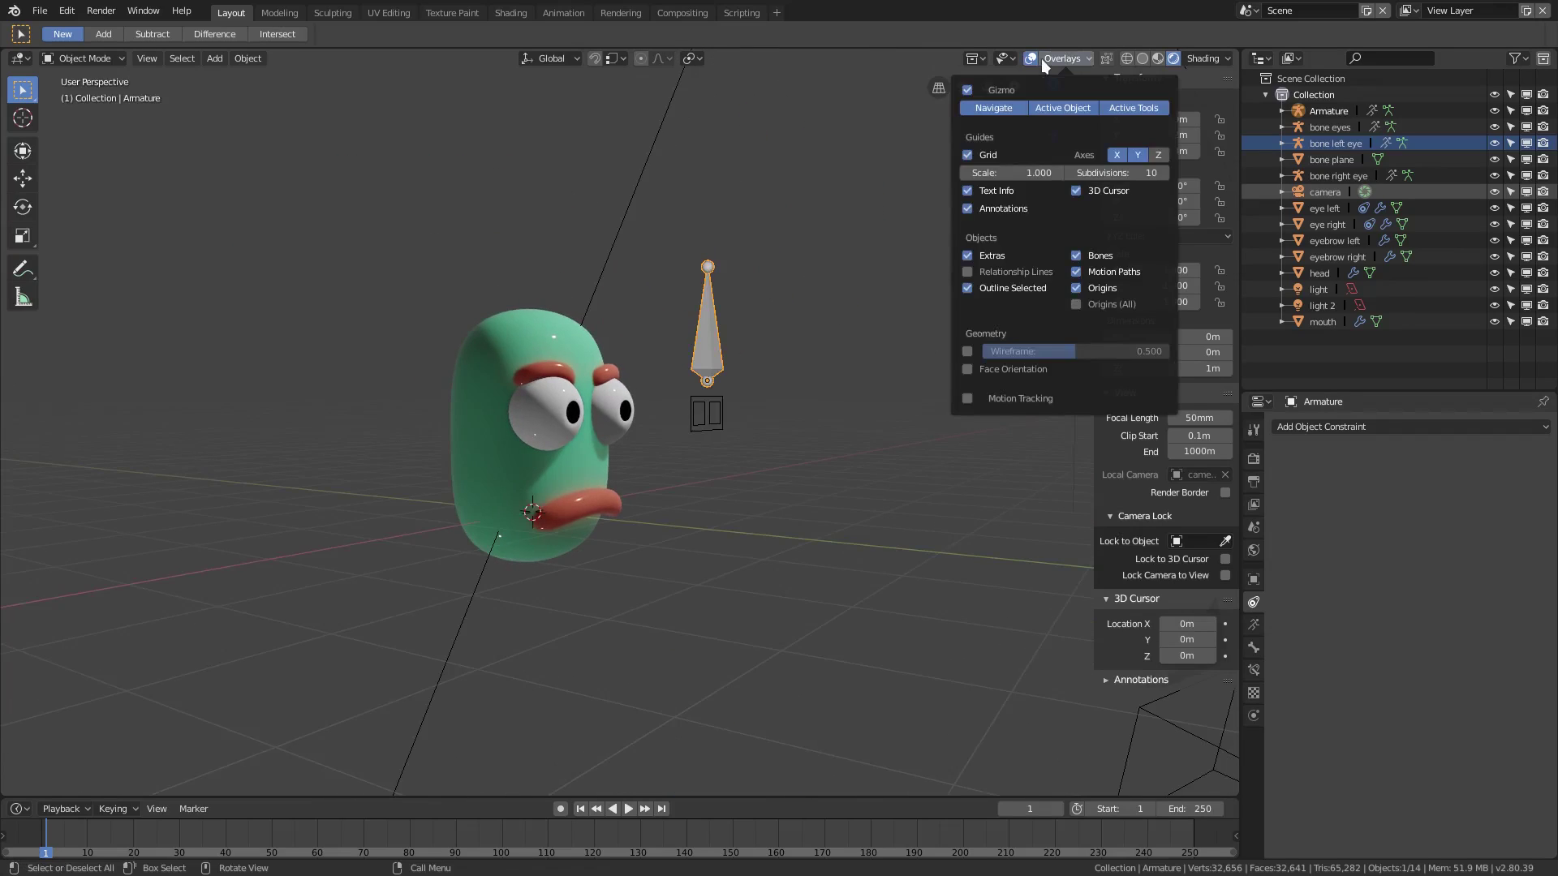
{"action": "left_click", "coordinate": [993, 275]}
{"action": "left_click", "coordinate": [994, 275]}
{"action": "left_click", "coordinate": [993, 275]}
{"action": "left_click", "coordinate": [993, 274]}
{"action": "left_click", "coordinate": [994, 274]}
{"action": "left_click", "coordinate": [994, 274]}
- Hide the transform sidebar in the 3D viewport
{"action": "scroll", "coordinate": [683, 420], "scroll_direction": "up", "scroll_amount": 4}
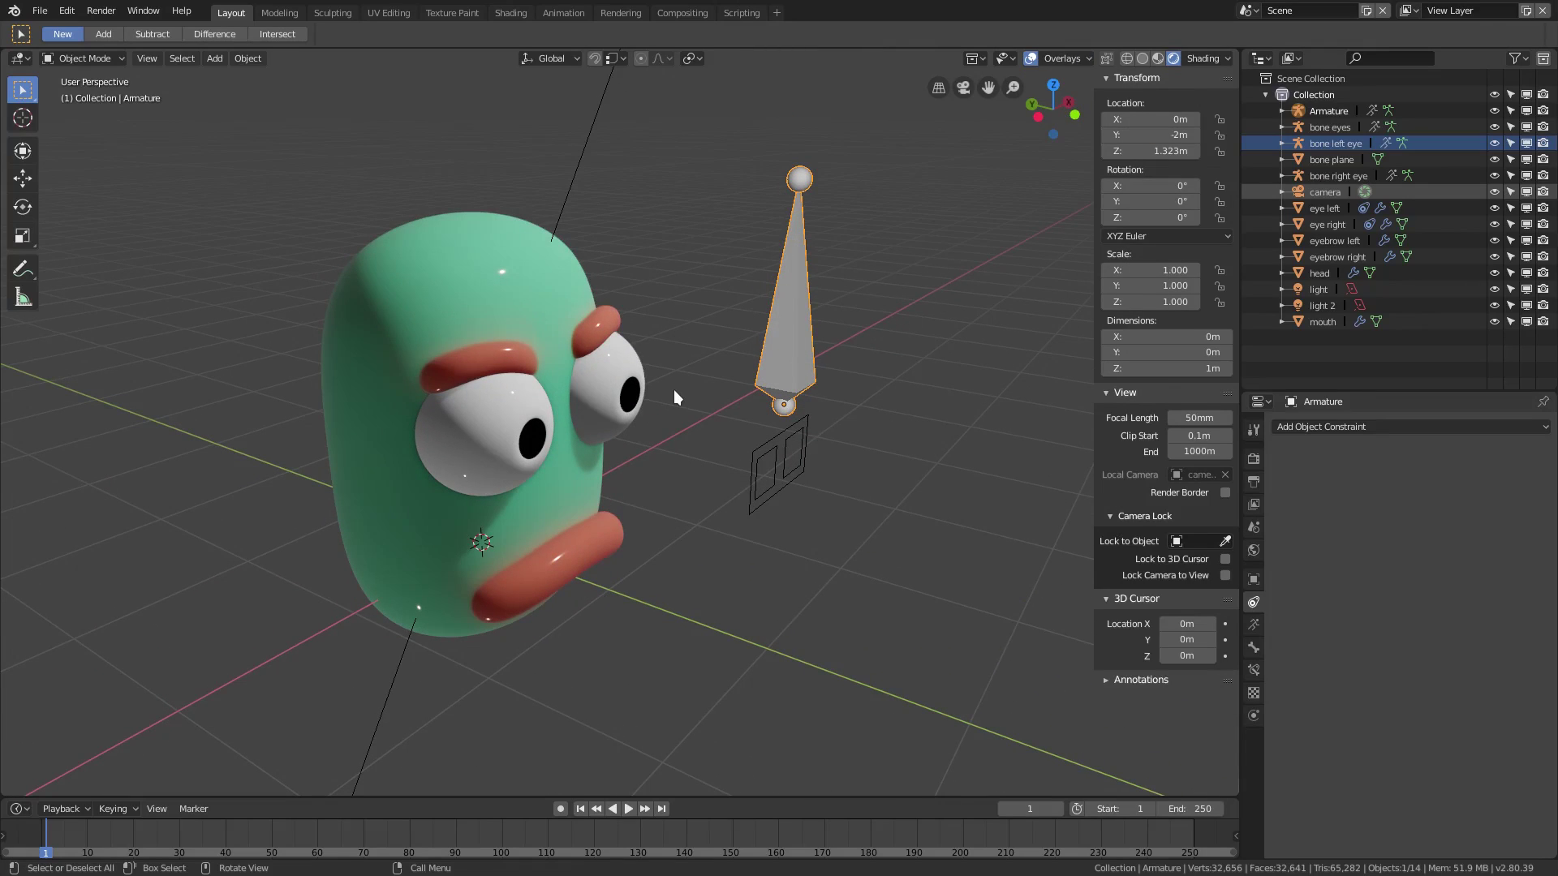
{"action": "key", "text": "n"}
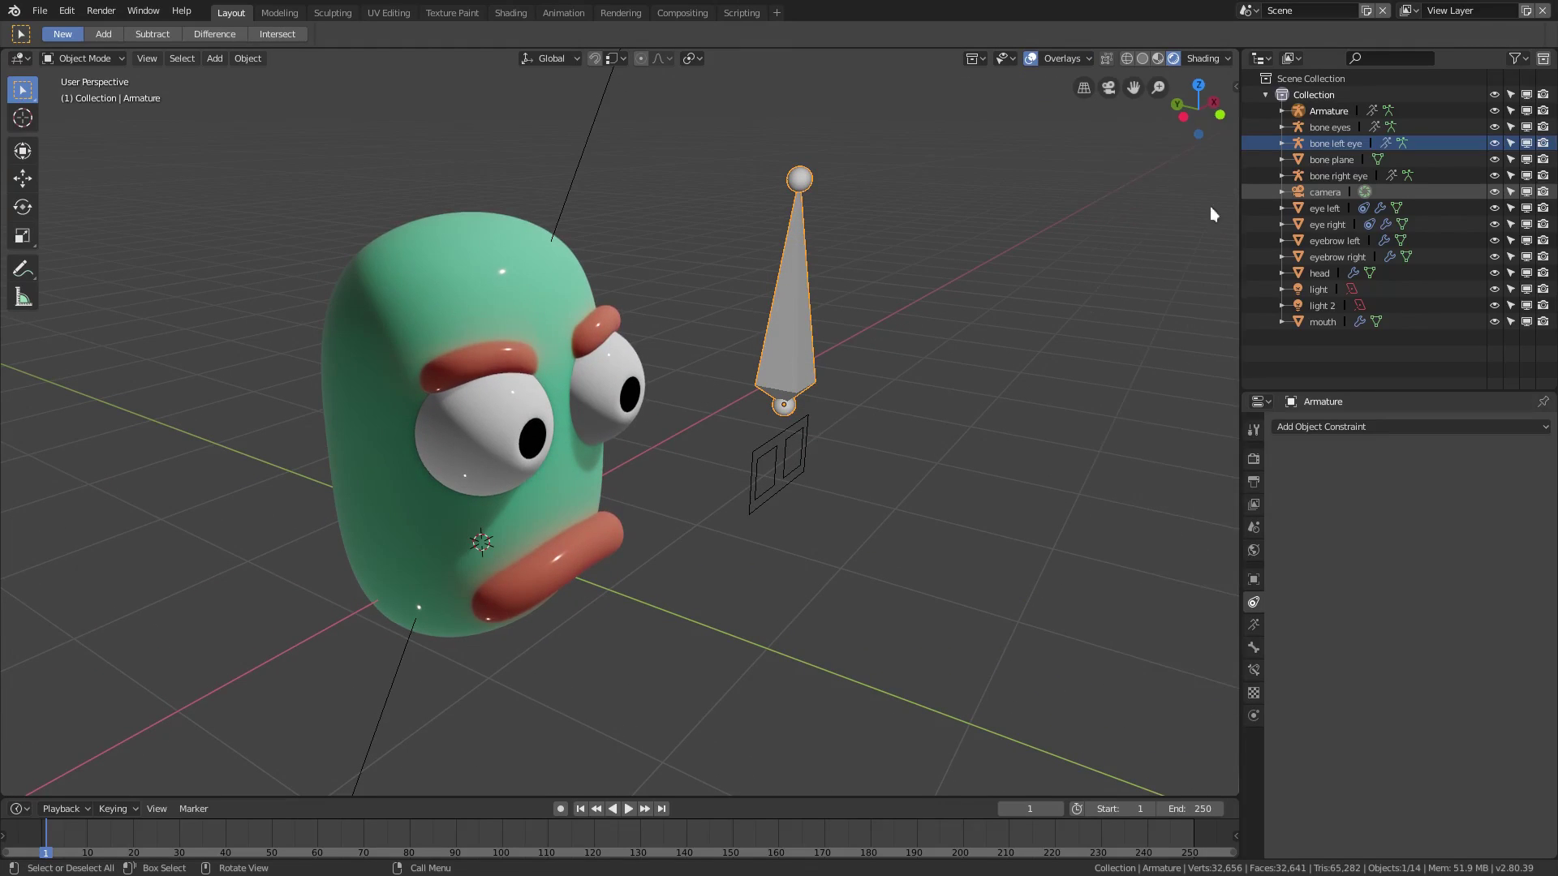
{"action": "middle_click_drag", "start_coordinate": [896, 399], "coordinate": [977, 406]}
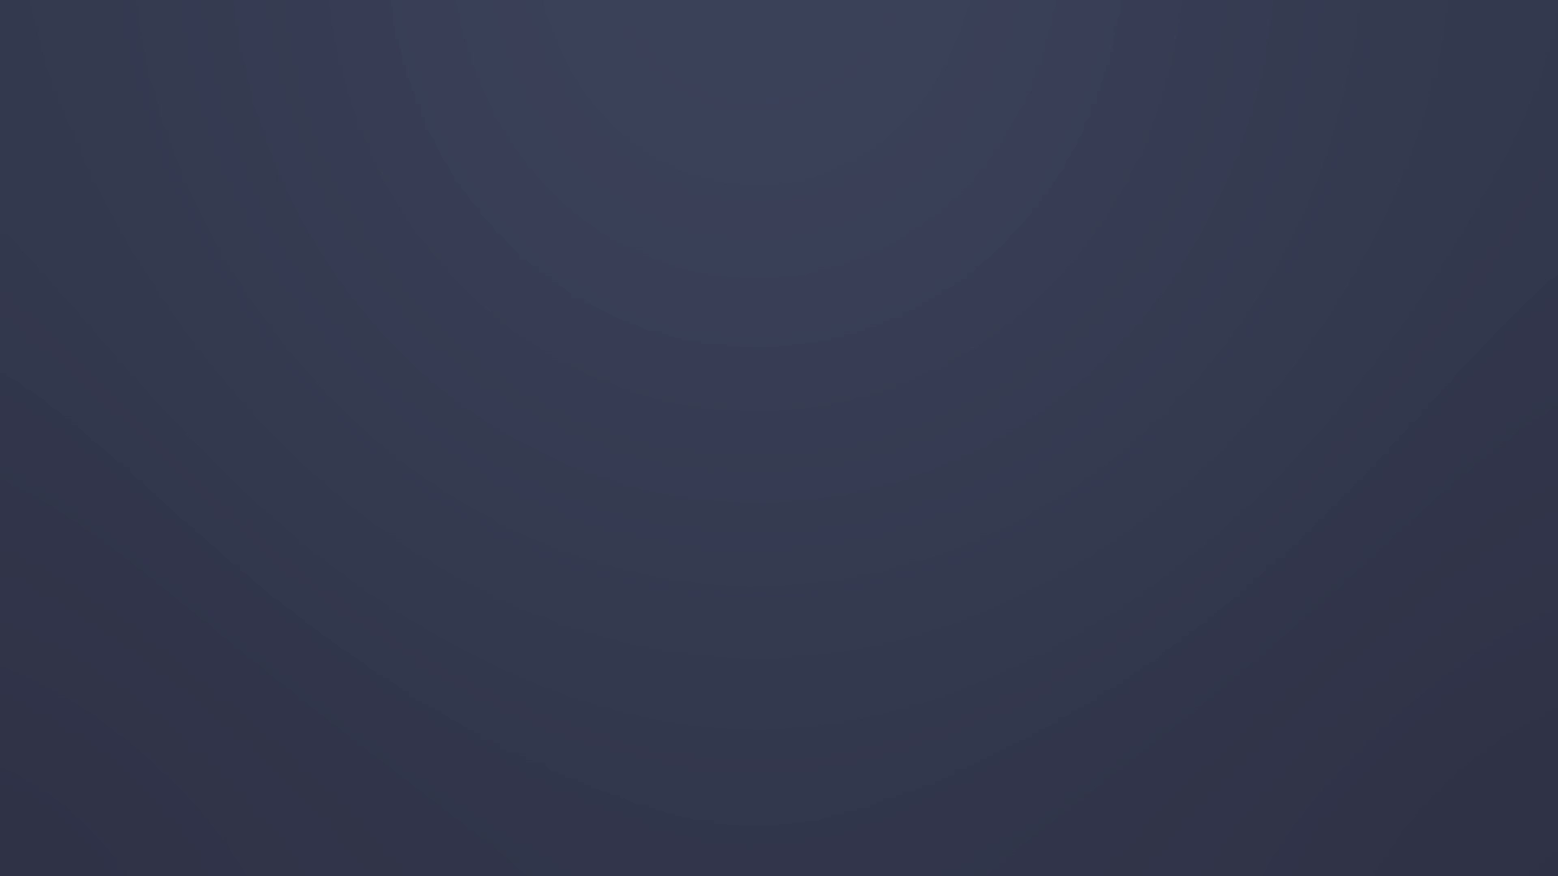